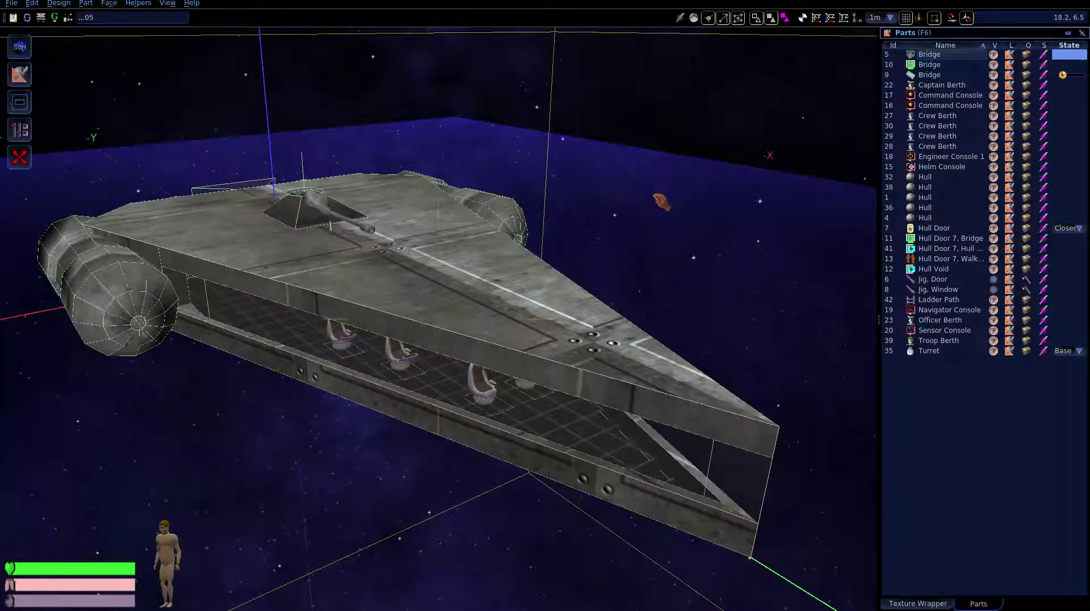
# Review the room lighting properties of the Bridge room (part 5)
pyautogui.moveTo(656, 198); pyautogui.dragTo(706, 181, button='right')
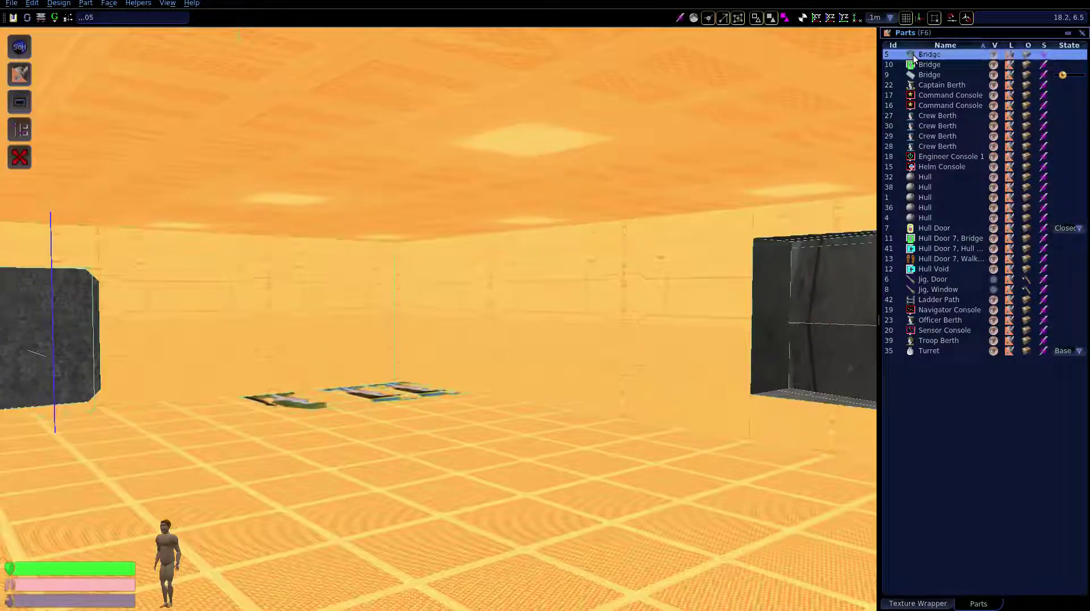
pyautogui.click(913, 55)
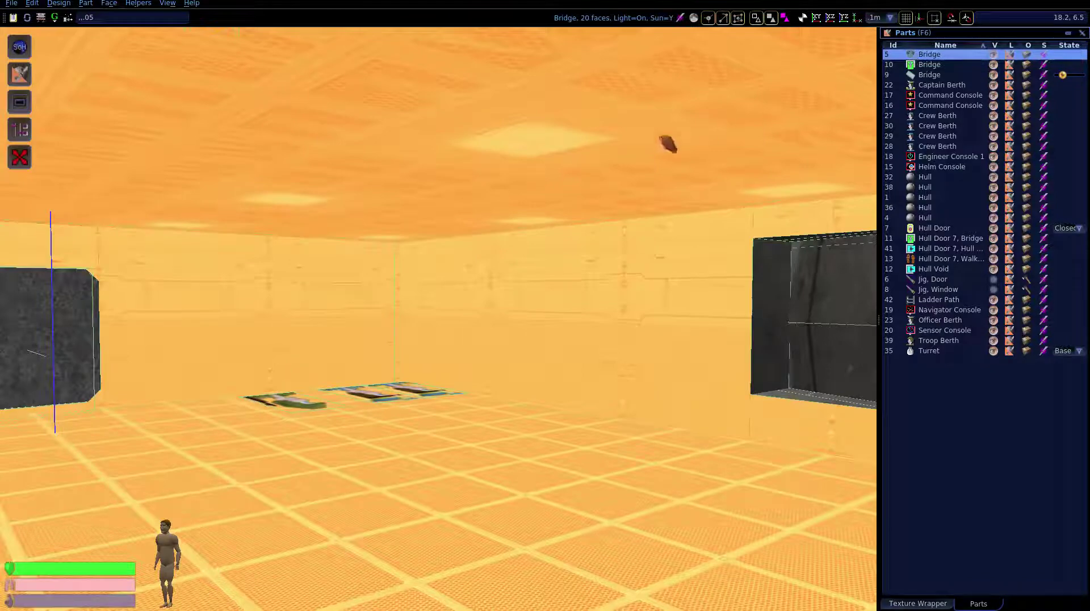
pyautogui.click(85, 4)
pyautogui.moveTo(113, 19)
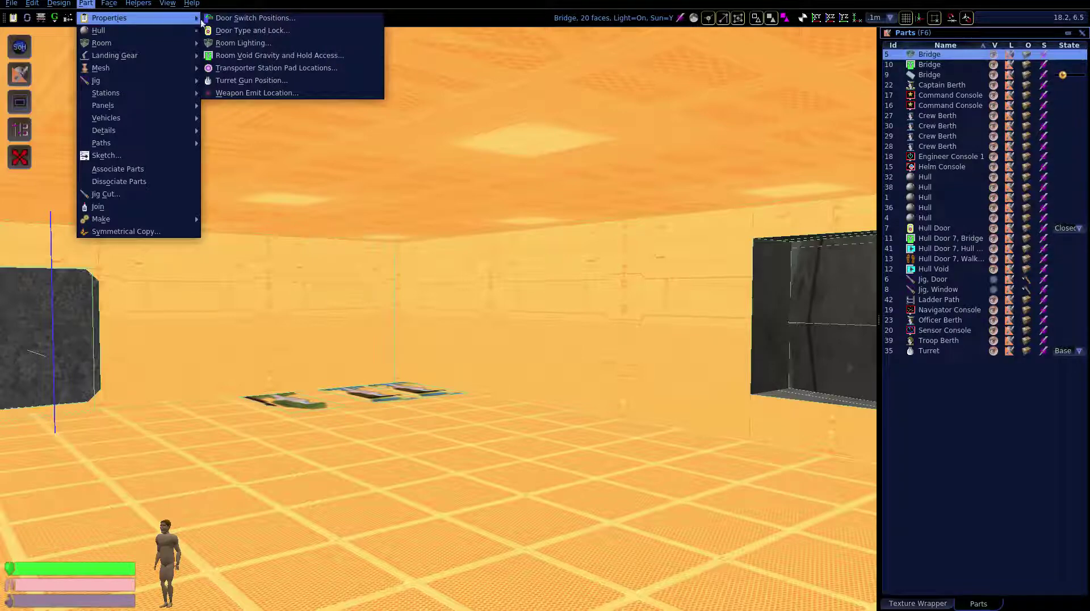
pyautogui.click(228, 44)
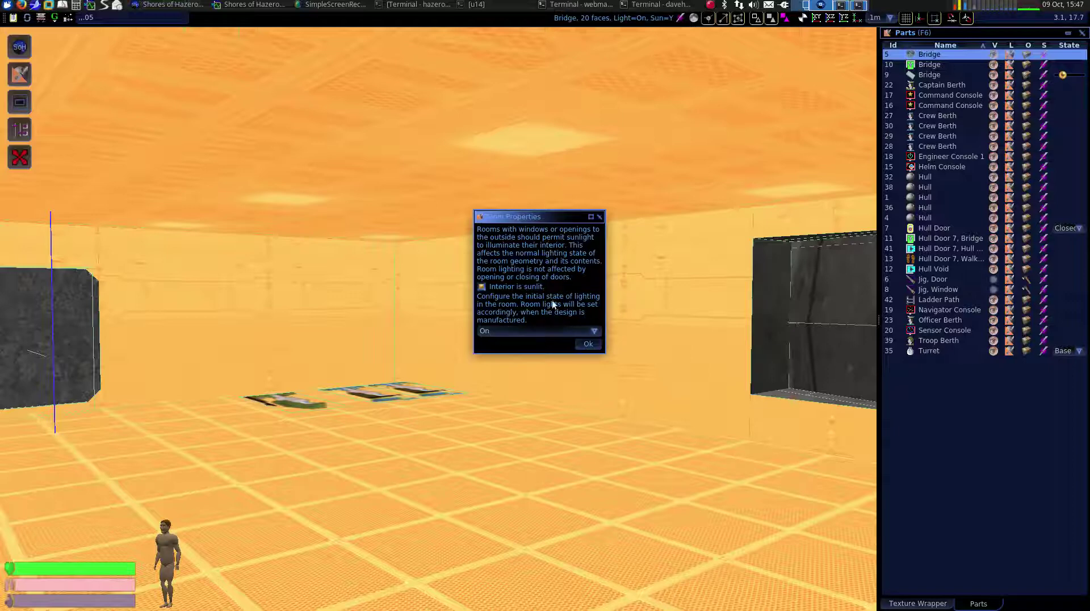
pyautogui.click(587, 343)
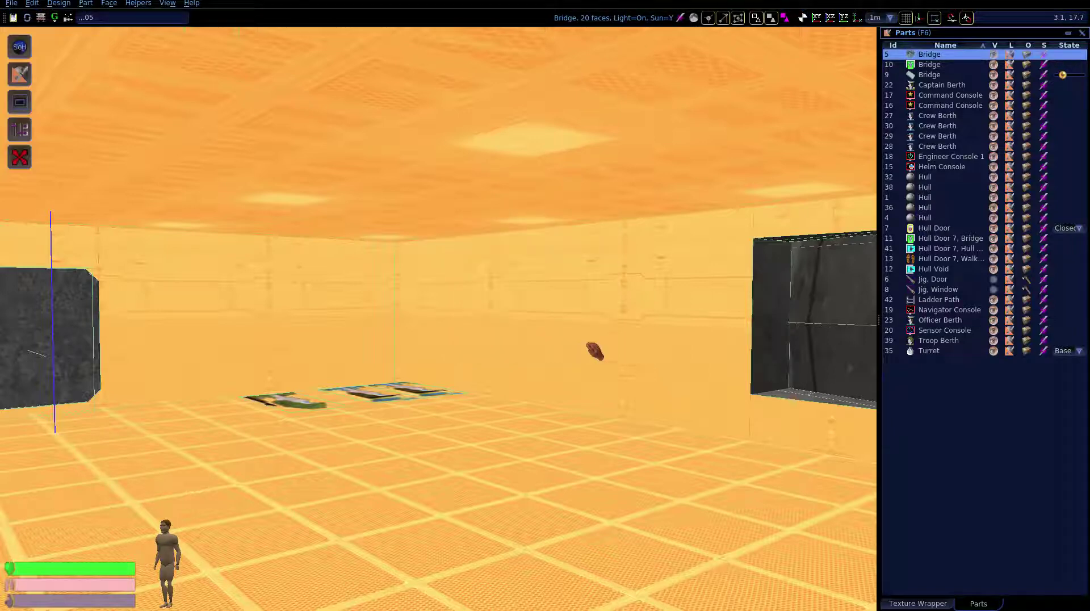
# Select the Bridge void (part 10) and align the grid plane with the hull door's wall, centred on a corner of the doorway's upper chamfer
pyautogui.click(925, 64)
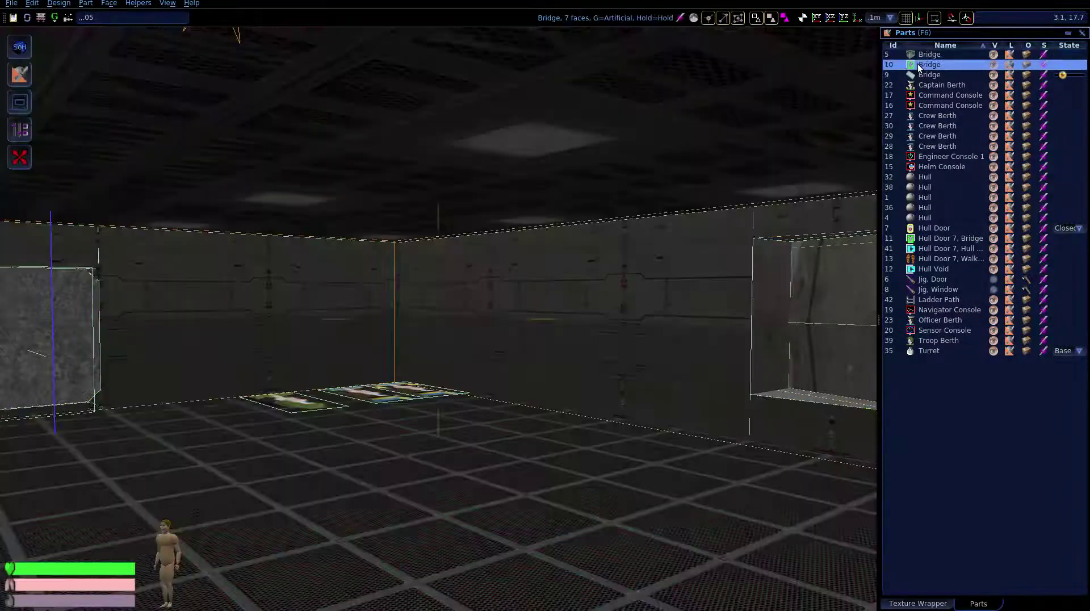
pyautogui.click(85, 3)
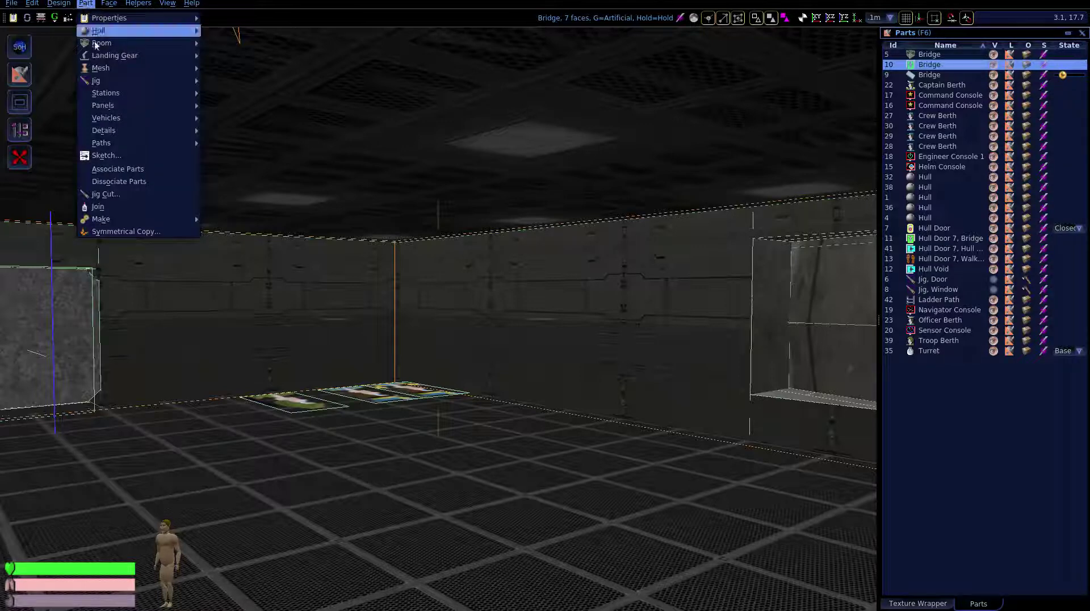
pyautogui.moveTo(104, 109)
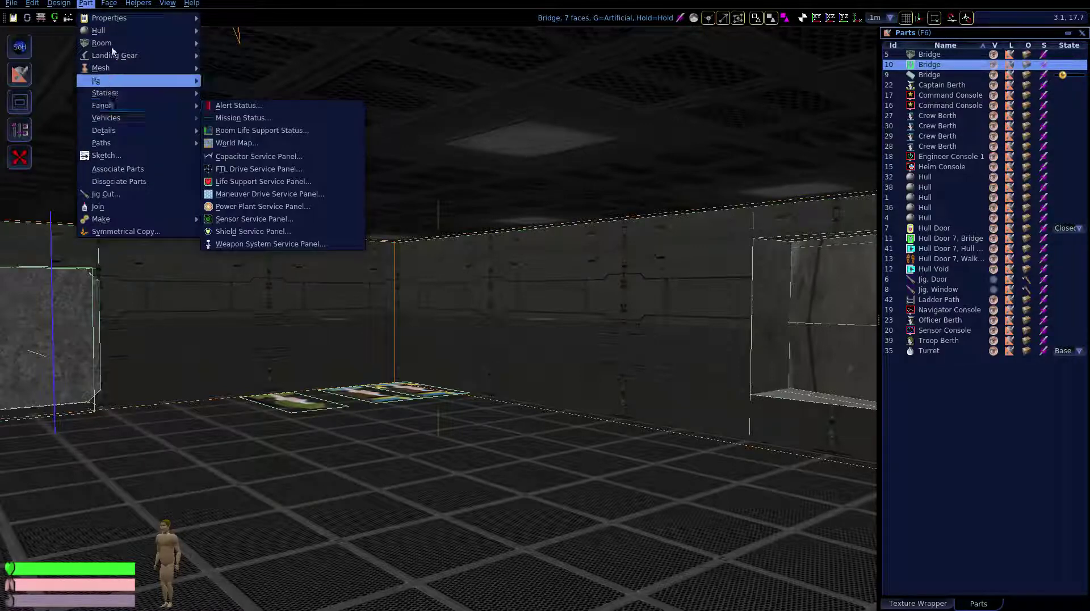
pyautogui.click(80, 5)
pyautogui.moveTo(161, 32); pyautogui.dragTo(143, 42, button='right')
pyautogui.press('w')
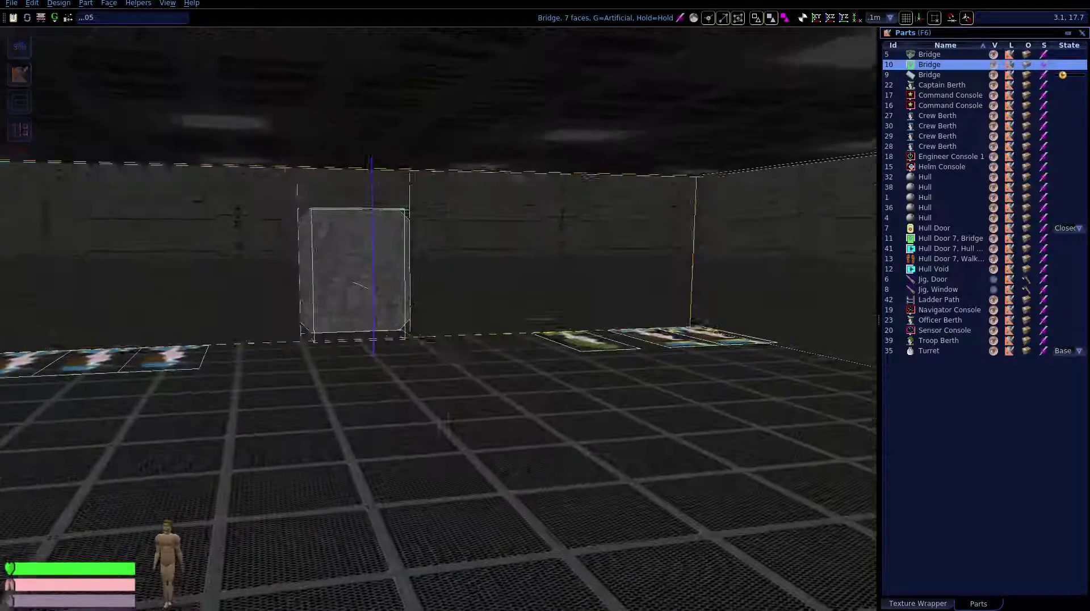
pyautogui.press('w')
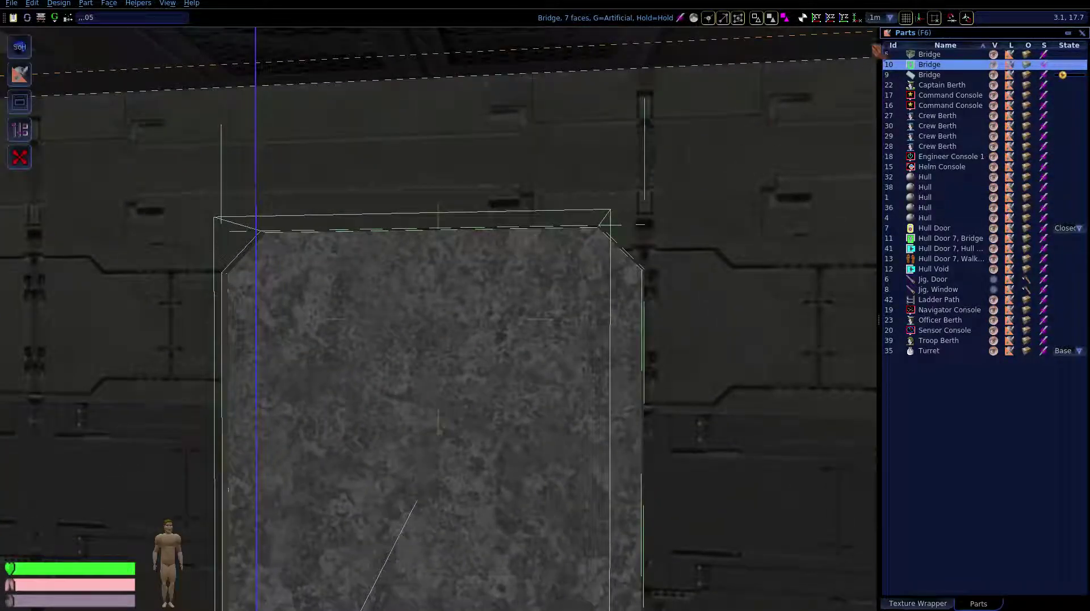
pyautogui.click(859, 20)
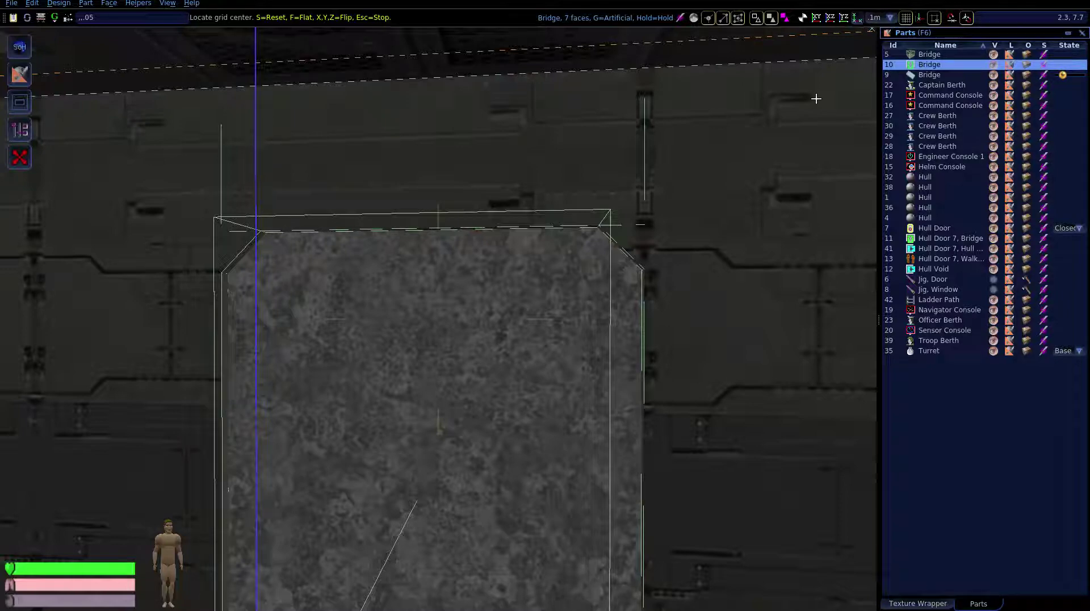
pyautogui.click(222, 273)
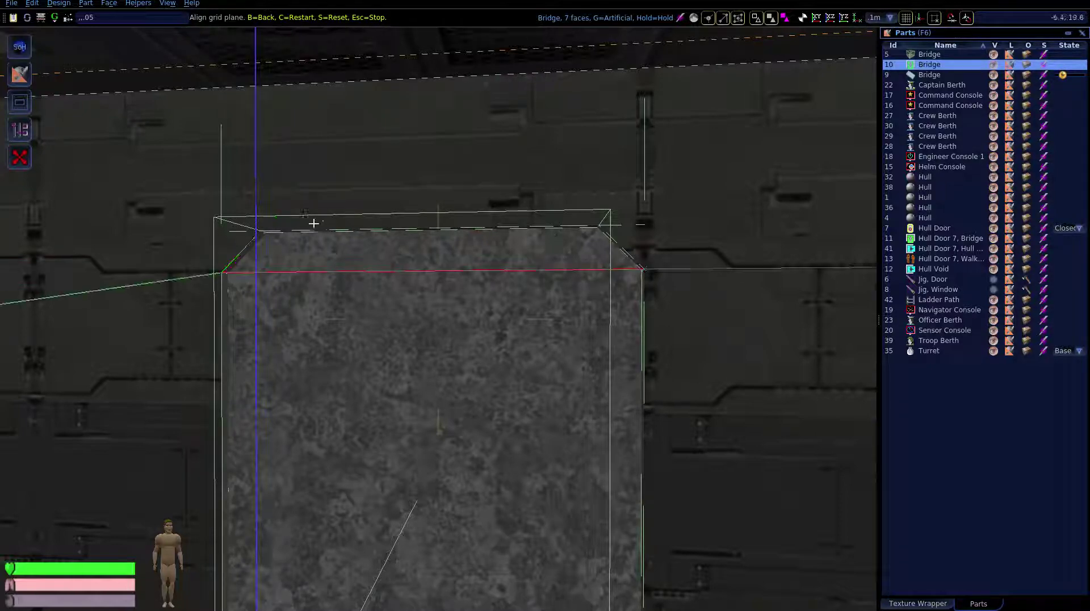
pyautogui.click(260, 230)
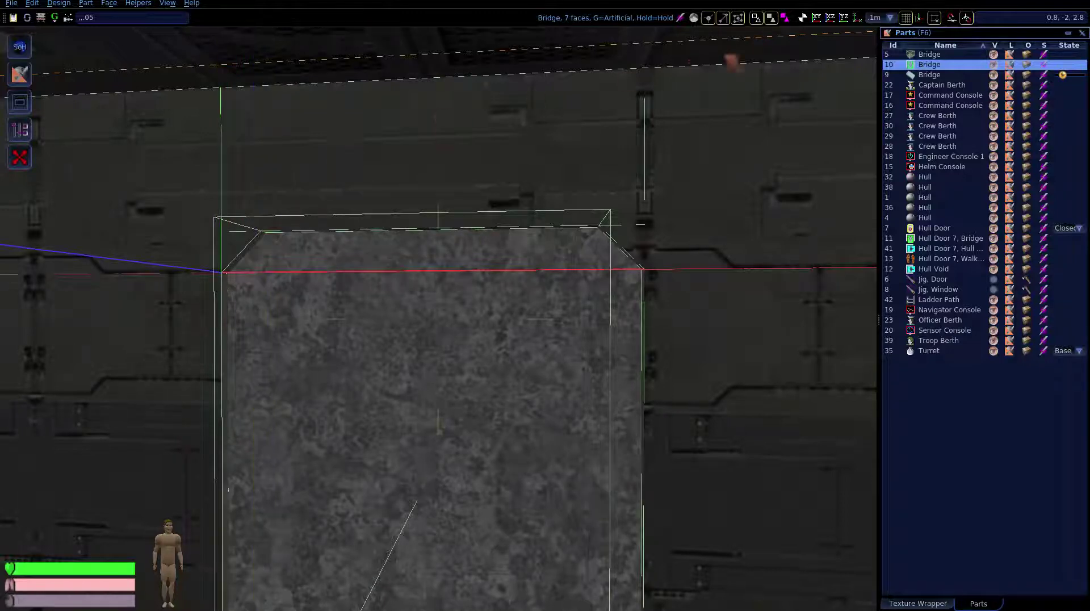
# Shift the grid centre slightly off the door wall using the coordinate entry ...05
pyautogui.click(801, 18)
pyautogui.click(106, 16)
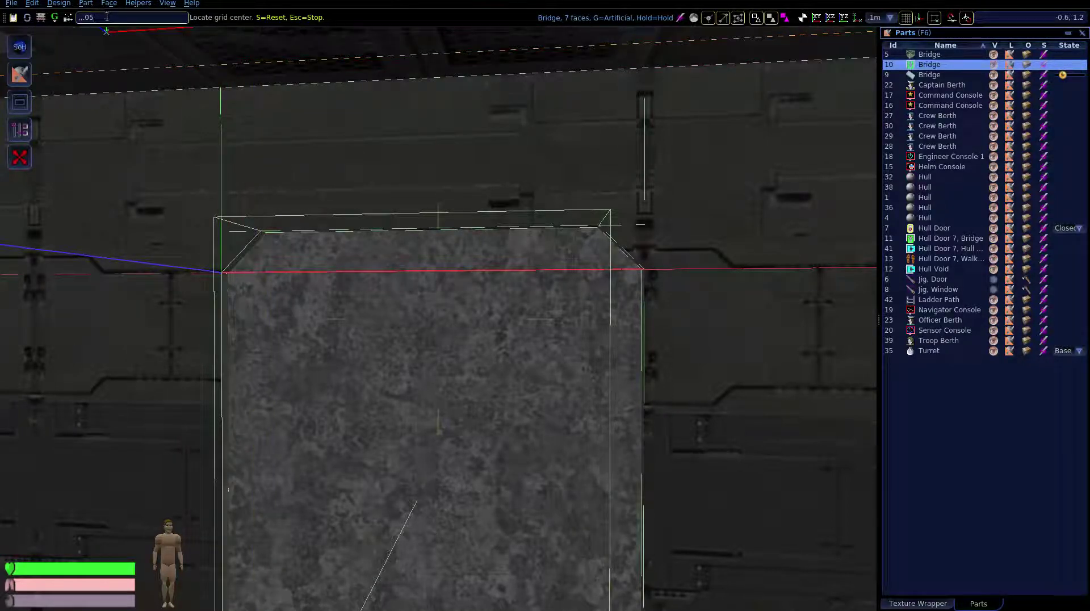
pyautogui.press('Return')
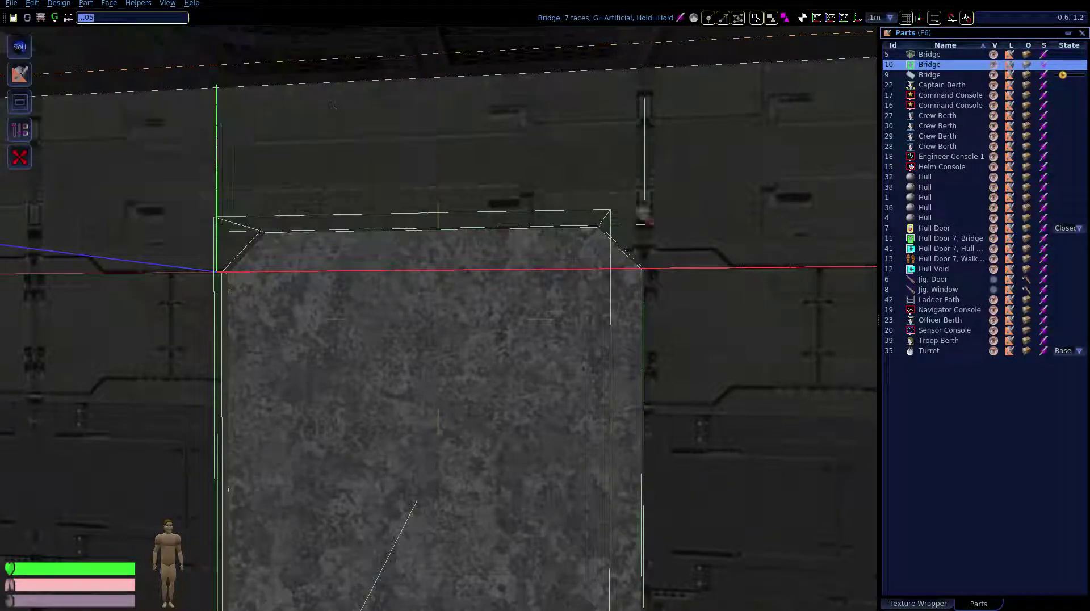
# Place an Alert Status panel about 0.2 m wide and 0.4 m high on the wall above the hull door
pyautogui.moveTo(611, 299)
pyautogui.mouseDown(button='middle')
pyautogui.moveTo(619, 298)
pyautogui.moveTo(604, 302)
pyautogui.mouseUp(button='middle')
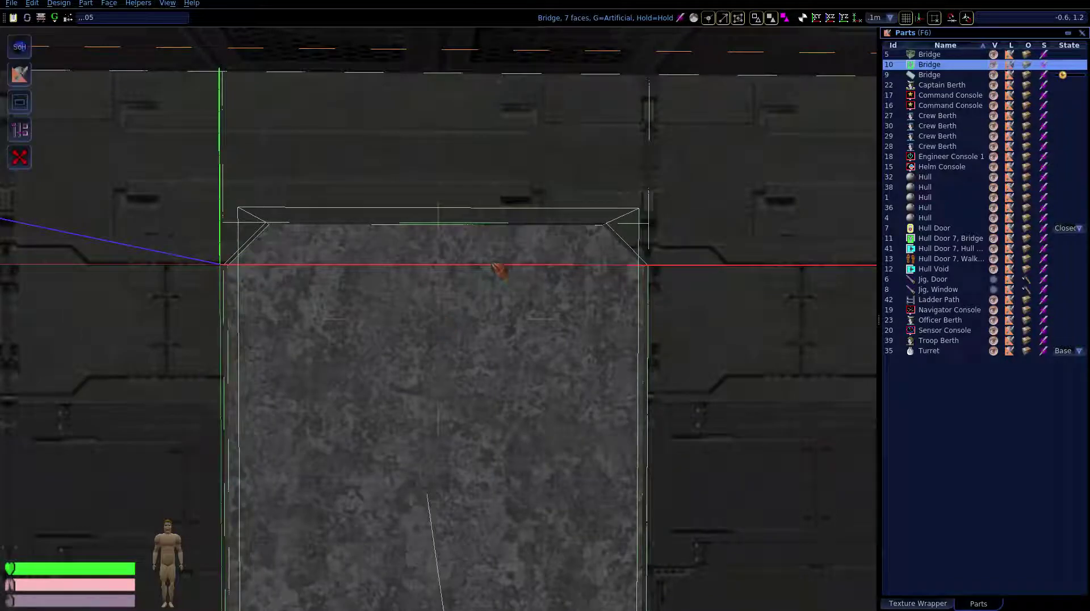
pyautogui.click(86, 3)
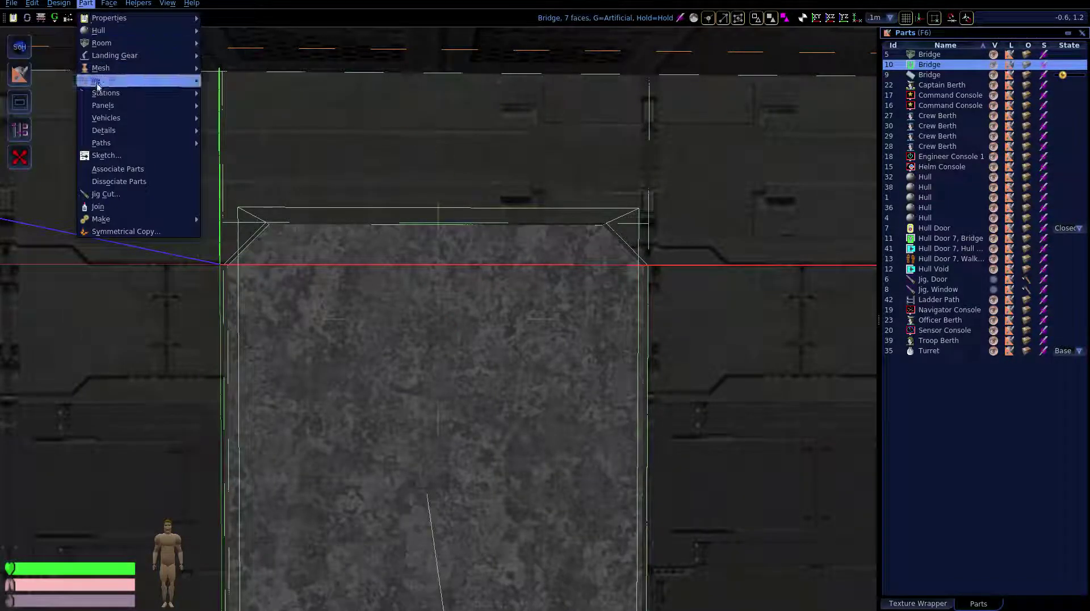
pyautogui.moveTo(170, 93)
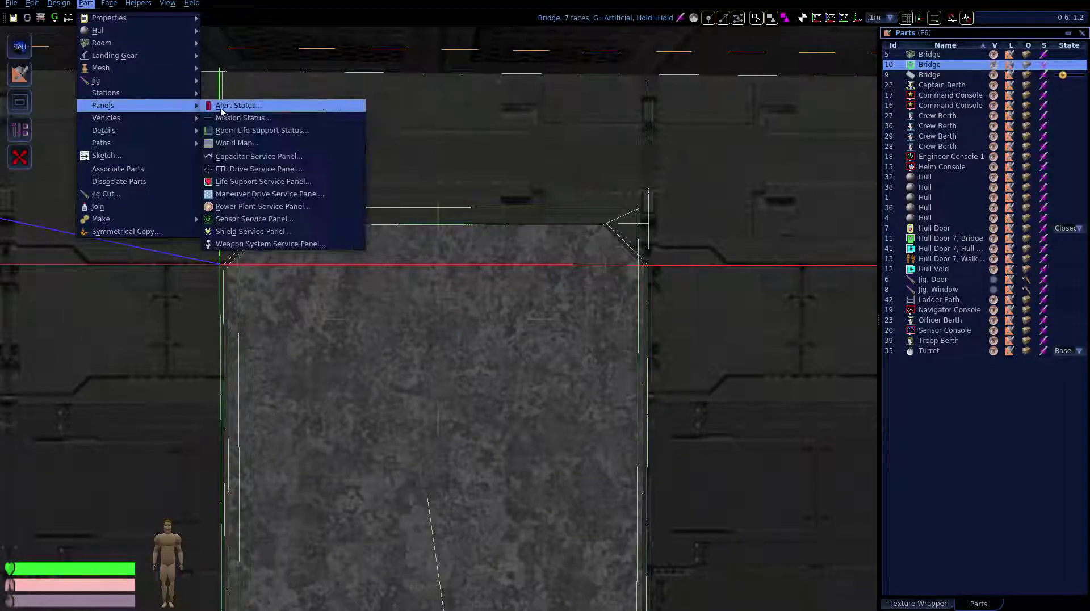
pyautogui.click(223, 107)
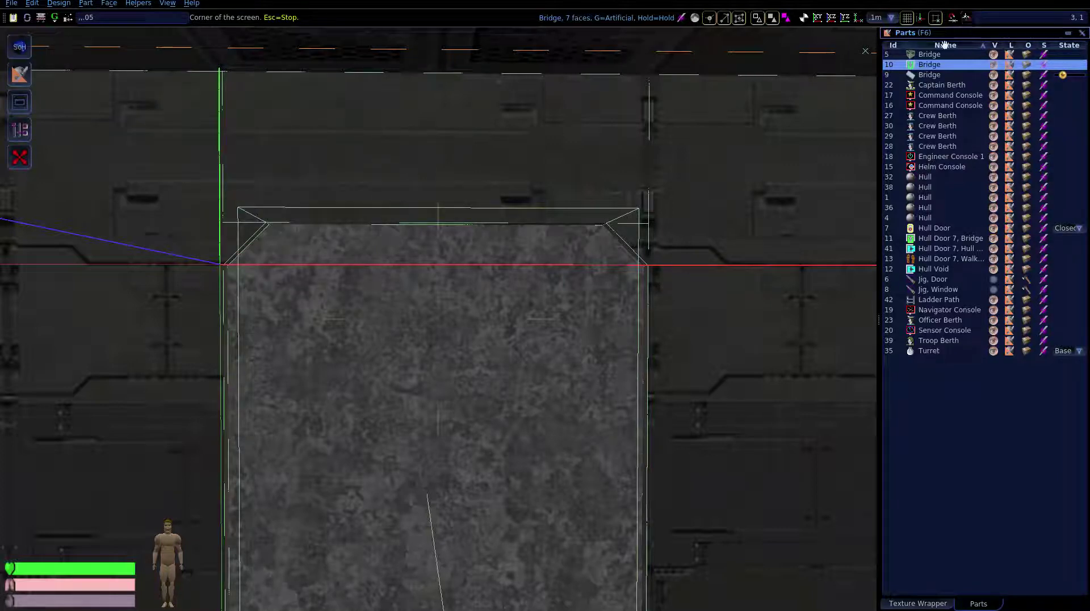
pyautogui.click(395, 200)
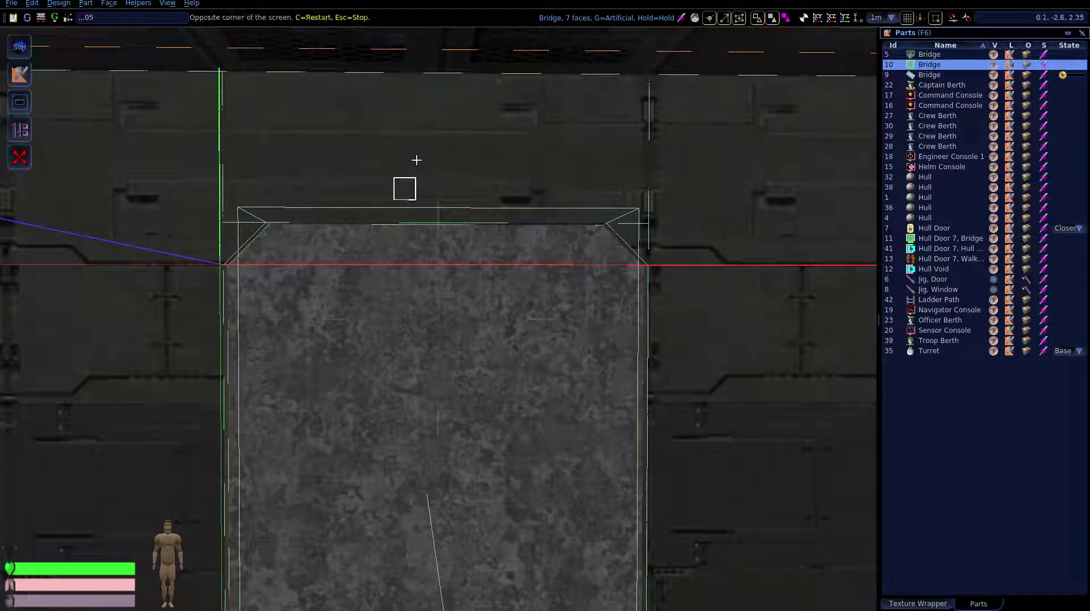
pyautogui.click(459, 92)
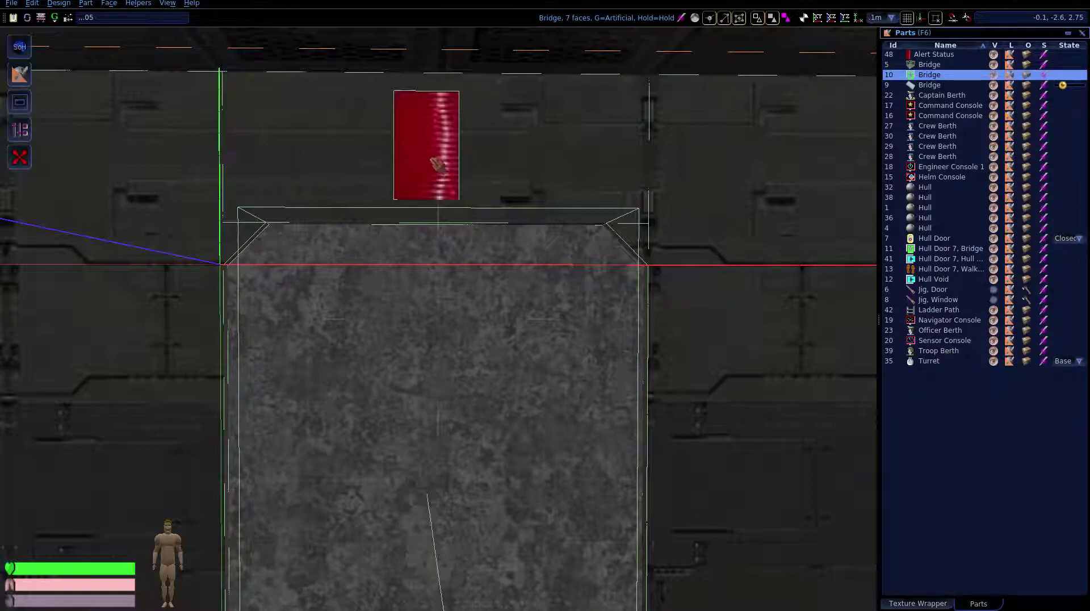
# Place a Room Life Support Status panel about 0.5 m wide and 0.4 m high on the wall beside the hull door
pyautogui.moveTo(554, 173); pyautogui.dragTo(548, 232, button='right')
pyautogui.press('s')
pyautogui.press('s')
pyautogui.press('d')
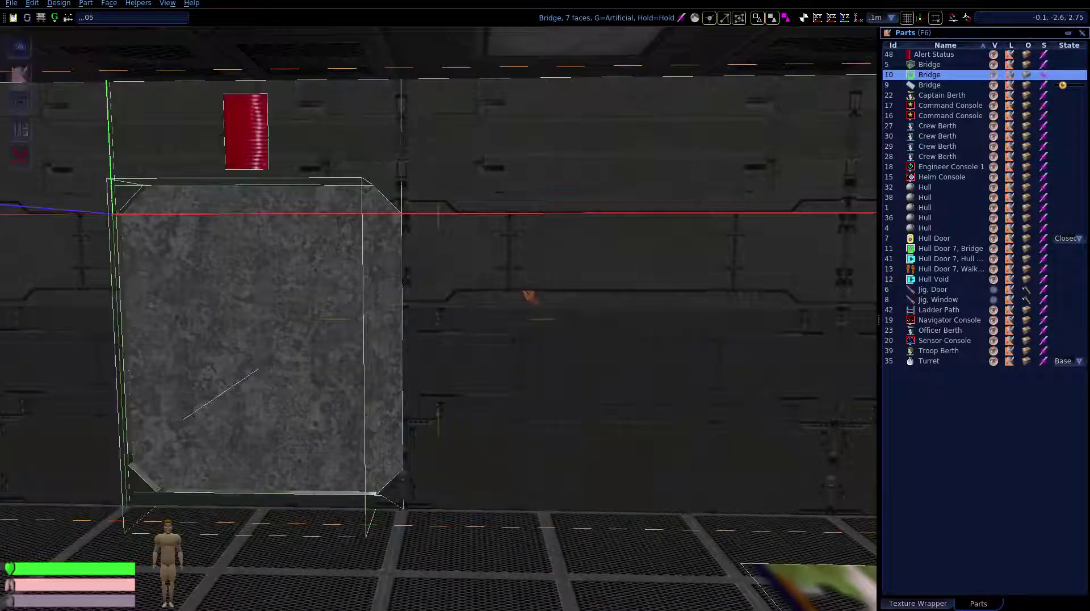
pyautogui.click(87, 3)
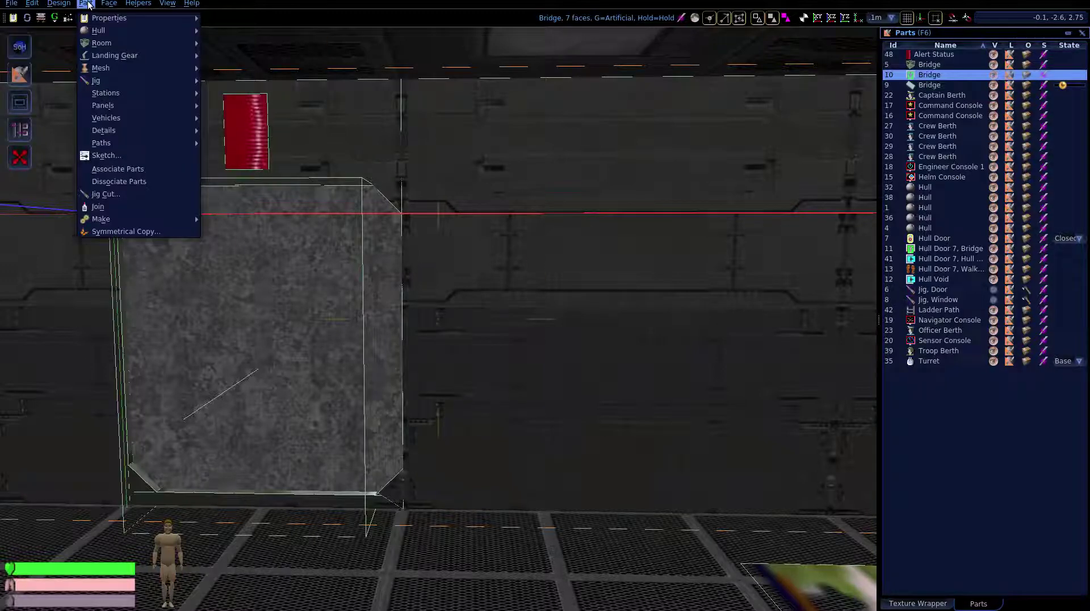
pyautogui.moveTo(102, 105)
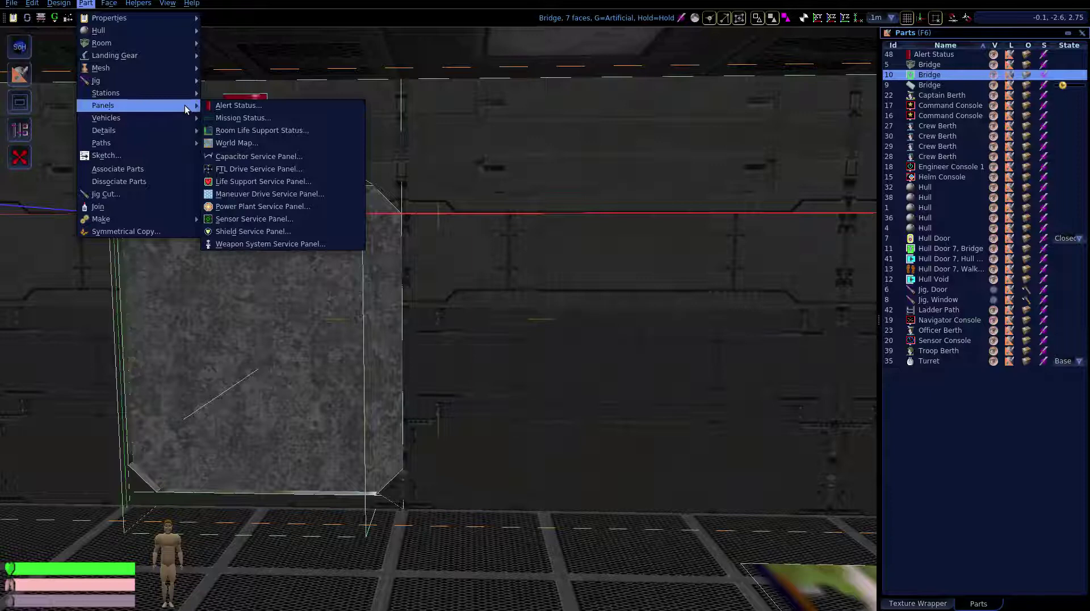
pyautogui.click(227, 131)
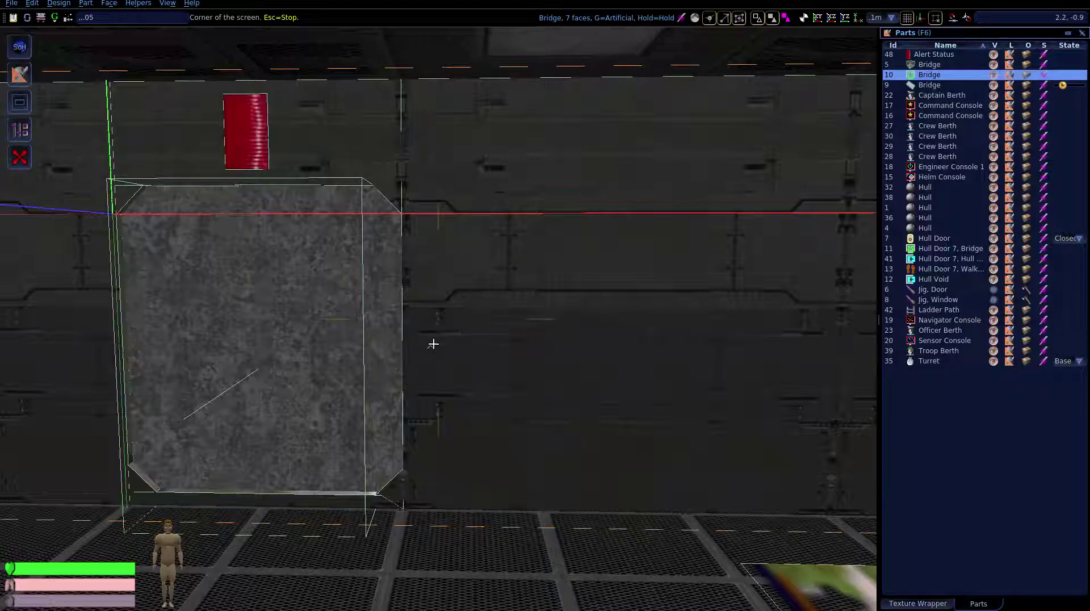
pyautogui.click(431, 344)
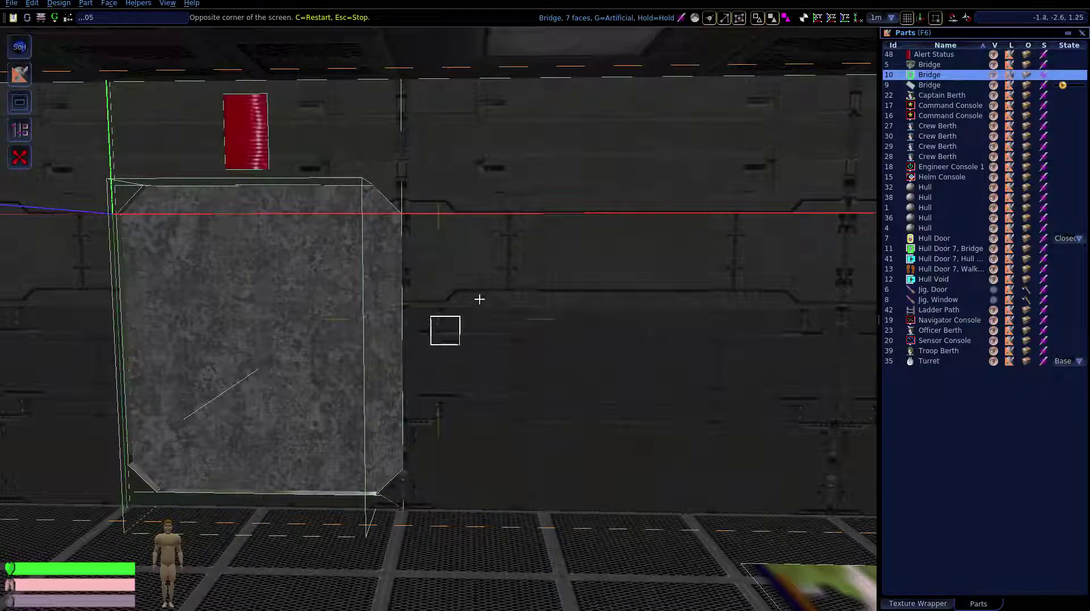
pyautogui.click(534, 260)
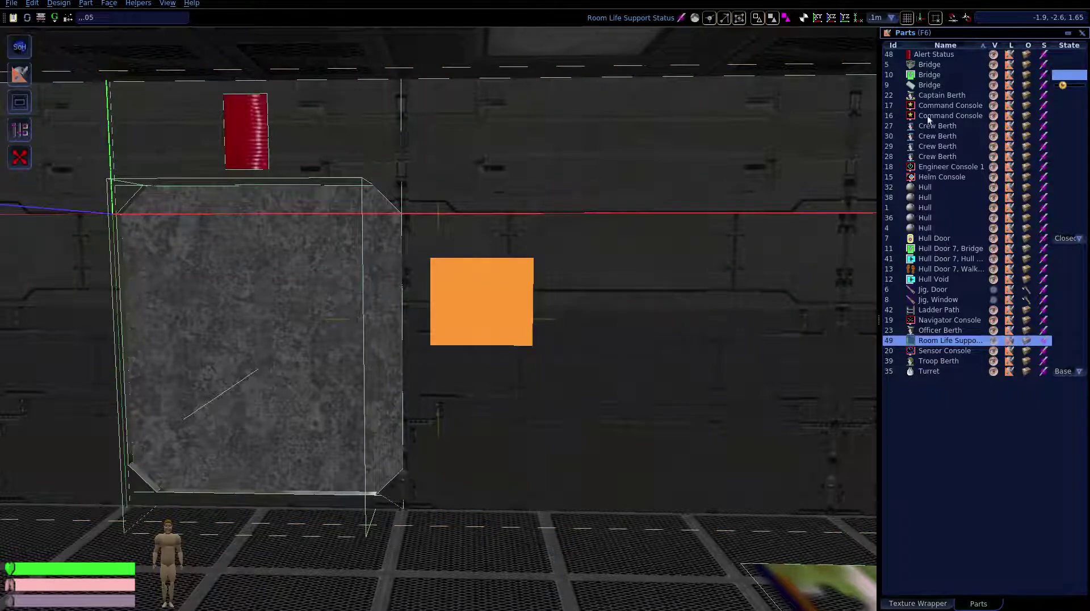
# Associate the Room Life Support Status panel with Bridge parts 5 and 10, and reselect the panel
pyautogui.keyDown('ctrl'); pyautogui.click(915, 66); pyautogui.keyUp('ctrl')
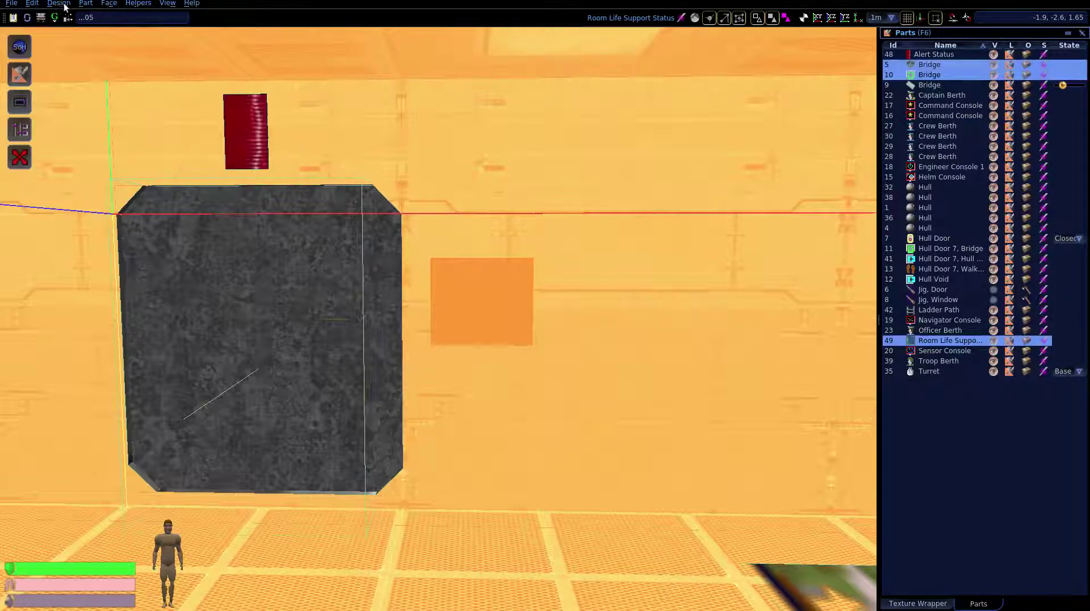
pyautogui.click(86, 4)
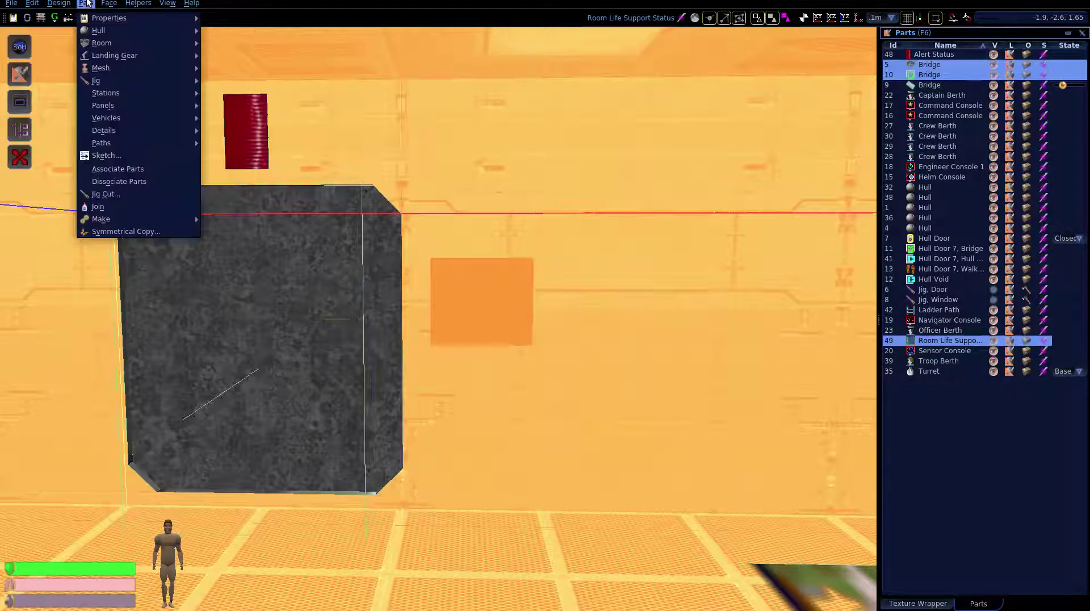
pyautogui.click(98, 170)
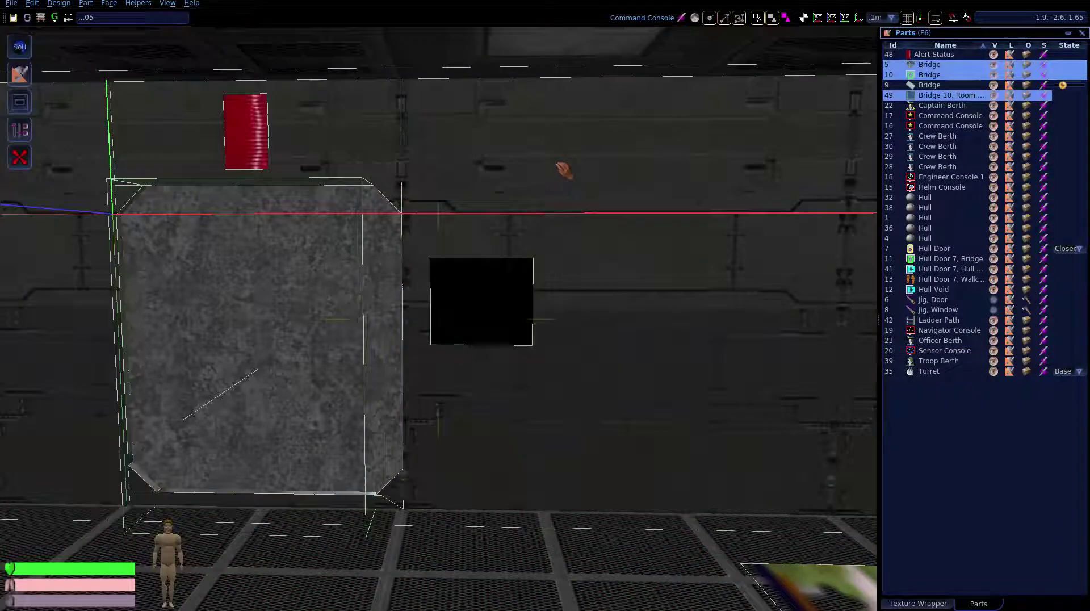
pyautogui.click(536, 266)
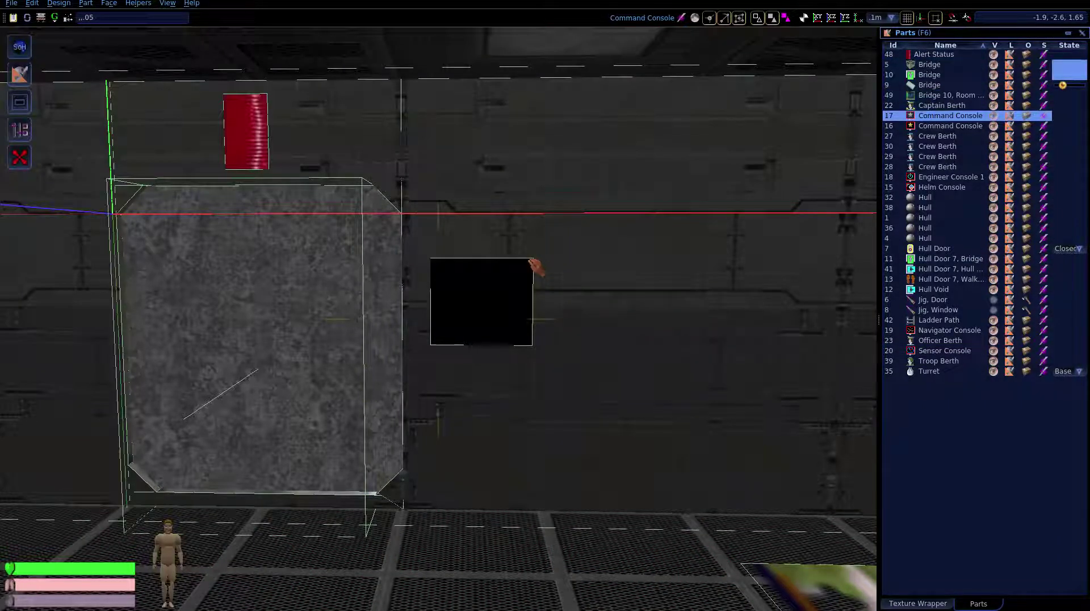
pyautogui.click(535, 265)
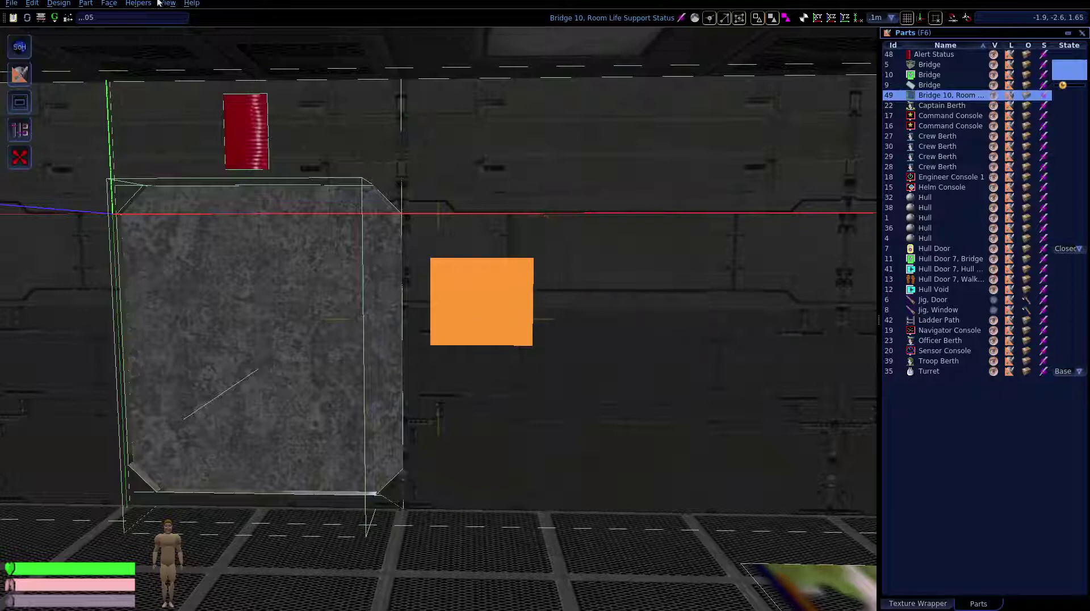
# Align the grid with the bridge side wall beside the two berths and shift its centre off the wall using the coordinate entry ...05
pyautogui.click(86, 3)
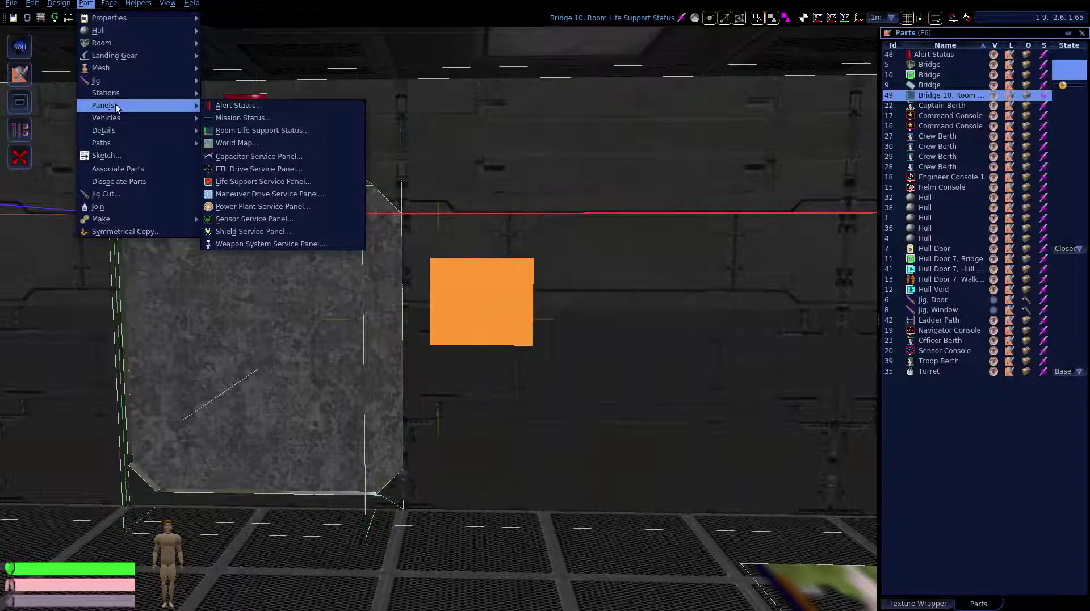
pyautogui.click(236, 141)
pyautogui.moveTo(392, 460); pyautogui.dragTo(437, 318, button='right')
pyautogui.press('s')
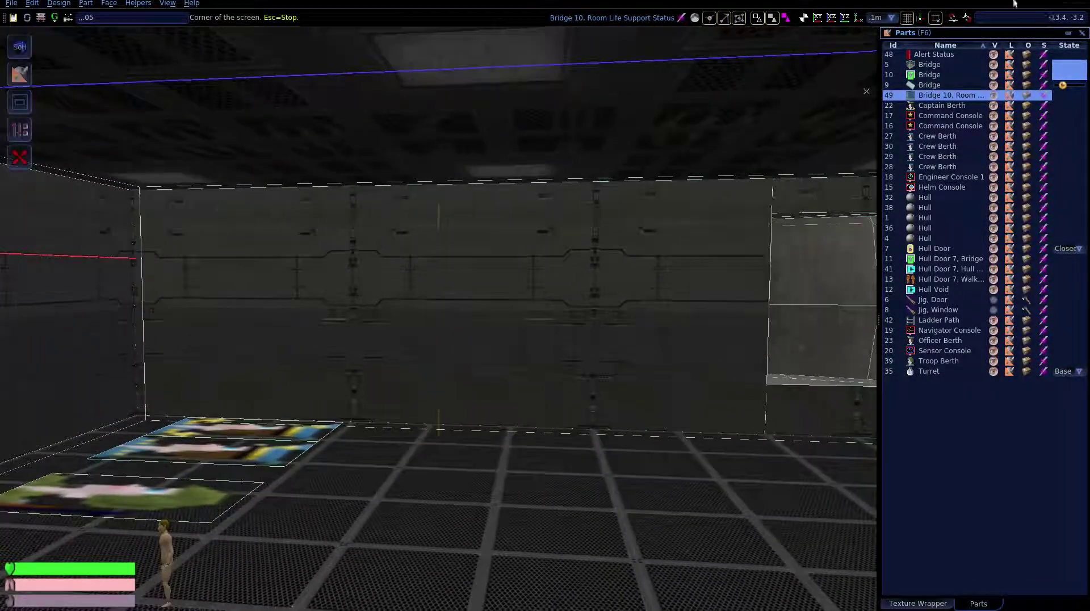
pyautogui.click(858, 18)
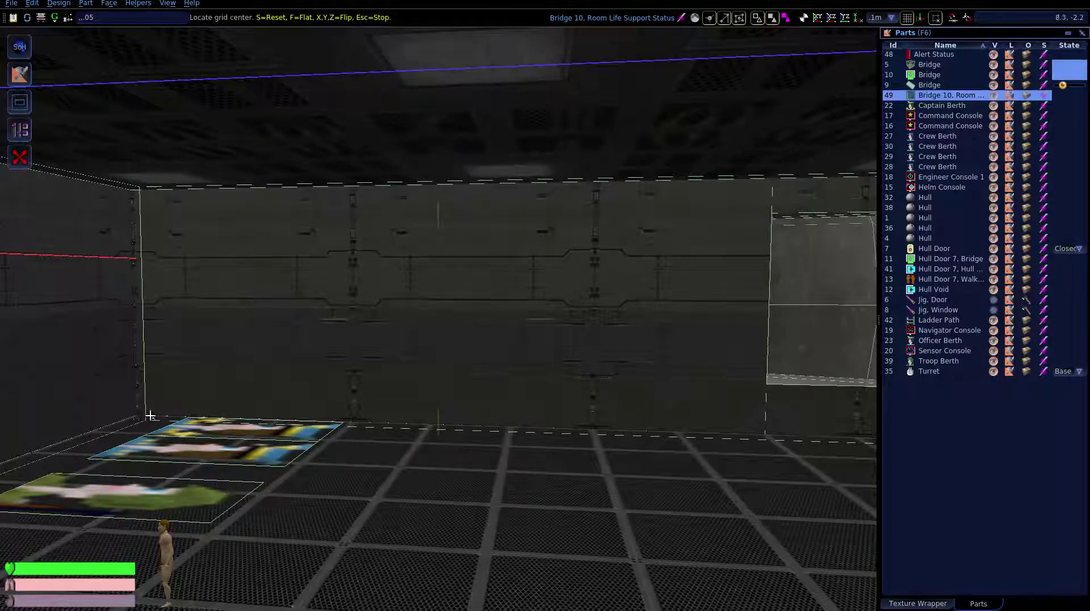
pyautogui.moveTo(197, 391); pyautogui.dragTo(437, 318, button='right')
pyautogui.press('w')
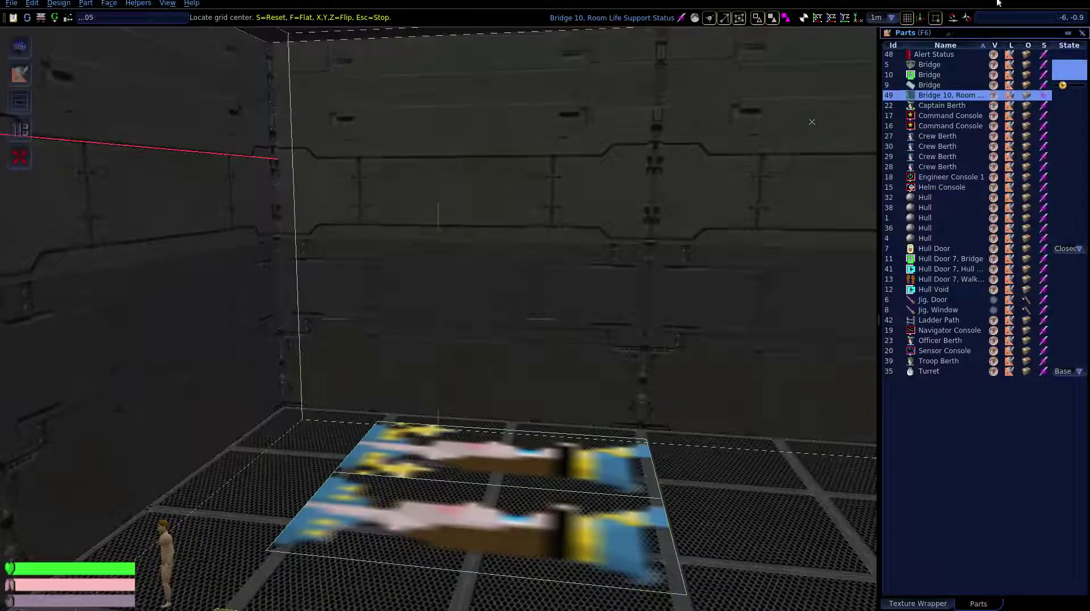
pyautogui.click(285, 405)
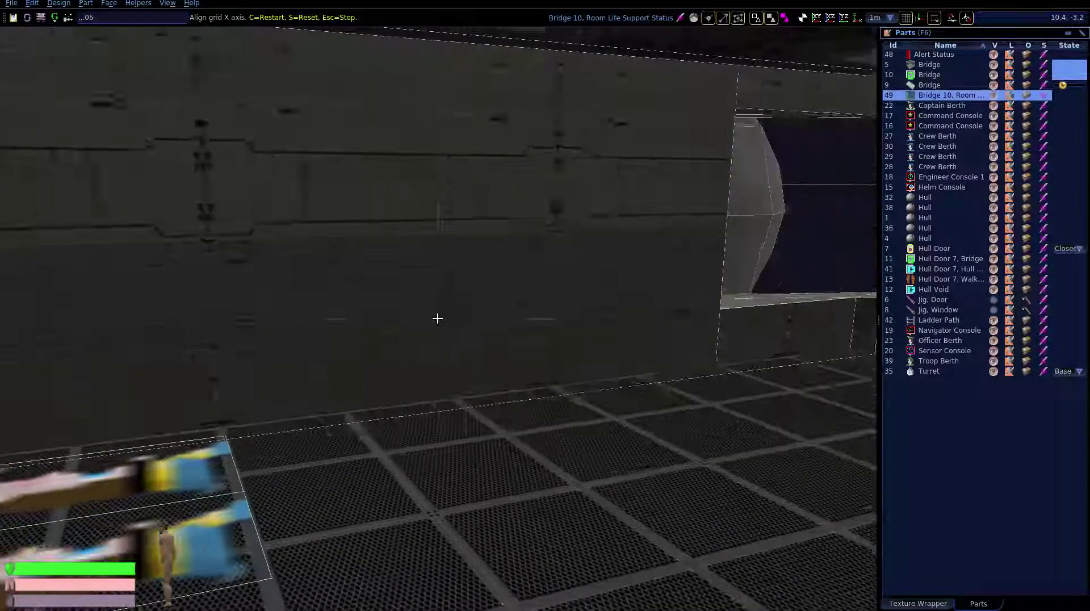
pyautogui.click(822, 346)
pyautogui.click(704, 67)
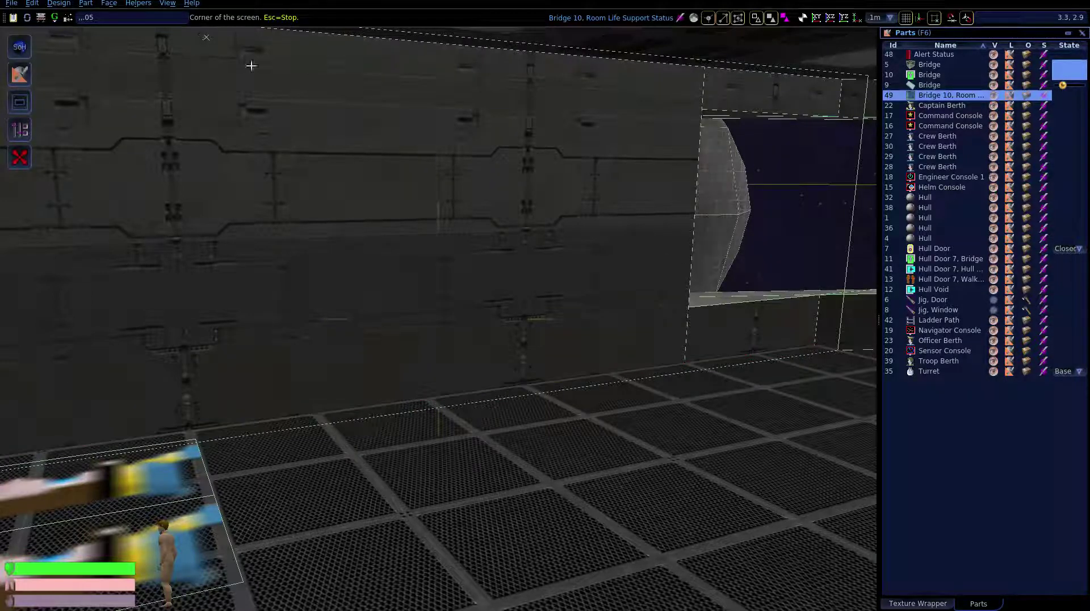
pyautogui.click(806, 27)
pyautogui.press('Return')
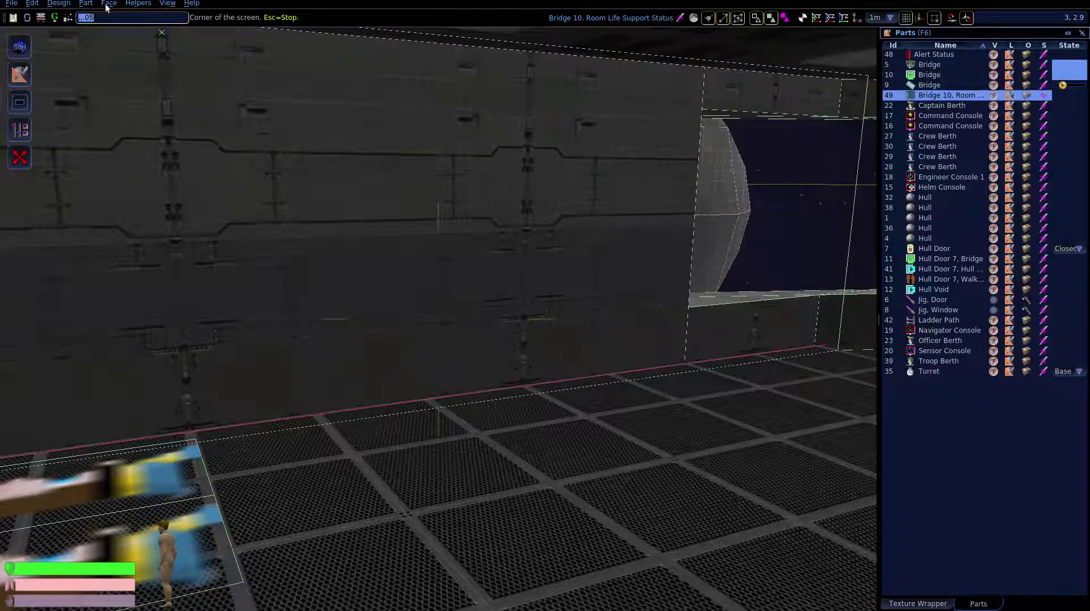
# Place a large World Map panel on the side wall between the two berths and the window opening
pyautogui.click(88, 5)
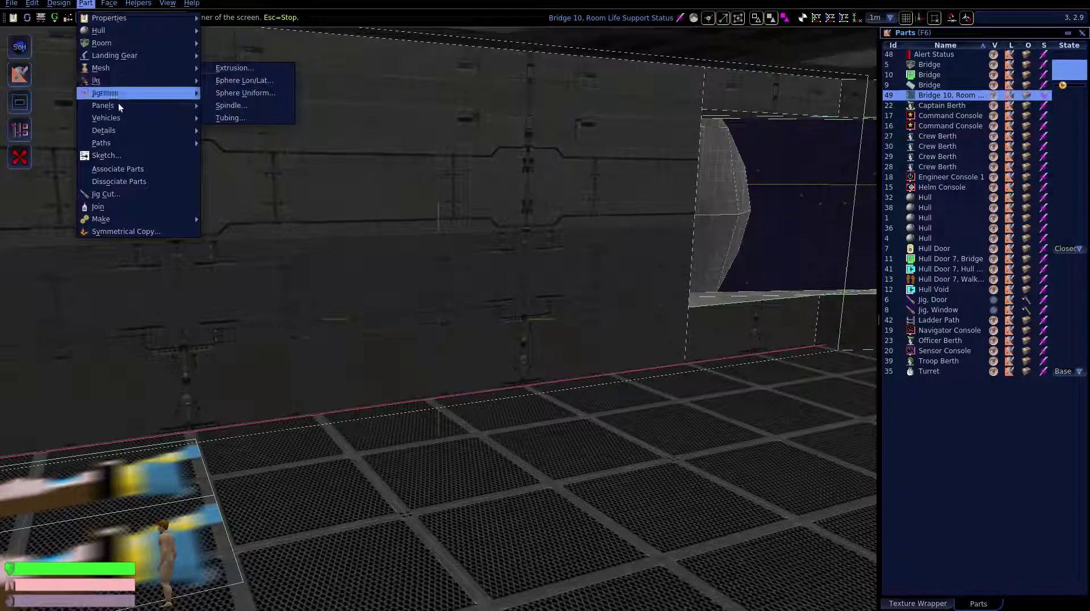
pyautogui.moveTo(112, 96)
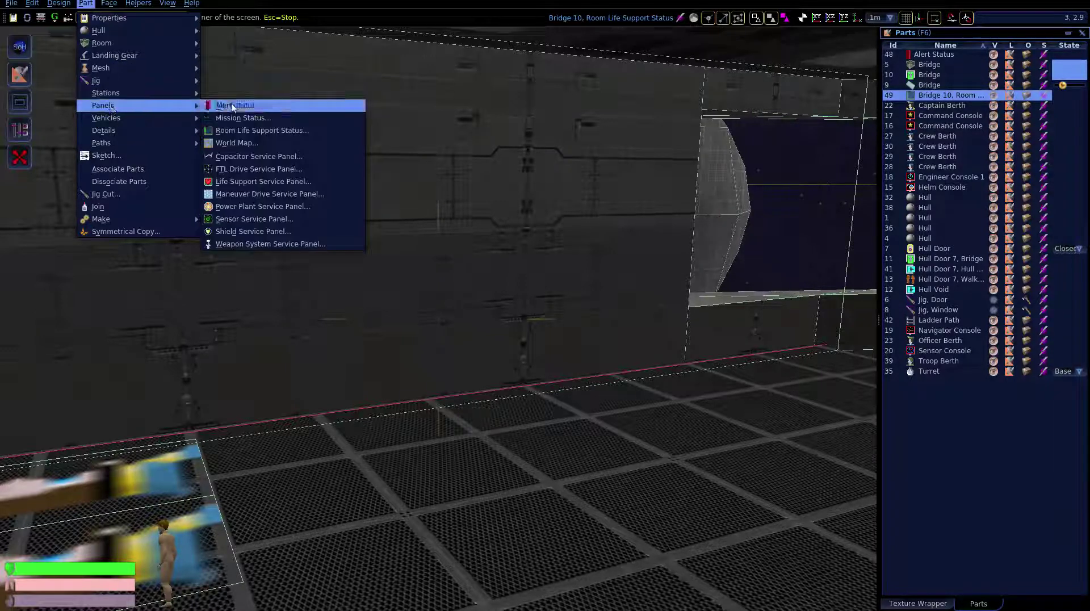
pyautogui.click(238, 143)
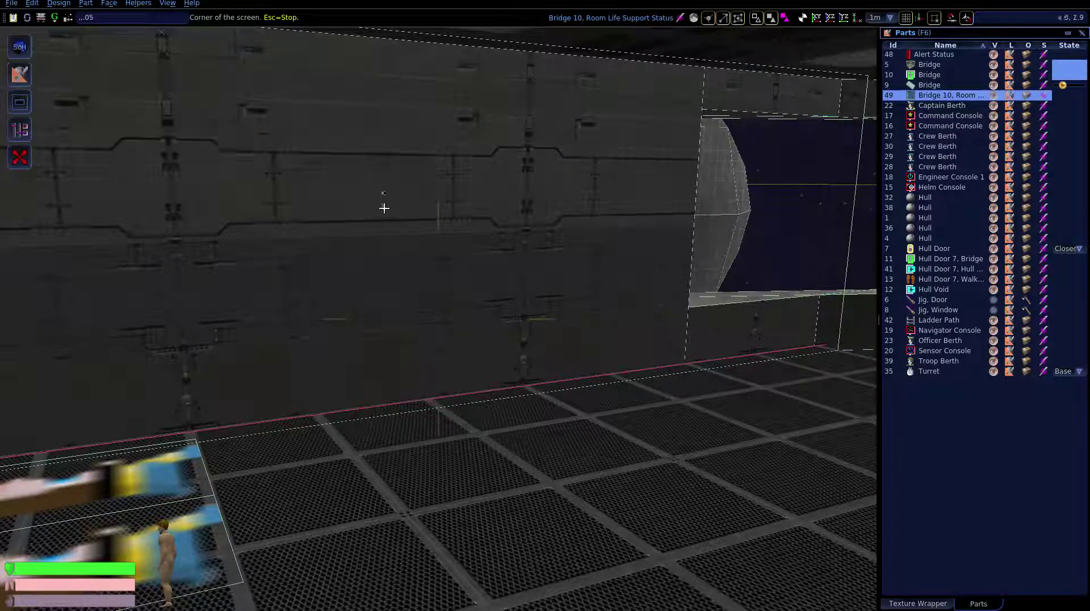
pyautogui.click(317, 309)
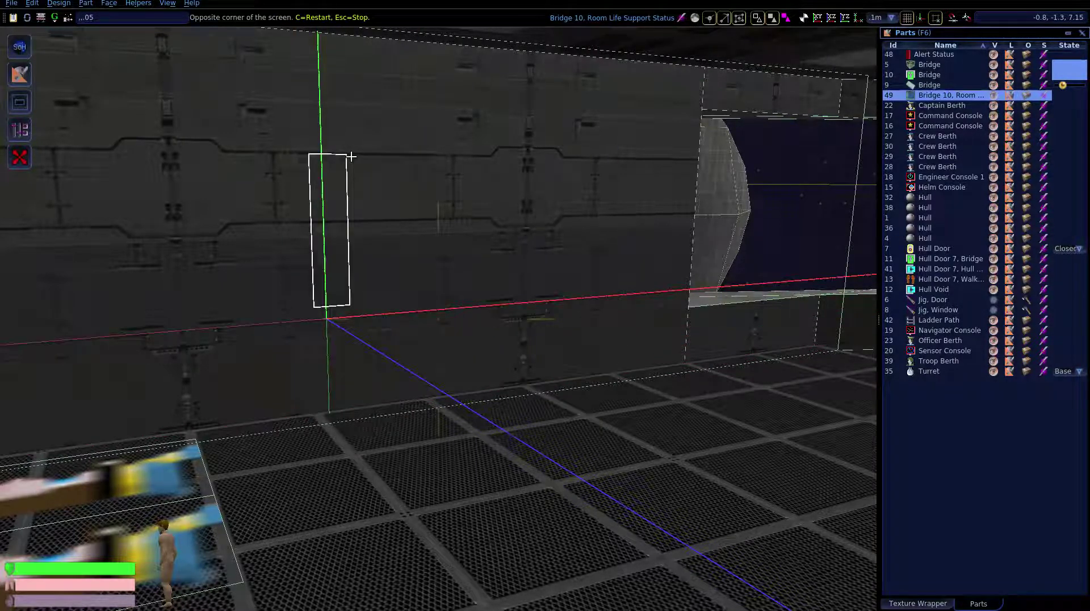
pyautogui.click(341, 53)
pyautogui.click(329, 316)
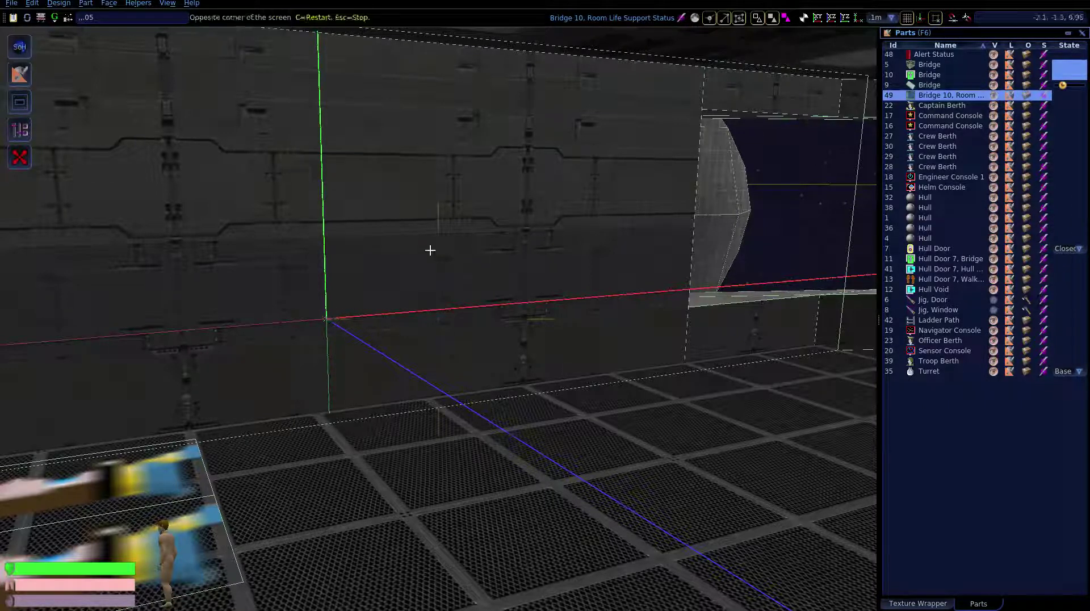
pyautogui.click(640, 106)
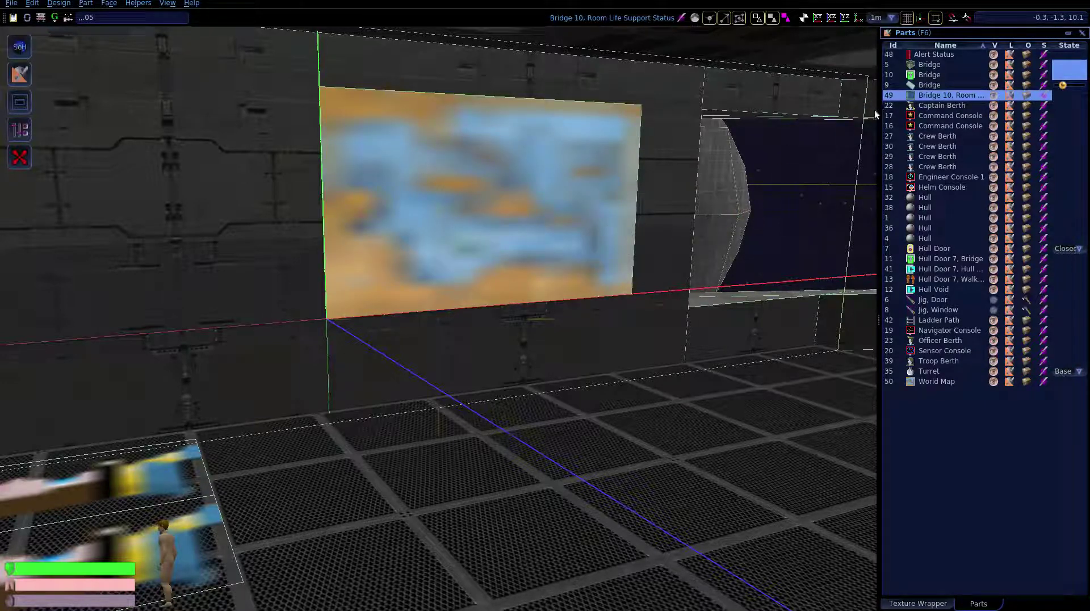
# Align the grid with the opposite side wall beside the four crew berths and shift its centre off the wall using the coordinate entry ...05
pyautogui.click(85, 3)
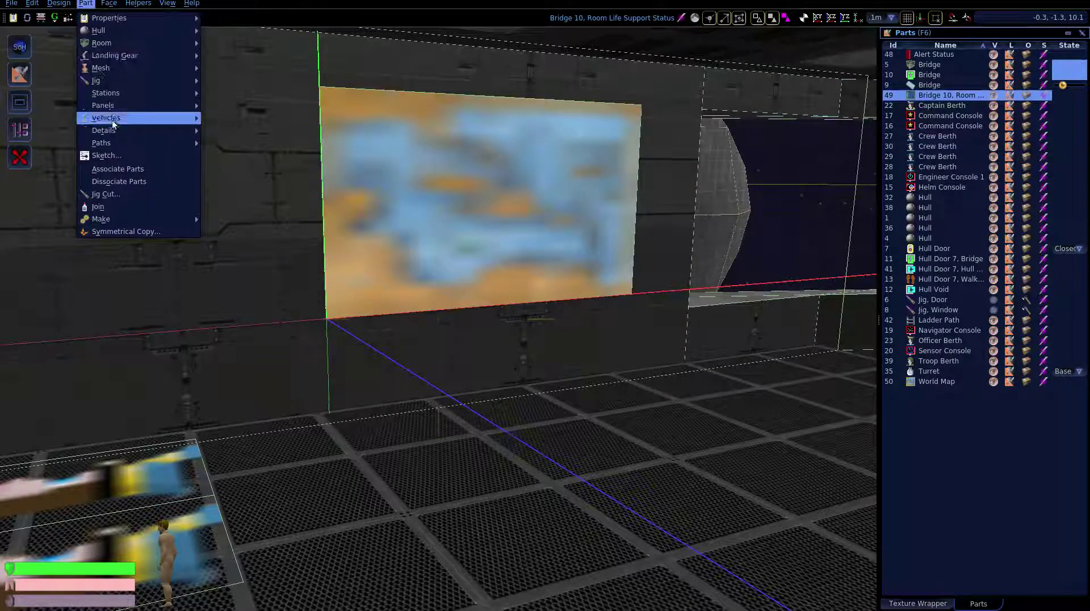
pyautogui.moveTo(108, 105)
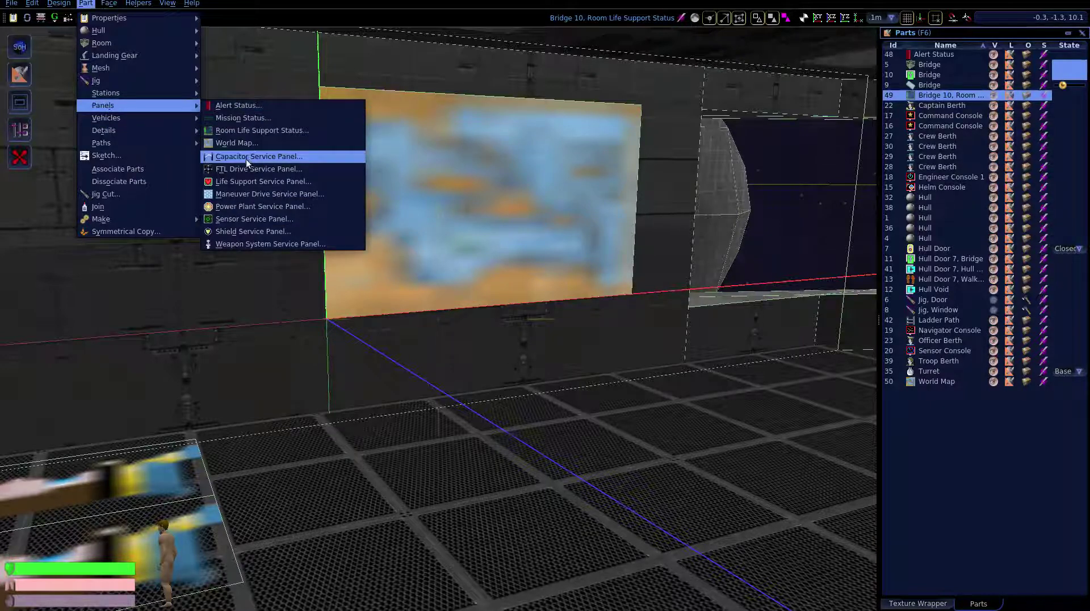
pyautogui.click(244, 181)
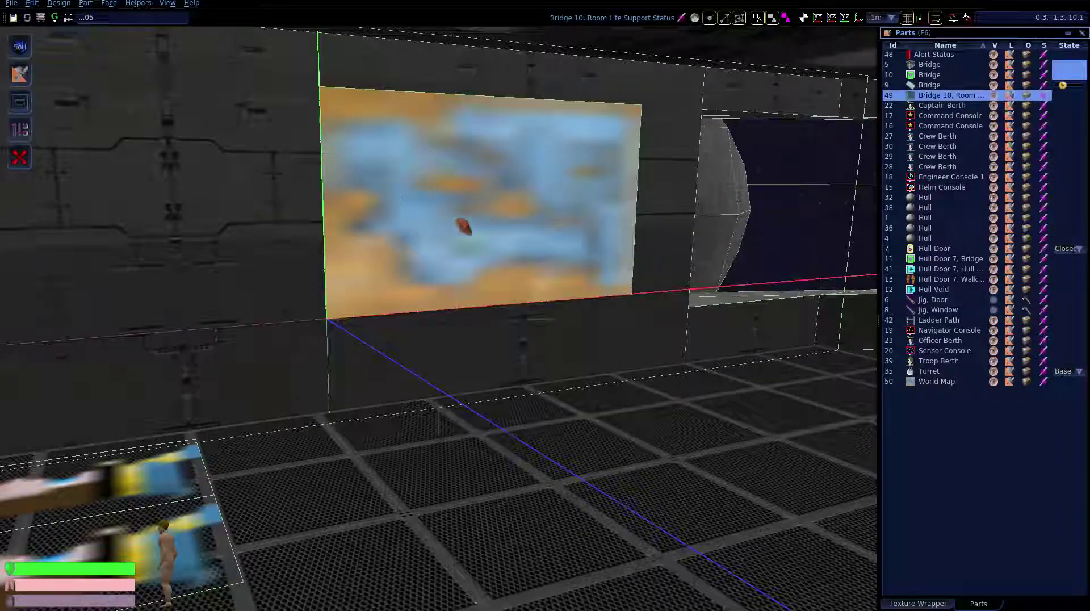
pyautogui.moveTo(468, 226); pyautogui.dragTo(17, 261, button='right')
pyautogui.moveTo(438, 319); pyautogui.dragTo(261, 319, button='right')
pyautogui.press('w')
pyautogui.press('d')
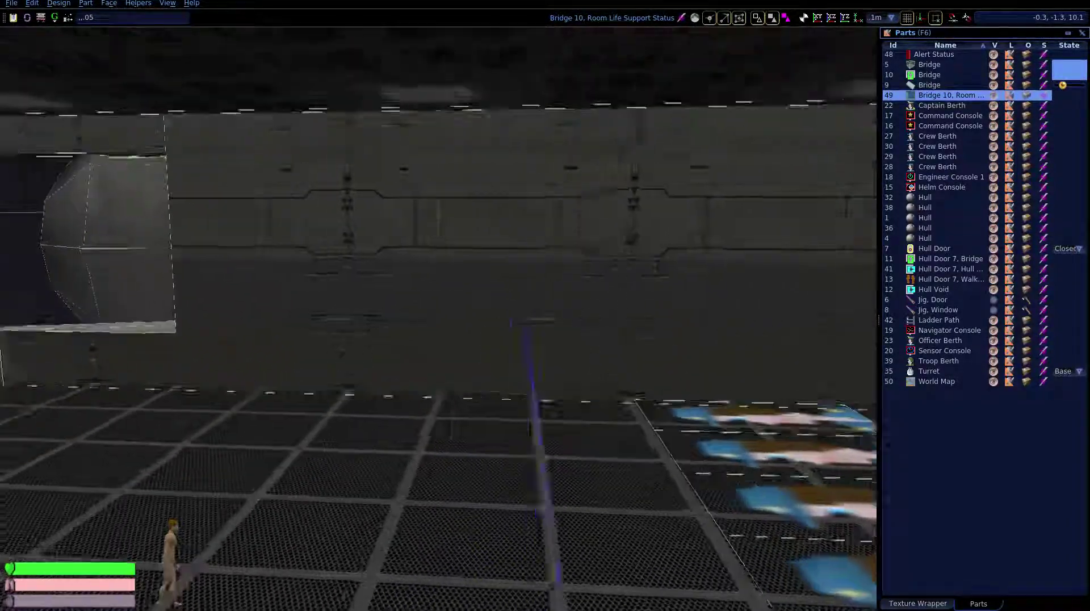
pyautogui.moveTo(438, 319); pyautogui.dragTo(494, 313, button='right')
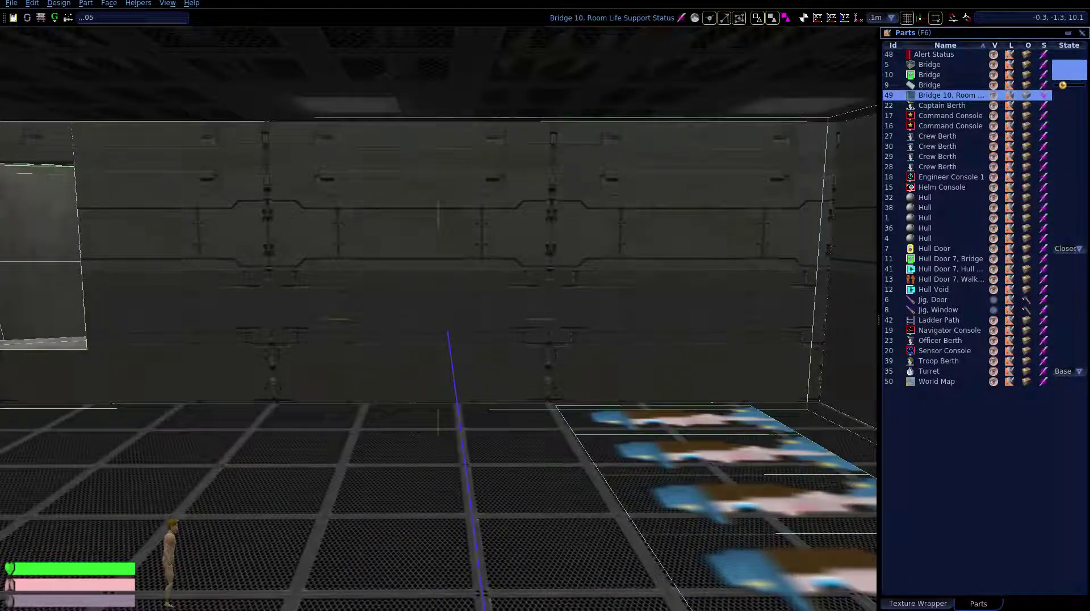
pyautogui.click(832, 19)
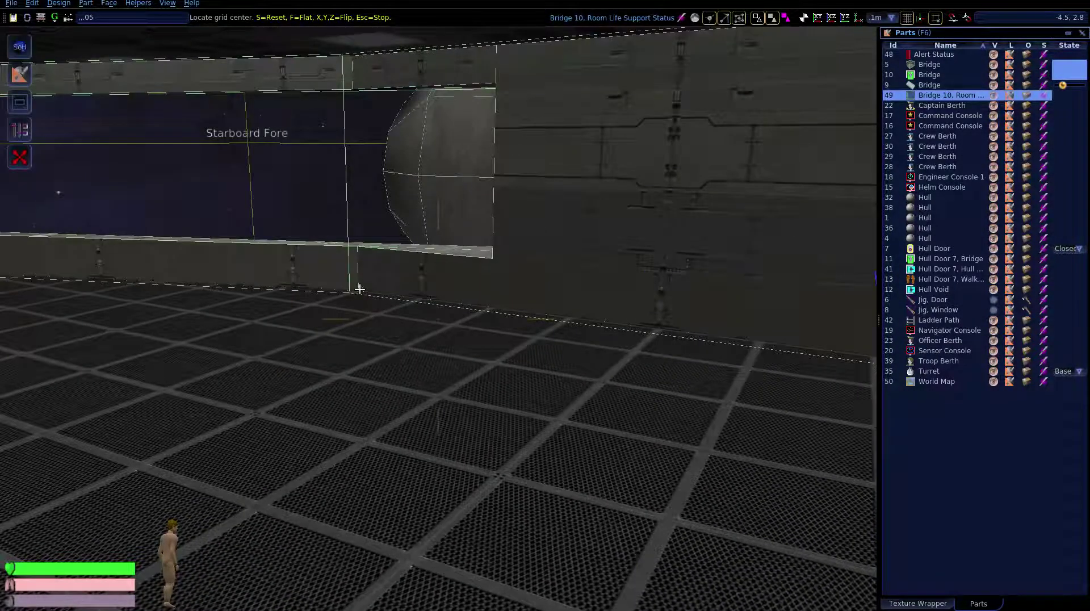
pyautogui.click(358, 245)
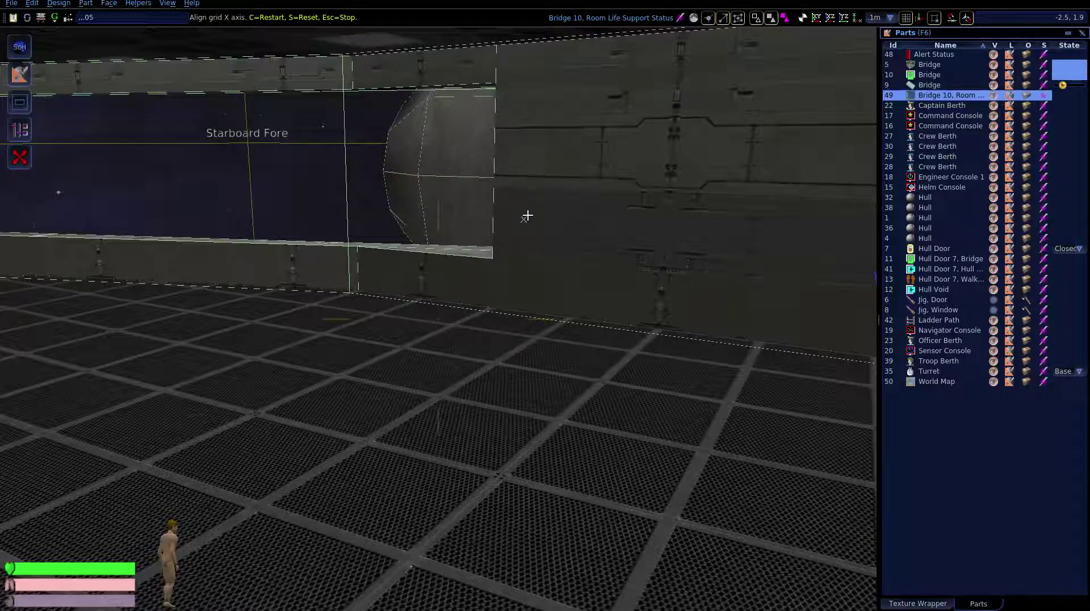
pyautogui.press('c')
pyautogui.click(356, 290)
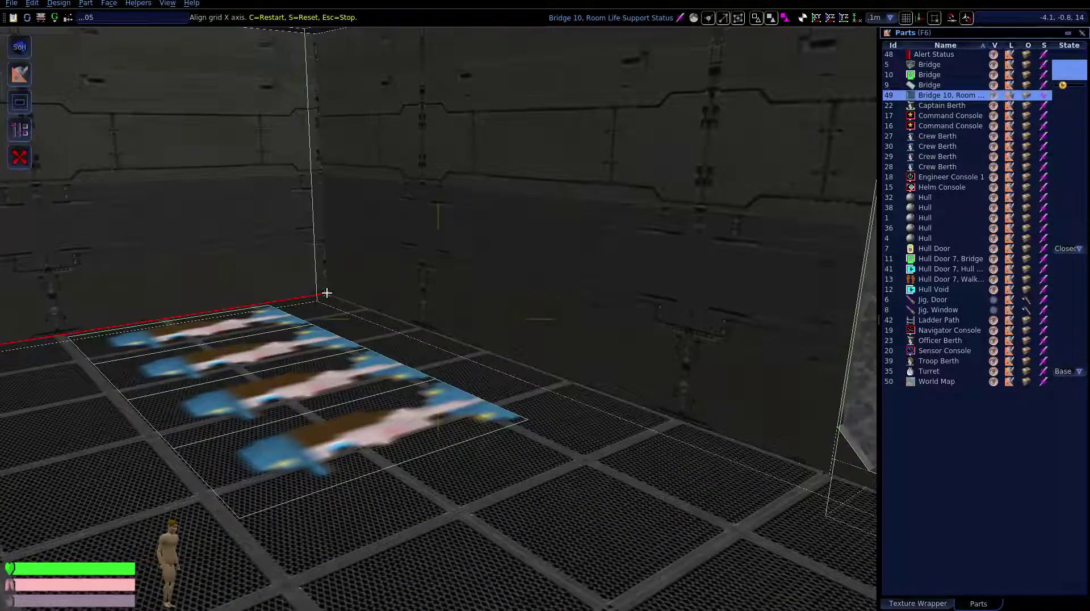
pyautogui.click(326, 293)
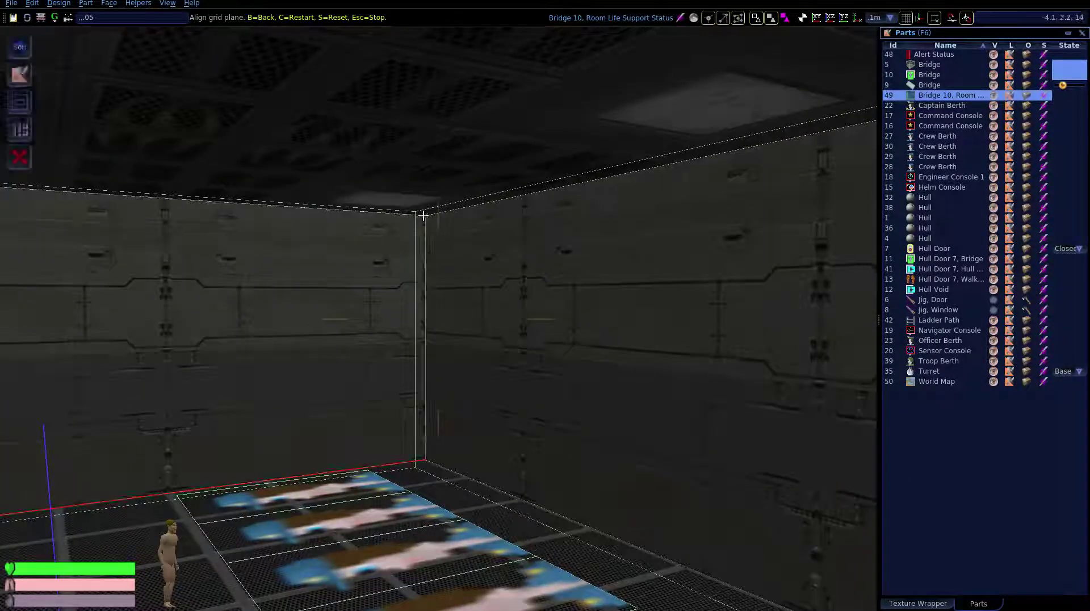
pyautogui.click(423, 215)
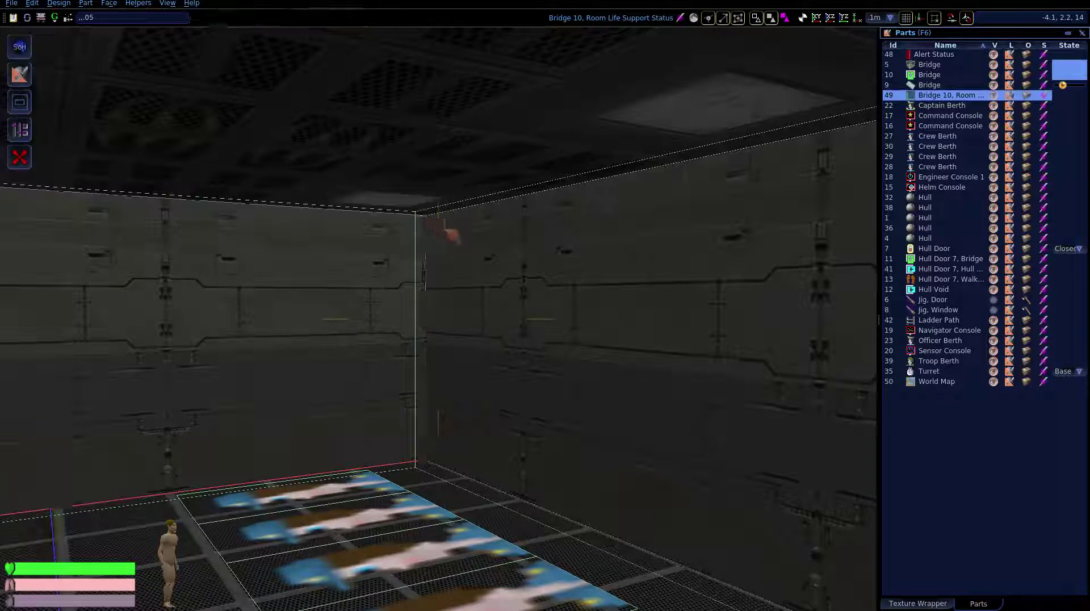
pyautogui.click(802, 20)
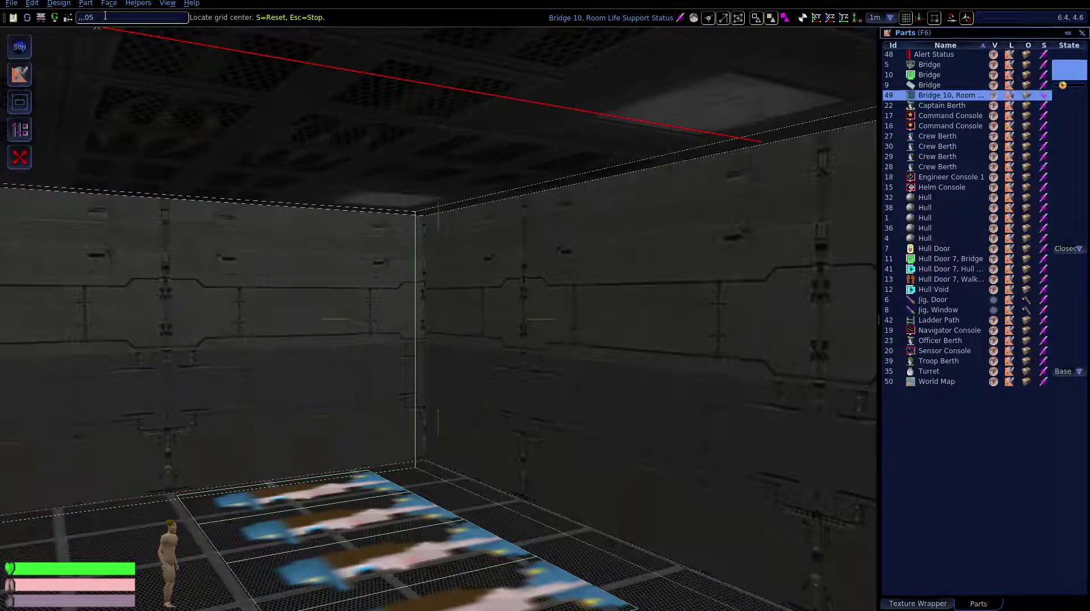
pyautogui.click(105, 16)
# Place a Capacitor Service Panel on the side wall between the window opening and the four crew berths
pyautogui.moveTo(491, 382); pyautogui.dragTo(238, 382, button='right')
pyautogui.press('w')
pyautogui.press('a')
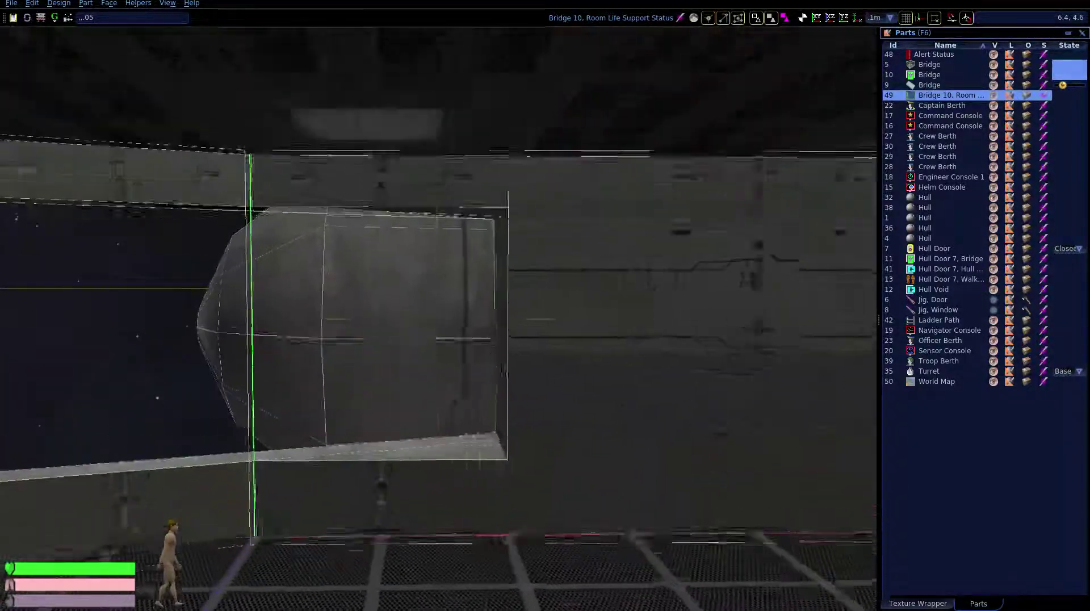
pyautogui.press('d')
pyautogui.press('Right')
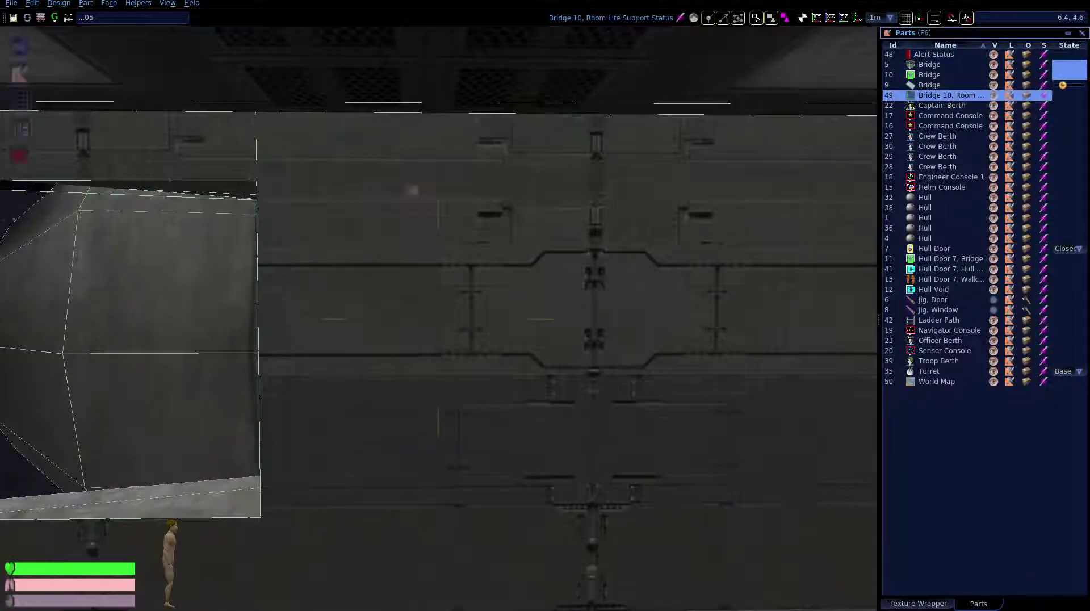
pyautogui.click(86, 4)
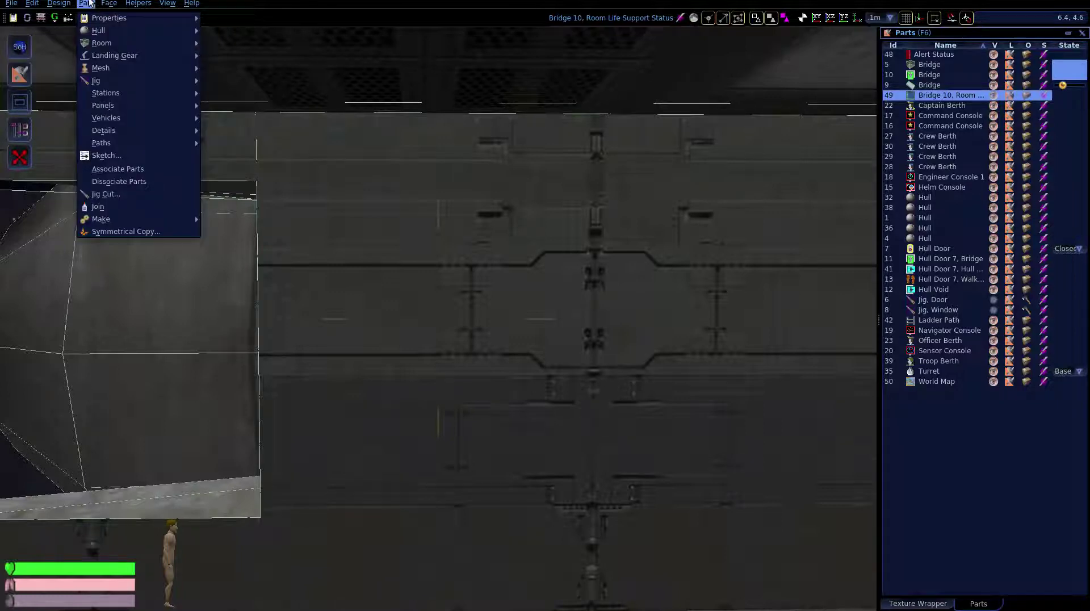
pyautogui.moveTo(111, 144)
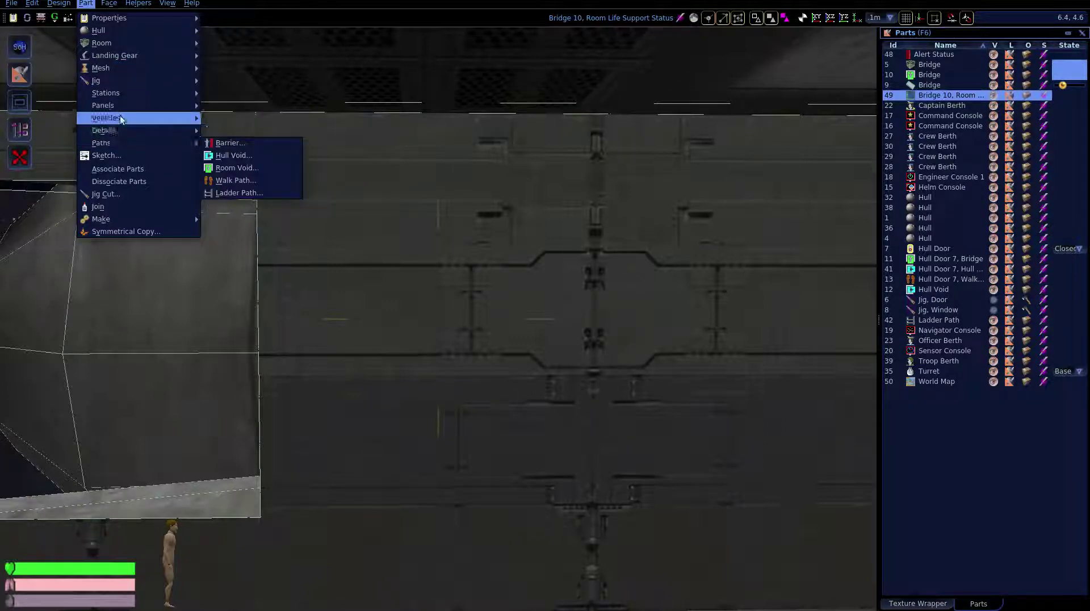
pyautogui.moveTo(124, 104)
pyautogui.click(247, 157)
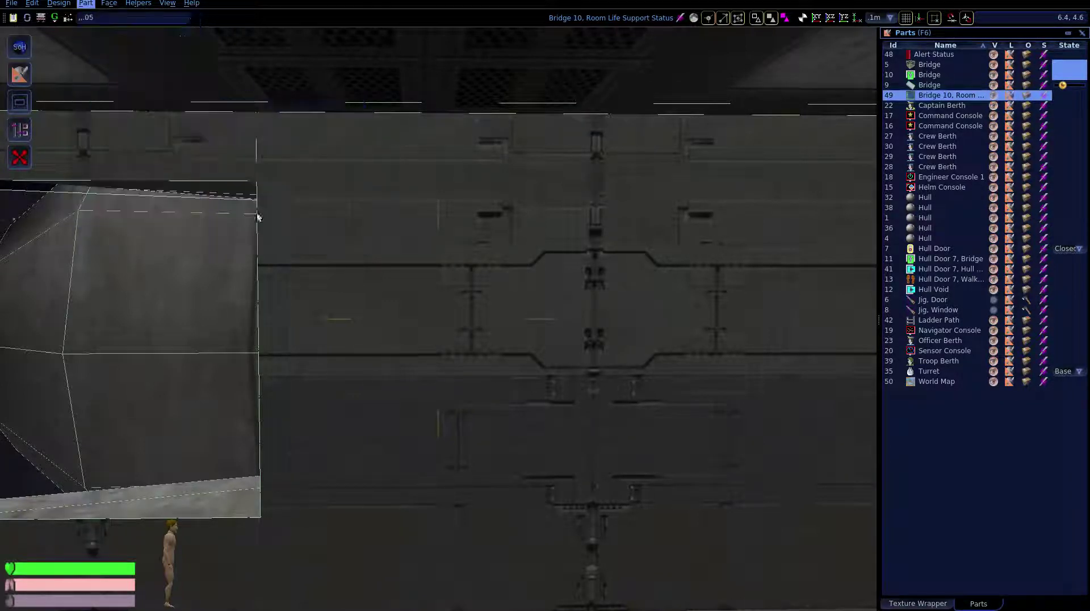
pyautogui.click(395, 467)
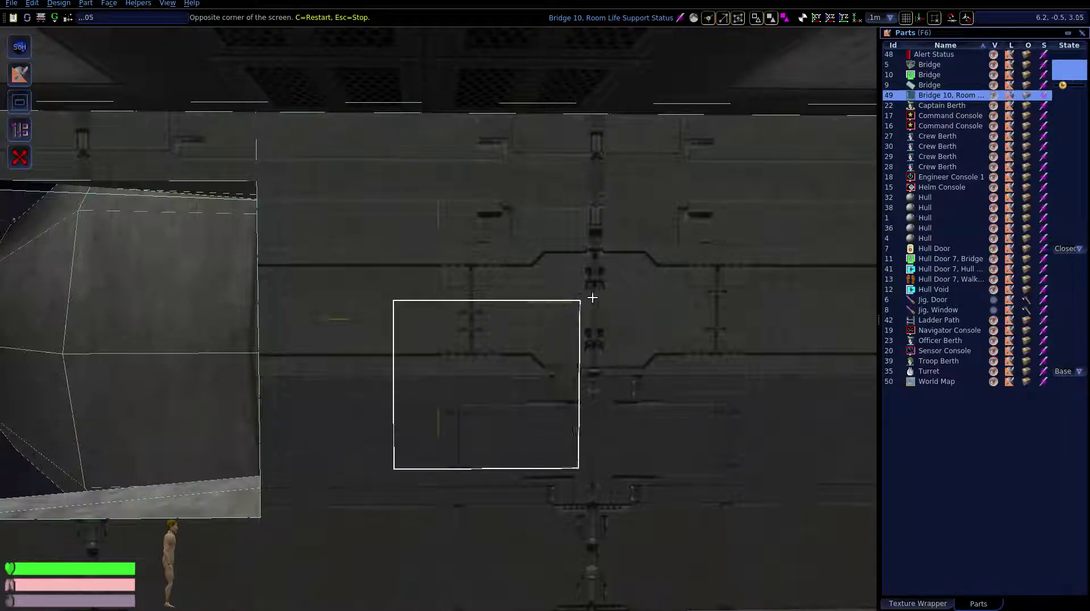
pyautogui.click(557, 313)
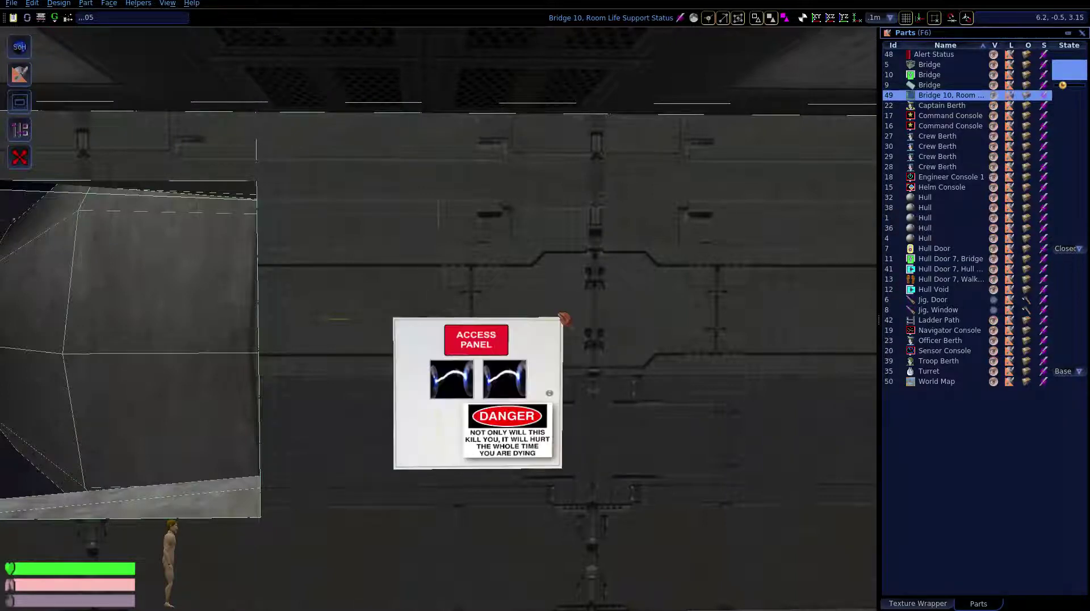
# Place an FTL Drive Service Panel on the side wall next to the capacitor service panel, matching its height
pyautogui.press('d')
pyautogui.press('s')
pyautogui.press('a')
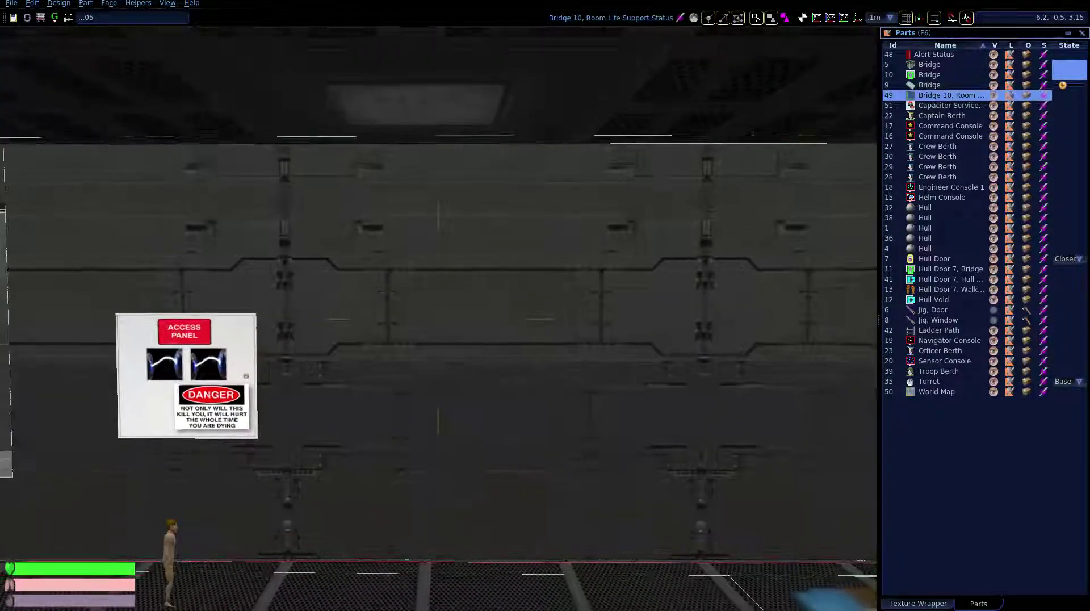
pyautogui.click(86, 4)
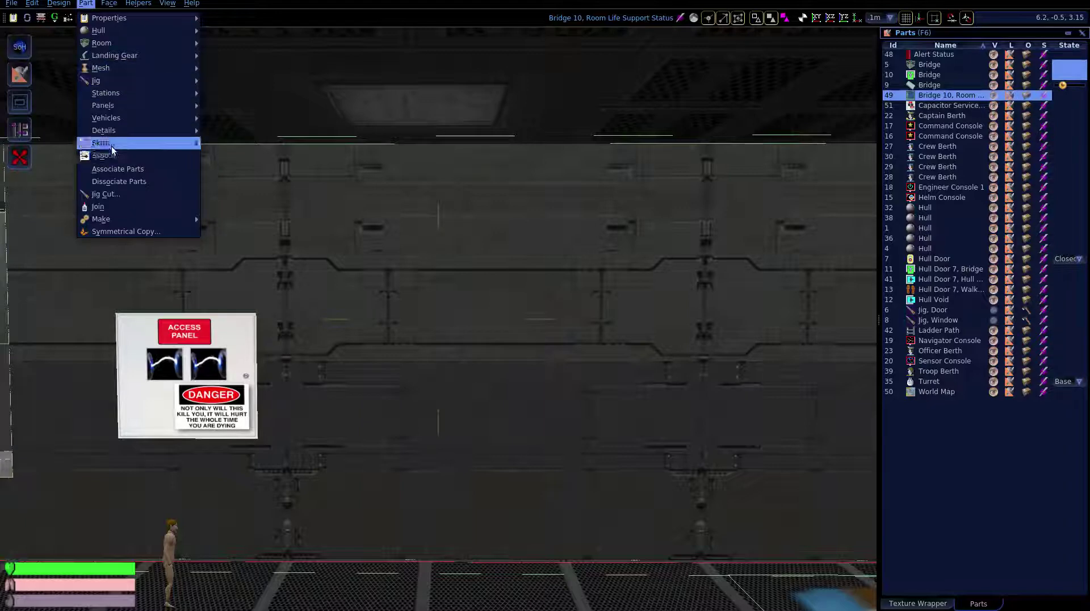
pyautogui.moveTo(114, 144)
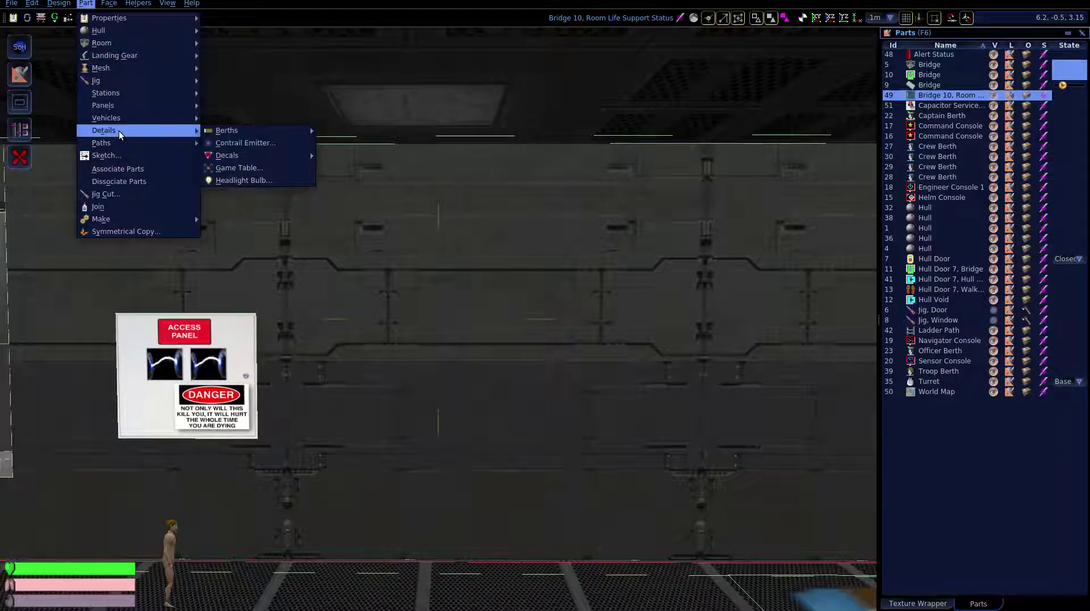
pyautogui.moveTo(124, 106)
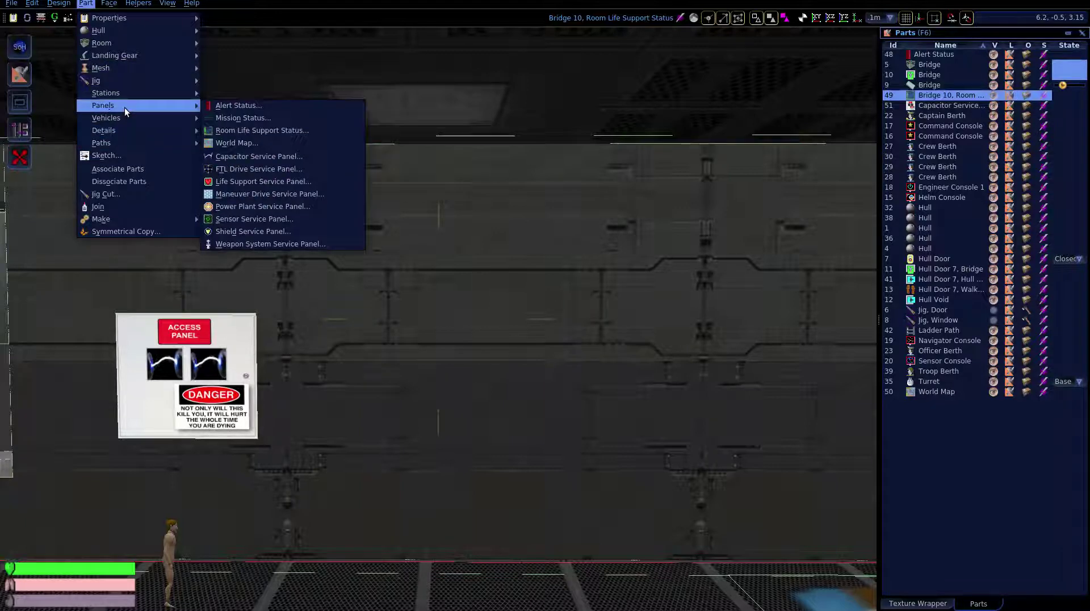
pyautogui.click(228, 170)
pyautogui.click(273, 436)
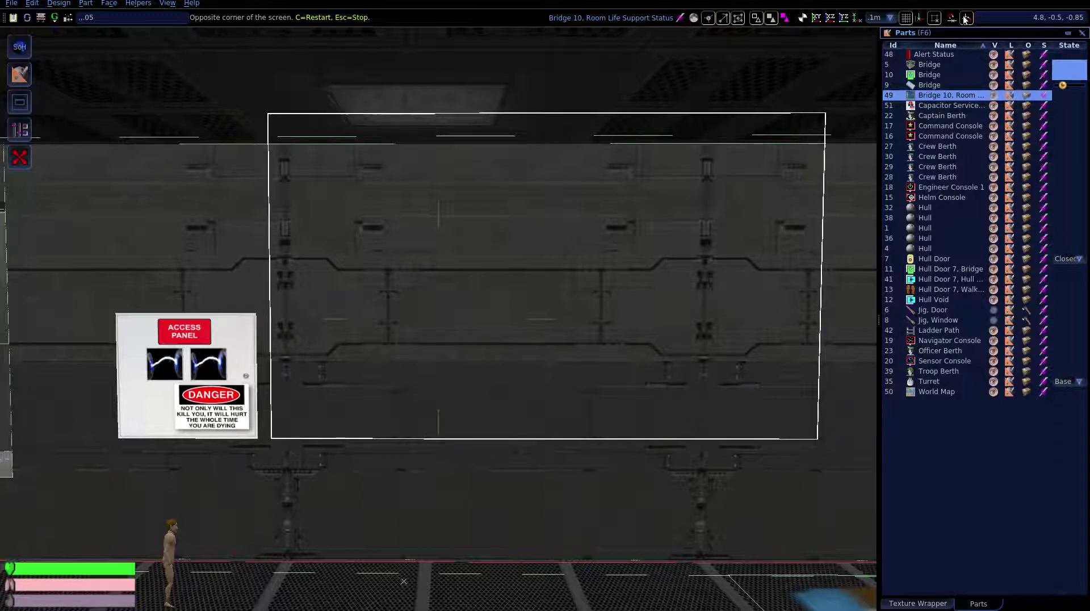
pyautogui.click(397, 314)
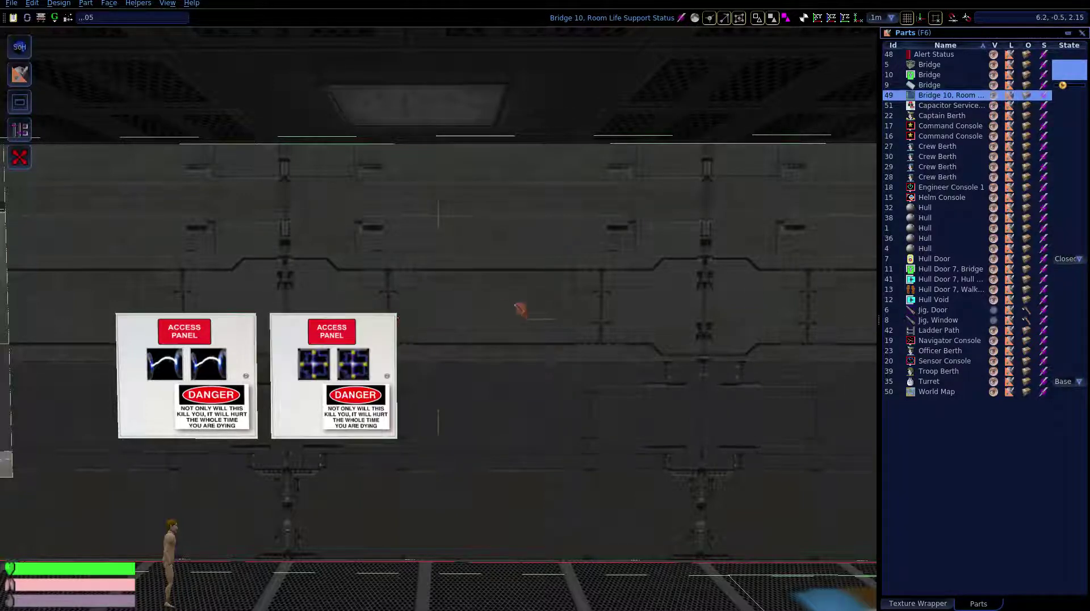
# Place a Life Support Service Panel on the side wall next to the FTL drive service panel
pyautogui.click(88, 4)
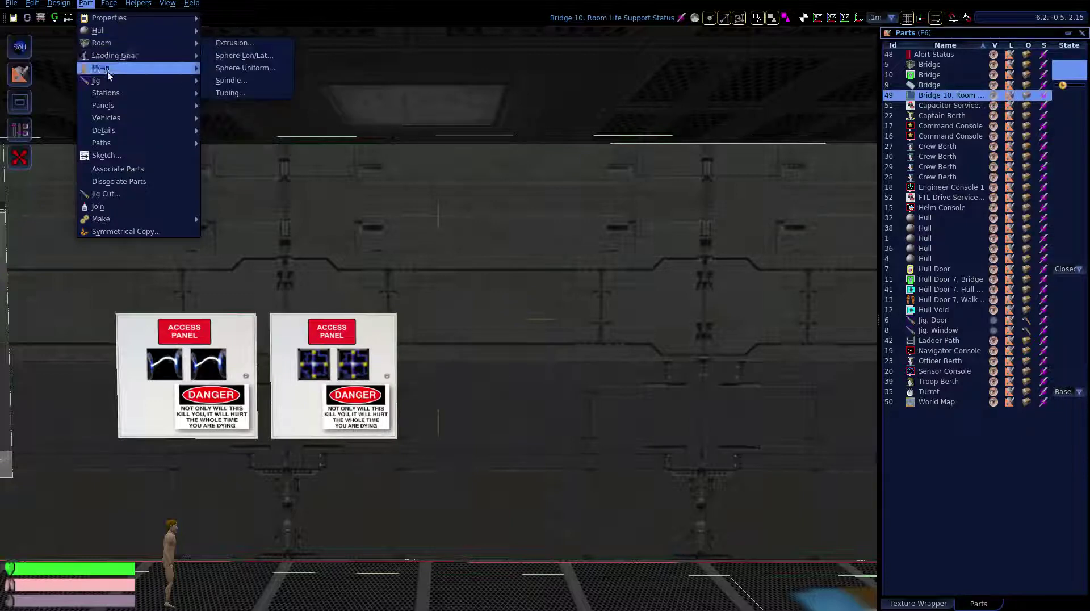
pyautogui.moveTo(114, 106)
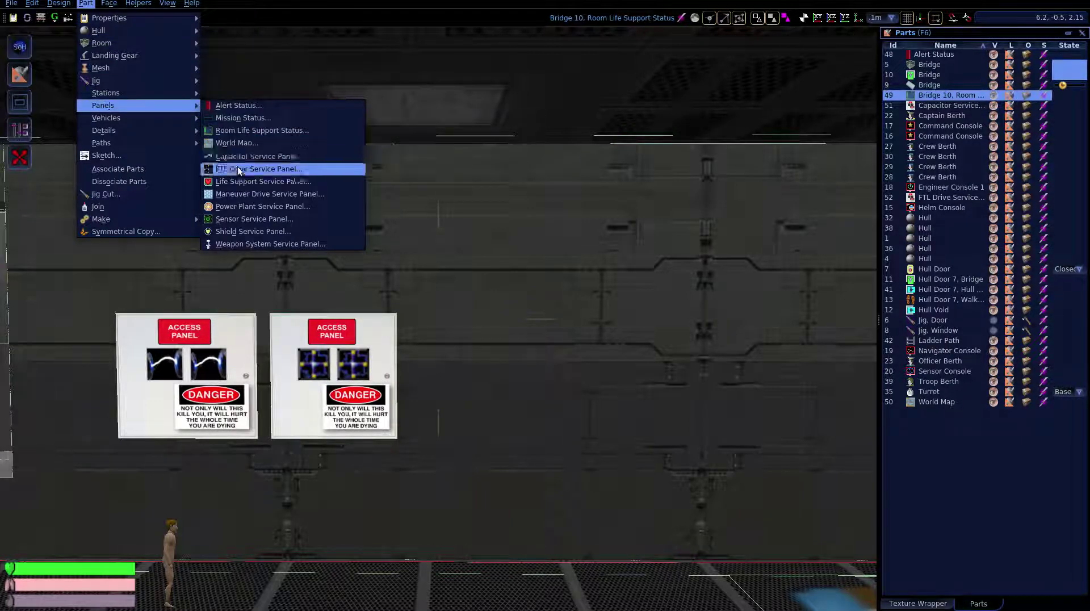
pyautogui.click(231, 181)
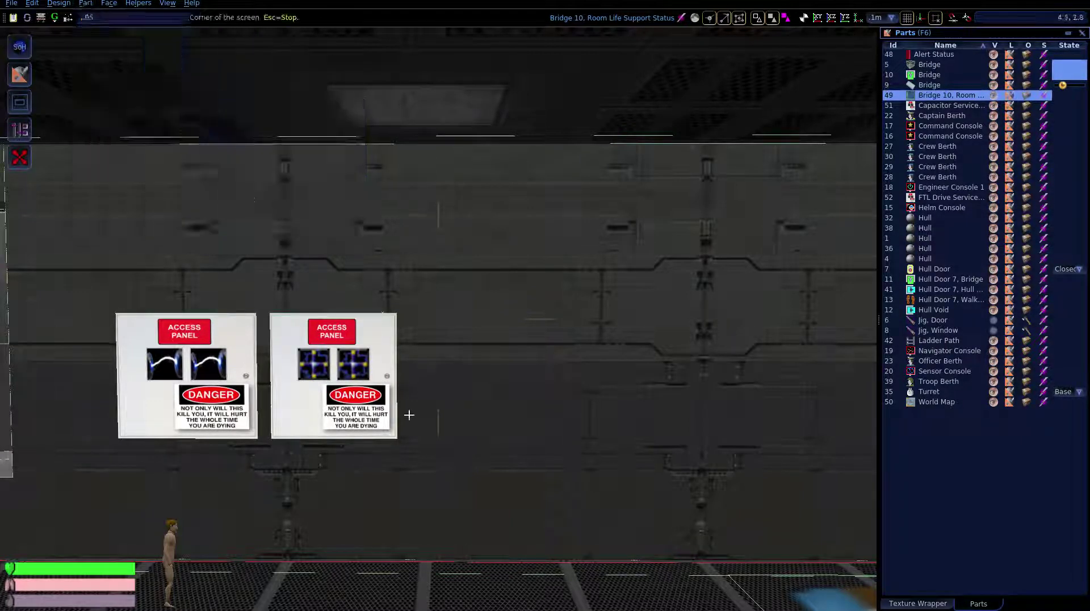
pyautogui.click(410, 438)
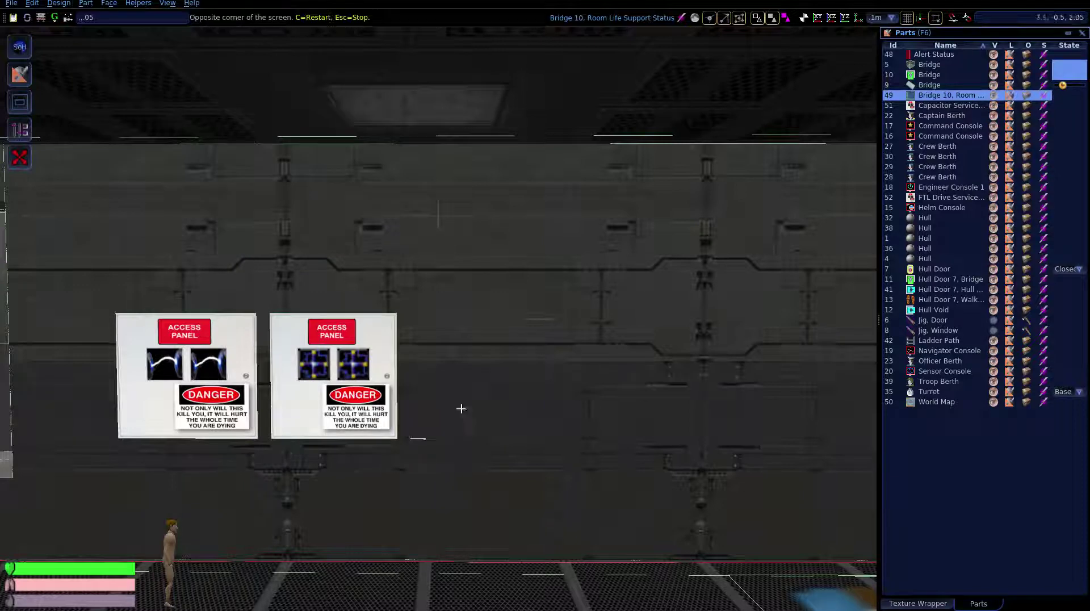
pyautogui.click(537, 313)
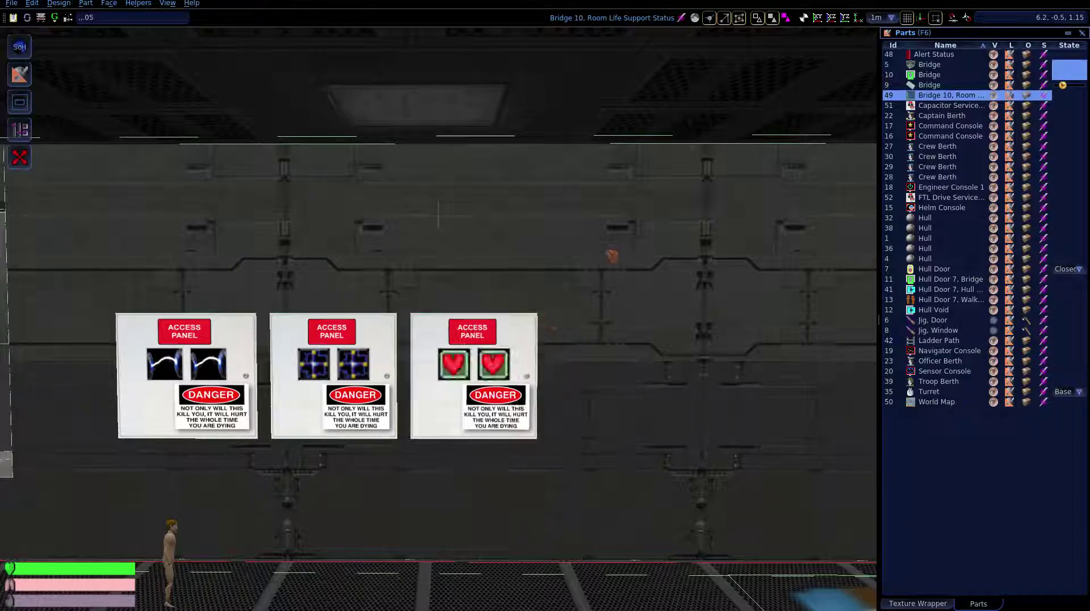
# Place a Maneuver Drive Service Panel on the side wall next to the life support service panel
pyautogui.click(87, 4)
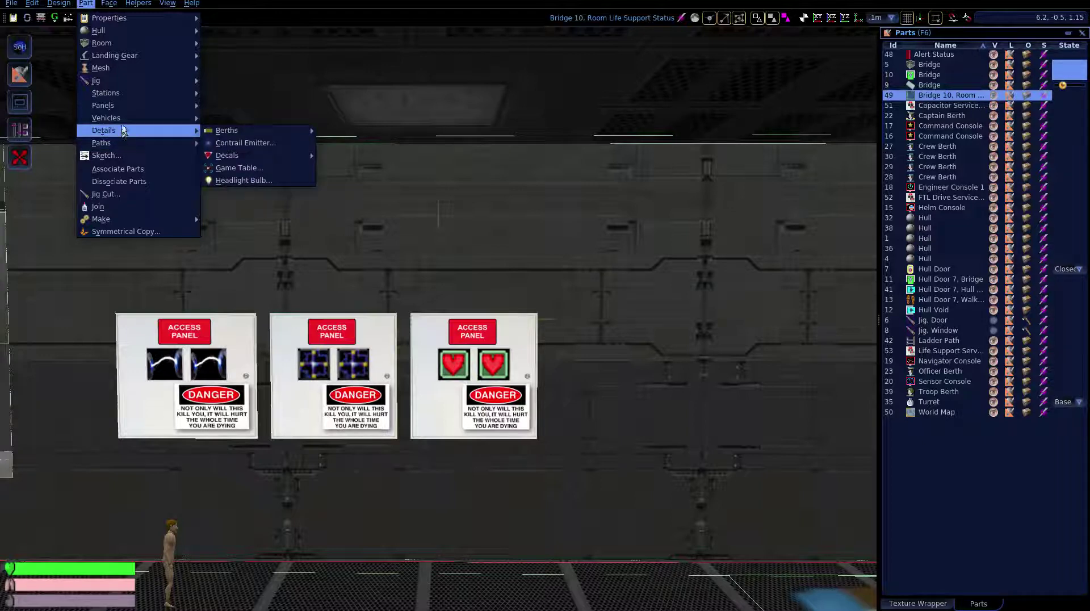
pyautogui.moveTo(120, 105)
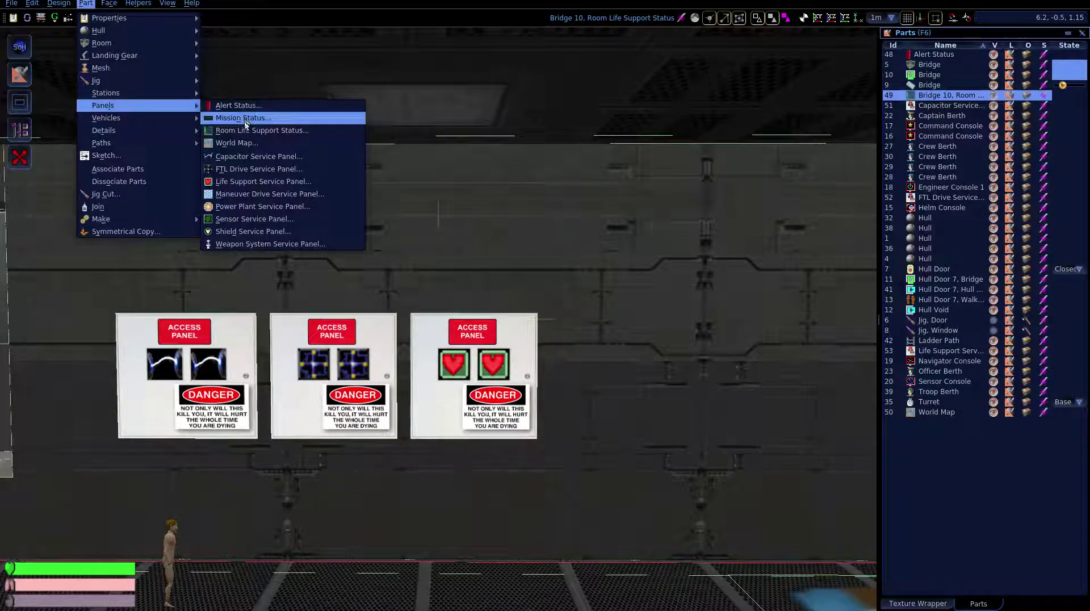
pyautogui.click(237, 194)
pyautogui.click(551, 439)
pyautogui.click(674, 315)
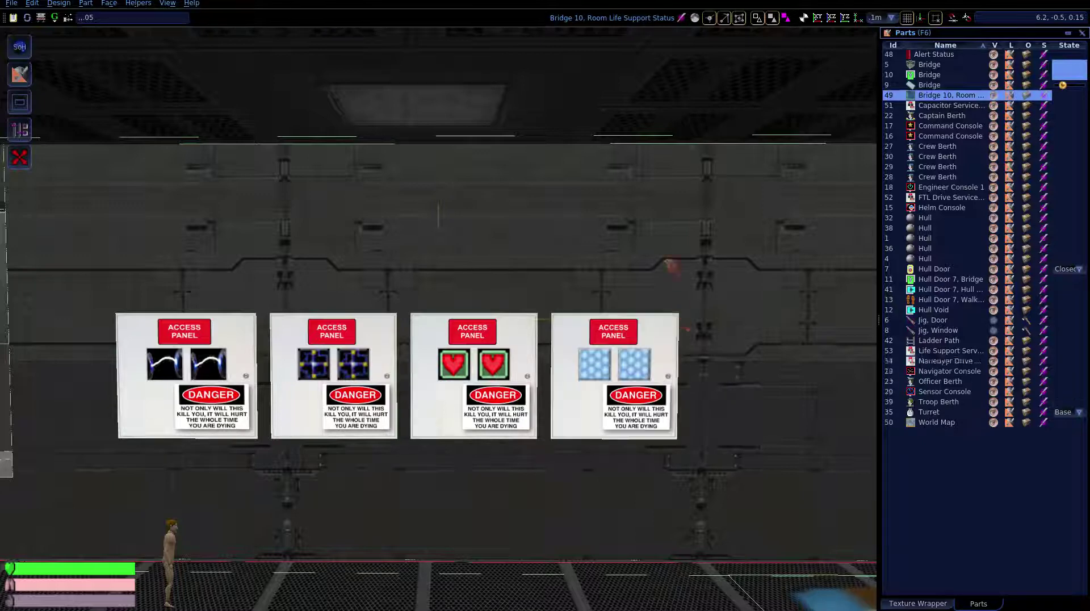
# Place a Power Plant Service Panel on the side wall next to the maneuver drive service panel, slightly narrower than its neighbours
pyautogui.click(86, 3)
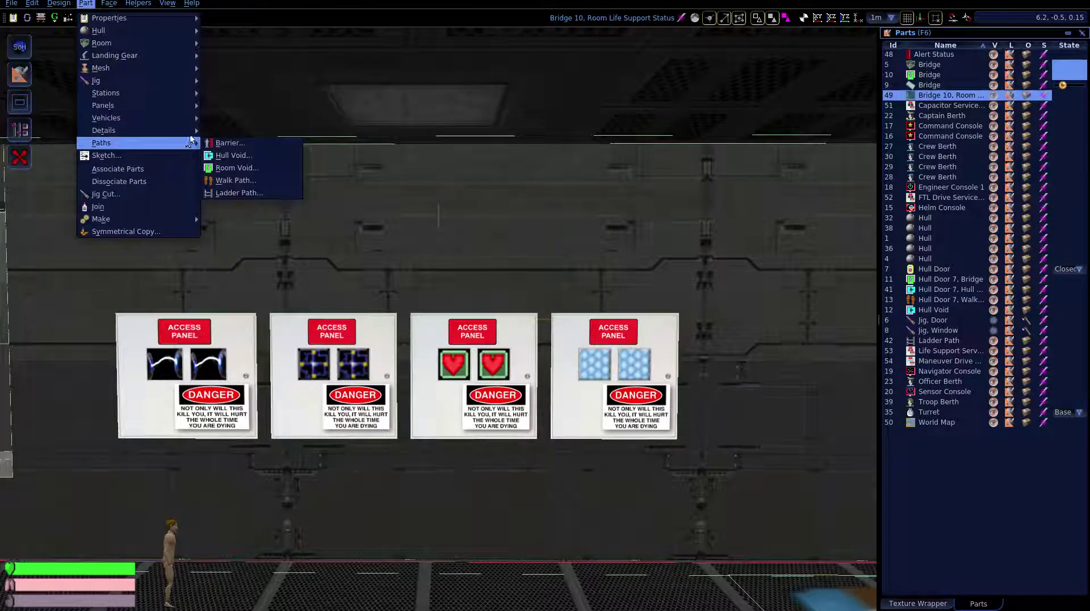
pyautogui.moveTo(185, 129)
pyautogui.moveTo(182, 105)
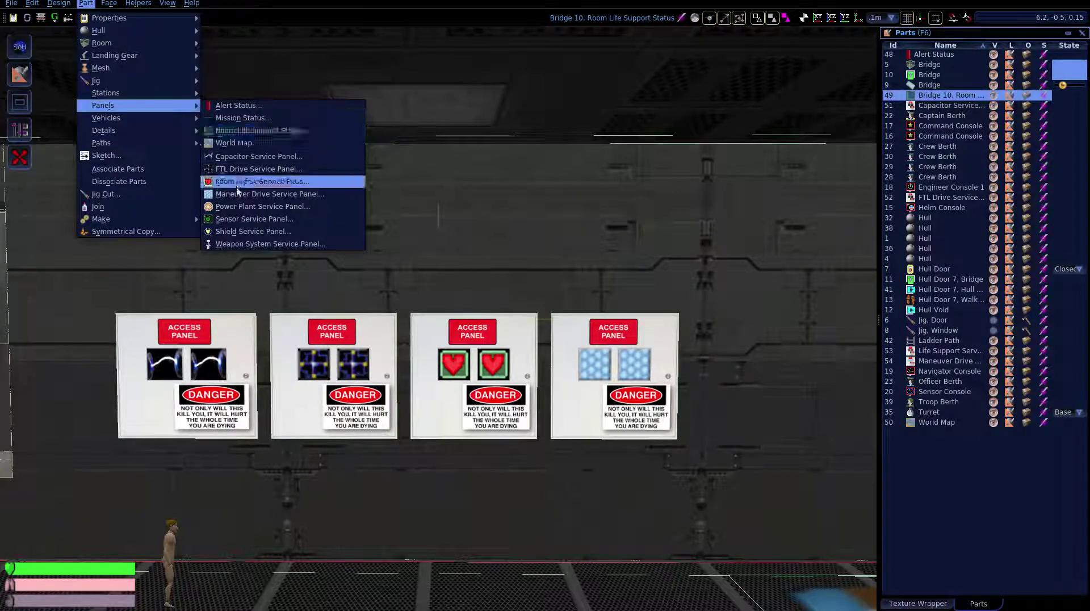
pyautogui.click(240, 208)
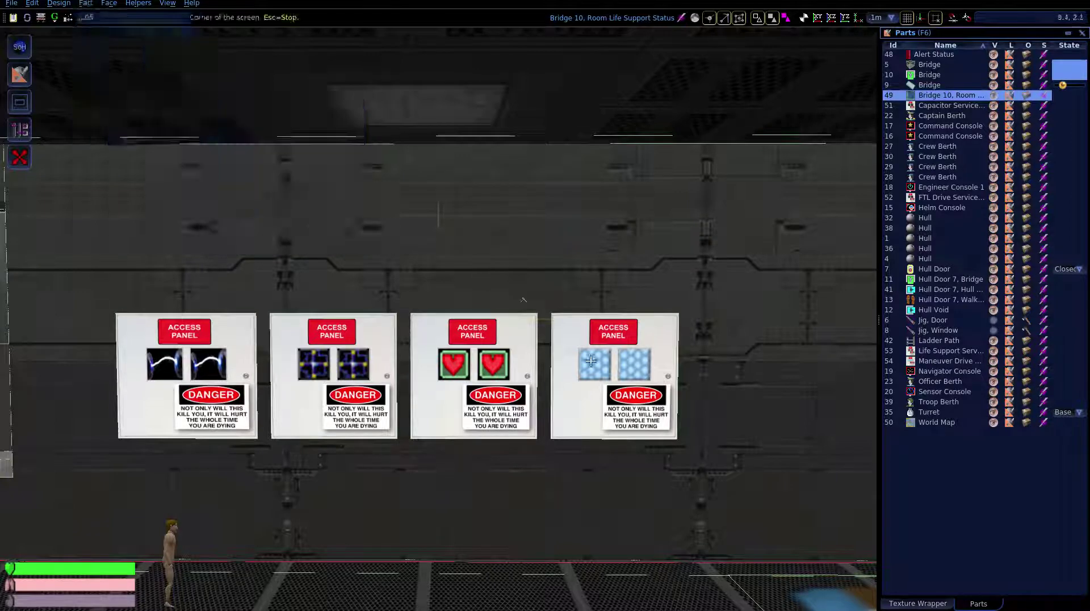
pyautogui.click(689, 438)
pyautogui.click(800, 312)
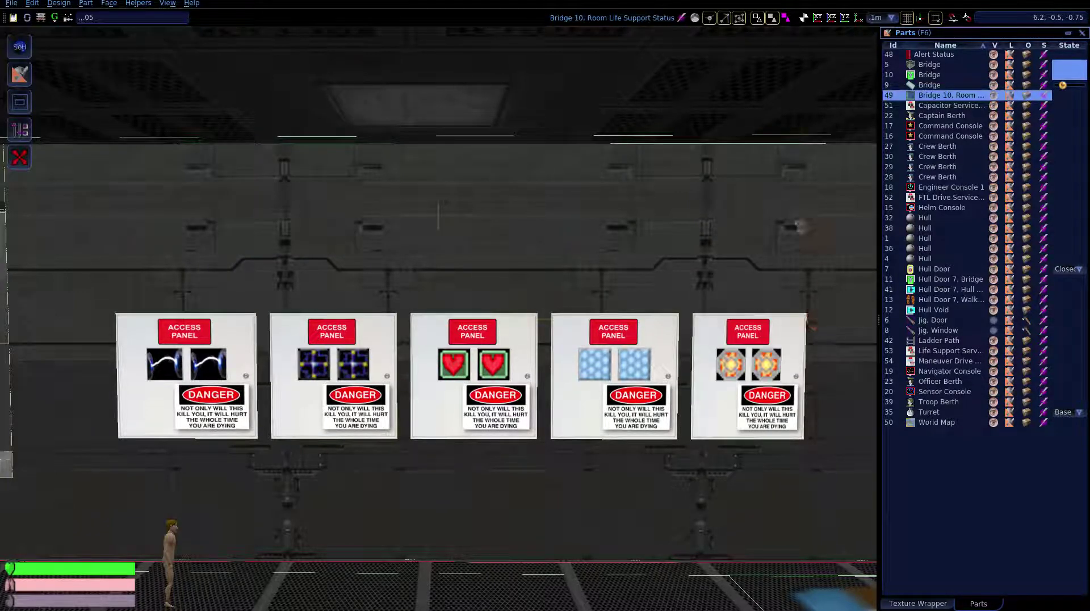
# Place a Sensor Service Panel on the side wall next to the power plant service panel
pyautogui.click(87, 4)
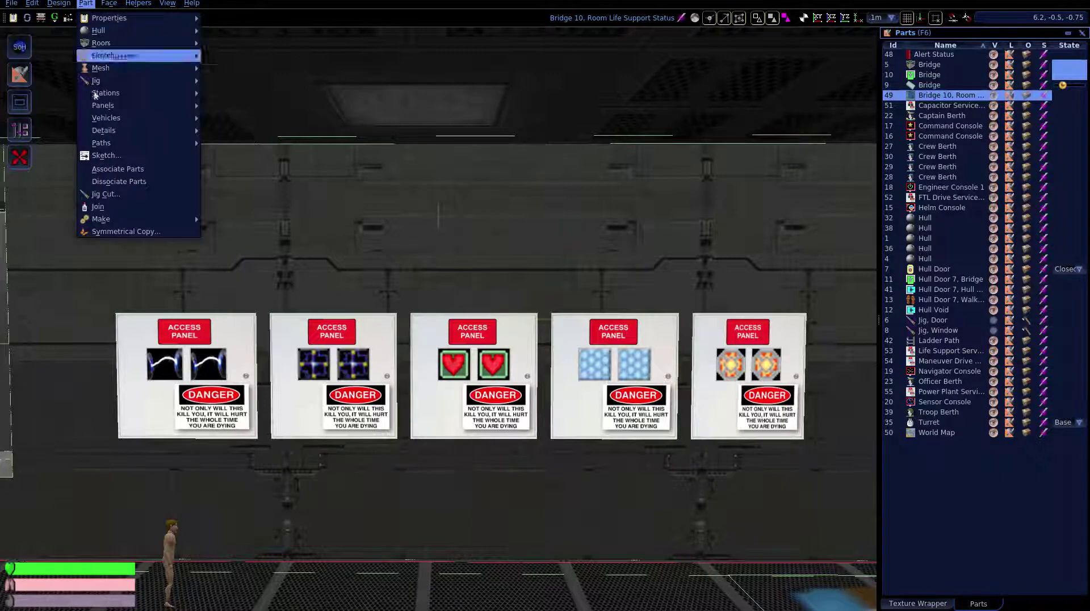
pyautogui.moveTo(121, 134)
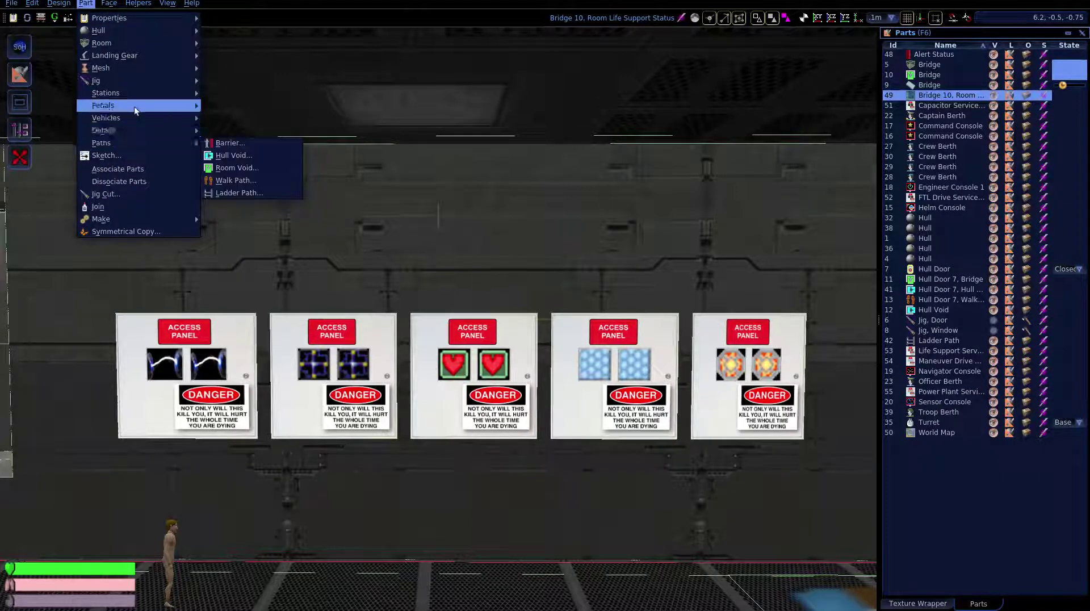
pyautogui.moveTo(136, 109)
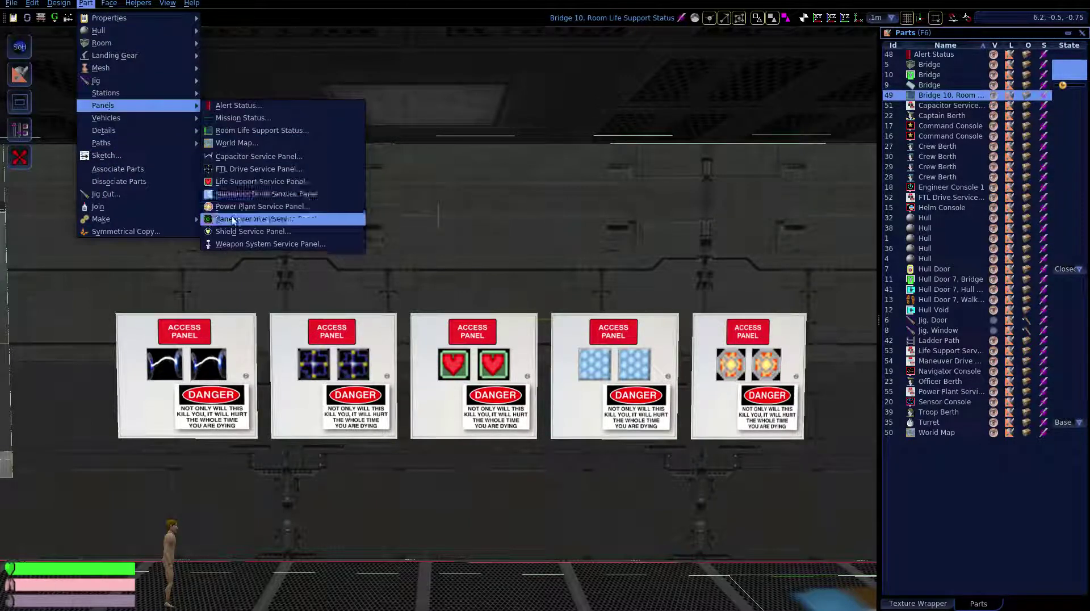
pyautogui.click(254, 218)
pyautogui.moveTo(438, 319); pyautogui.dragTo(554, 394, button='middle')
pyautogui.click(546, 389)
pyautogui.click(658, 271)
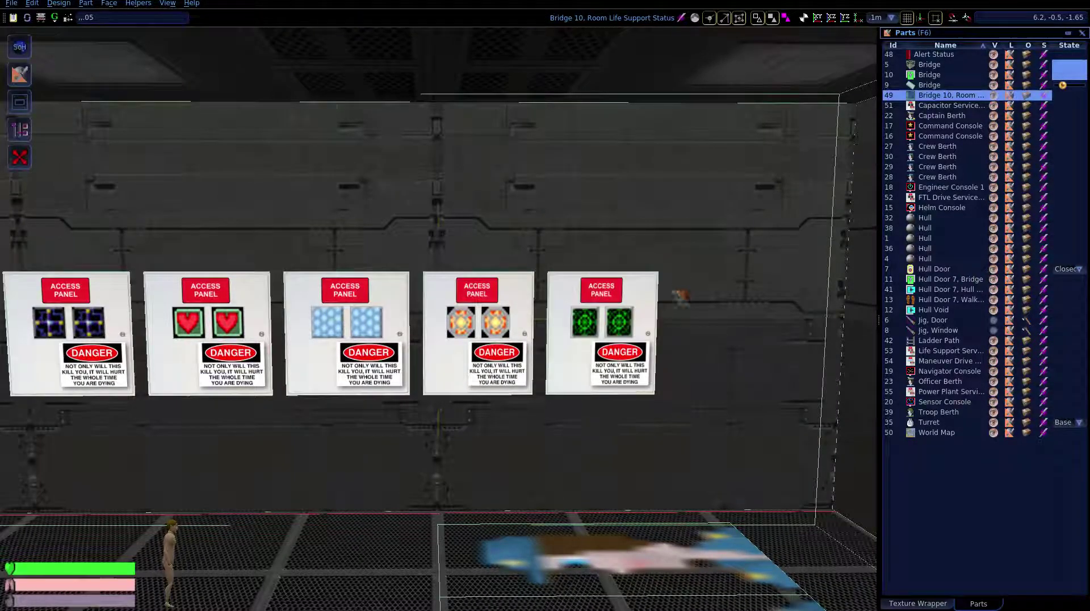
pyautogui.click(86, 3)
pyautogui.moveTo(170, 93)
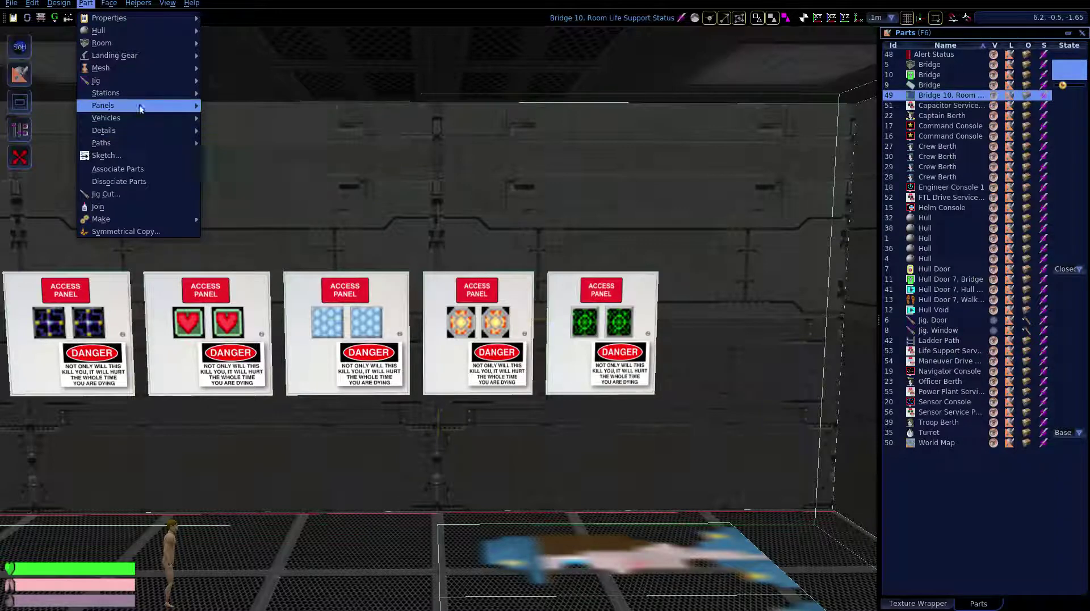
pyautogui.moveTo(144, 109)
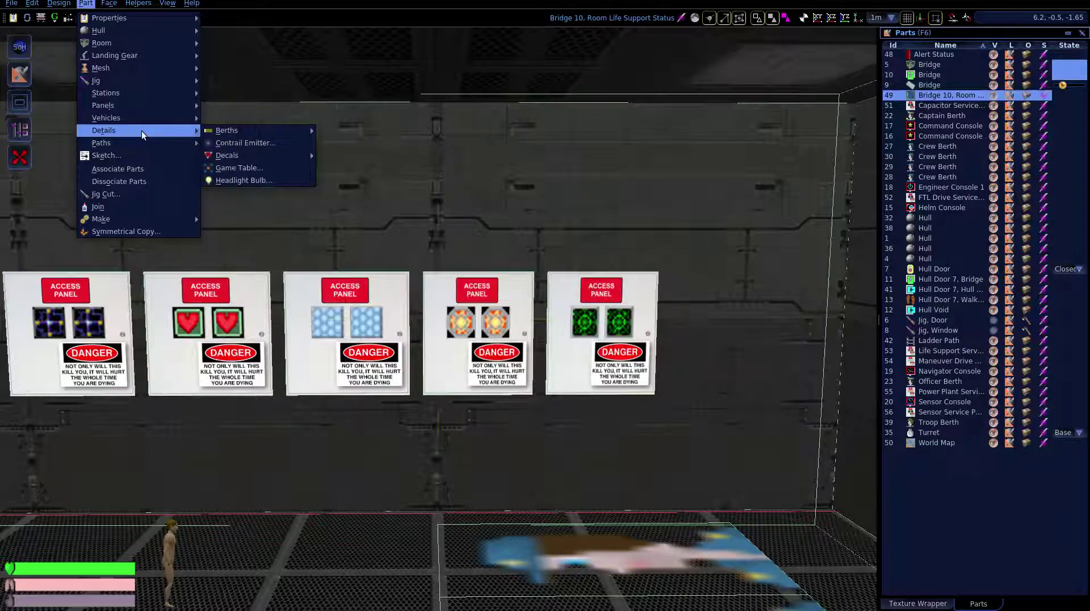
pyautogui.press('Escape')
pyautogui.press('Escape')
# Preview the ship in operation from outside the stern to examine its engines and glow, and end the preview
pyautogui.moveTo(481, 130); pyautogui.dragTo(238, 136, button='right')
pyautogui.press('s')
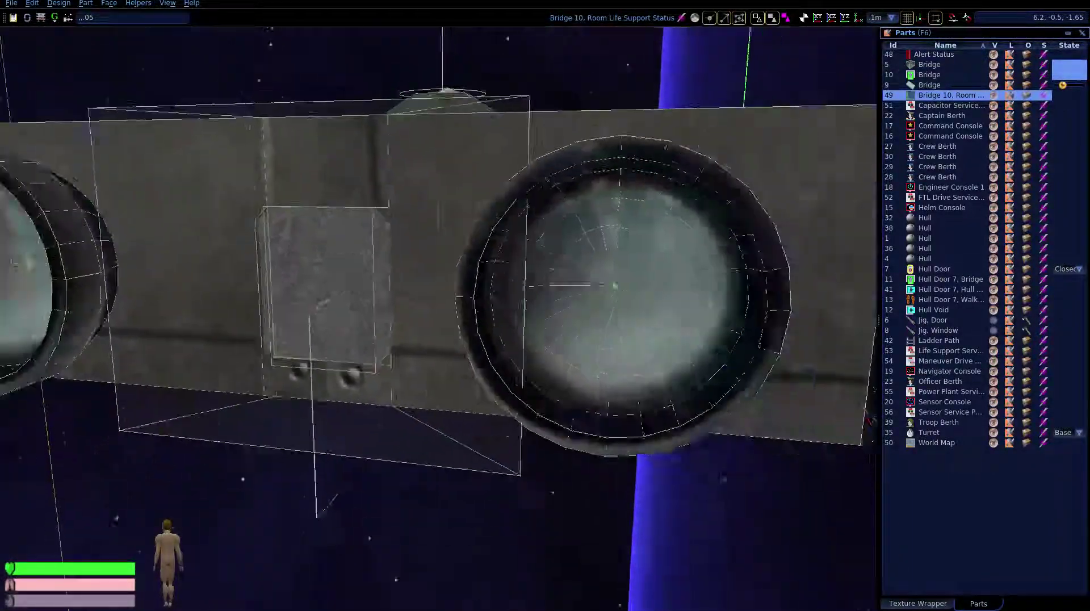
pyautogui.moveTo(439, 319); pyautogui.dragTo(324, 346, button='right')
pyautogui.press('d')
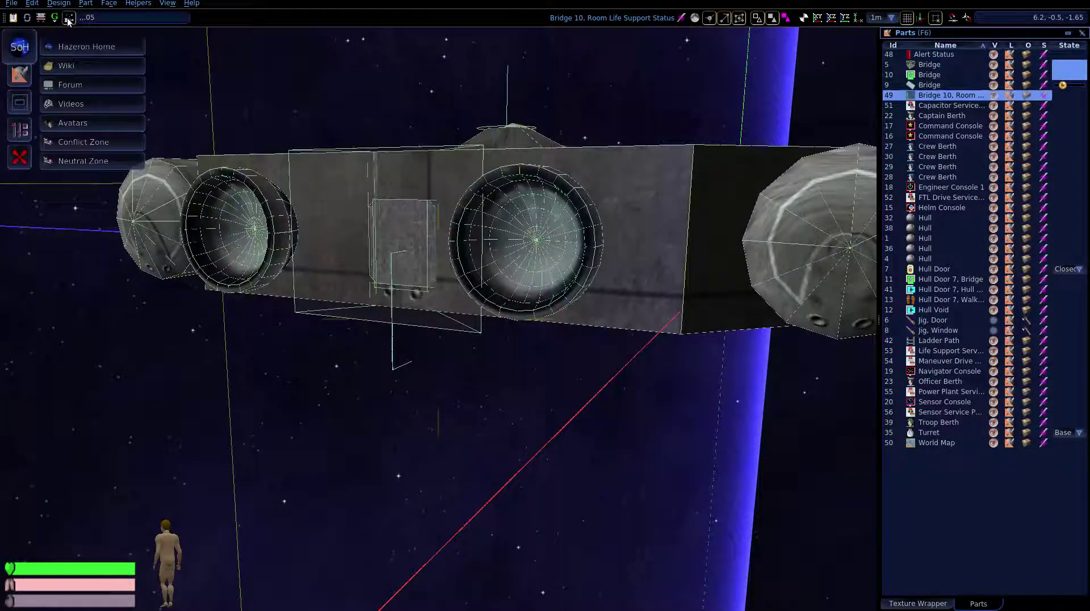
pyautogui.click(68, 18)
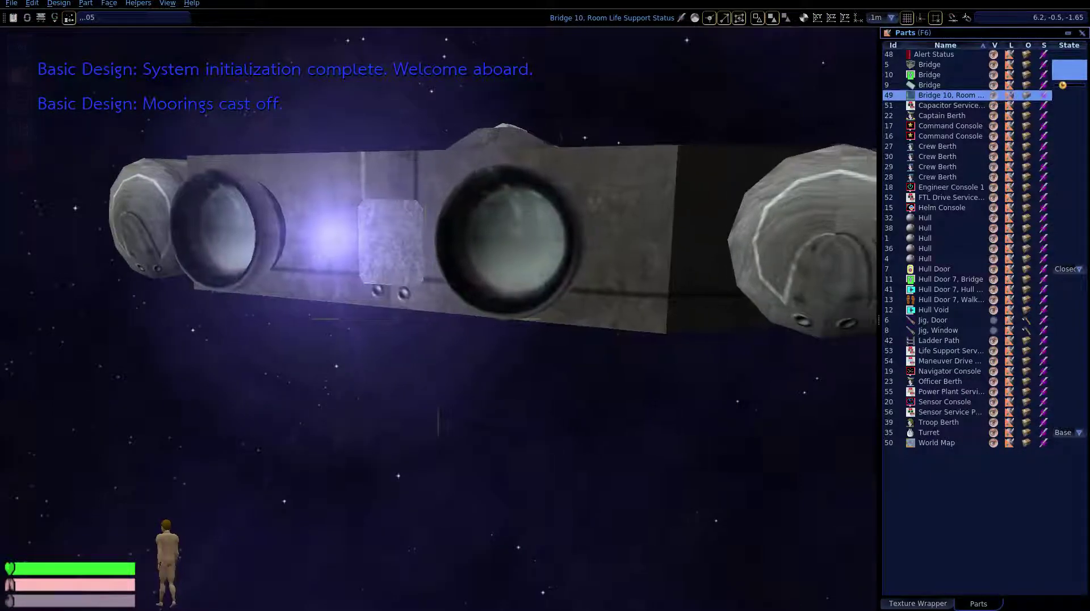
pyautogui.press('d')
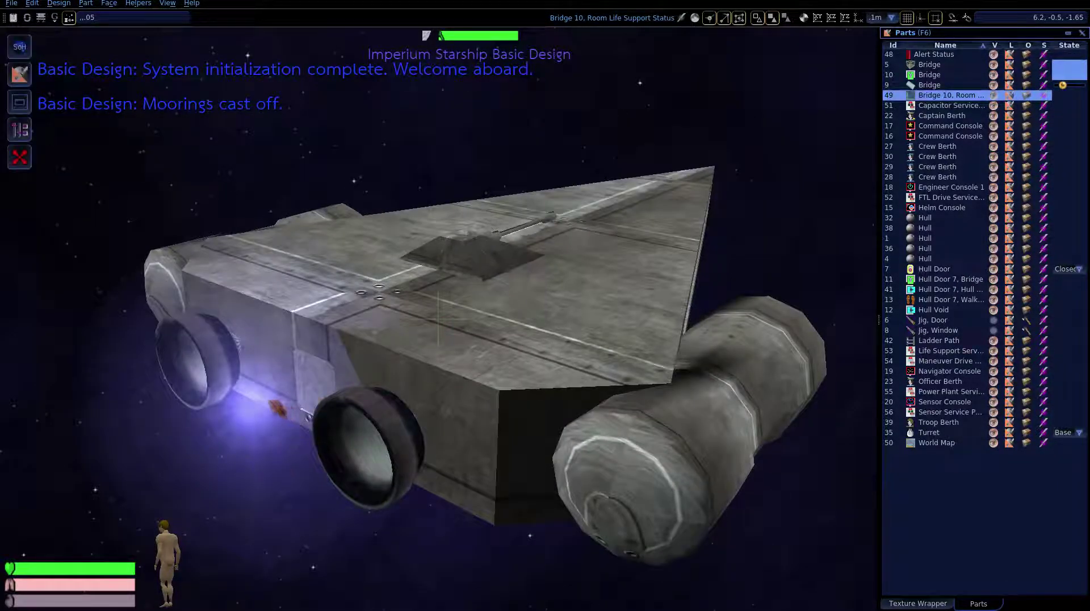
pyautogui.click(68, 19)
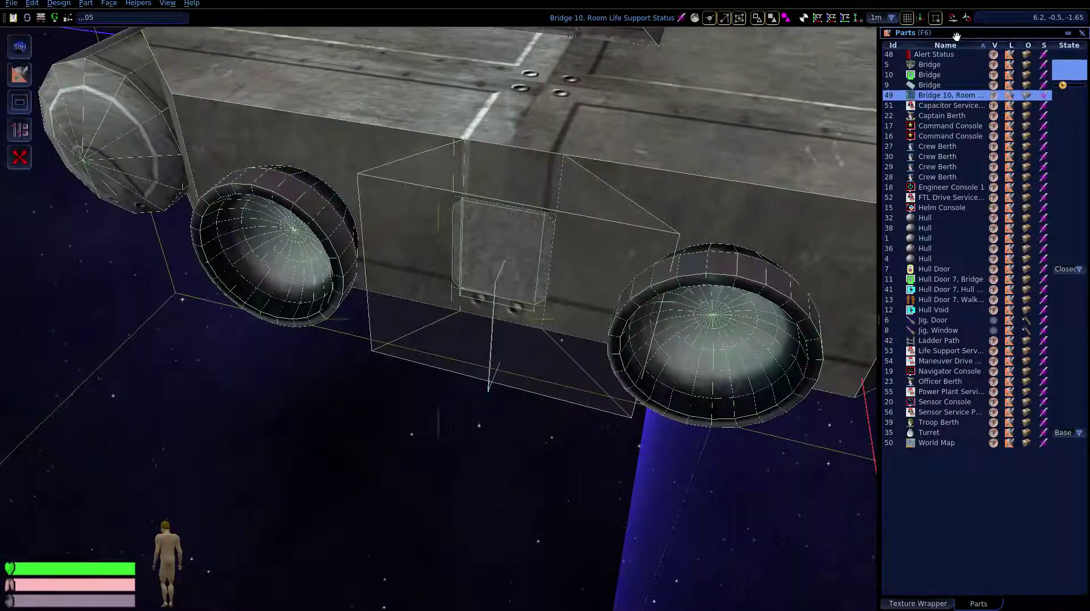
# Centre the grid on the stern's right-hand engine nozzle, lay it flat and keep the grid spacing at 1m
pyautogui.click(805, 18)
pyautogui.click(711, 316)
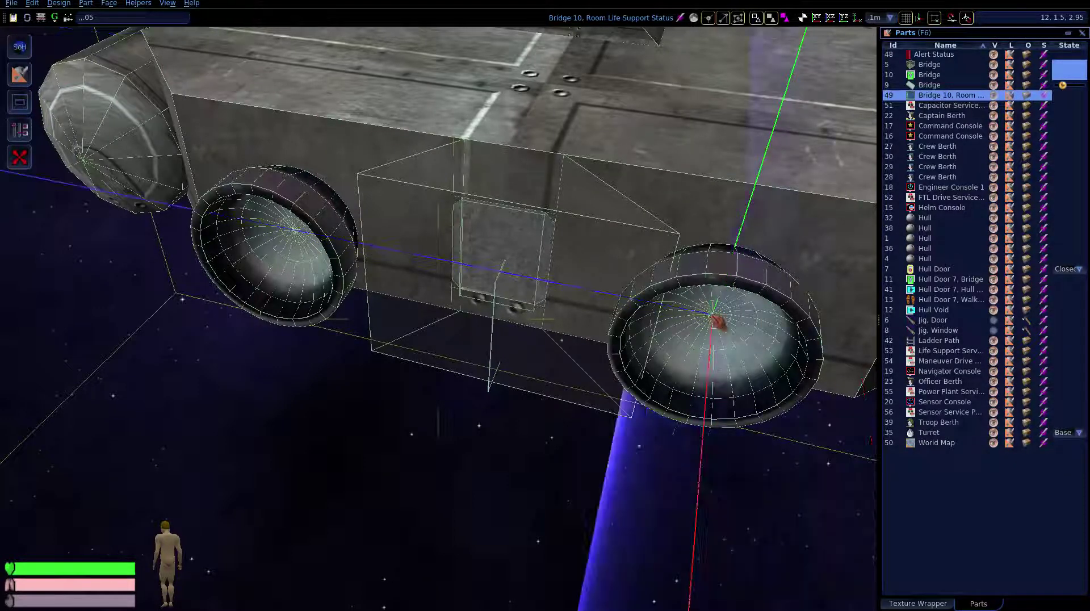
pyautogui.click(805, 18)
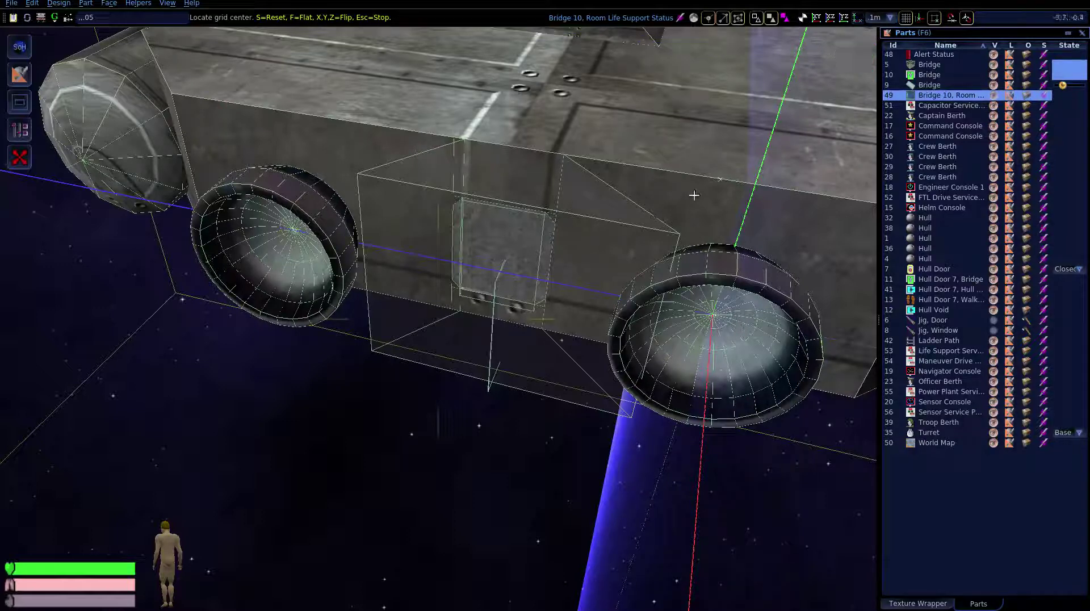
pyautogui.click(617, 206)
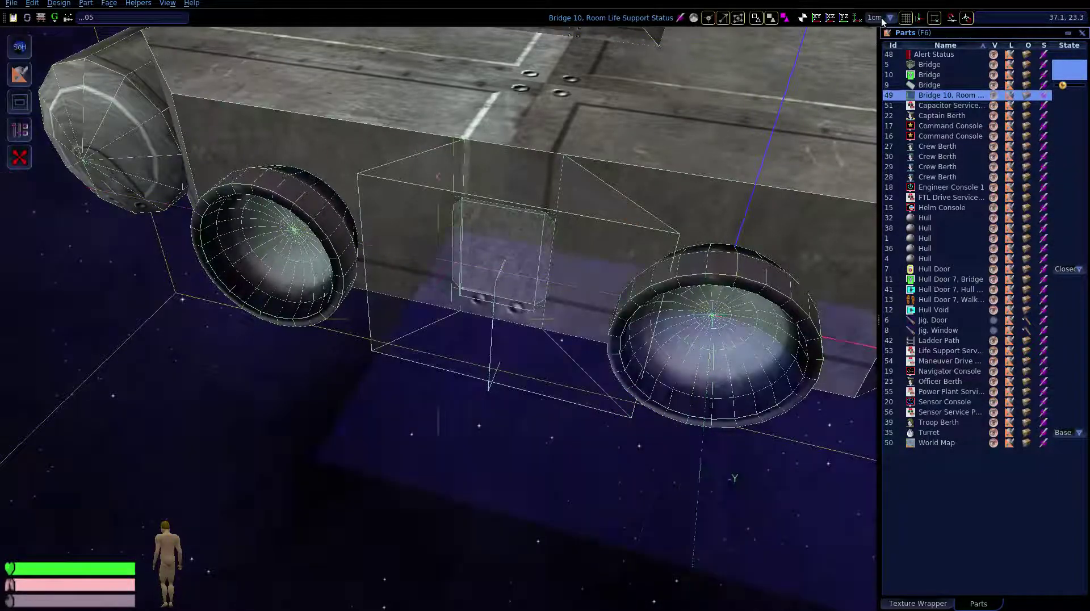
pyautogui.scroll(-2, 881, 21)
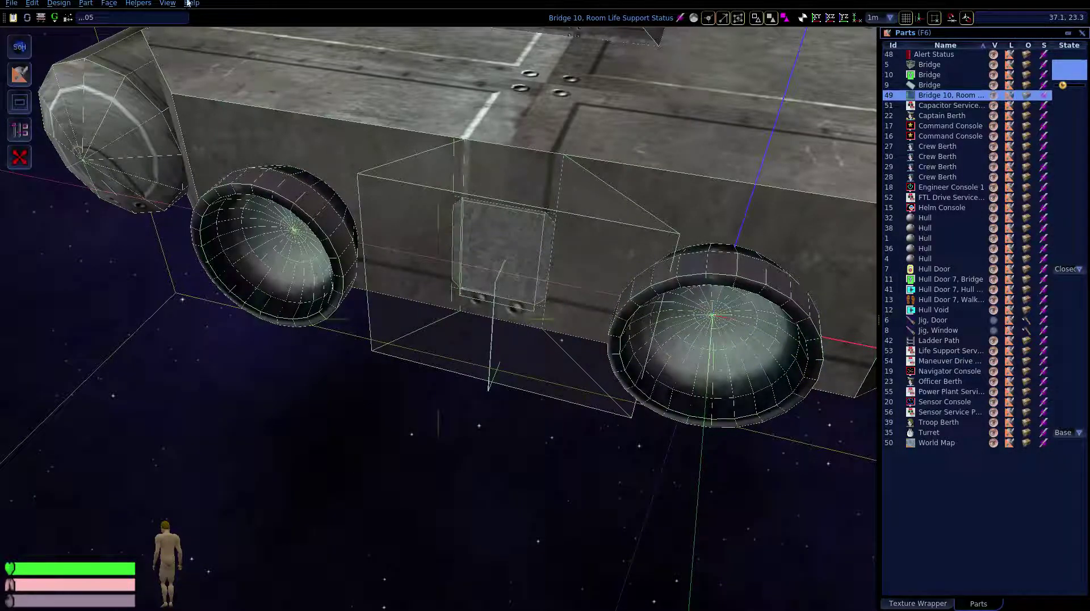
# Place a Contrail Emitter inside each of the two stern engine nozzles, first the right-hand one and then the left-hand one
pyautogui.click(84, 5)
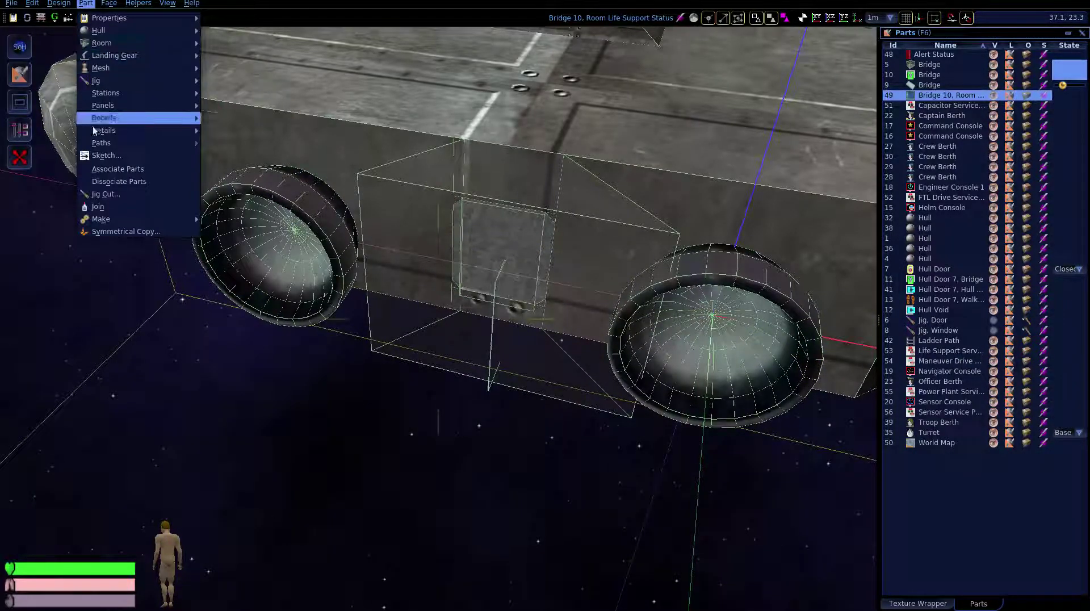
pyautogui.moveTo(187, 133)
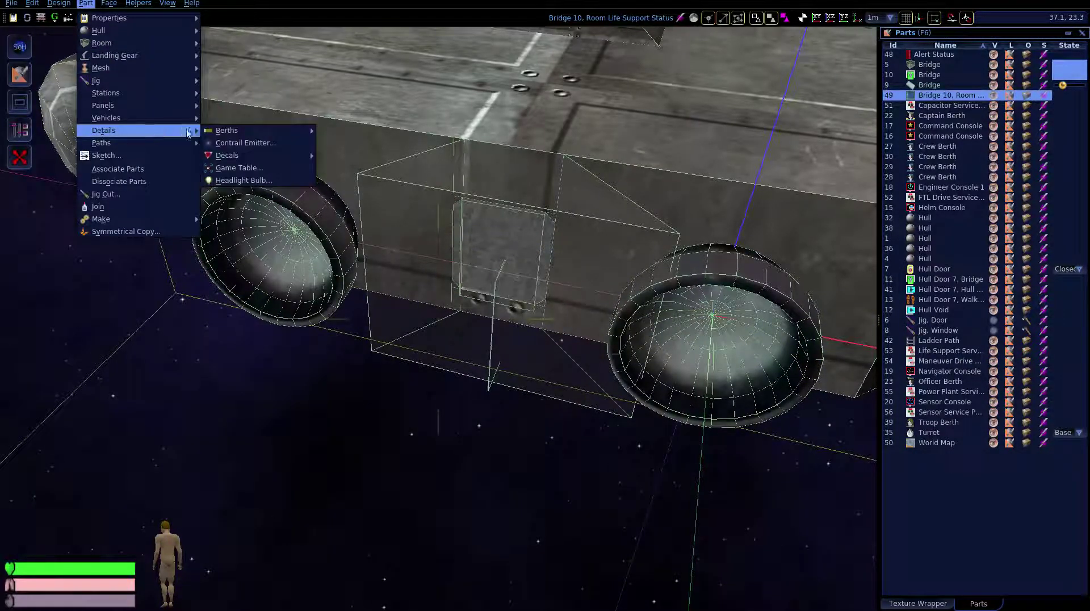
pyautogui.click(238, 143)
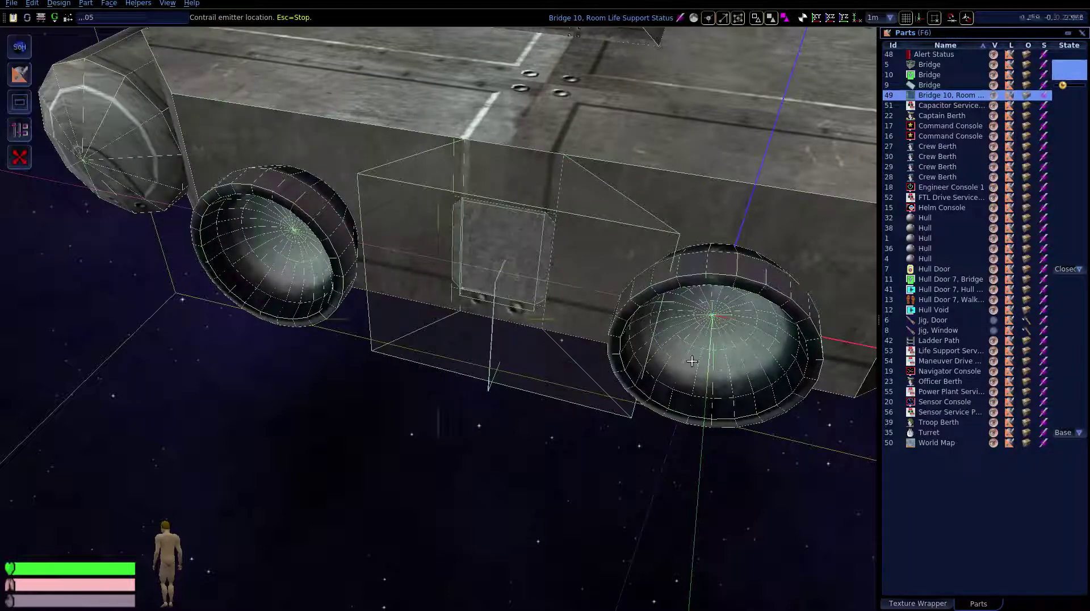
pyautogui.moveTo(714, 368); pyautogui.dragTo(437, 319, button='right')
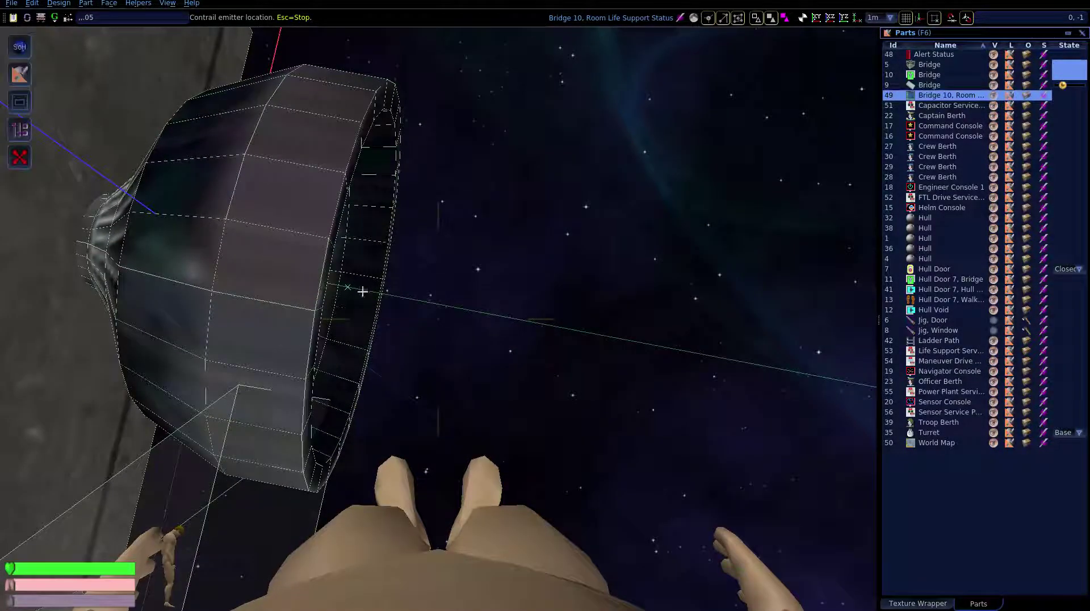
pyautogui.click(347, 287)
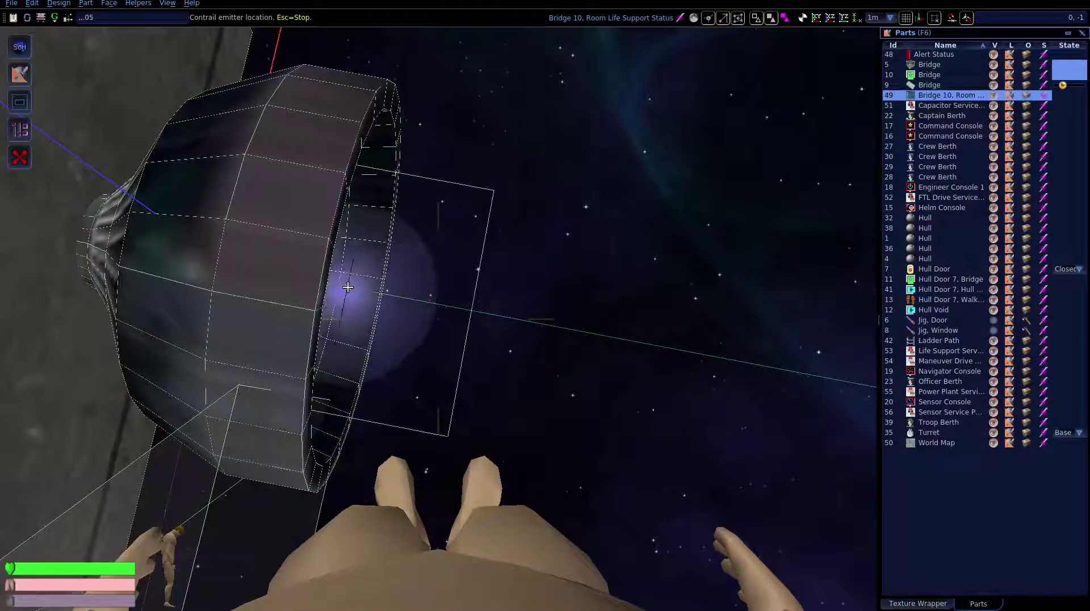
pyautogui.moveTo(467, 246); pyautogui.dragTo(372, 255, button='middle')
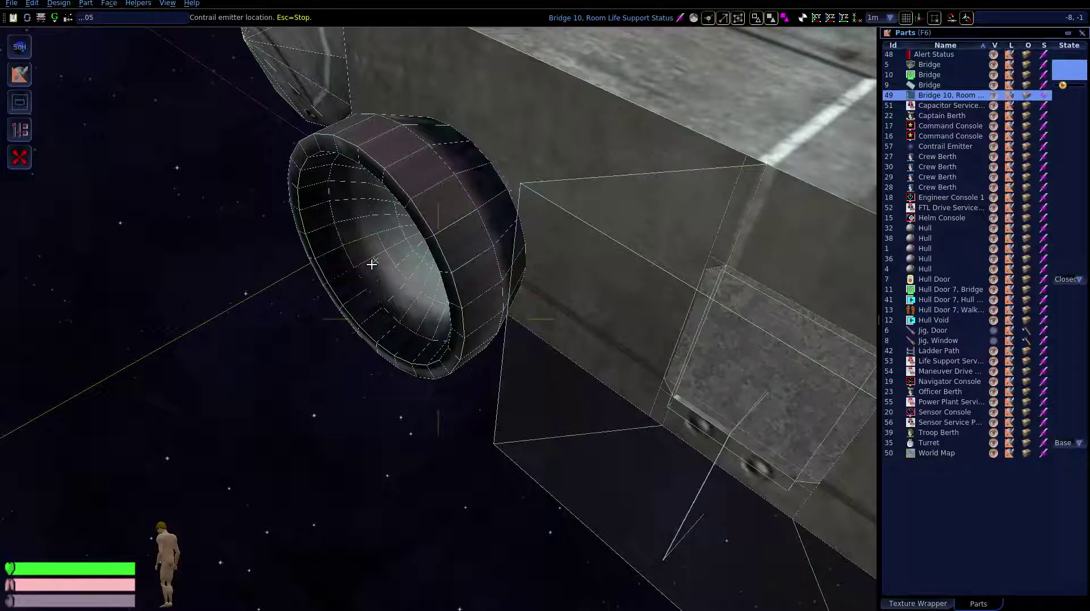
pyautogui.click(371, 265)
pyautogui.press('Escape')
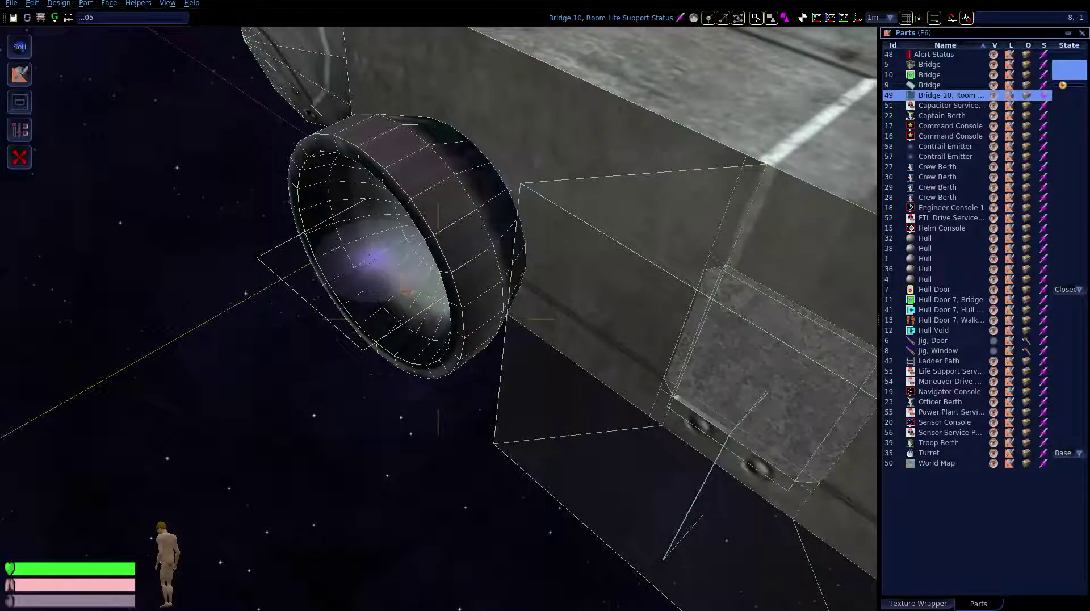
# Centre the grid on the contrail emitter in the stern's left-hand engine nozzle
pyautogui.moveTo(474, 345); pyautogui.dragTo(634, 405, button='middle')
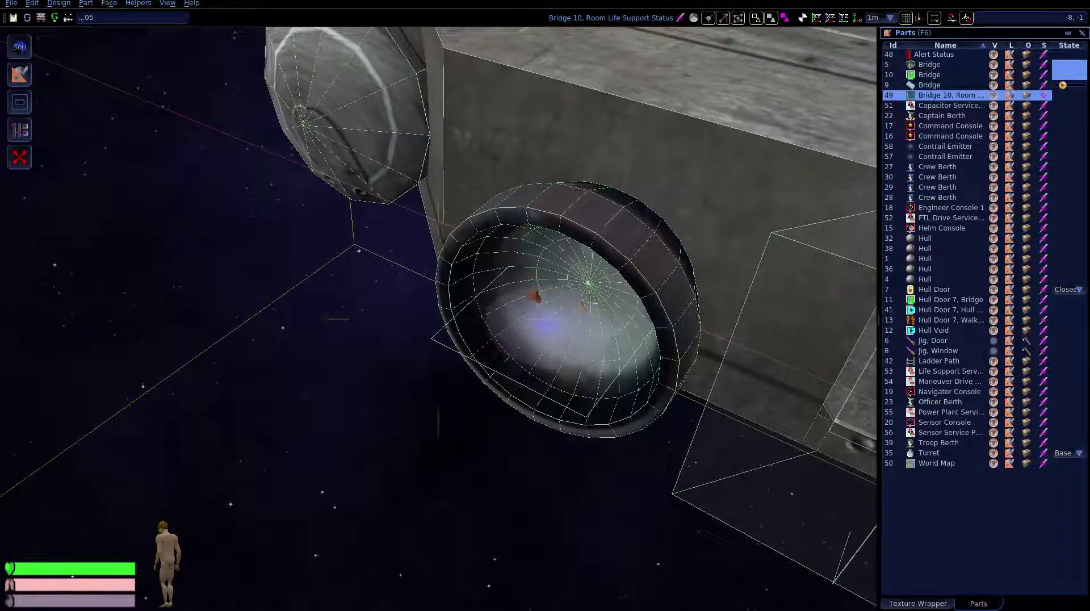
pyautogui.press('s')
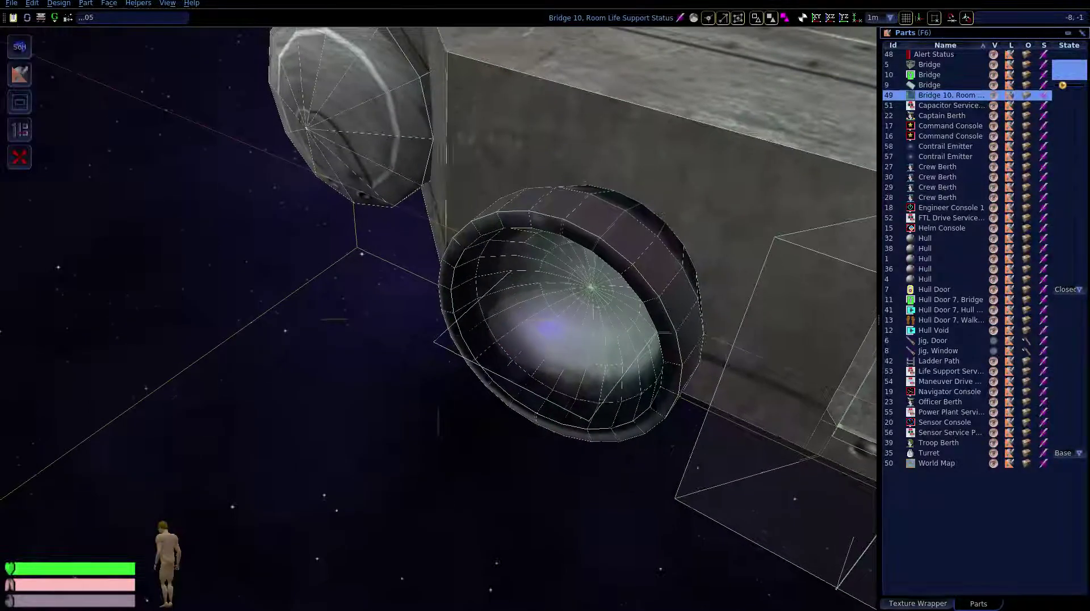
pyautogui.moveTo(449, 240); pyautogui.dragTo(464, 233, button='middle')
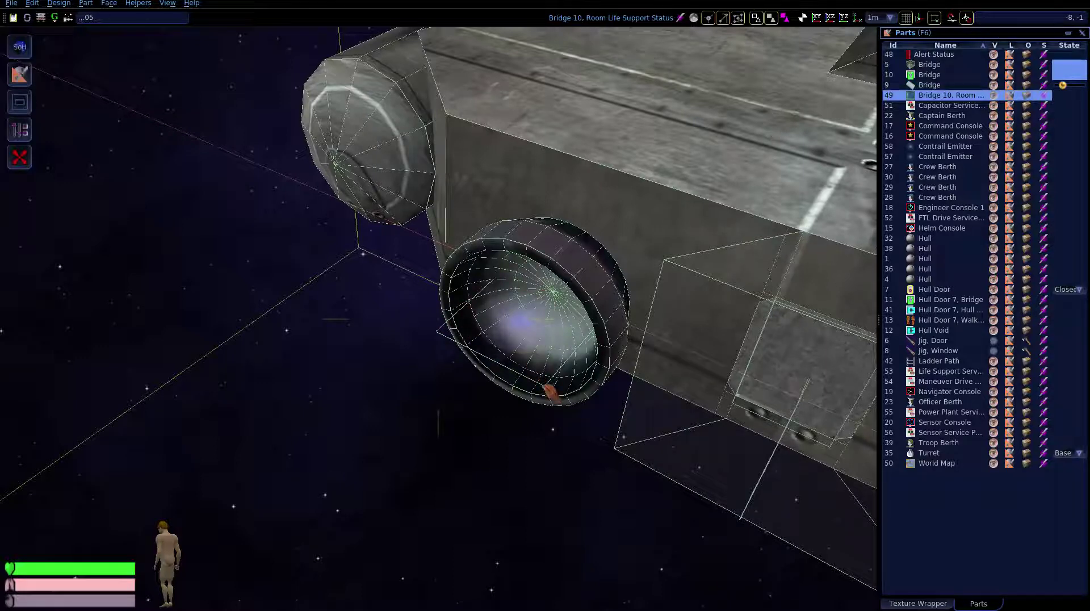
pyautogui.click(525, 323)
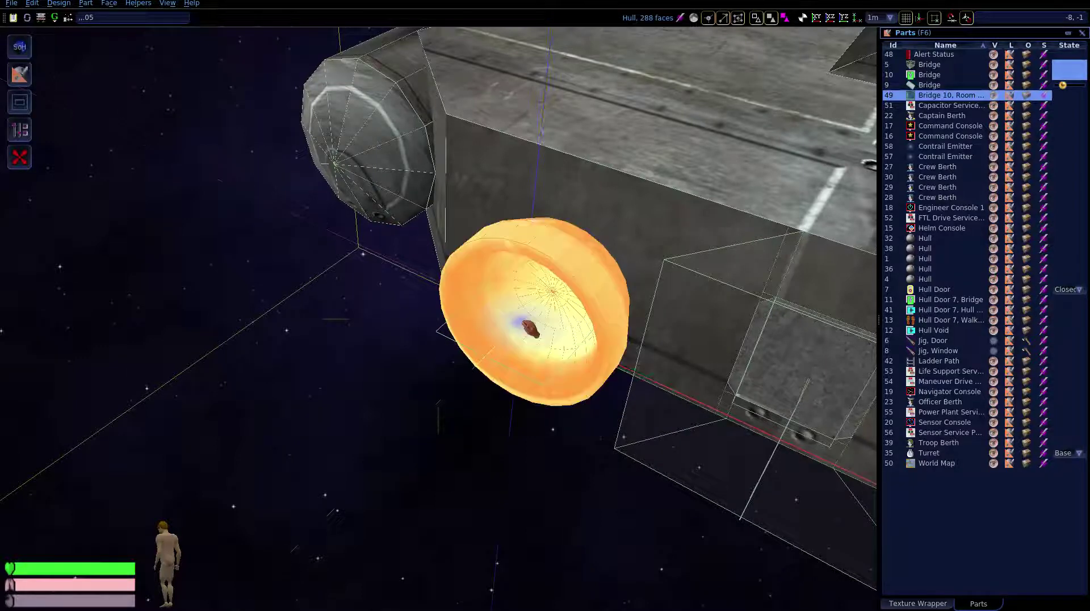
pyautogui.click(361, 302)
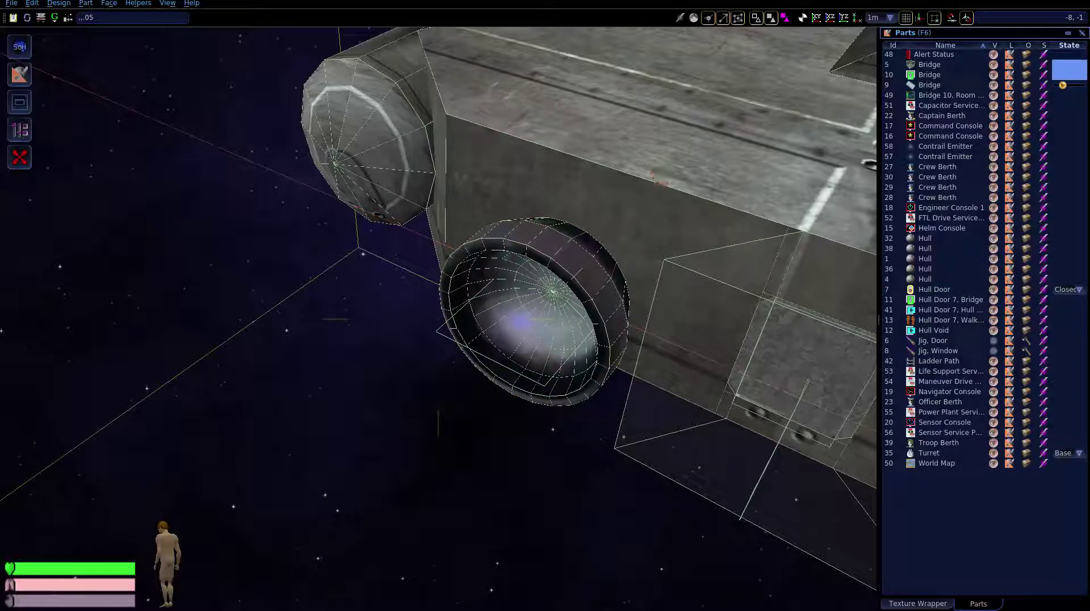
pyautogui.click(802, 17)
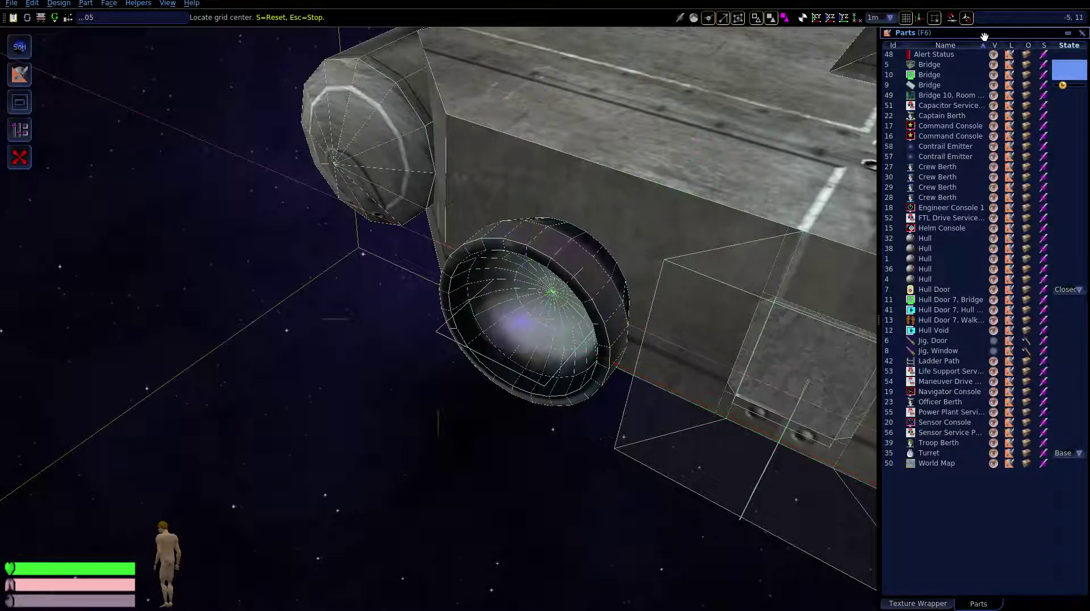
pyautogui.click(524, 322)
# Stretch the left-hand nozzle's contrail emitter to about twice its size around the grid centre
pyautogui.click(552, 390)
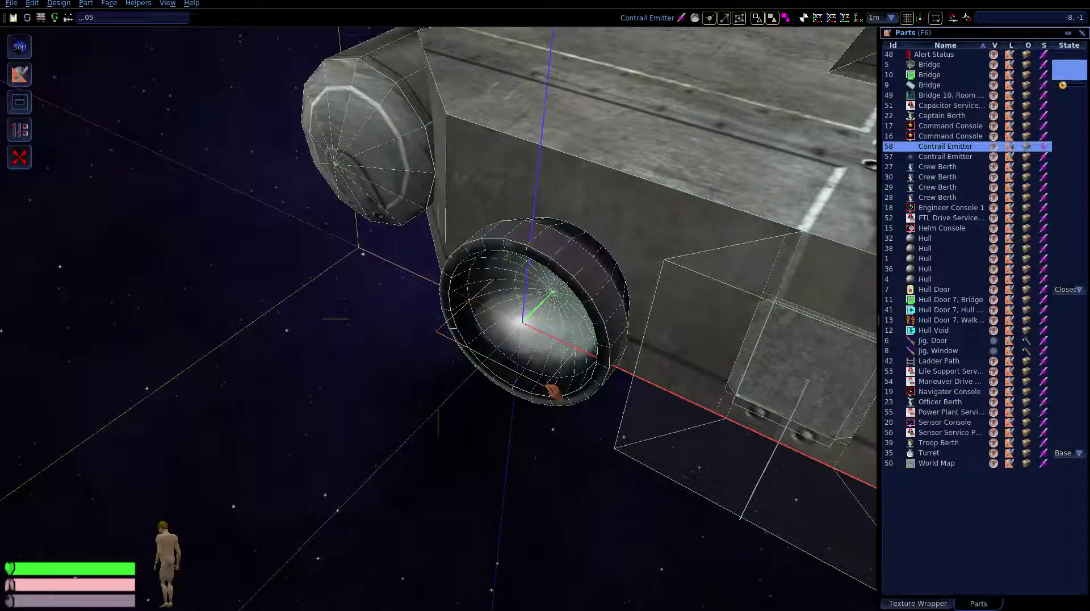
pyautogui.press('s')
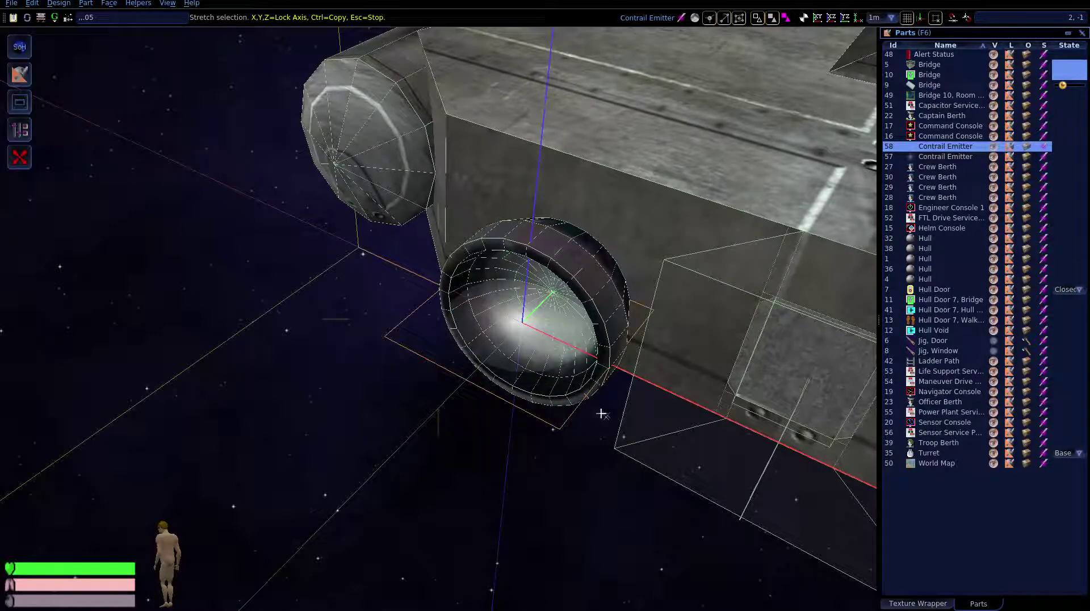
pyautogui.click(634, 380)
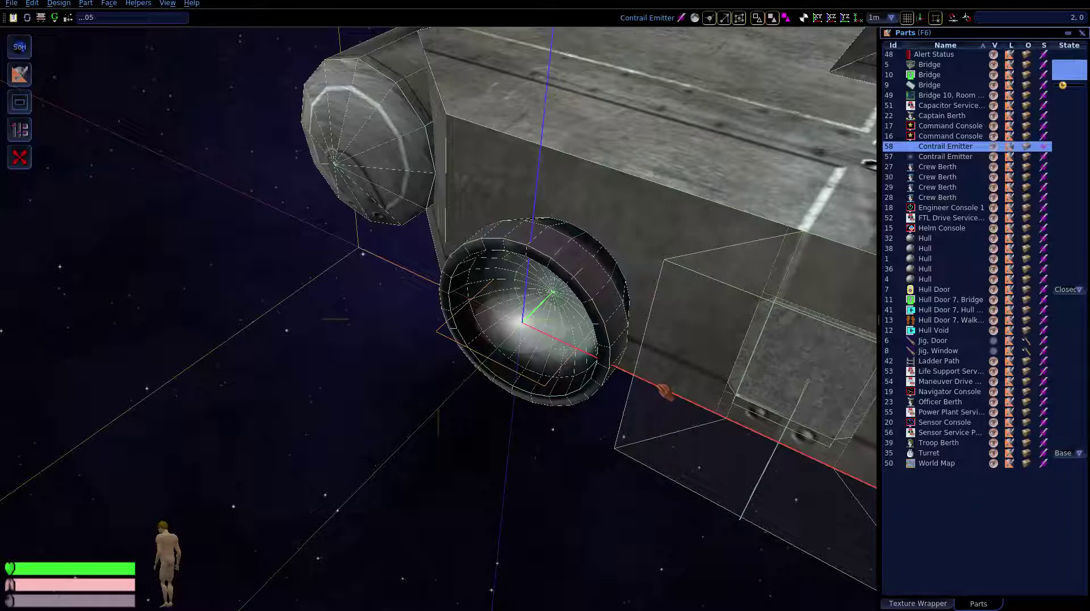
pyautogui.click(584, 353)
pyautogui.moveTo(596, 358); pyautogui.dragTo(625, 368)
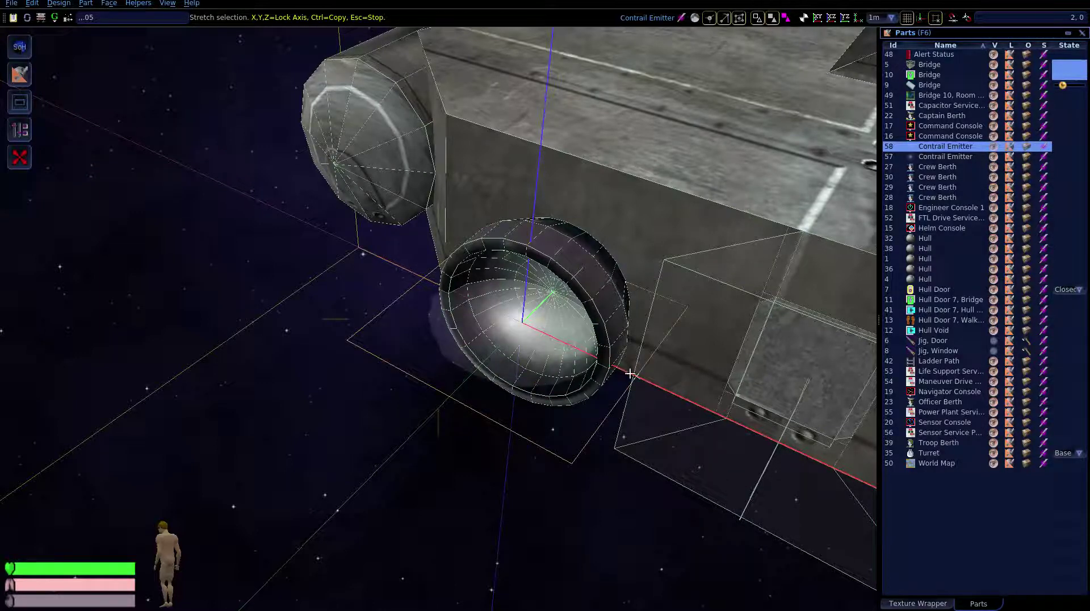
pyautogui.click(633, 377)
# Delete the smaller contrail emitter from the right-hand engine nozzle
pyautogui.moveTo(622, 447); pyautogui.dragTo(378, 447, button='middle')
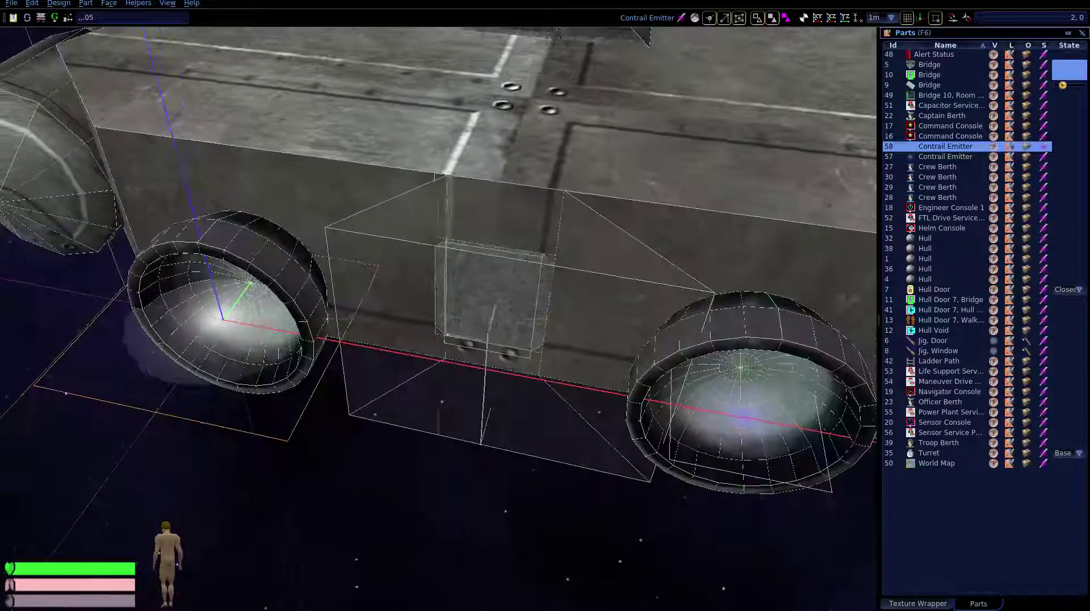
pyautogui.click(833, 491)
pyautogui.press('Delete')
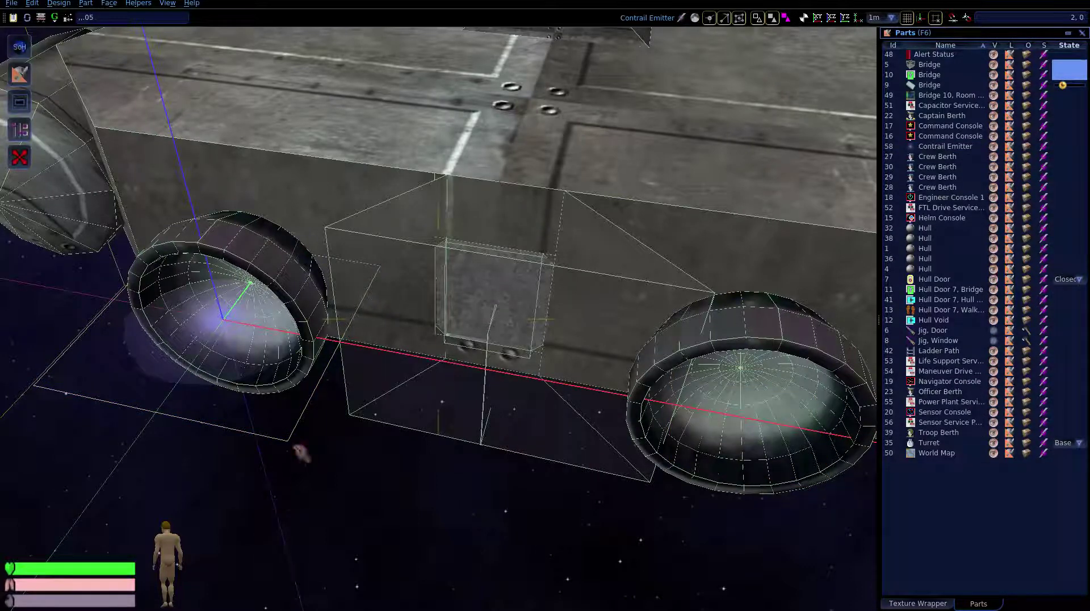
# Copy the enlarged contrail emitter 8 m along the grid's red axis into the right-hand engine nozzle
pyautogui.click(296, 445)
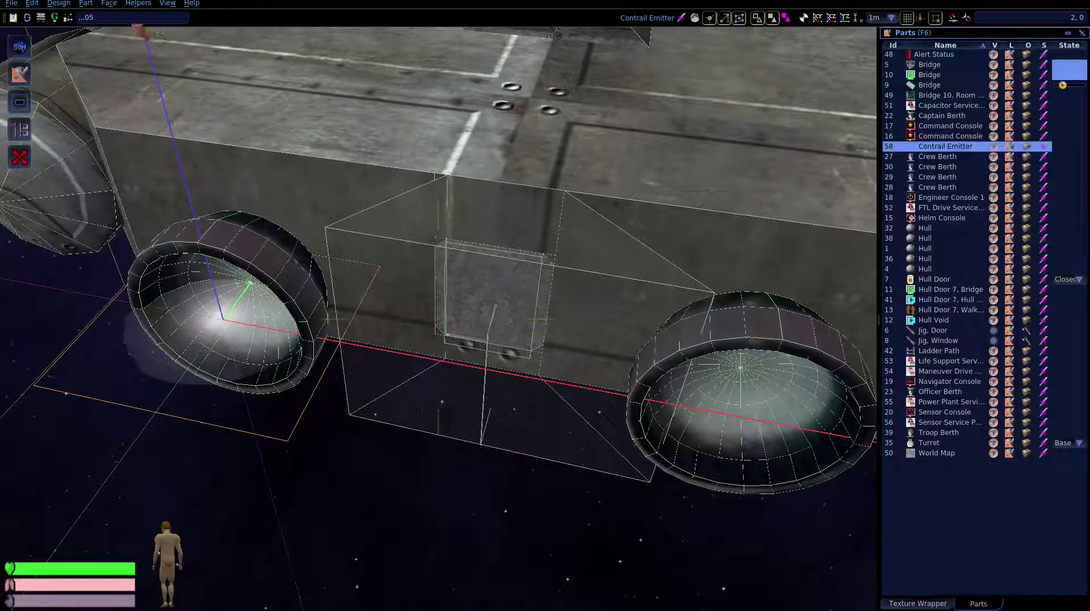
pyautogui.click(122, 20)
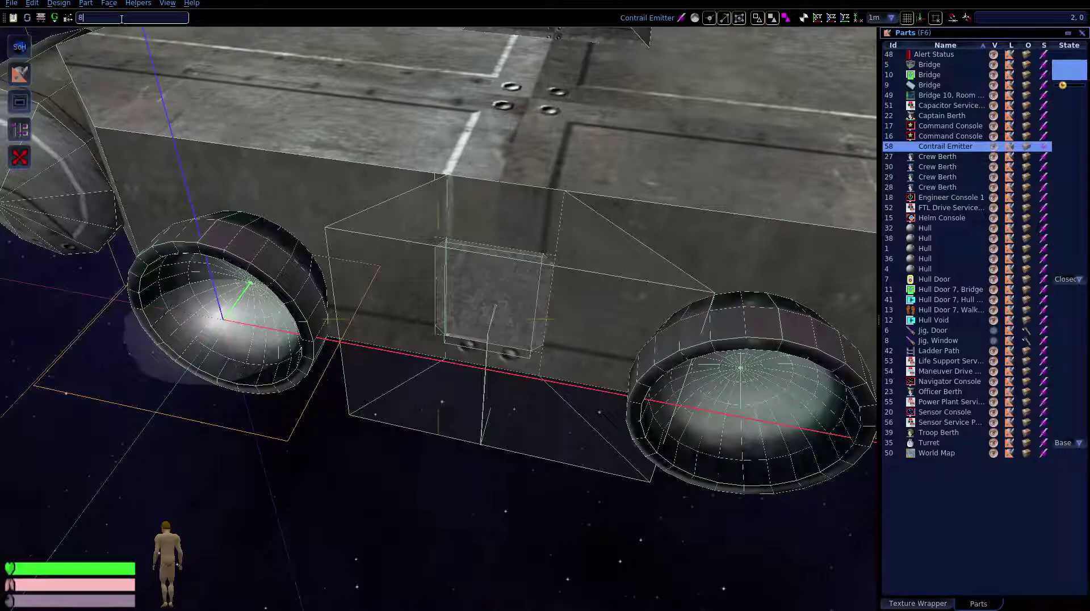
pyautogui.write('8')
pyautogui.press('Return')
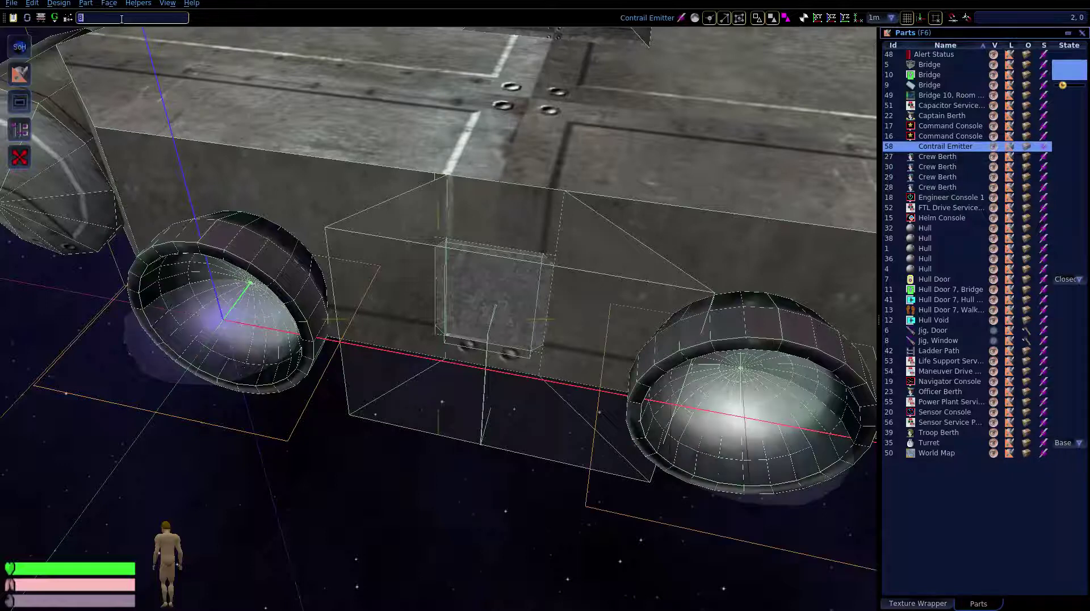
# Preview the ship in operation from behind to examine both engines' contrail glow, end the preview, and return to the stern
pyautogui.moveTo(272, 164); pyautogui.dragTo(199, 163, button='right')
pyautogui.press('s')
pyautogui.press('s')
pyautogui.moveTo(438, 319); pyautogui.dragTo(431, 330, button='right')
pyautogui.click(579, 493)
pyautogui.moveTo(707, 386); pyautogui.dragTo(707, 272, button='right')
pyautogui.click(68, 18)
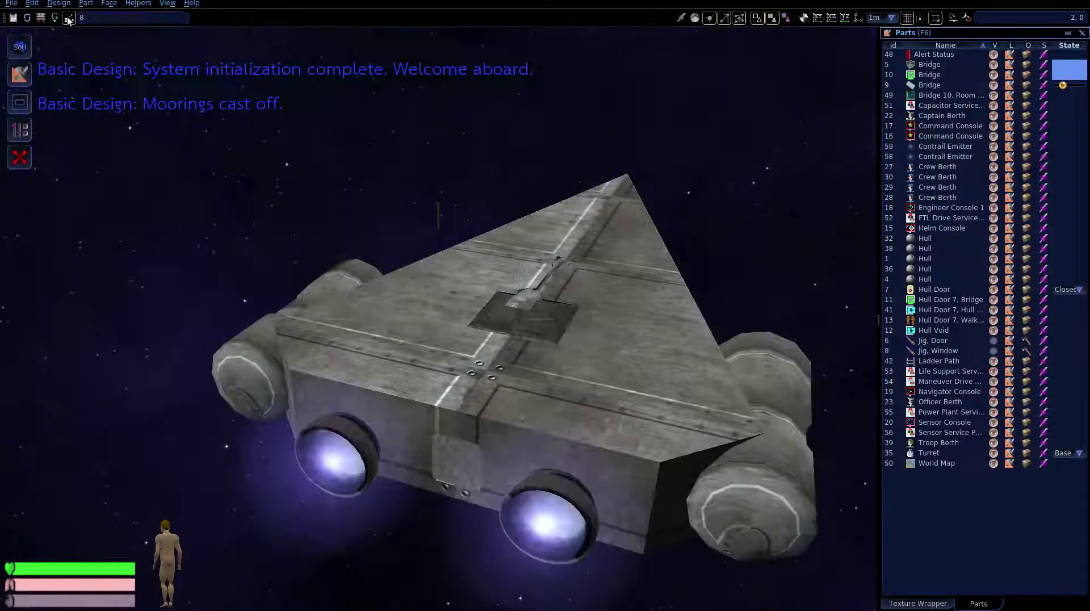
pyautogui.moveTo(413, 315); pyautogui.dragTo(227, 357, button='right')
pyautogui.click(69, 18)
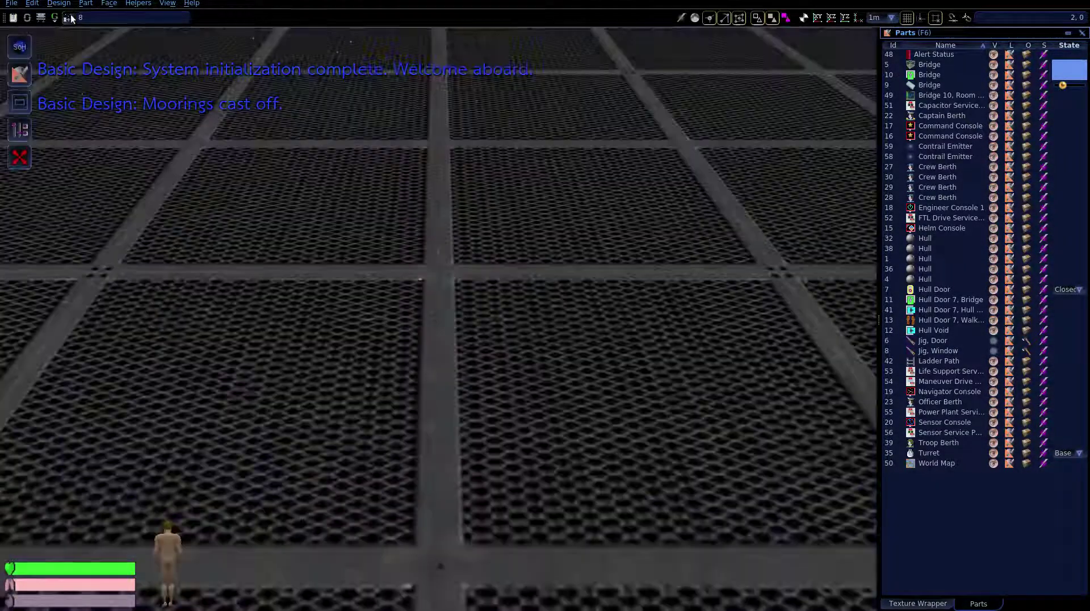
pyautogui.moveTo(220, 192); pyautogui.dragTo(214, 136, button='right')
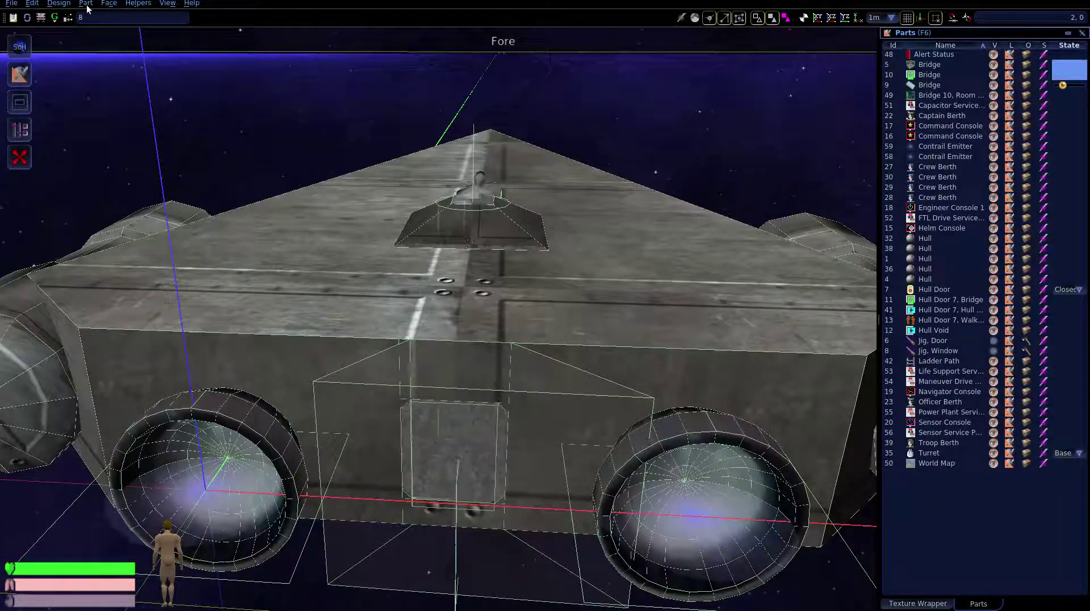
pyautogui.click(86, 4)
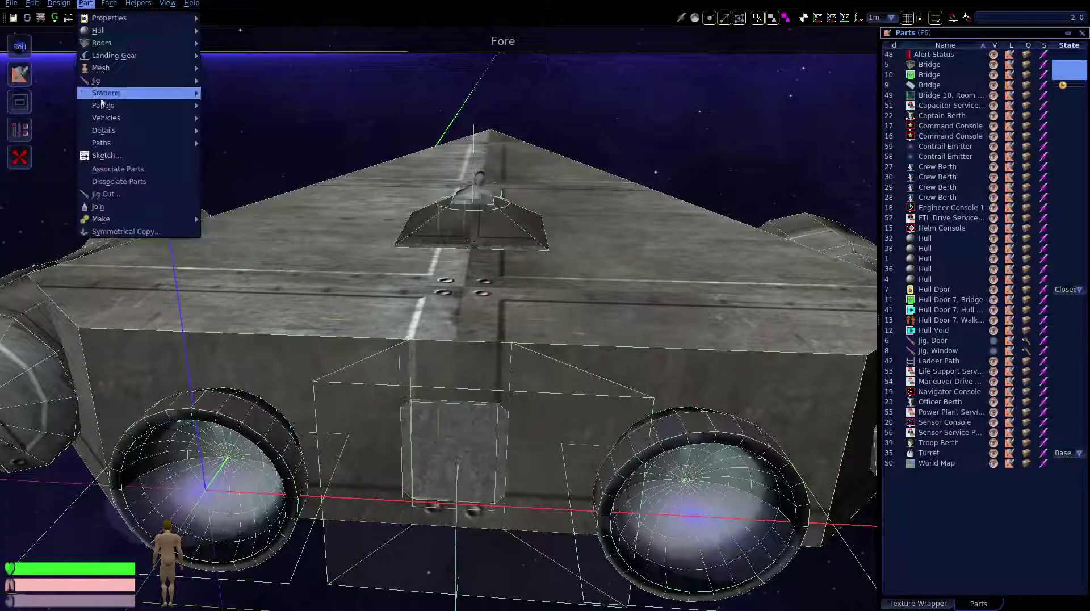
pyautogui.moveTo(167, 135)
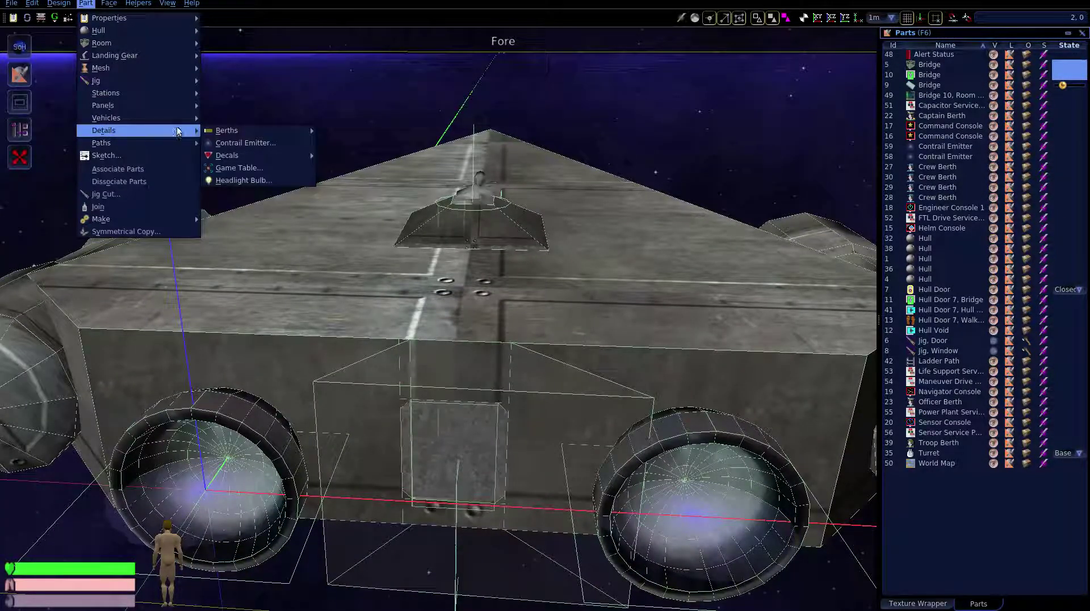
pyautogui.moveTo(235, 156)
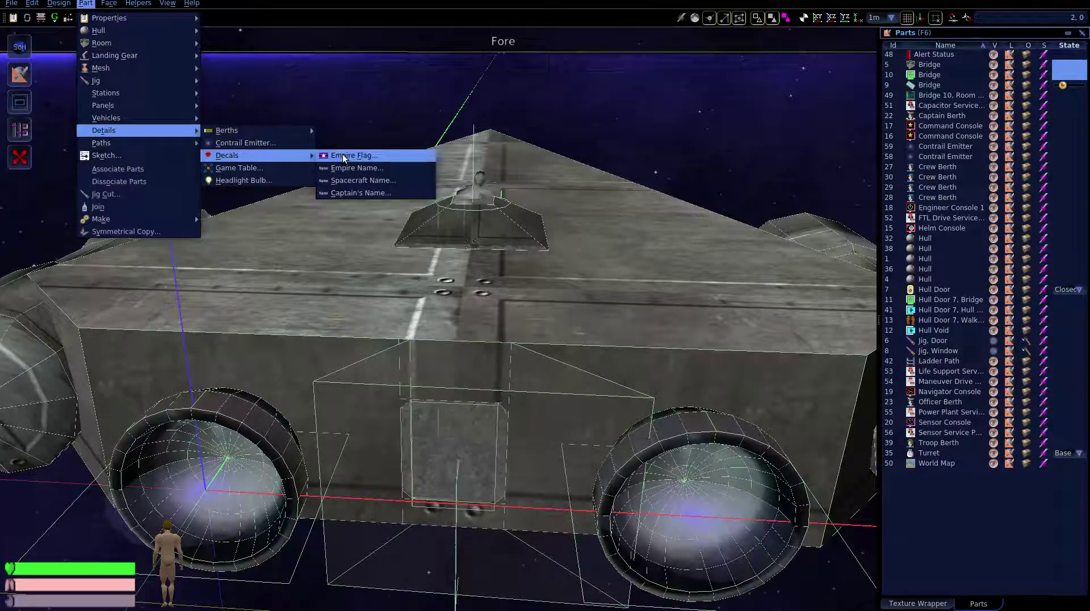
pyautogui.click(339, 21)
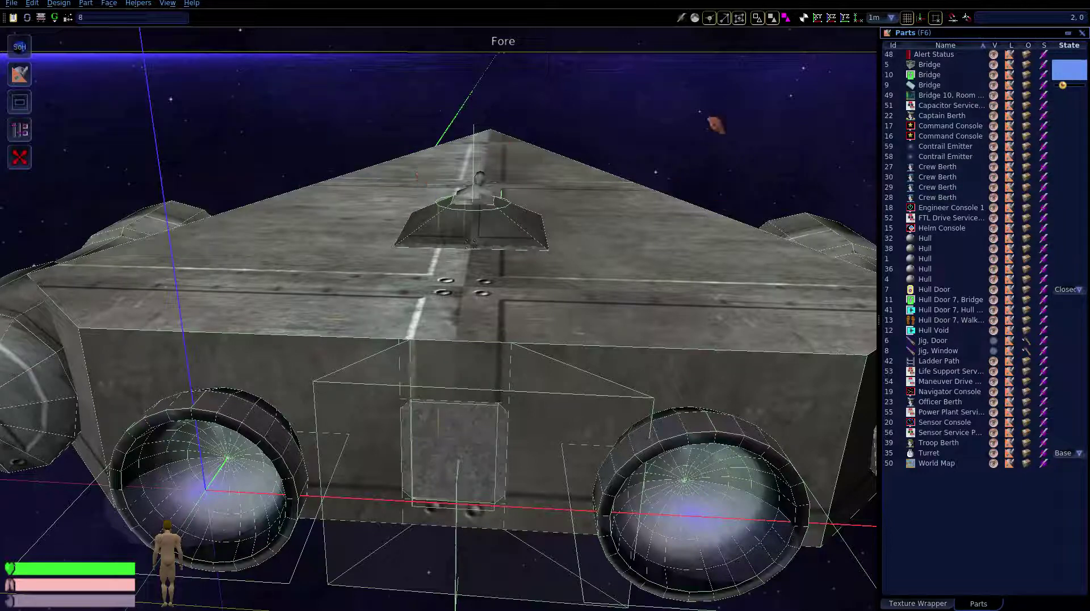
# Relocate the grid center to the left-hand stern corner of the main hull's upper face
pyautogui.click(803, 18)
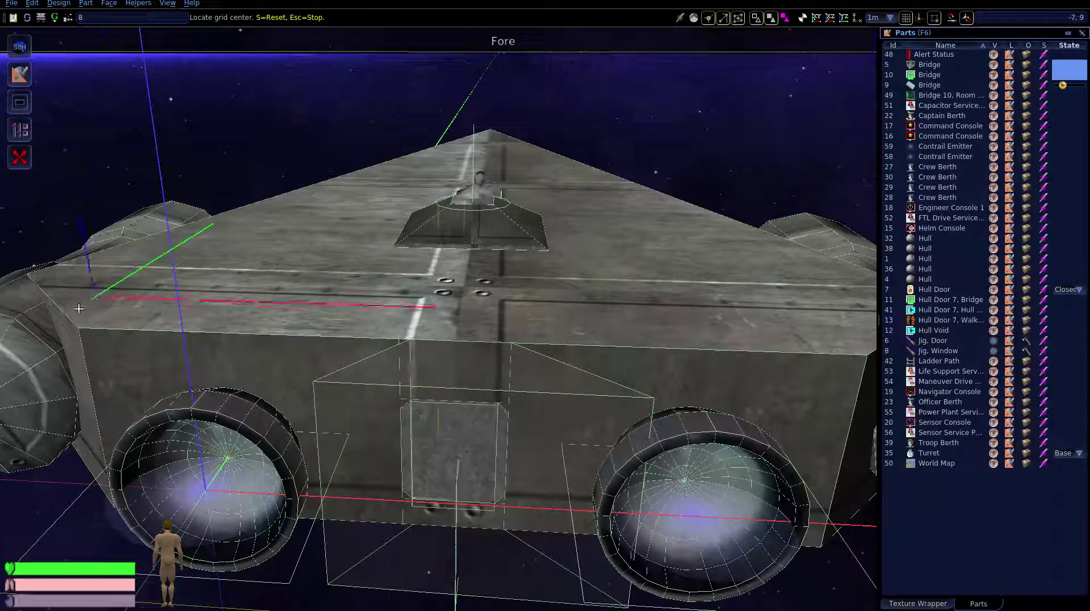
pyautogui.click(79, 330)
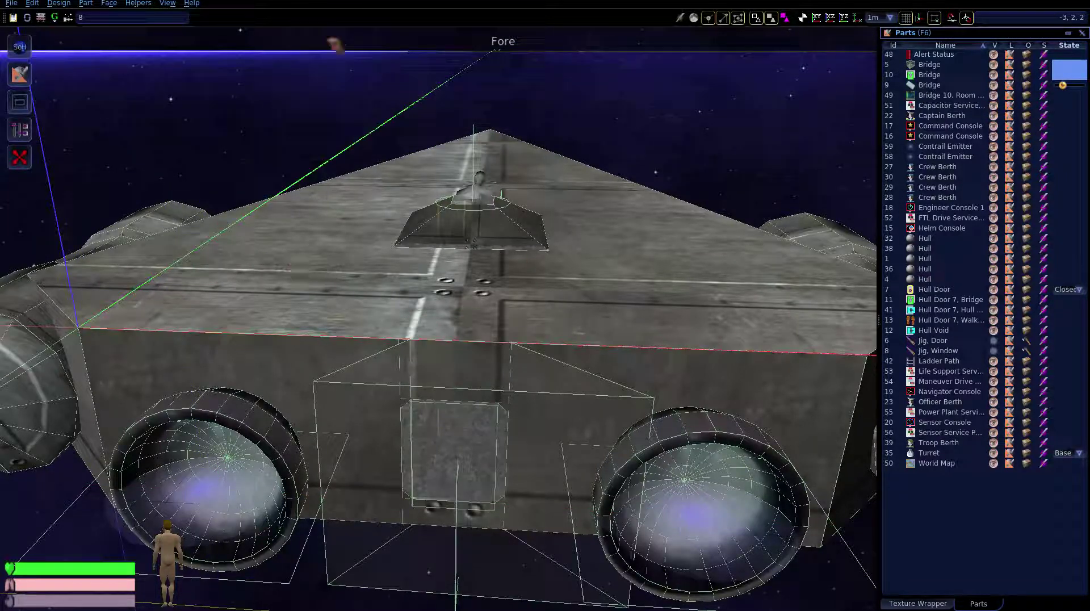
pyautogui.click(86, 4)
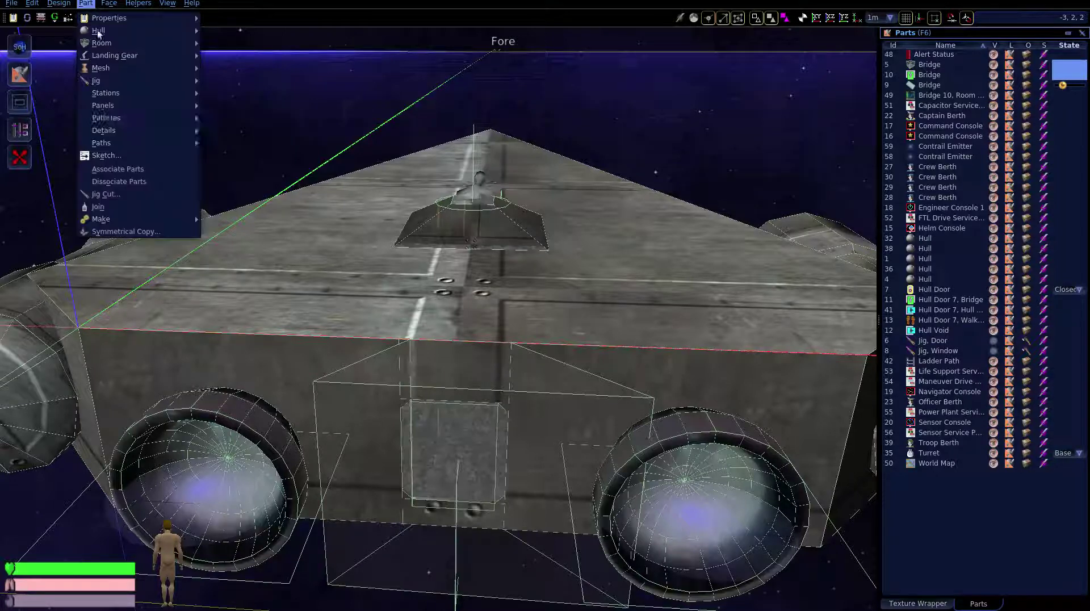
pyautogui.moveTo(145, 118)
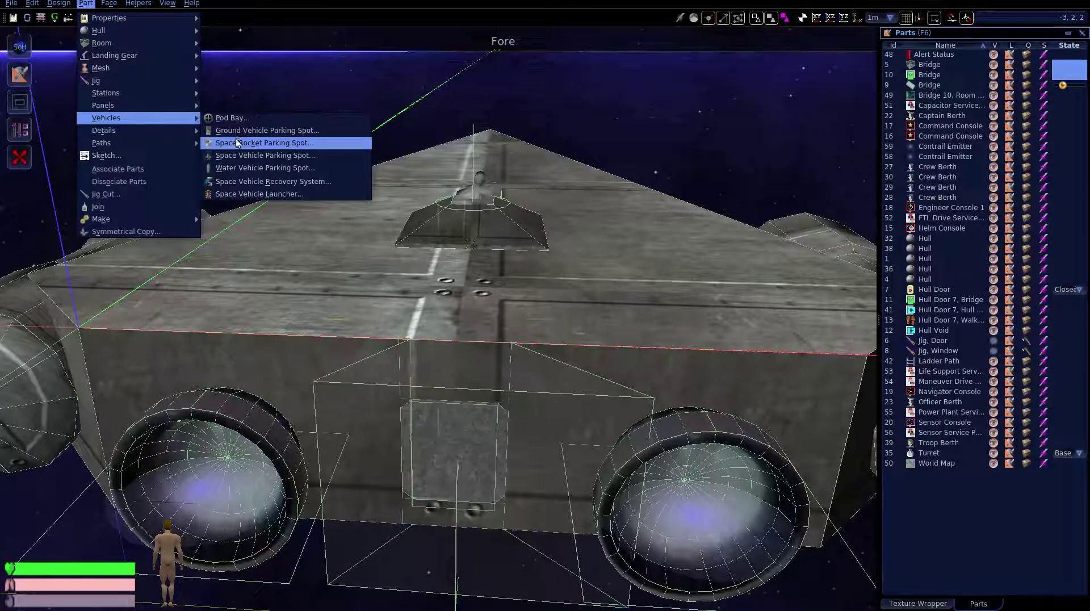
pyautogui.moveTo(286, 158)
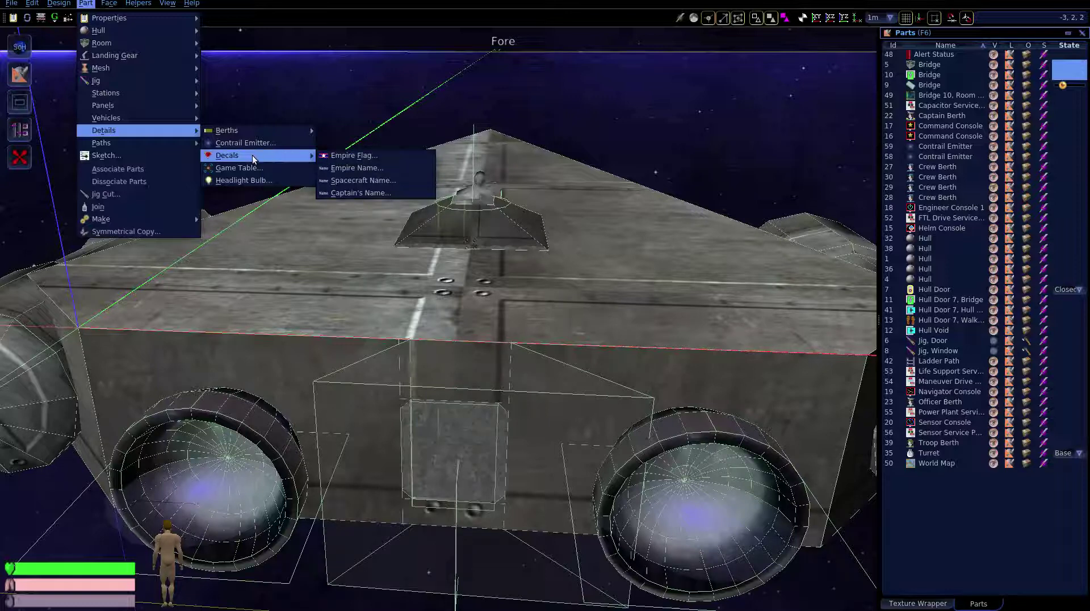
pyautogui.click(329, 158)
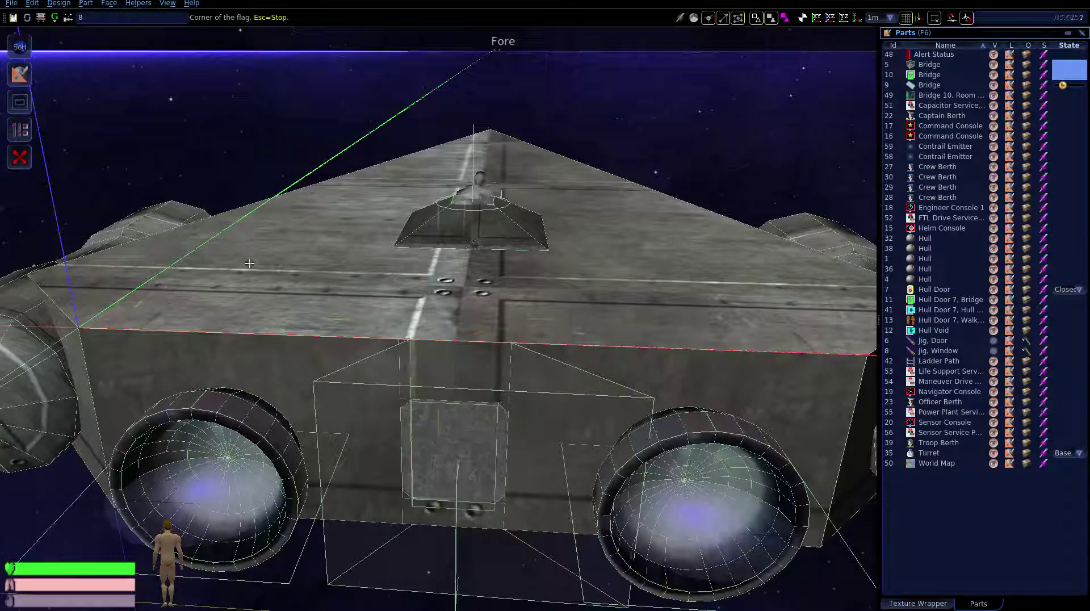
pyautogui.click(175, 202)
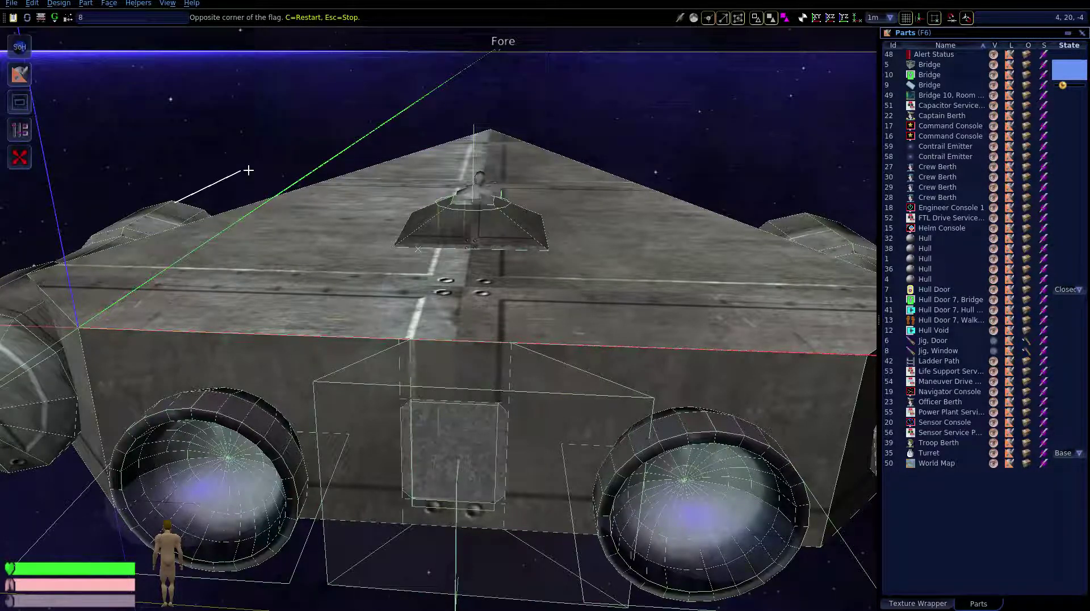
pyautogui.press('Escape')
# Place an Empire Flag decal about 4 m wide on the upper hull, left of the turret, and select it
pyautogui.moveTo(255, 176); pyautogui.dragTo(420, 210, button='right')
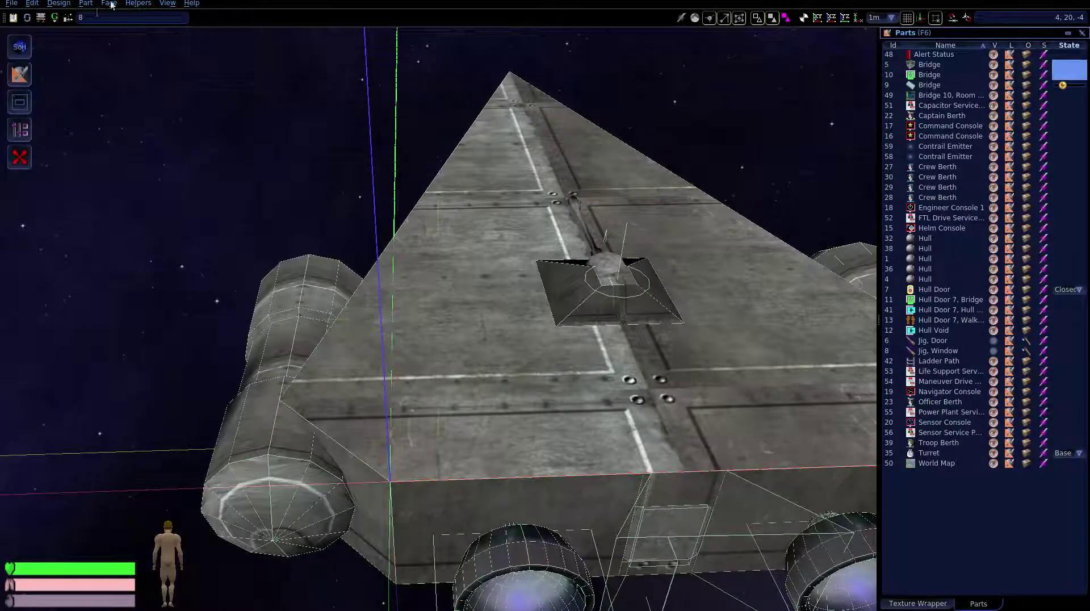
pyautogui.click(86, 3)
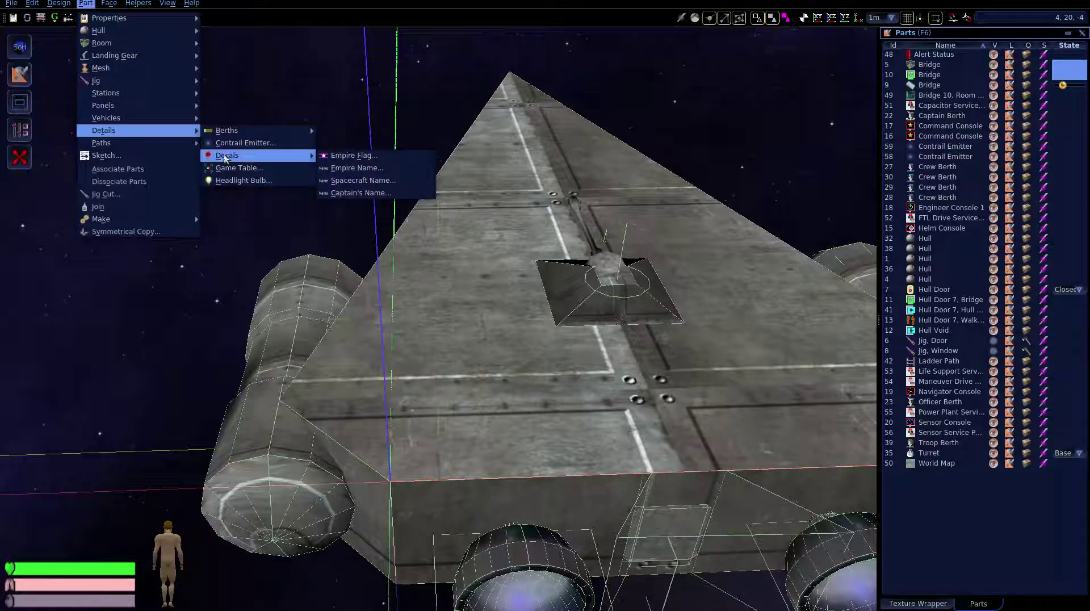
pyautogui.click(364, 158)
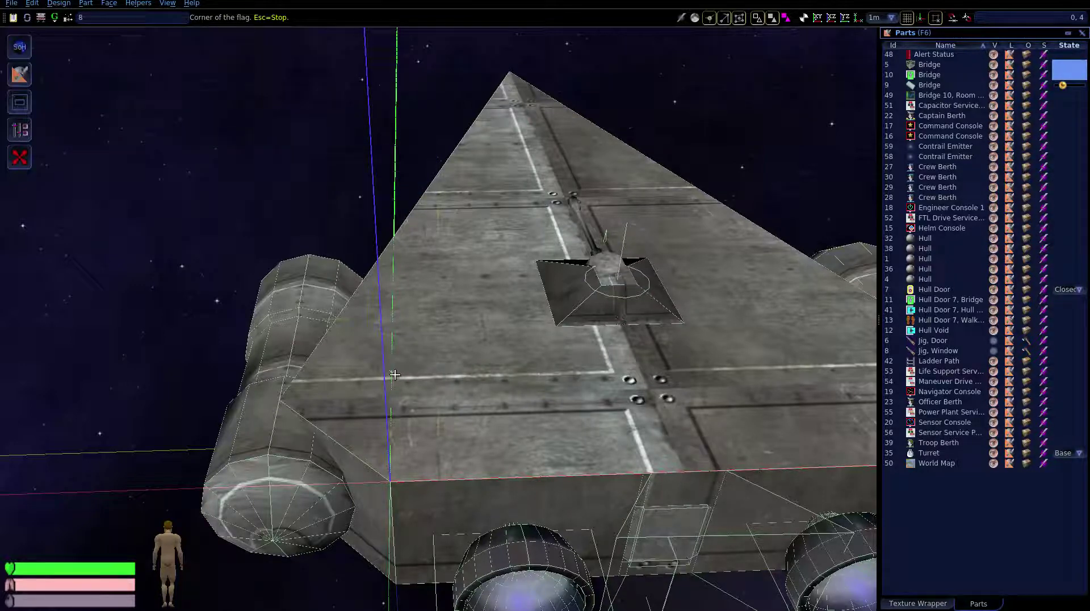
pyautogui.click(395, 375)
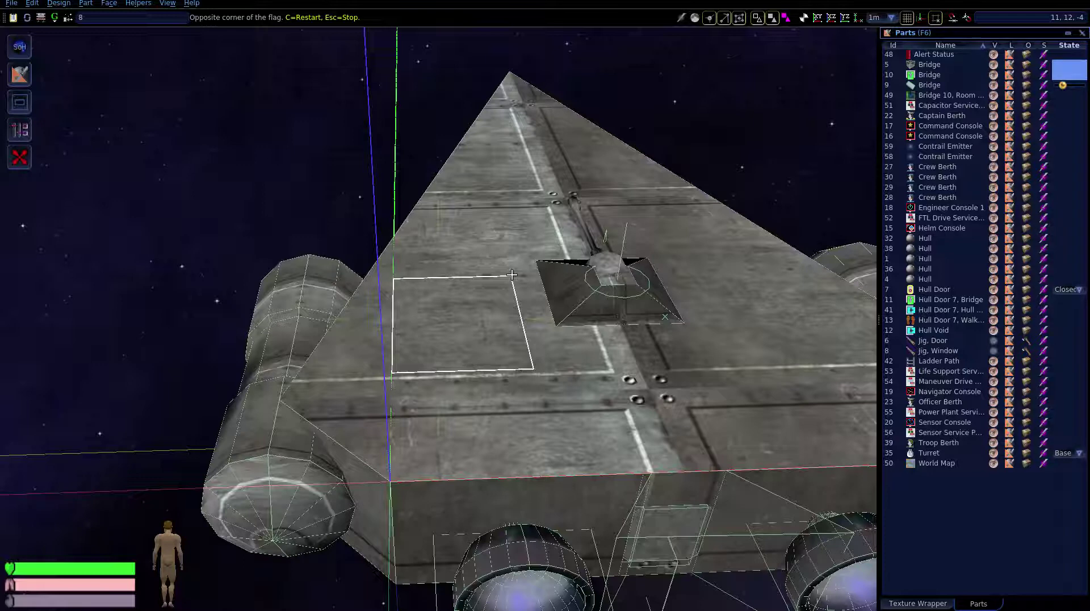
pyautogui.click(512, 275)
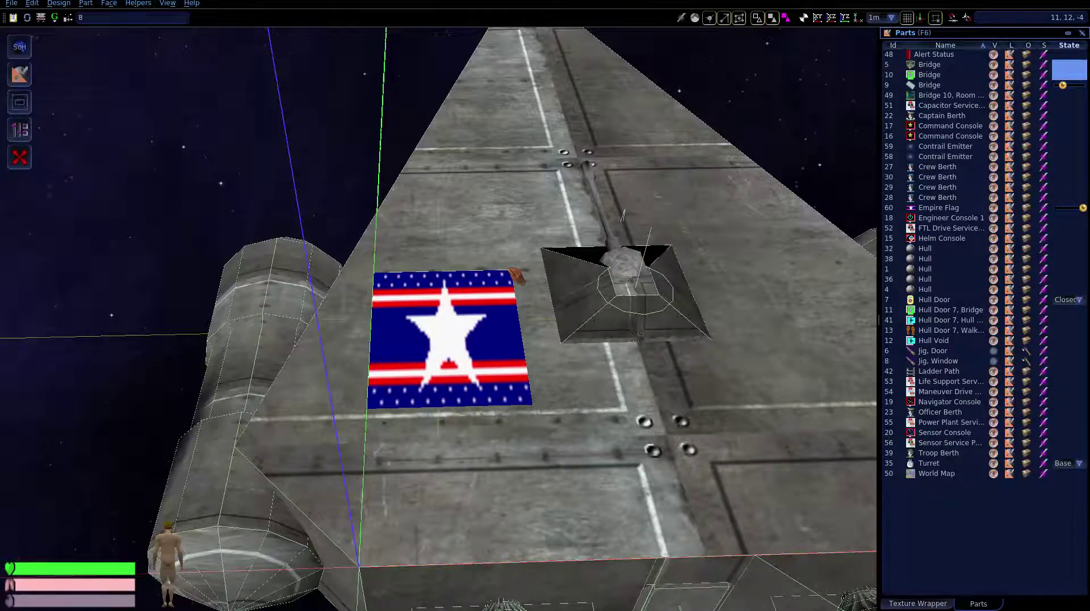
pyautogui.click(513, 278)
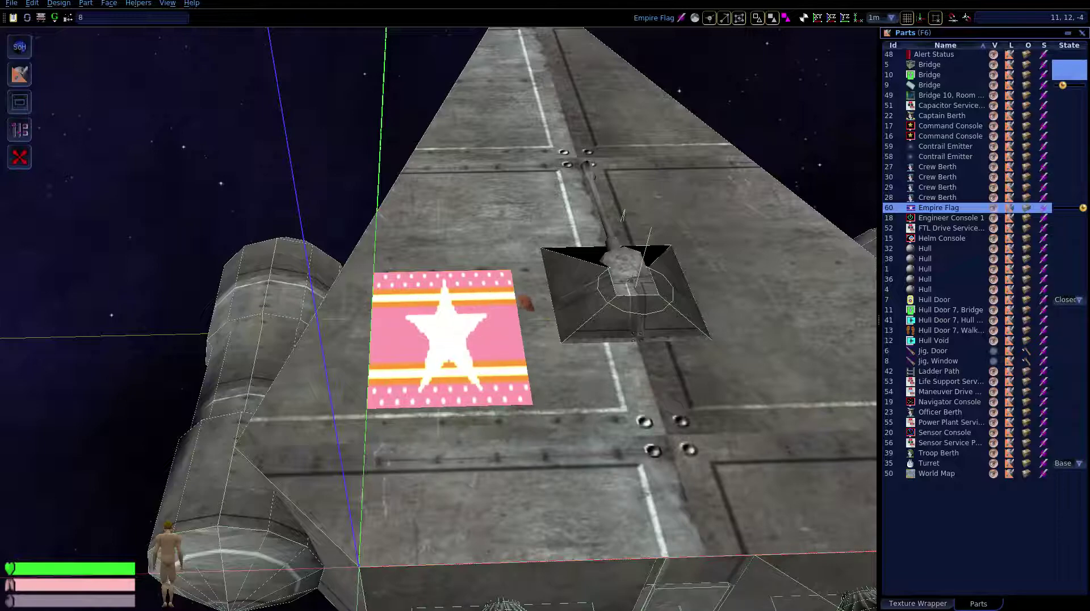
# Place an Empire Name decal about 6 m by 2 m on the upper hull, from the grid center along the stern edge
pyautogui.moveTo(438, 319); pyautogui.dragTo(400, 509, button='right')
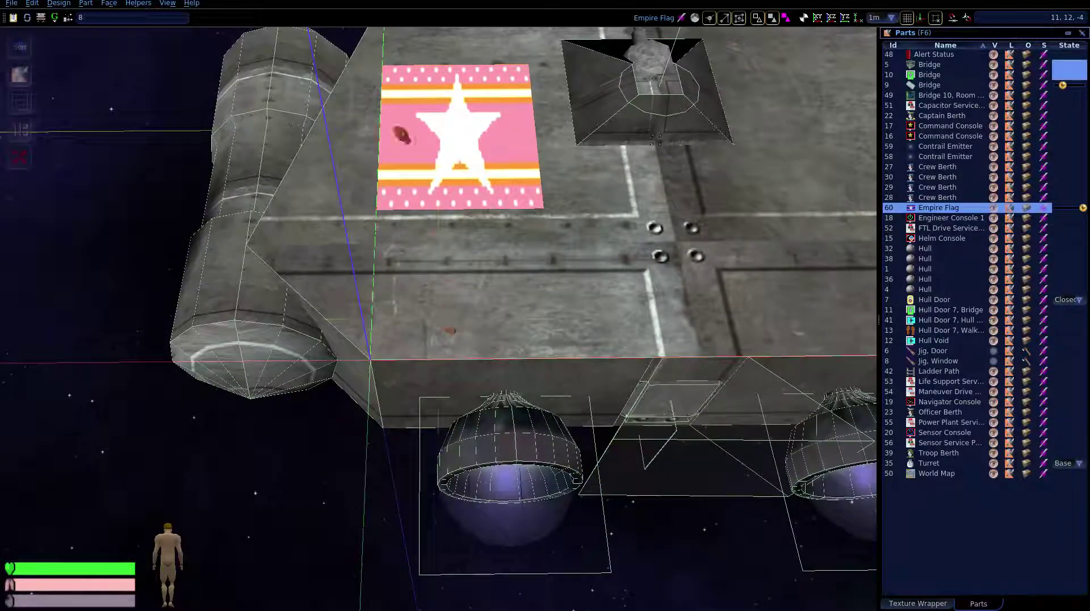
pyautogui.click(86, 3)
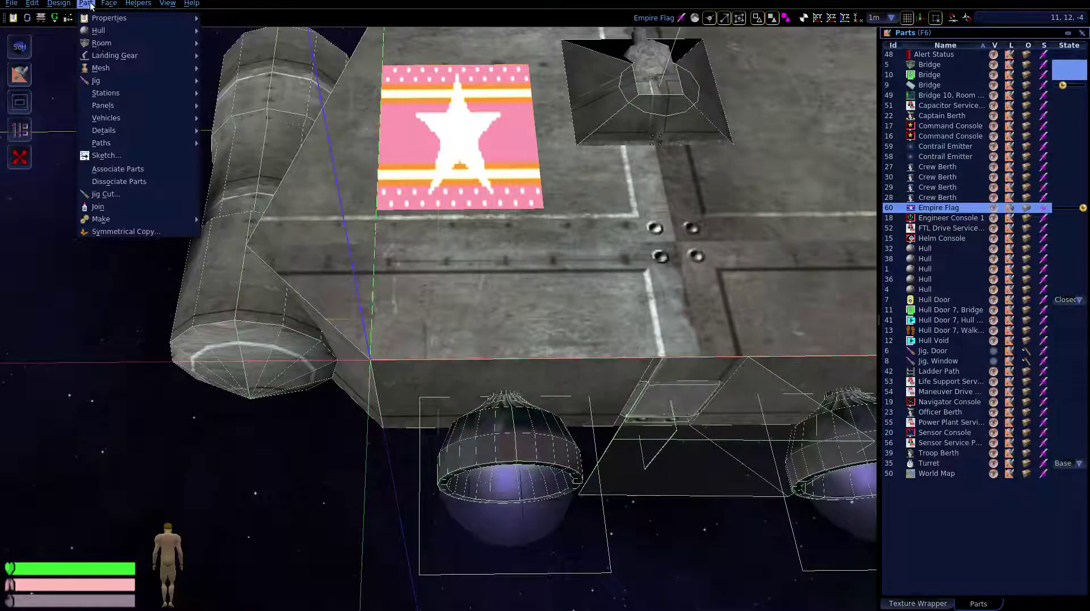
pyautogui.moveTo(176, 126)
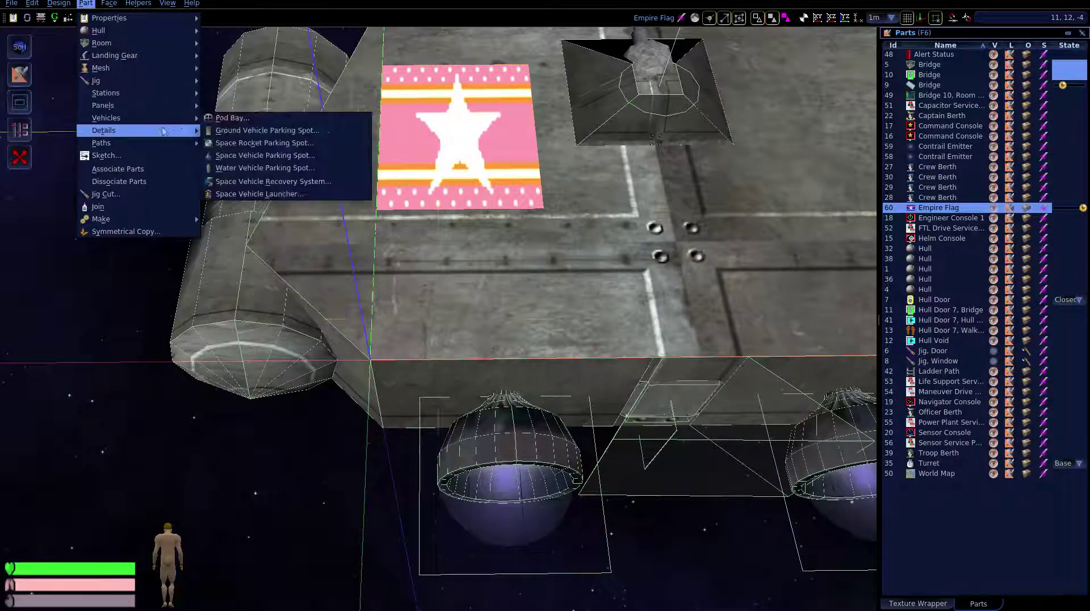
pyautogui.moveTo(267, 155)
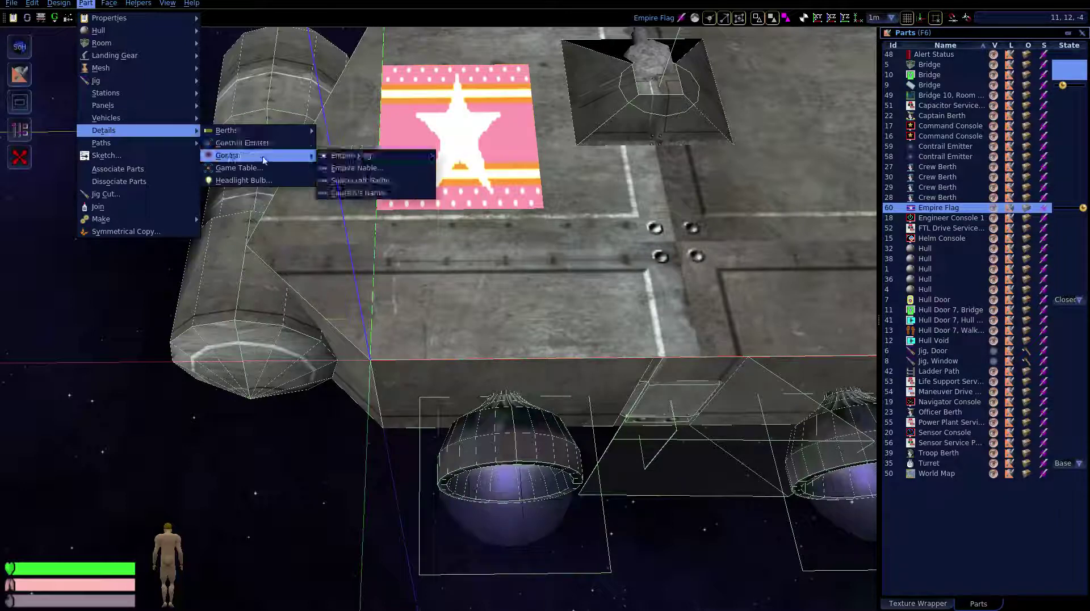
pyautogui.click(344, 169)
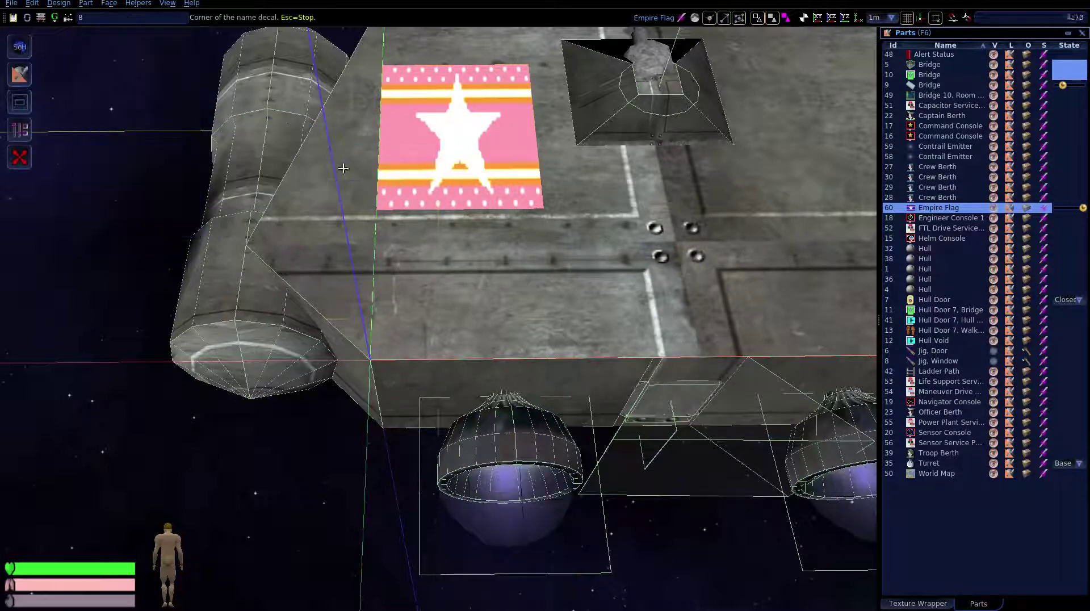
pyautogui.click(370, 359)
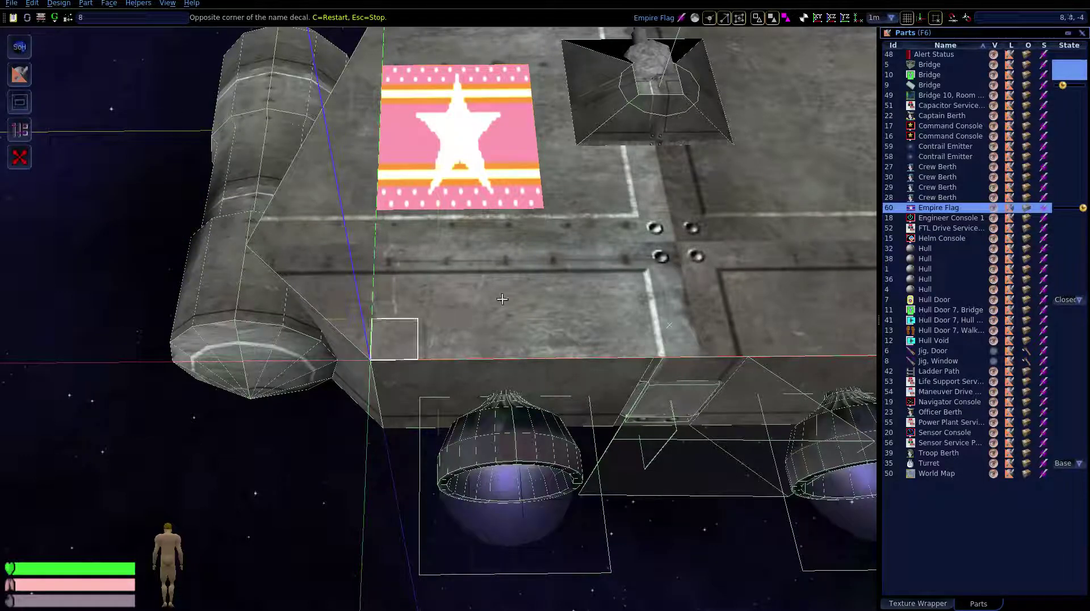
pyautogui.click(639, 276)
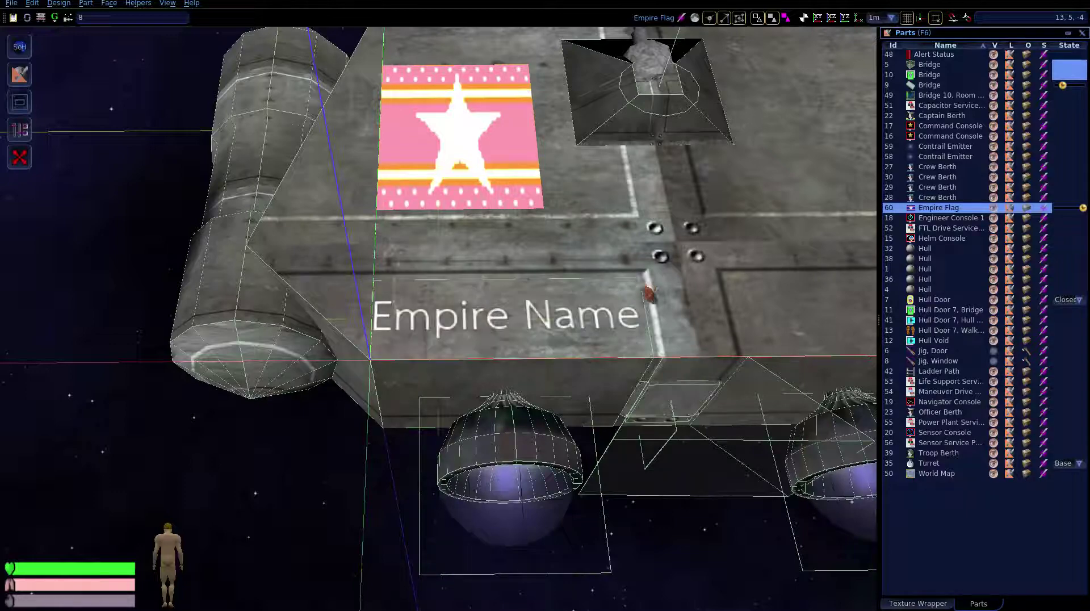
# Place a Spacecraft Name decal about 6 m by 2 m along the right half of the upper hull's stern edge
pyautogui.press('d')
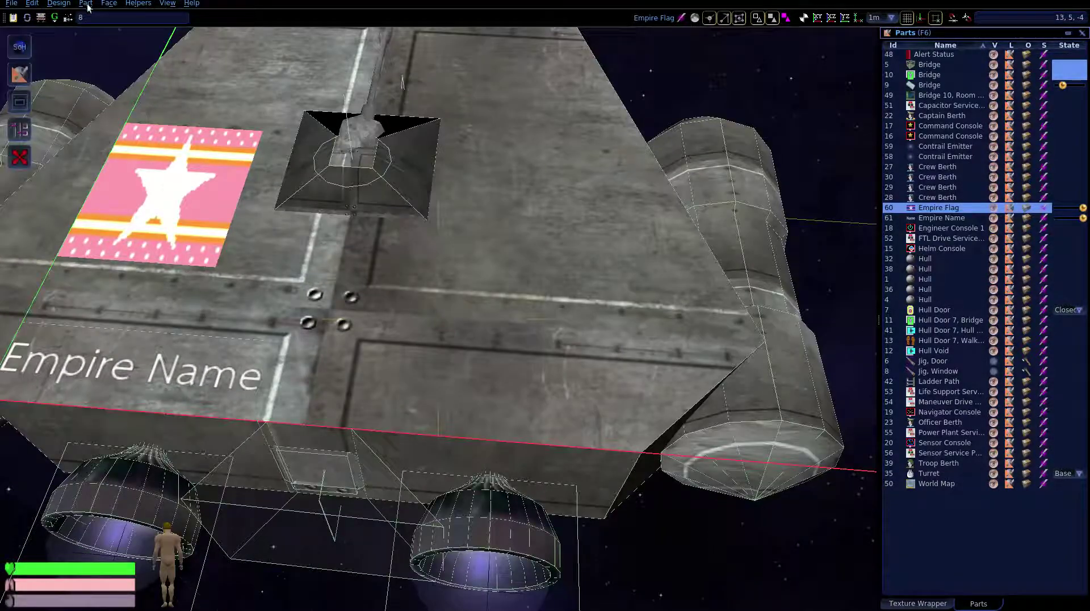
pyautogui.click(88, 7)
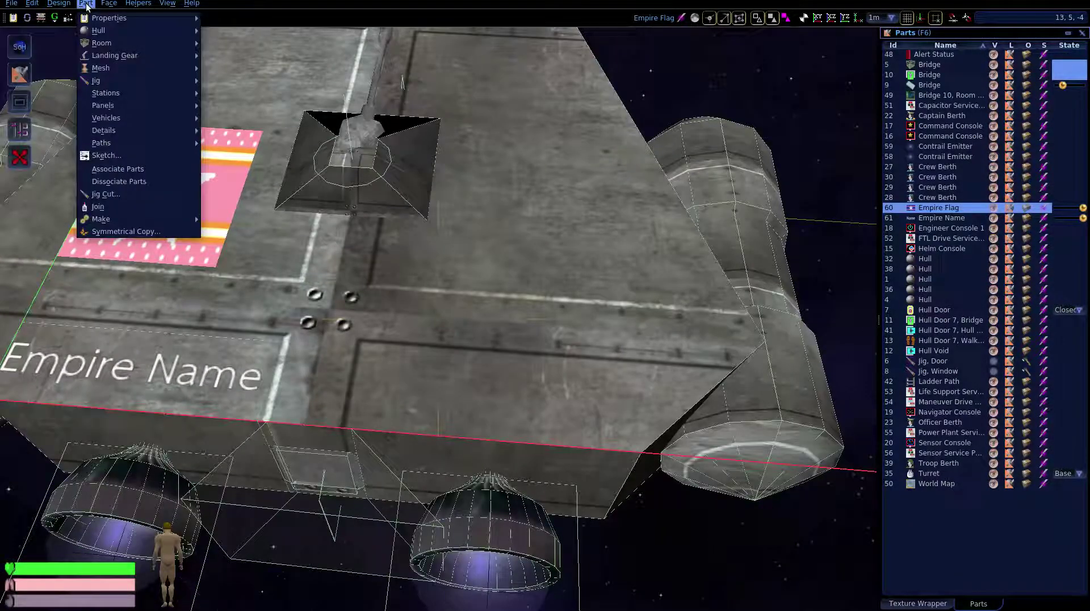
pyautogui.click(89, 7)
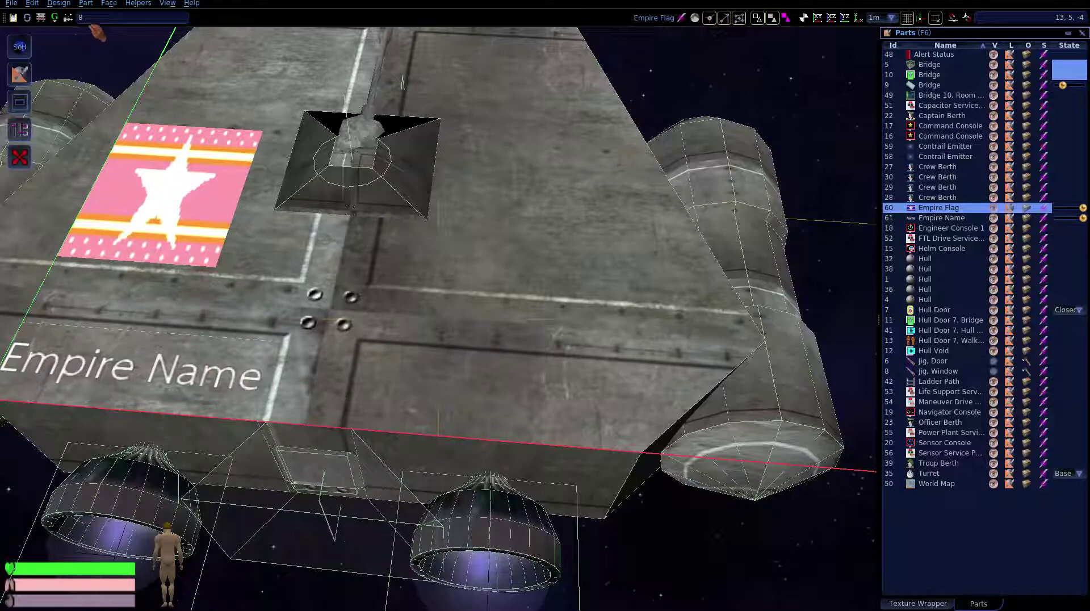
pyautogui.click(88, 4)
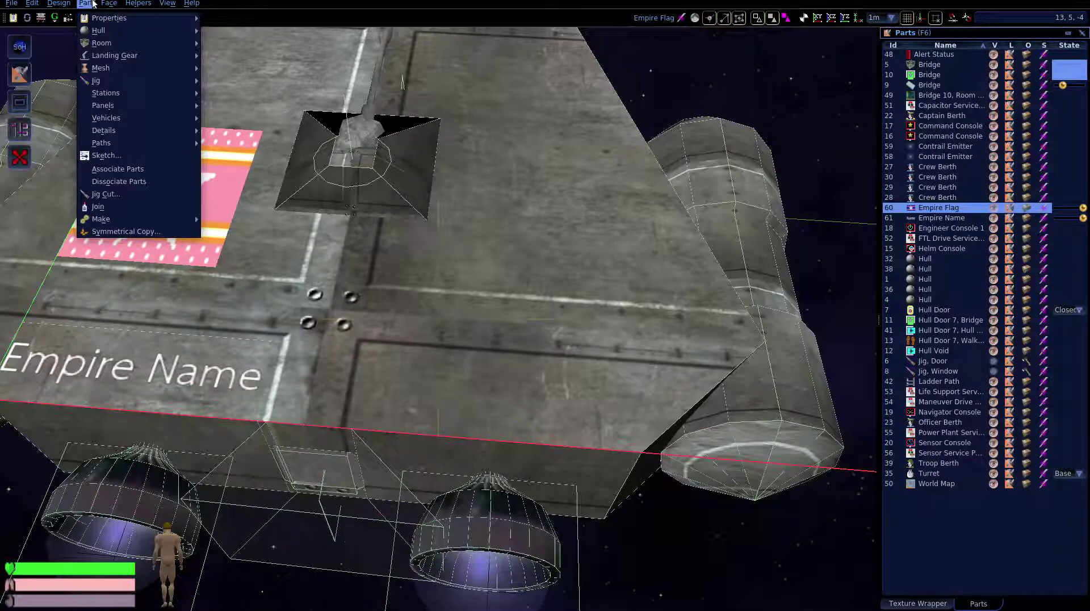
pyautogui.moveTo(106, 5)
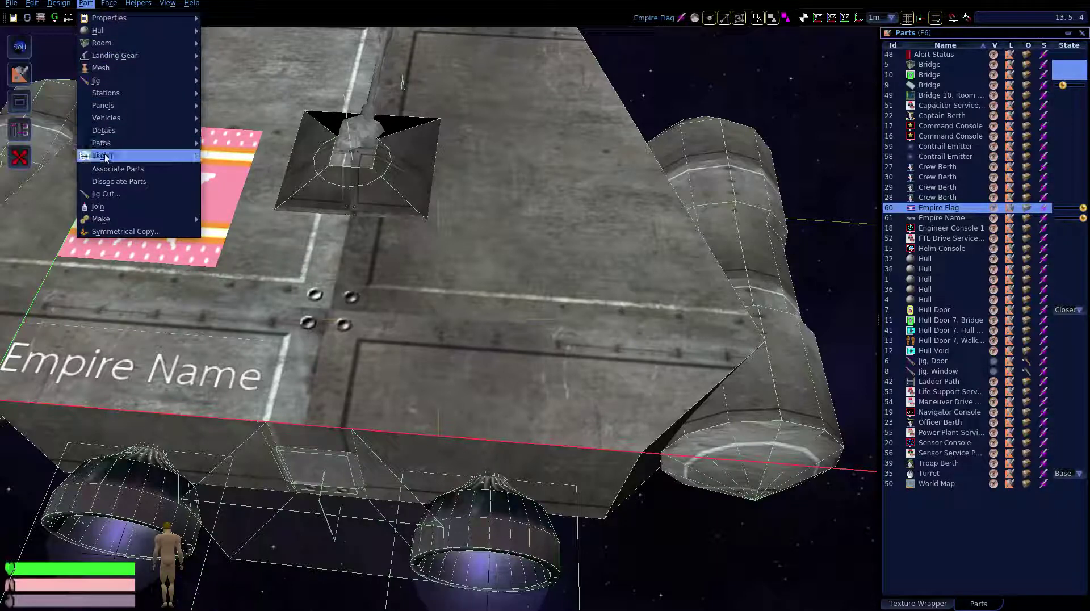
pyautogui.moveTo(142, 130)
pyautogui.moveTo(282, 159)
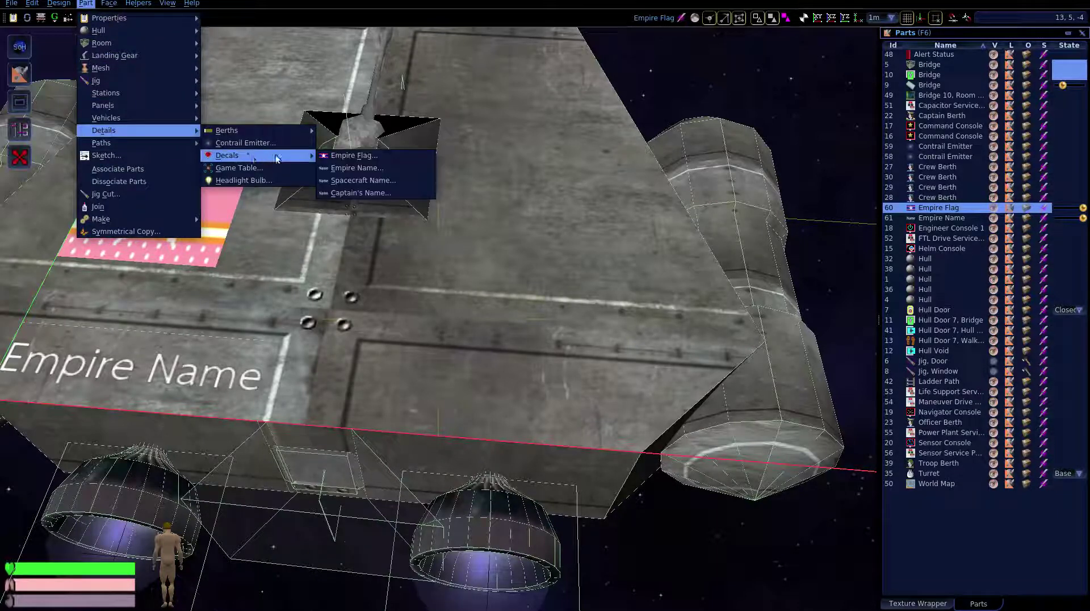
pyautogui.click(355, 181)
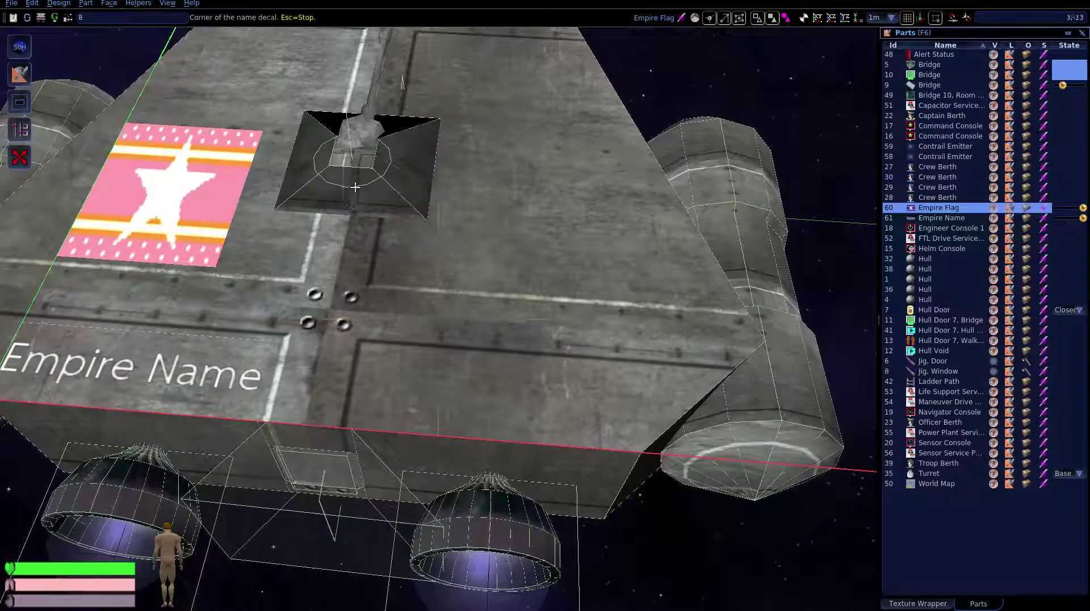
pyautogui.click(351, 427)
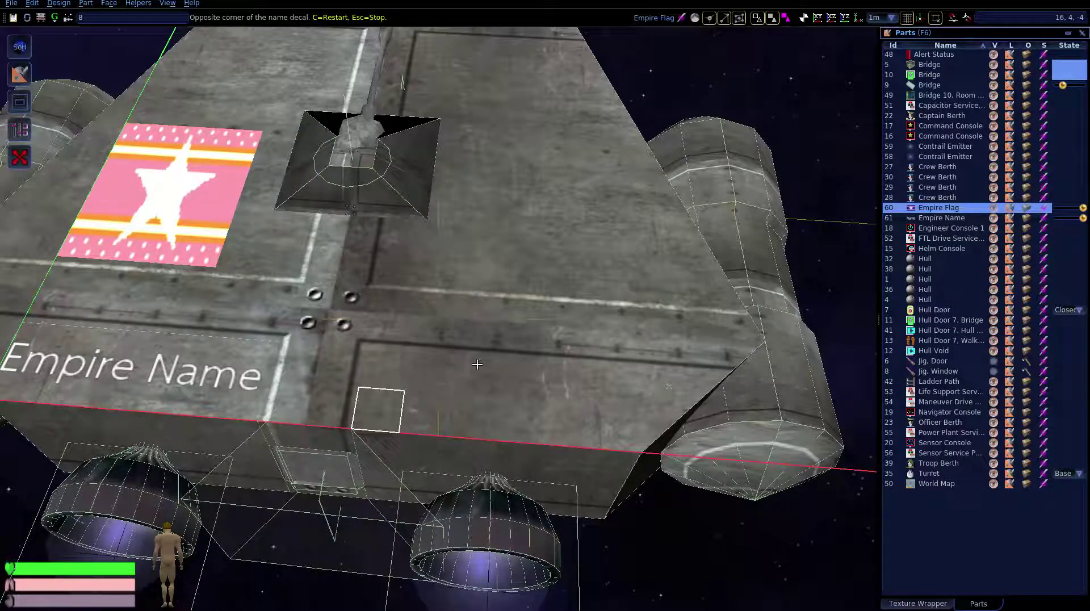
pyautogui.click(636, 370)
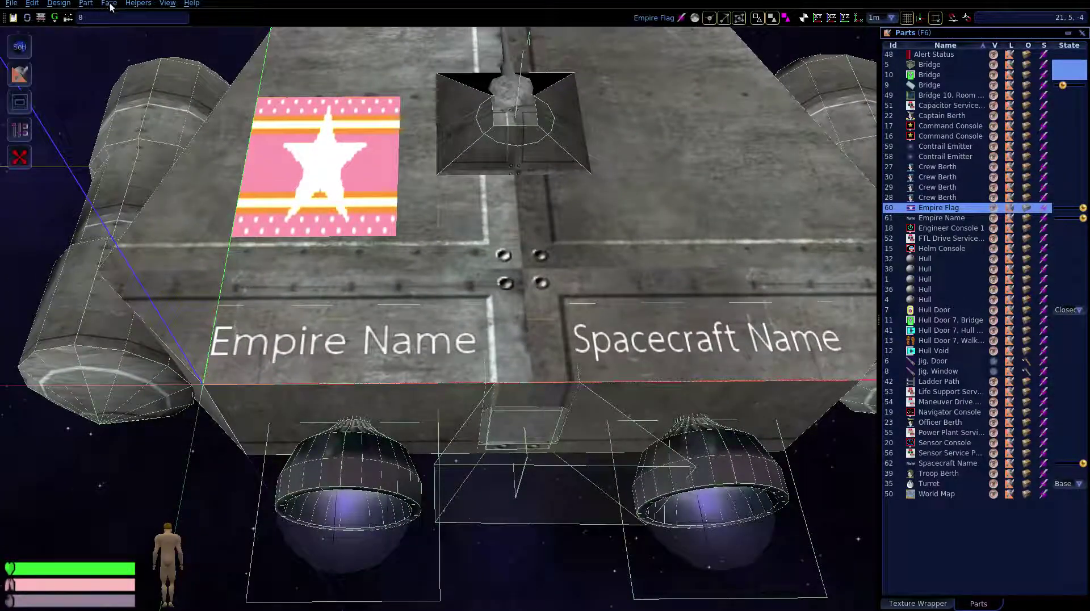
# Place a Captain's Name decal beneath the Spacecraft Name decal along the upper hull's stern edge, using 0.1 m grid spacing
pyautogui.click(109, 3)
pyautogui.moveTo(96, 5)
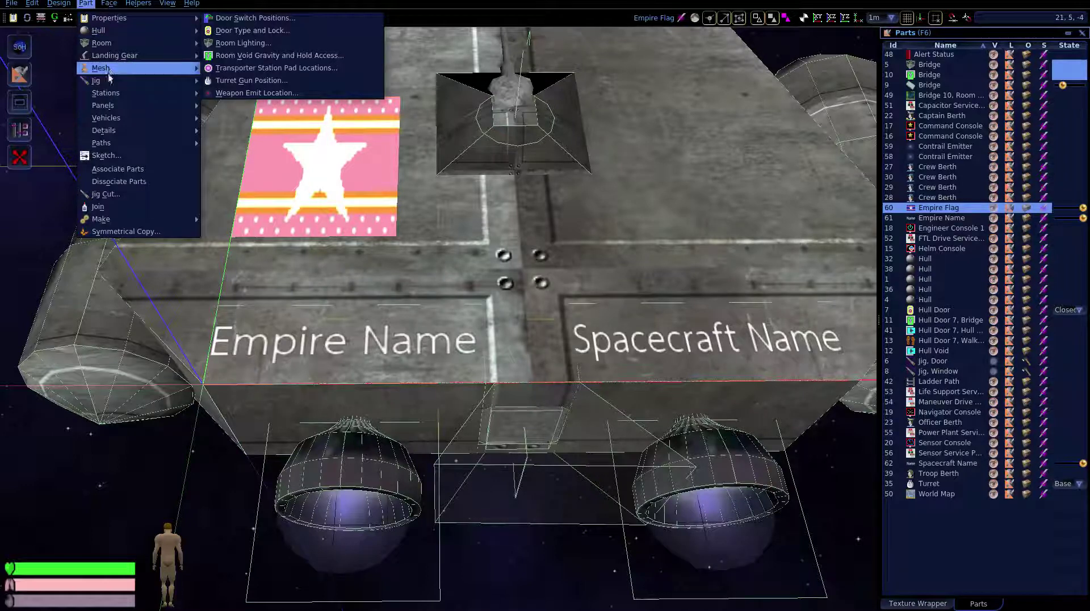
pyautogui.moveTo(108, 82)
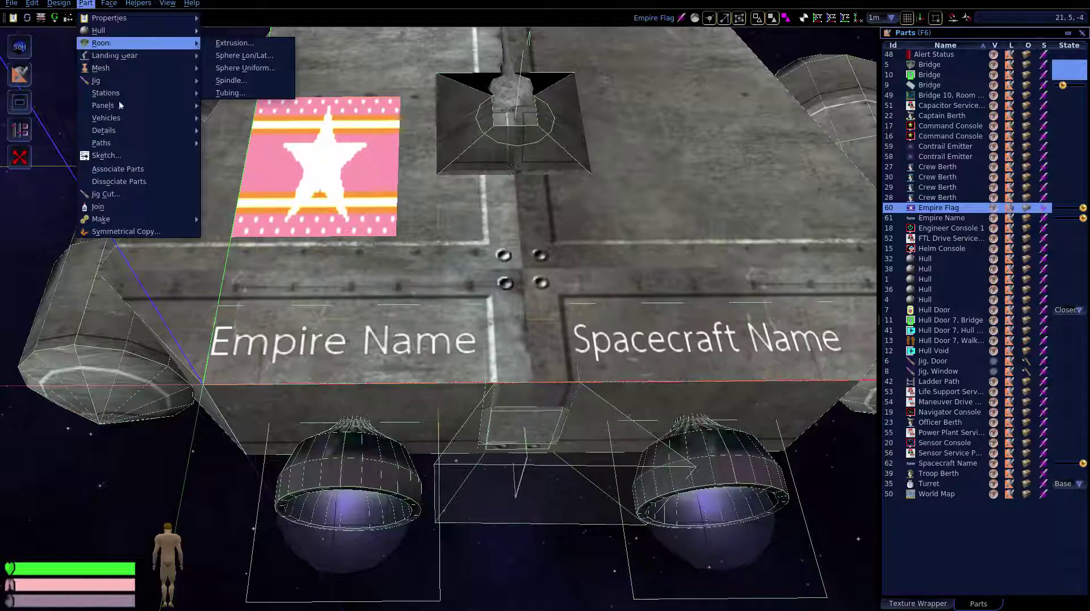
pyautogui.moveTo(114, 143)
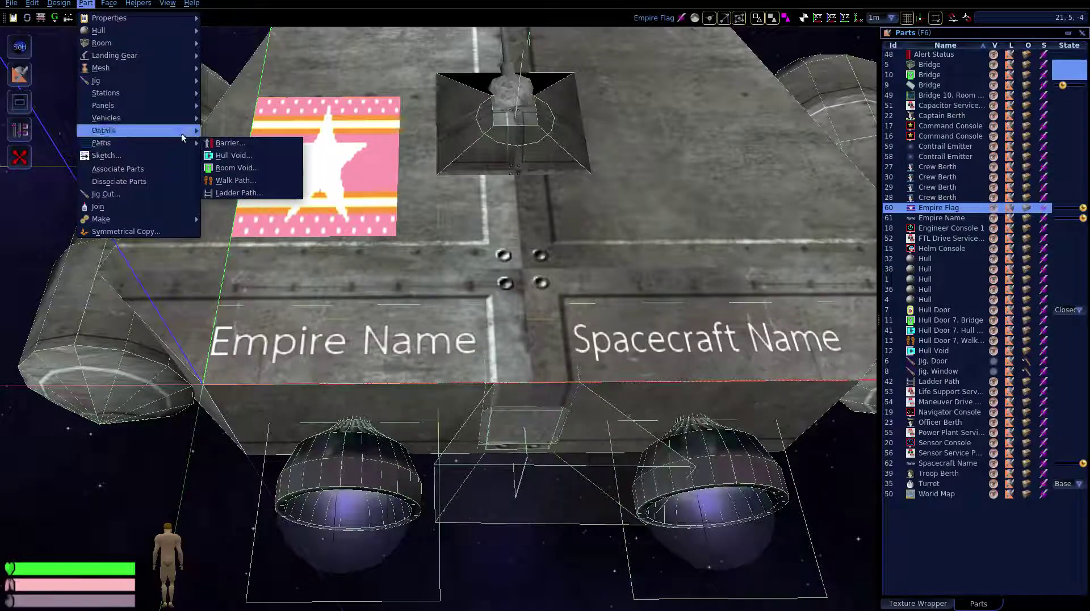
pyautogui.moveTo(185, 131)
pyautogui.moveTo(232, 160)
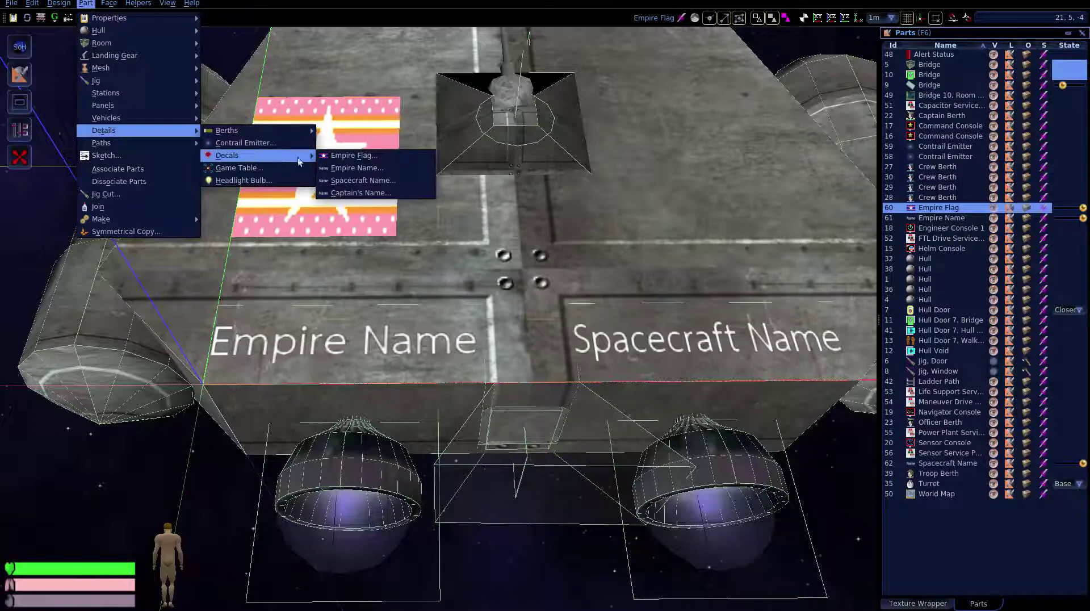
pyautogui.click(357, 192)
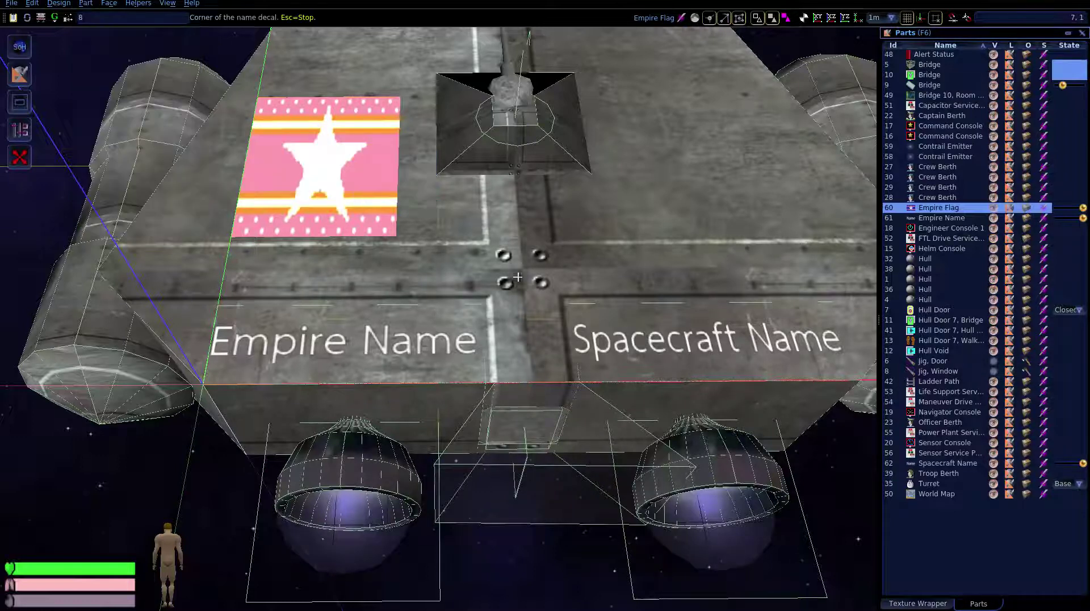
pyautogui.click(578, 380)
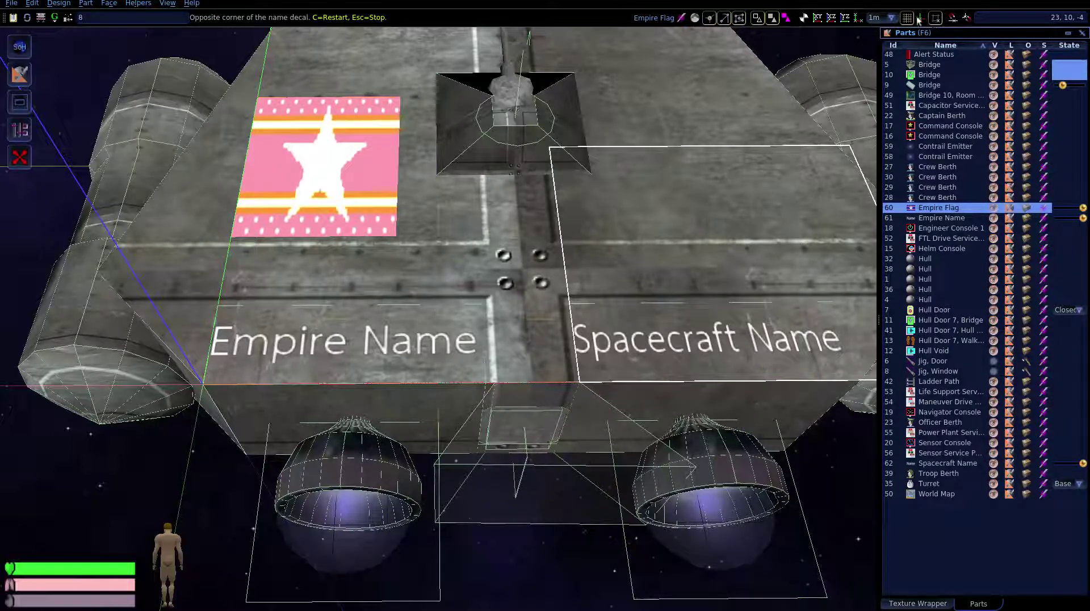
pyautogui.scroll(-1, 875, 21)
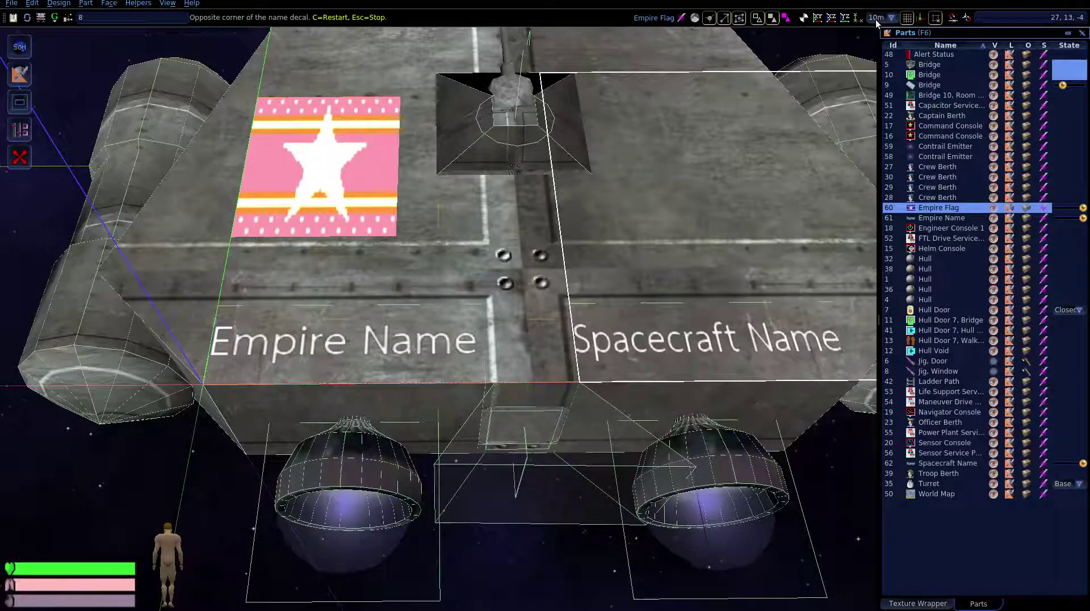
pyautogui.scroll(-2, 876, 22)
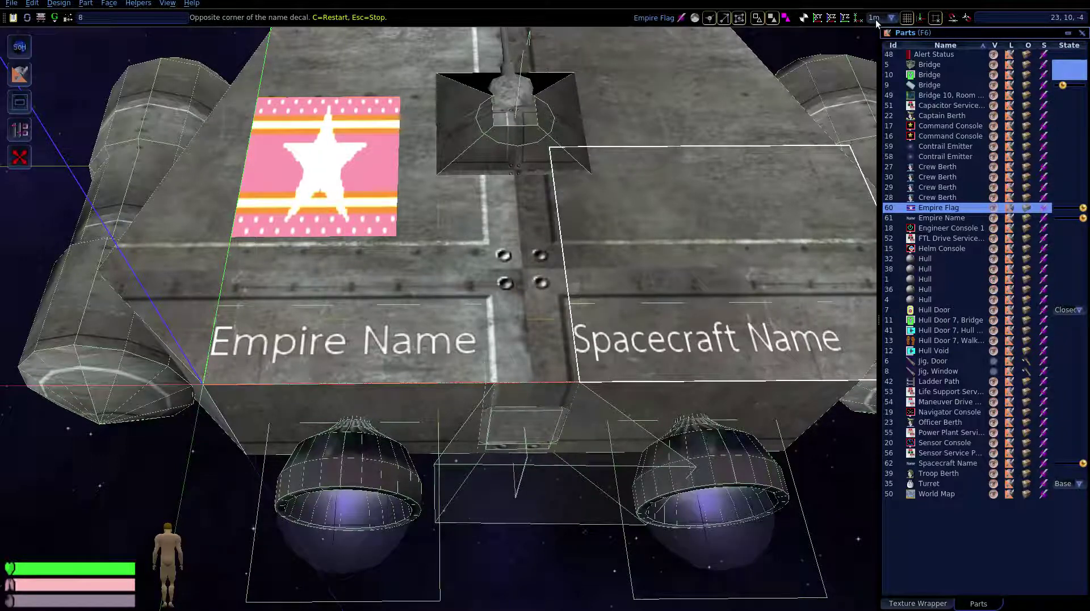
pyautogui.click(735, 365)
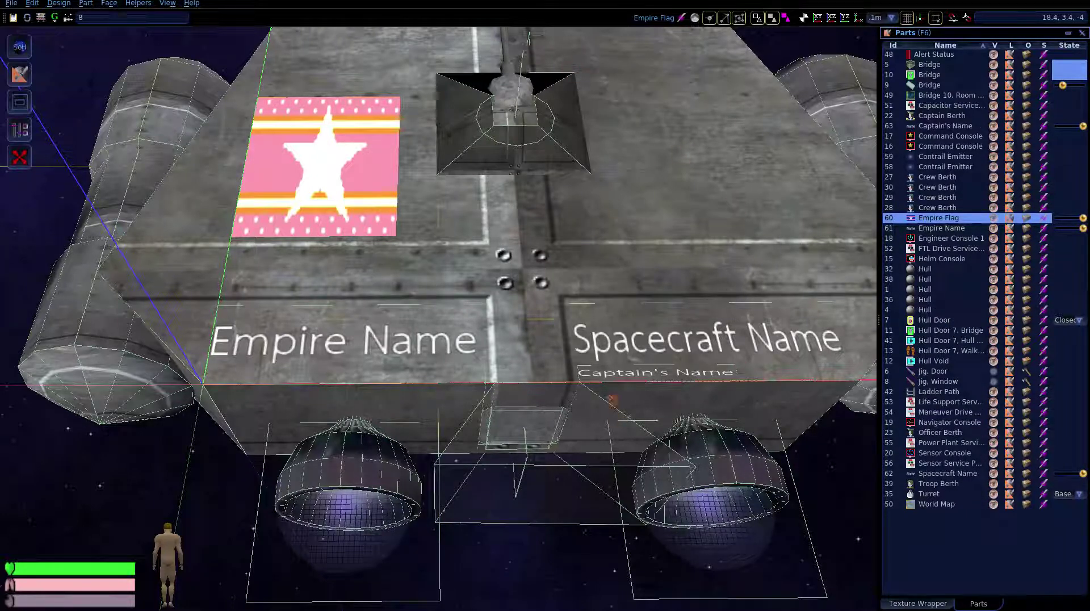
# Start placing a Game Table and relocate the grid center to the fore corner of the bridge floor
pyautogui.click(107, 4)
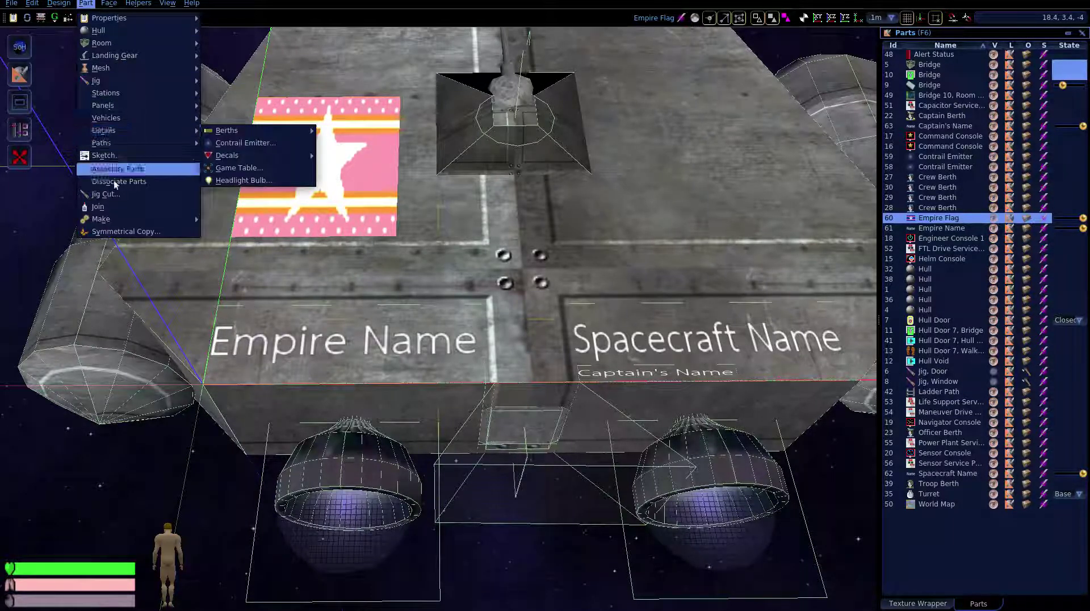
pyautogui.moveTo(107, 223)
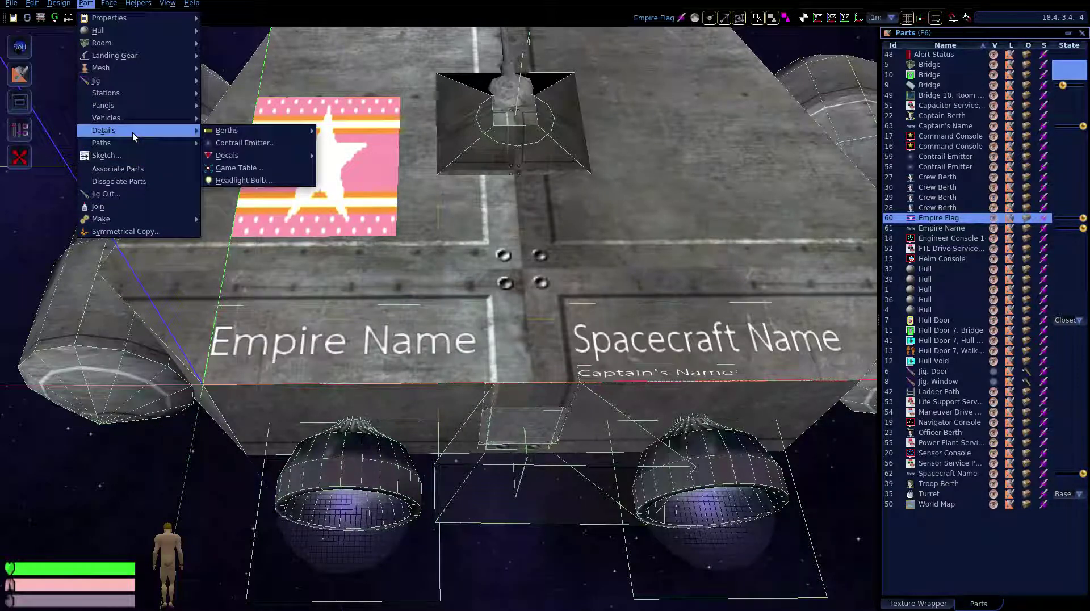
pyautogui.click(230, 167)
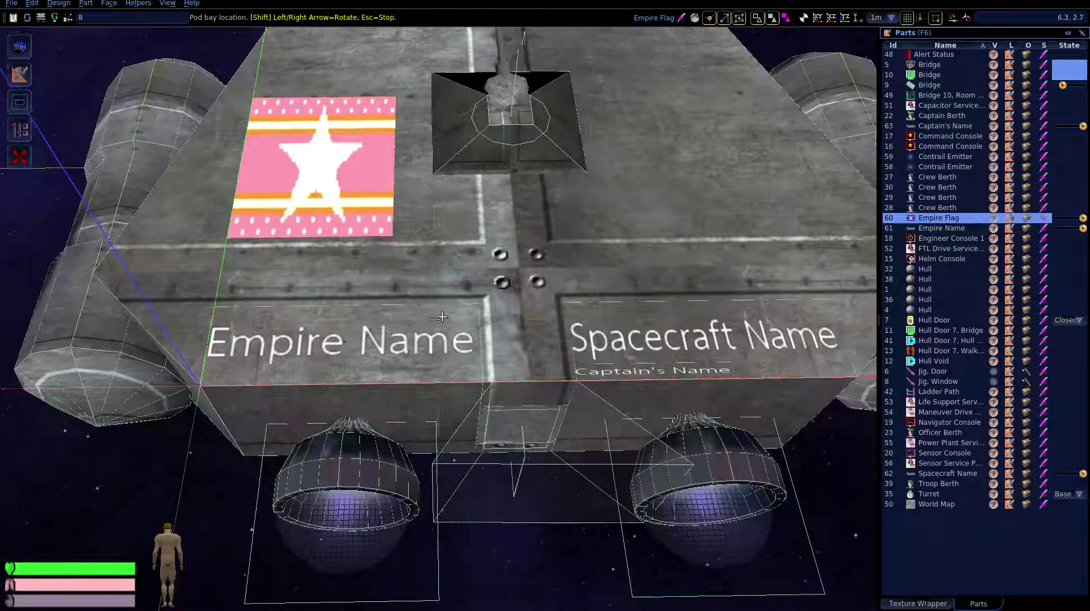
pyautogui.moveTo(437, 313); pyautogui.dragTo(438, 318, button='right')
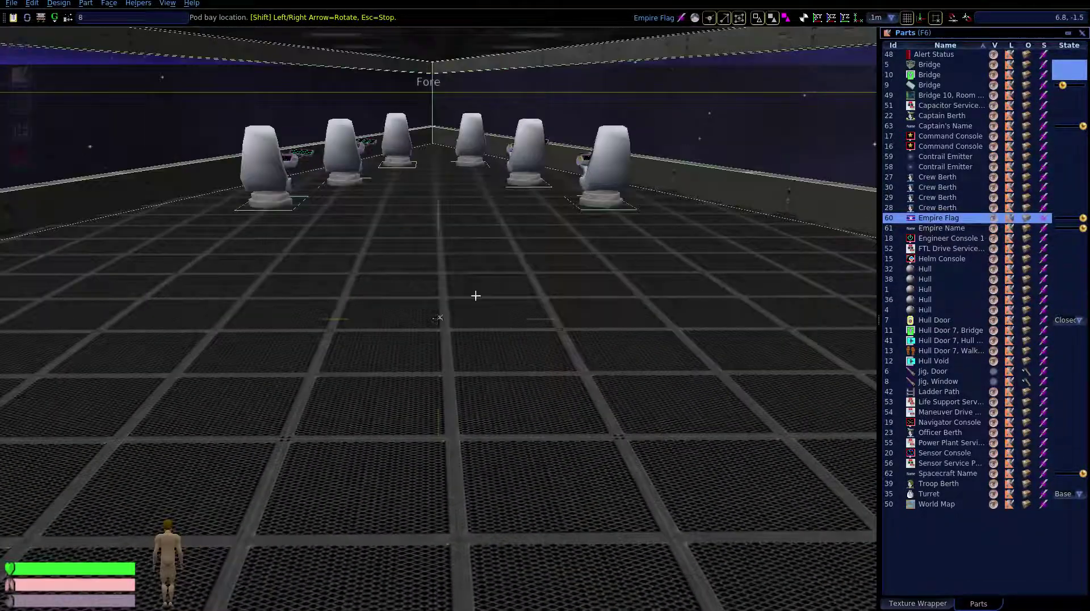
pyautogui.click(804, 18)
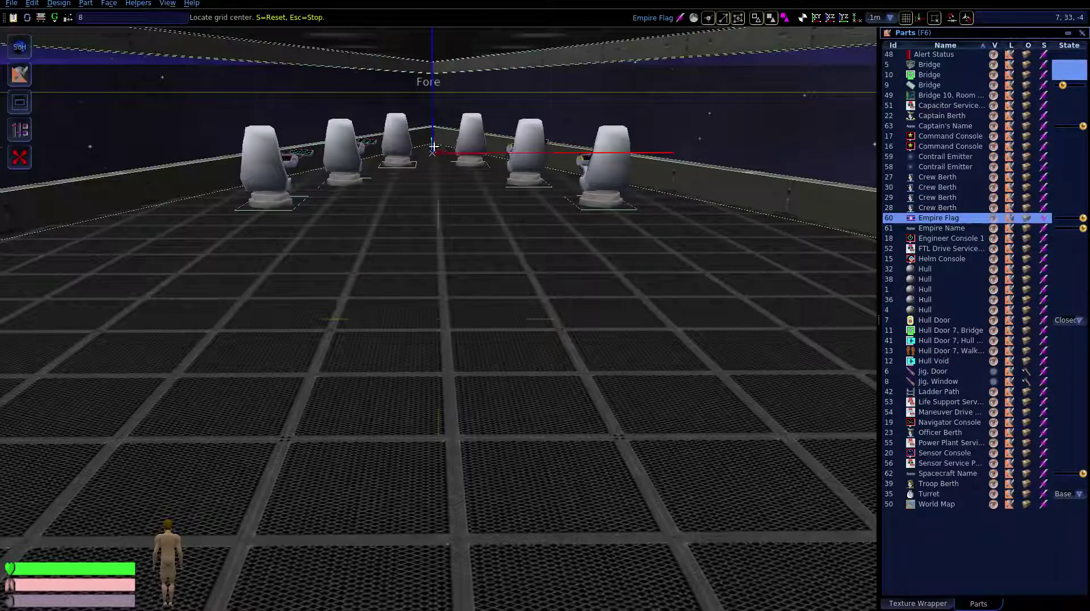
pyautogui.click(431, 144)
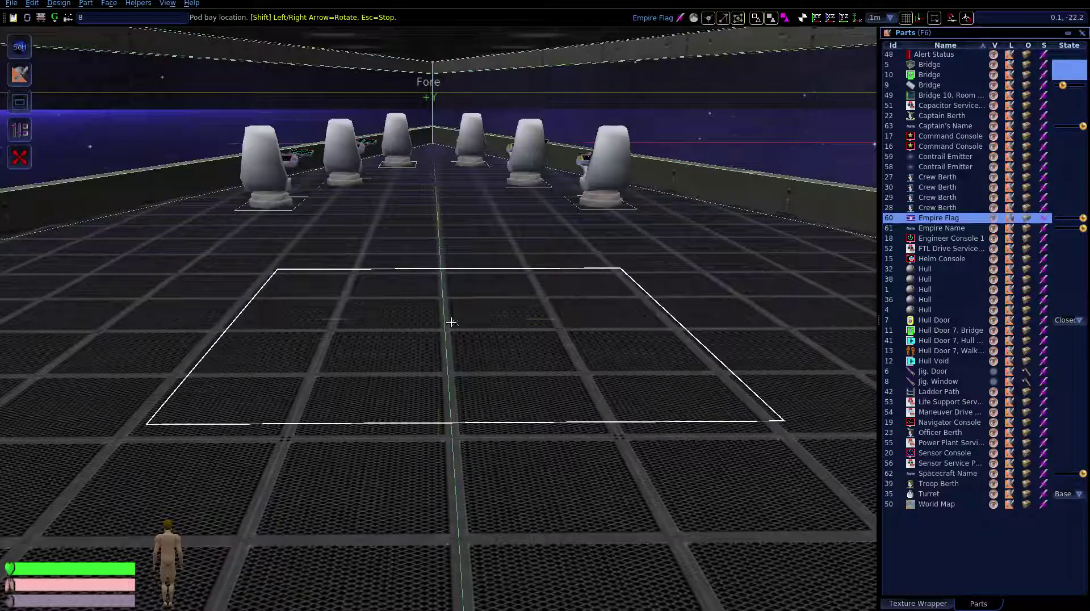
# Try rotating the game table's footprint to a diagonal orientation and turn it back square with the centerline
pyautogui.press('Right')
pyautogui.press('Right')
pyautogui.press('Right')
pyautogui.press('Right')
pyautogui.press('Right')
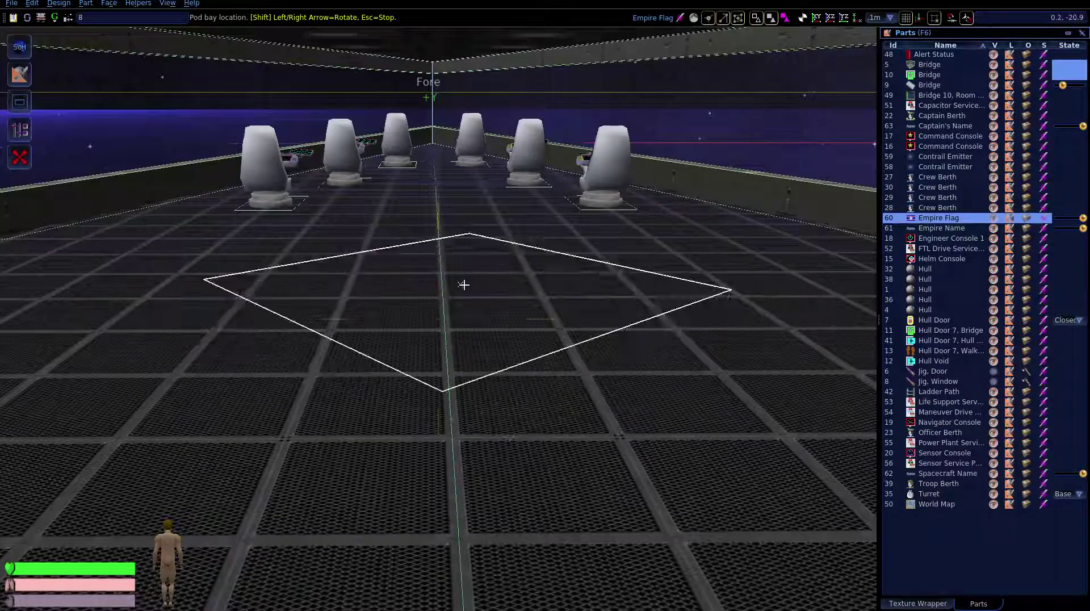
pyautogui.press('Left')
pyautogui.press('Left')
pyautogui.press('Left')
pyautogui.press('Left')
pyautogui.press('Left')
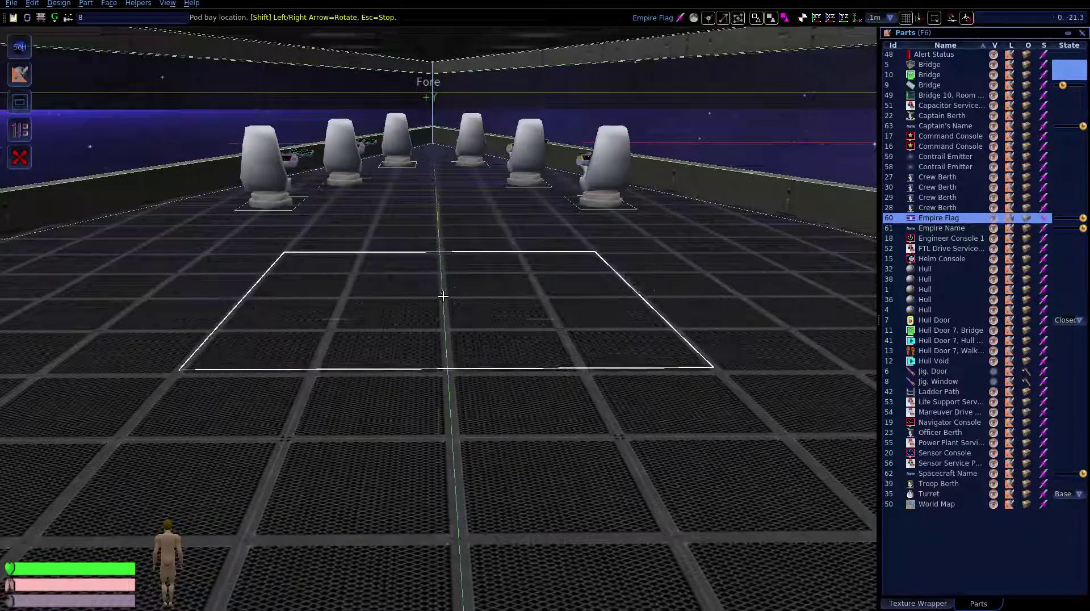
# Switch the Turret's state to its gunner position so its footprint shows on the bridge floor
pyautogui.moveTo(438, 319)
pyautogui.mouseDown(button='right')
pyautogui.moveTo(440, 331)
pyautogui.moveTo(436, 308)
pyautogui.moveTo(437, 319)
pyautogui.moveTo(414, 320)
pyautogui.moveTo(437, 318)
pyautogui.mouseUp(button='right')
pyautogui.scroll(5, 437, 318)
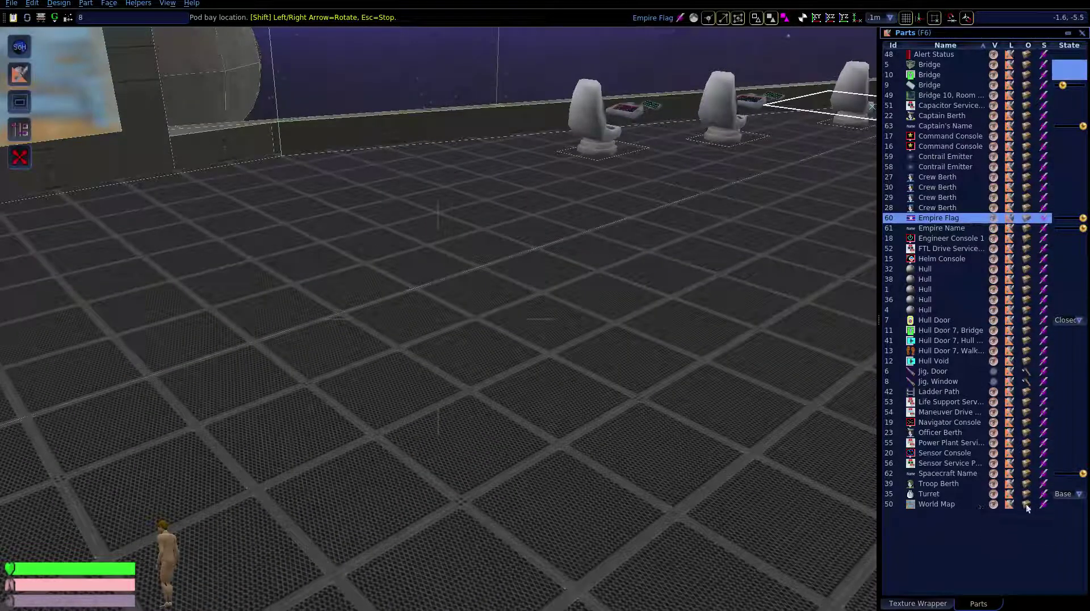
pyautogui.scroll(-1, 1065, 498)
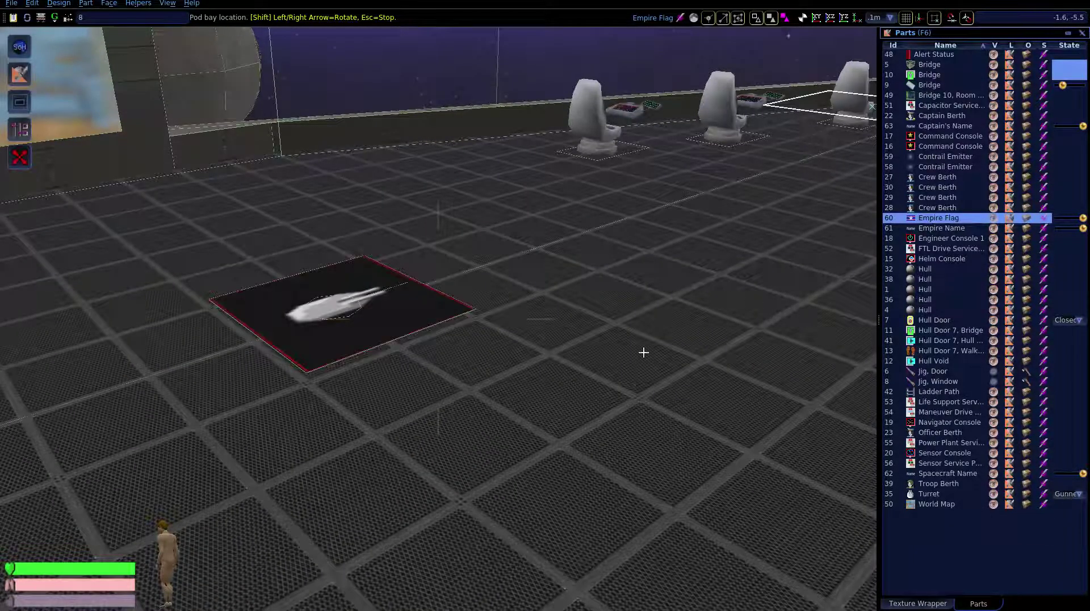
# Place the Game Table on the bridge floor's centerline at 0, -18.4 from the grid center and finish placing
pyautogui.moveTo(658, 221); pyautogui.dragTo(438, 318, button='right')
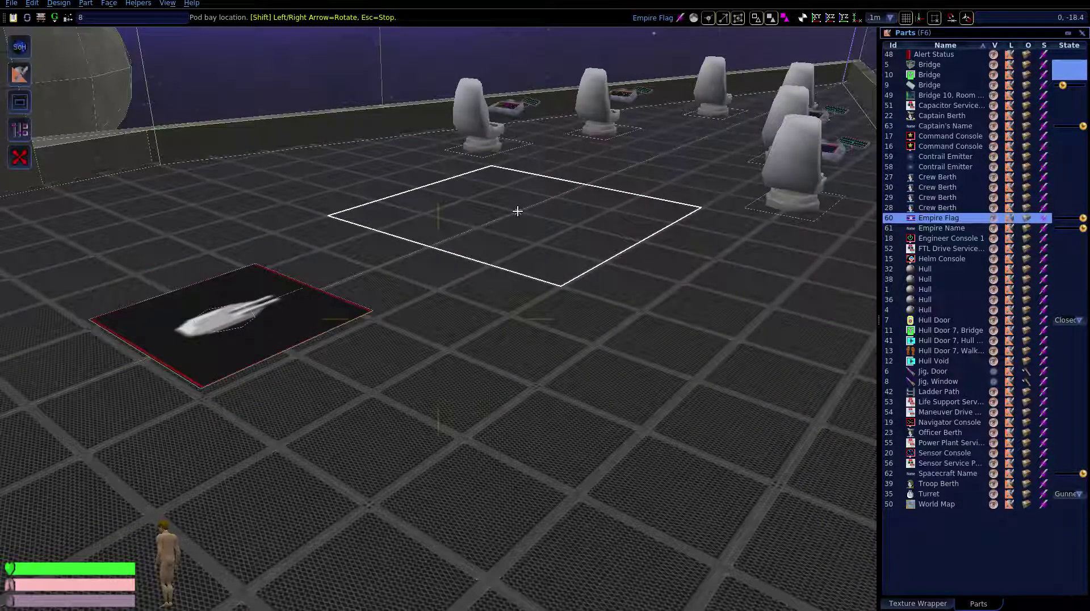
pyautogui.click(517, 211)
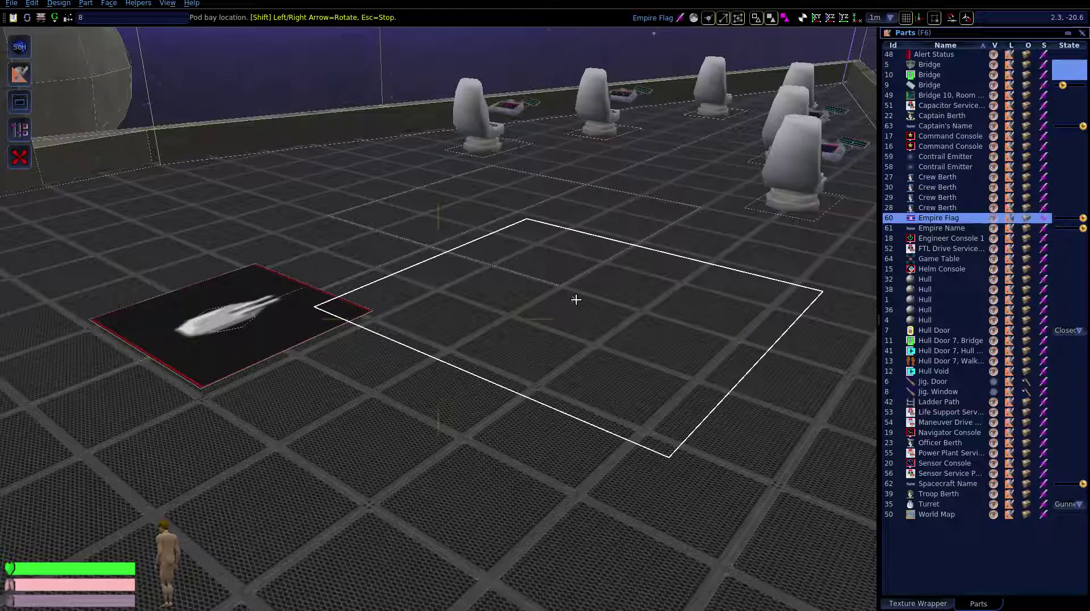
pyautogui.press('Escape')
# Run the design simulation to examine the game table and its chairs on the bridge, and return to editing
pyautogui.moveTo(577, 300); pyautogui.dragTo(840, 319, button='right')
pyautogui.press('a')
pyautogui.press('a')
pyautogui.press('w')
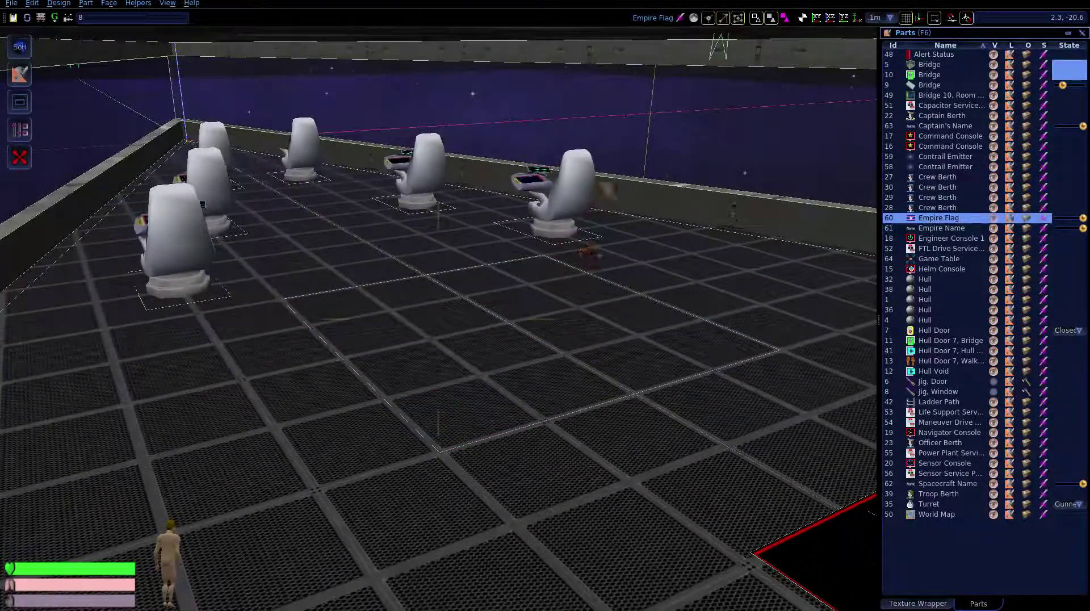
pyautogui.press('w')
pyautogui.moveTo(438, 319); pyautogui.dragTo(352, 403, button='right')
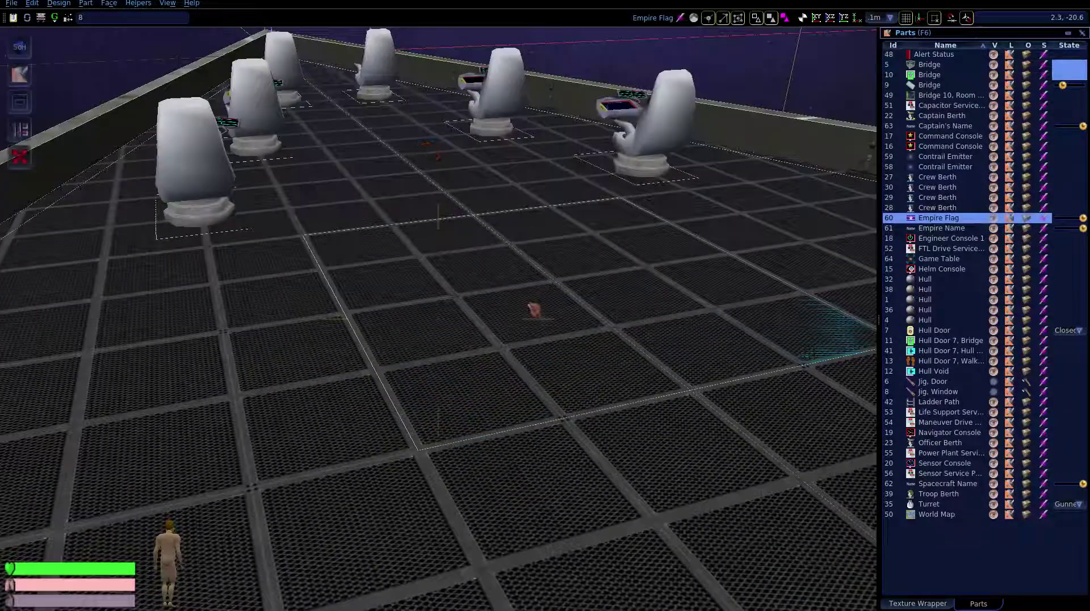
pyautogui.click(68, 18)
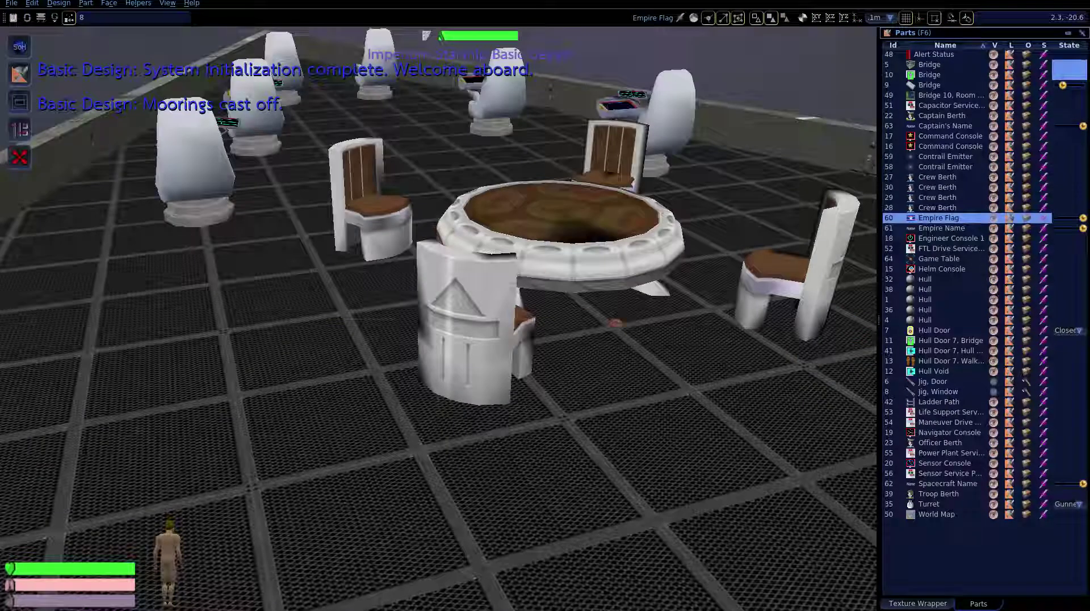
pyautogui.press('s')
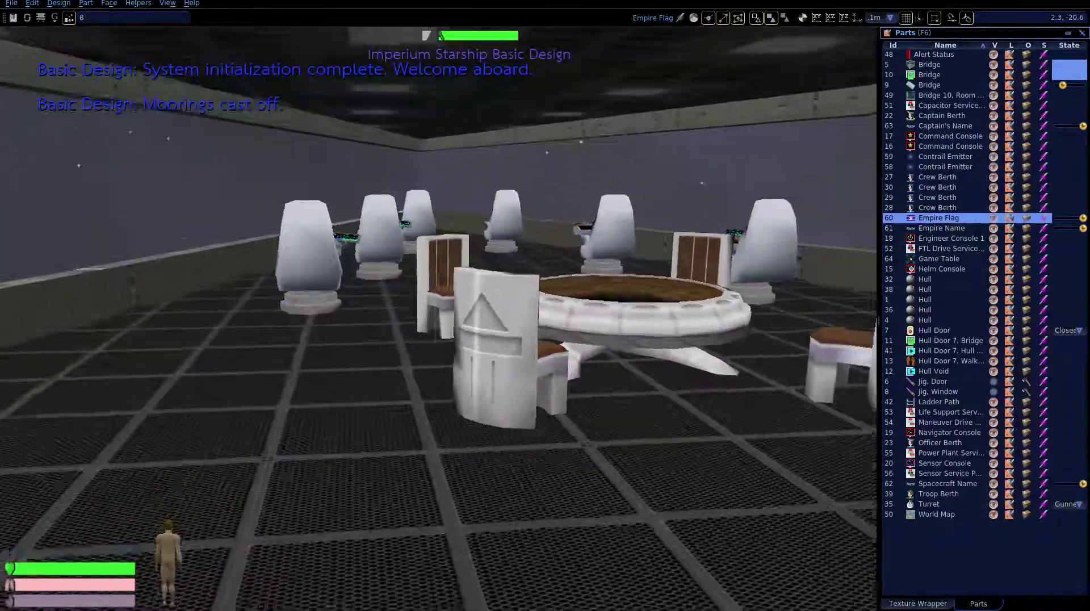
pyautogui.press('s')
pyautogui.press('Escape')
pyautogui.click(68, 18)
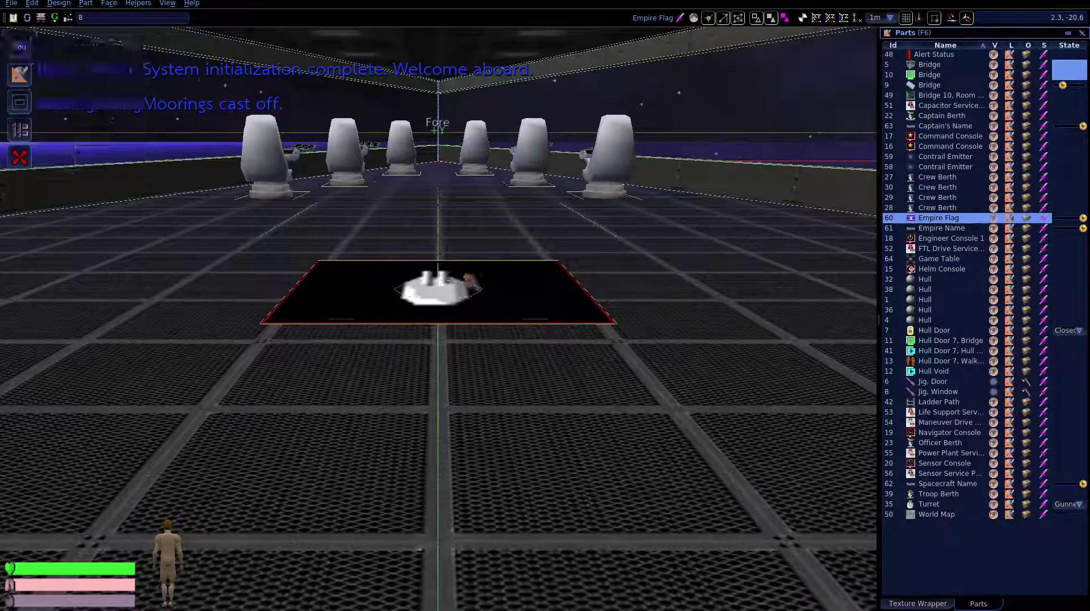
pyautogui.click(88, 4)
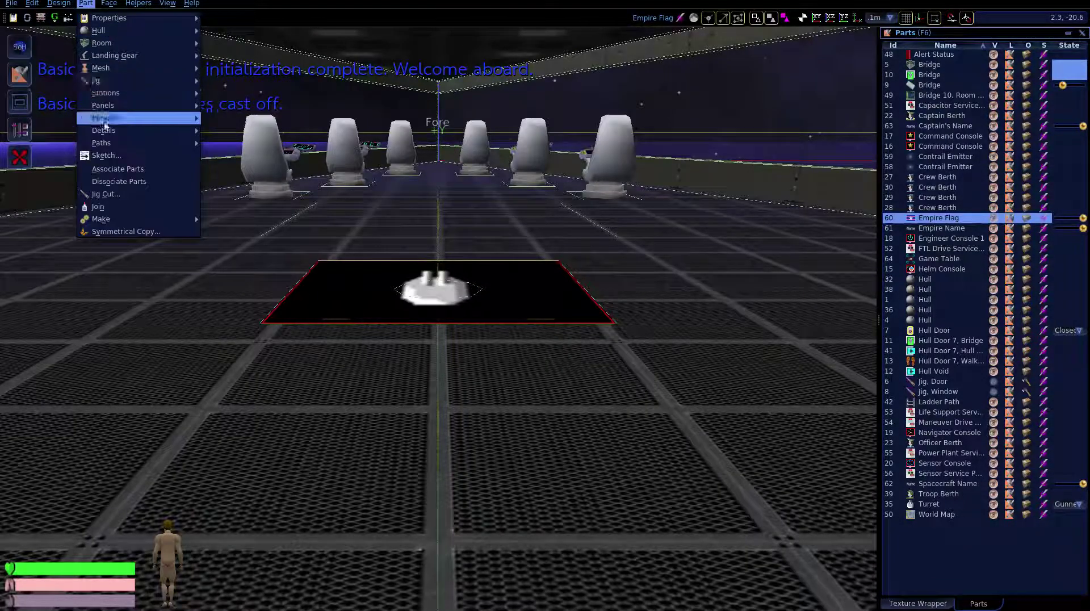
pyautogui.moveTo(103, 131)
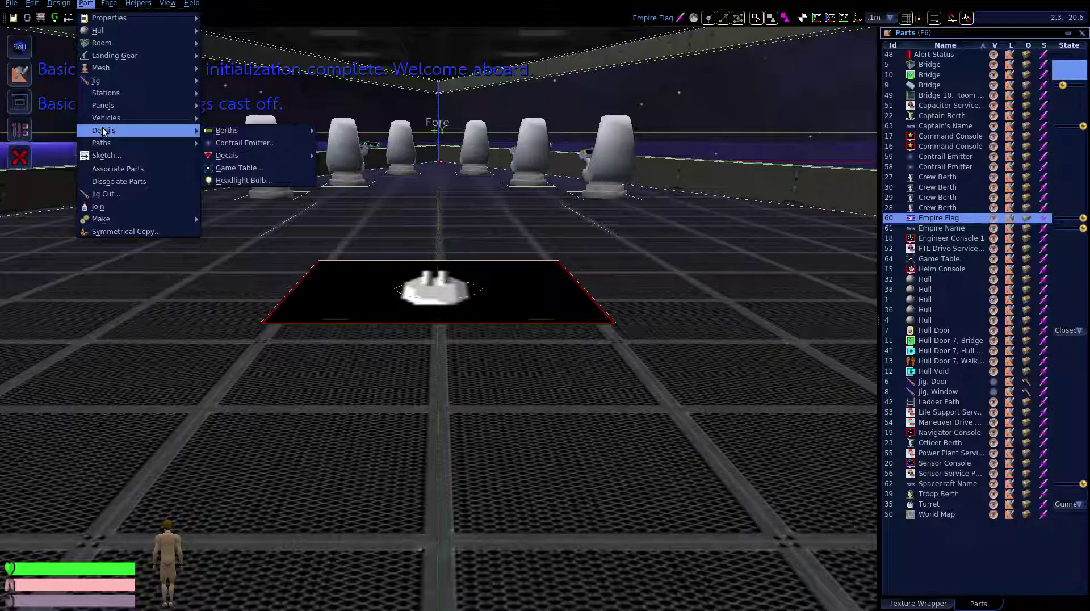
pyautogui.click(235, 180)
# Relocate the grid center to the lower bow tip of the main hull, below the bridge windows
pyautogui.moveTo(647, 255); pyautogui.dragTo(23, 329, button='right')
pyautogui.press('w')
pyautogui.press('w')
pyautogui.moveTo(438, 317); pyautogui.dragTo(245, 386, button='right')
pyautogui.press('w')
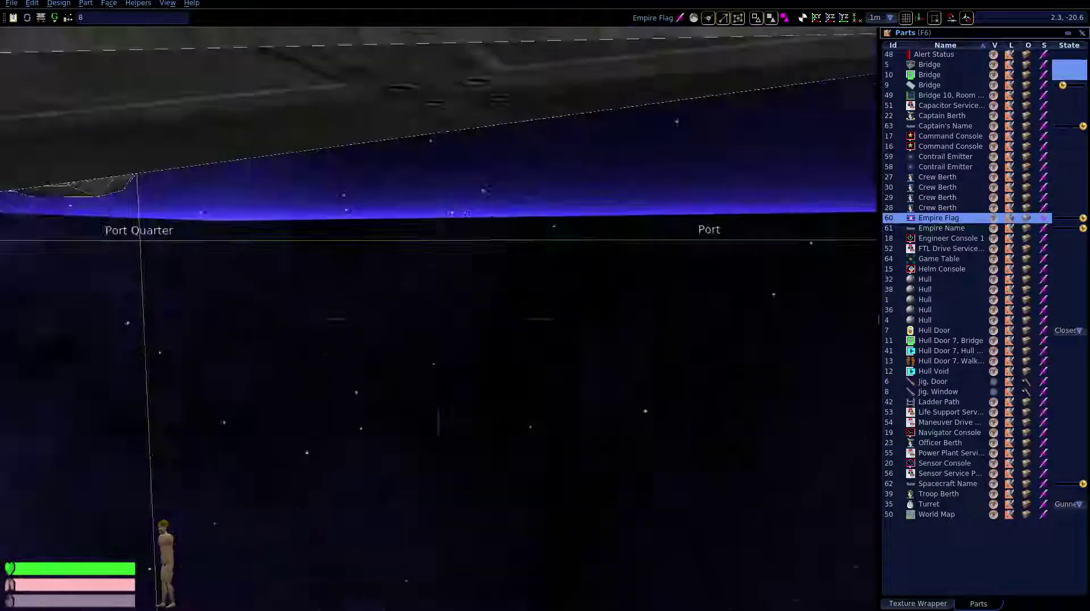
pyautogui.press('s')
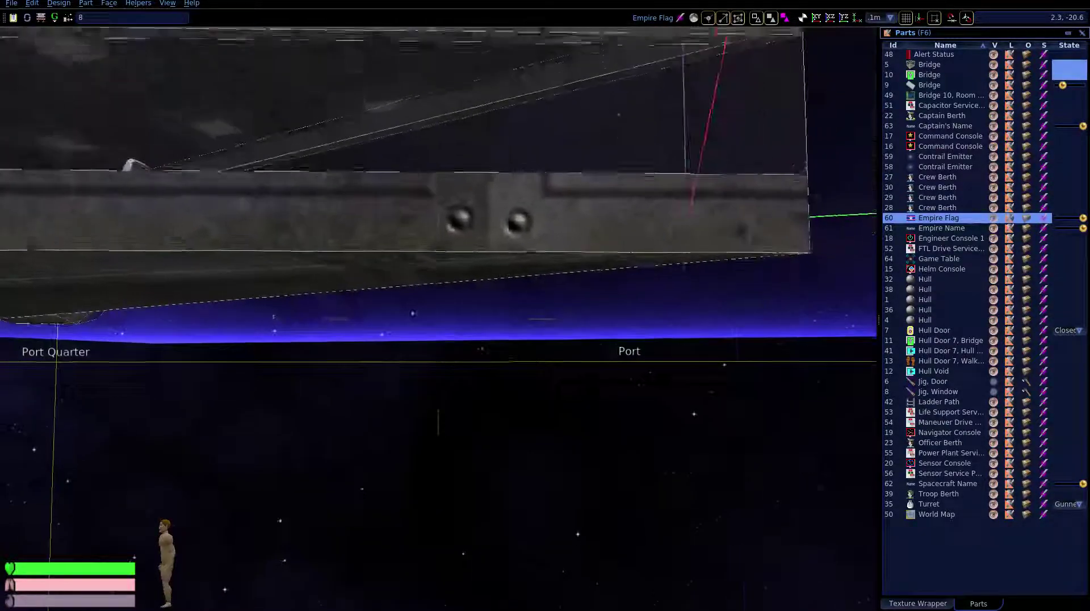
pyautogui.press('s')
pyautogui.press('c')
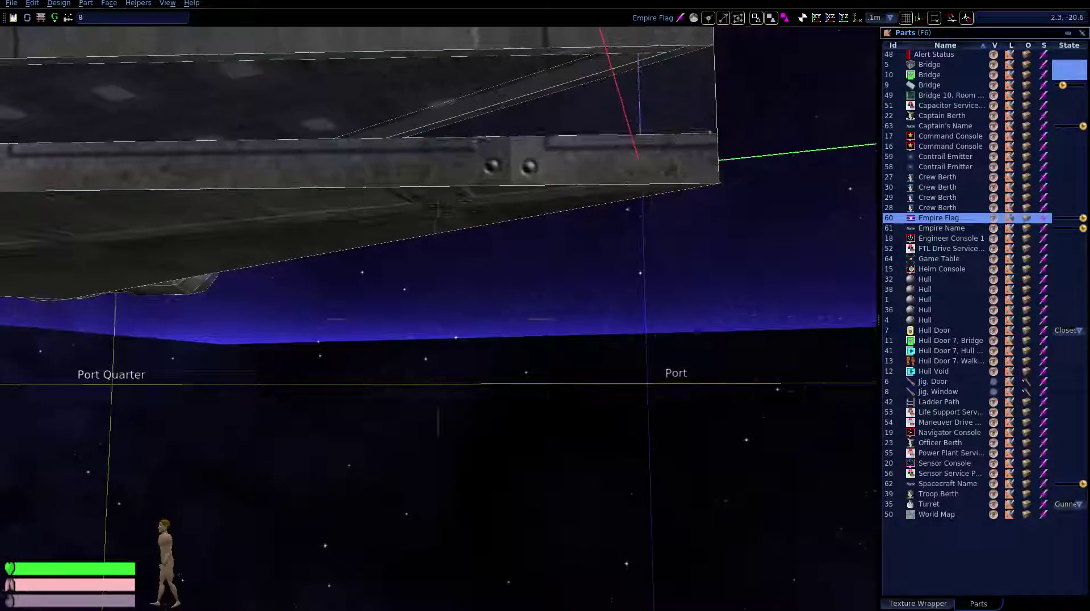
pyautogui.press('w')
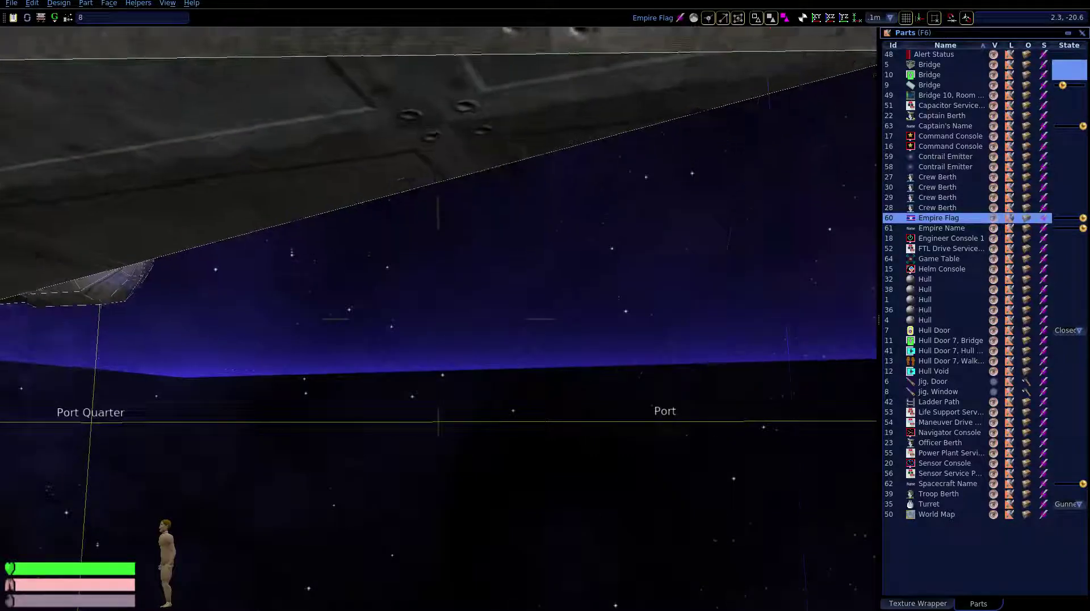
pyautogui.press('Escape')
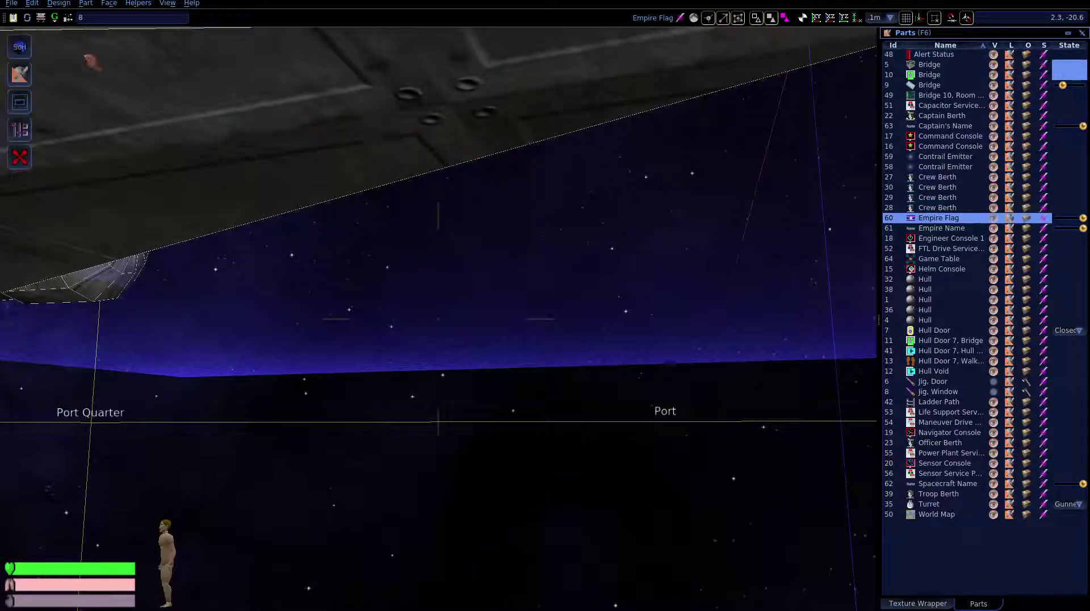
pyautogui.moveTo(482, 250); pyautogui.dragTo(682, 202, button='right')
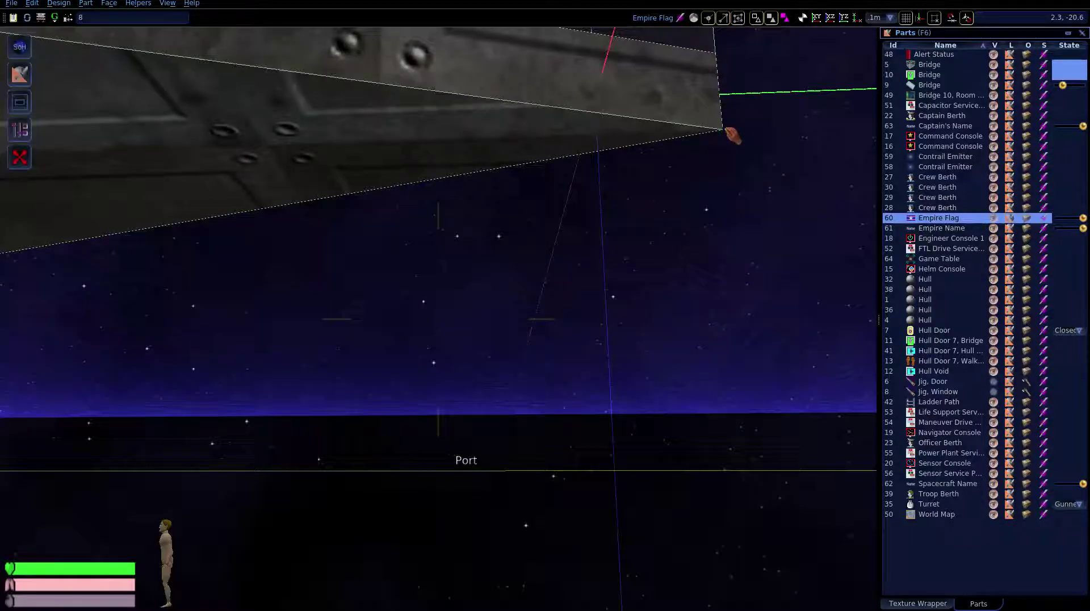
pyautogui.click(800, 20)
pyautogui.click(724, 130)
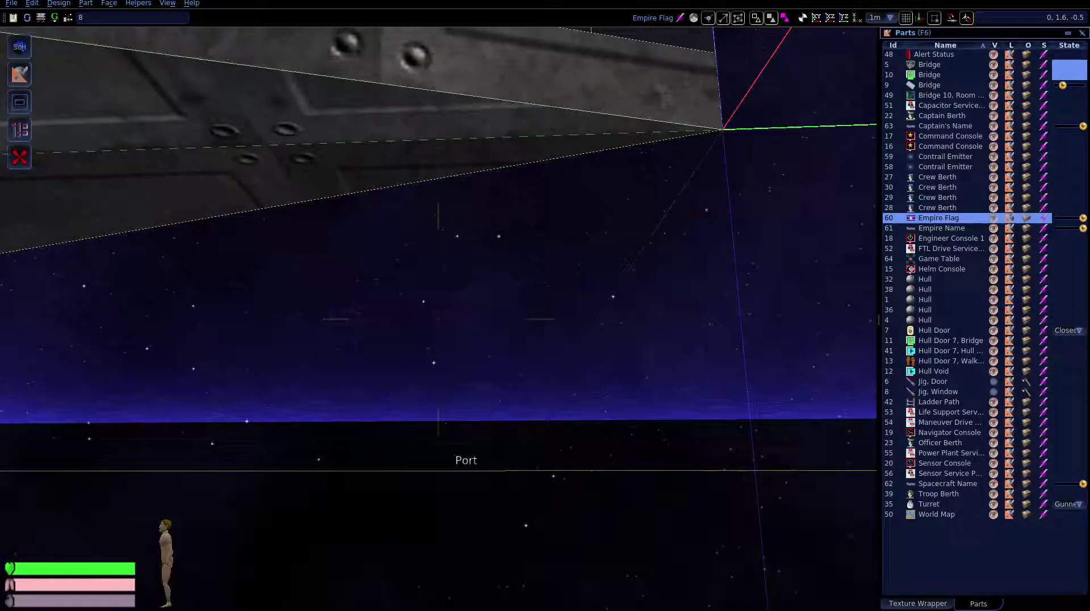
pyautogui.moveTo(724, 130); pyautogui.dragTo(440, 149, button='right')
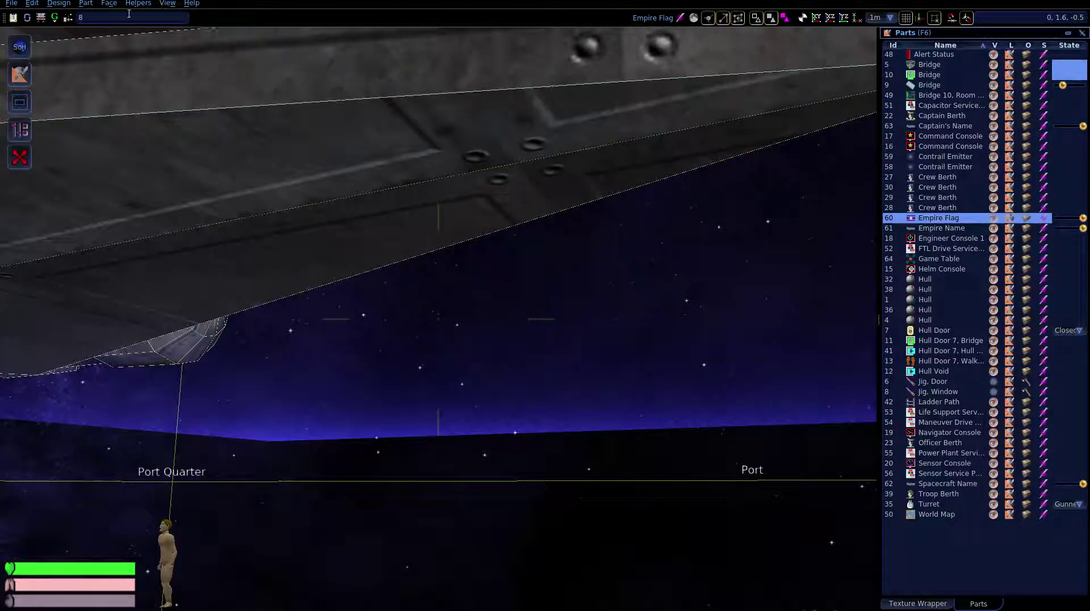
pyautogui.click(59, 3)
pyautogui.moveTo(85, 3)
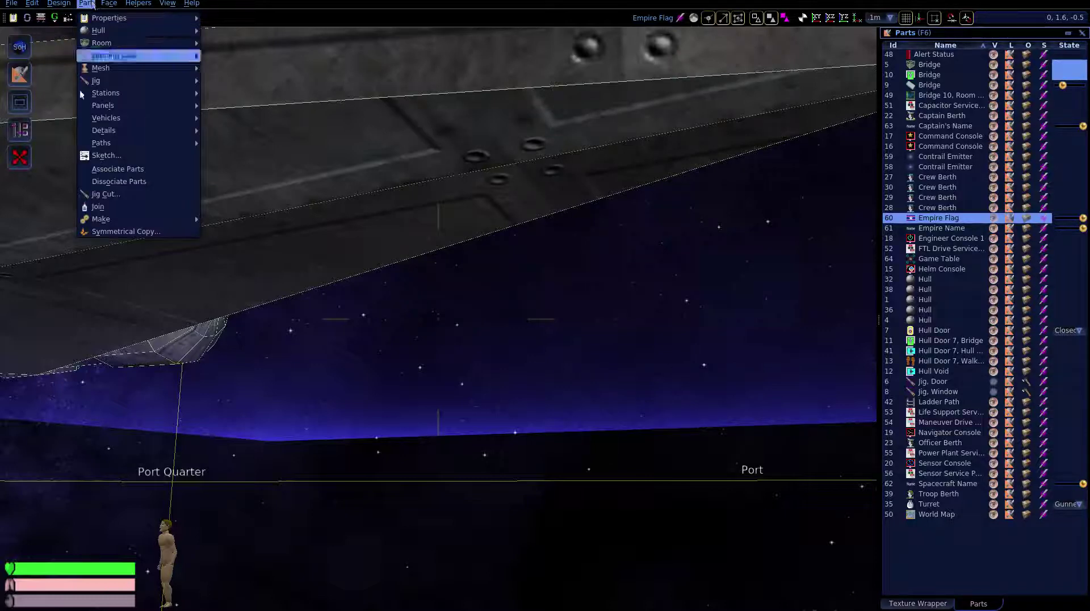
pyautogui.moveTo(114, 133)
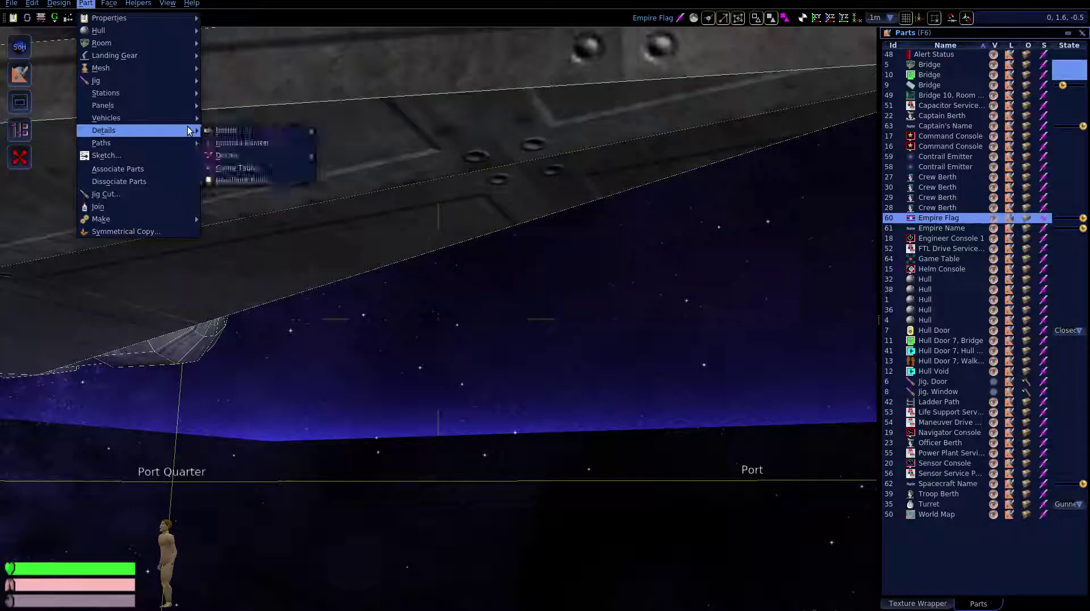
pyautogui.click(251, 180)
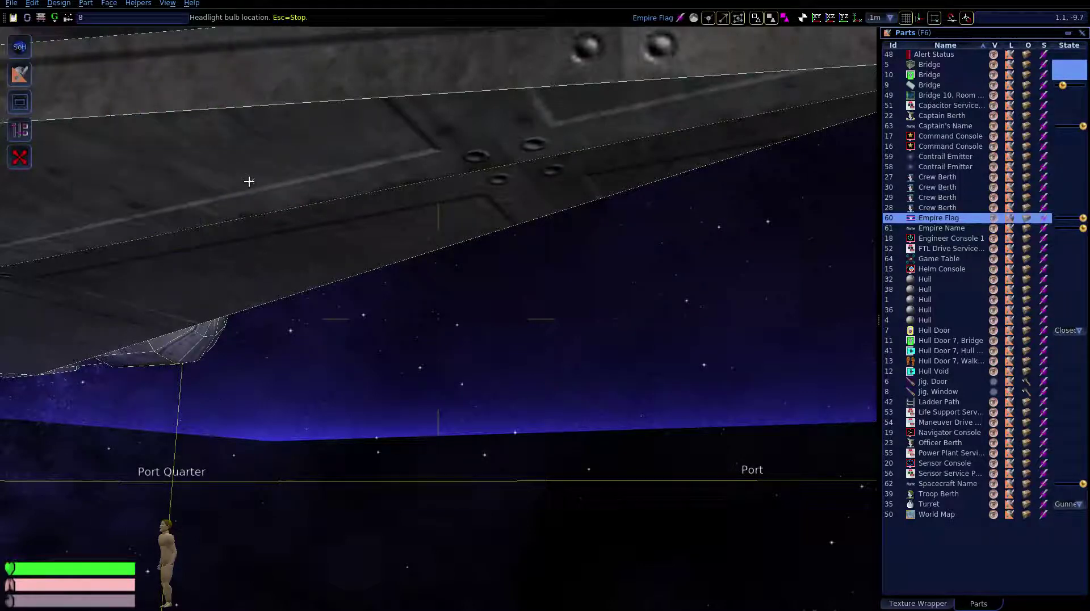
pyautogui.click(514, 162)
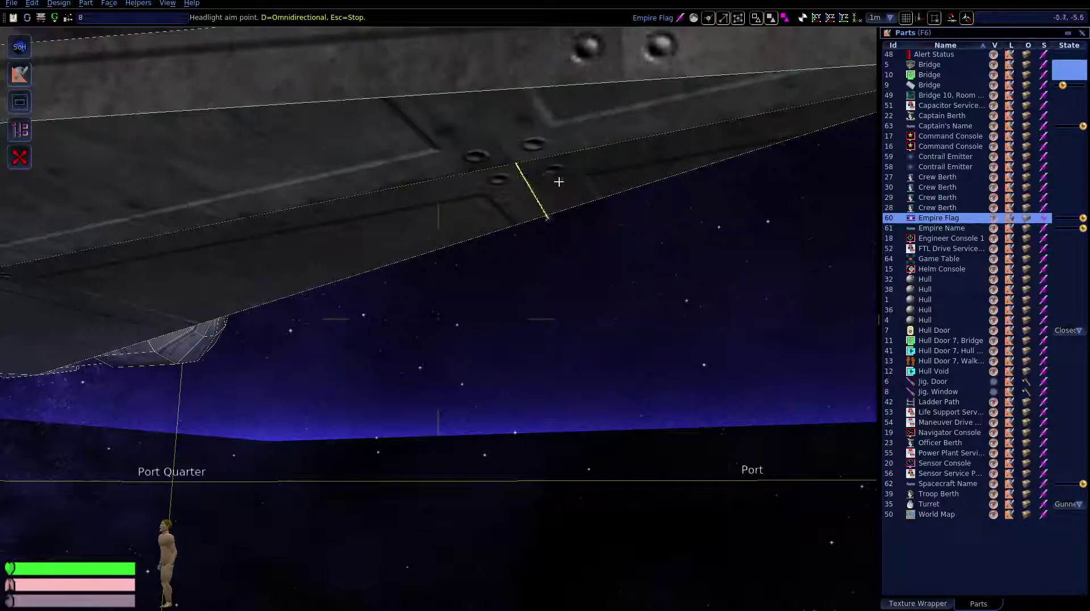
pyautogui.click(558, 187)
pyautogui.moveTo(558, 218); pyautogui.dragTo(670, 218, button='right')
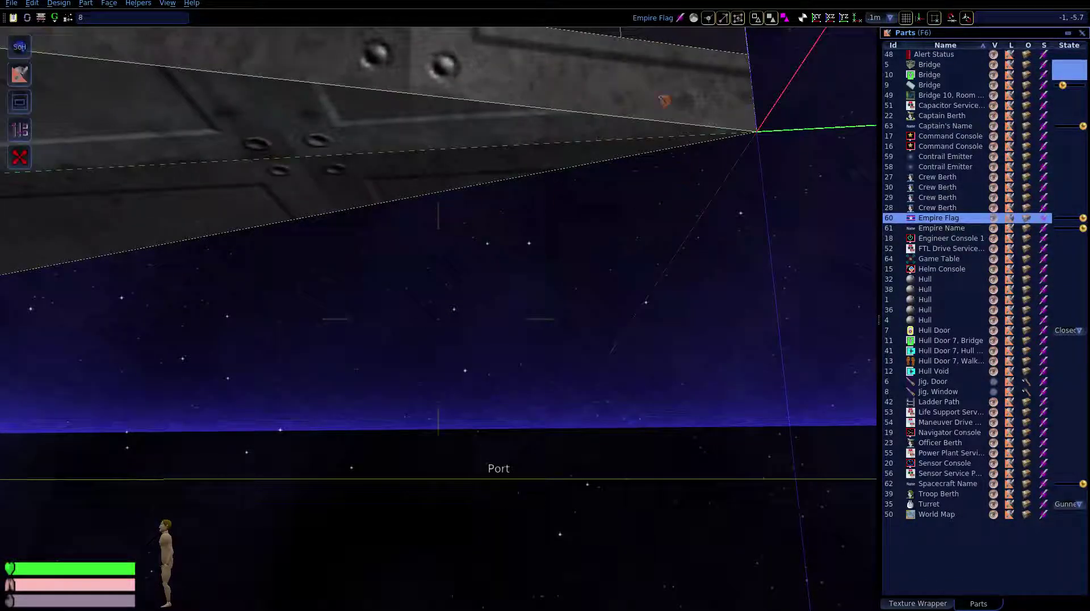
# Relocate the grid center to 0, -6 on the hull's underside and create a longitude/latitude sphere hull there, 0.2 m radius, 6 by 6 steps
pyautogui.click(802, 19)
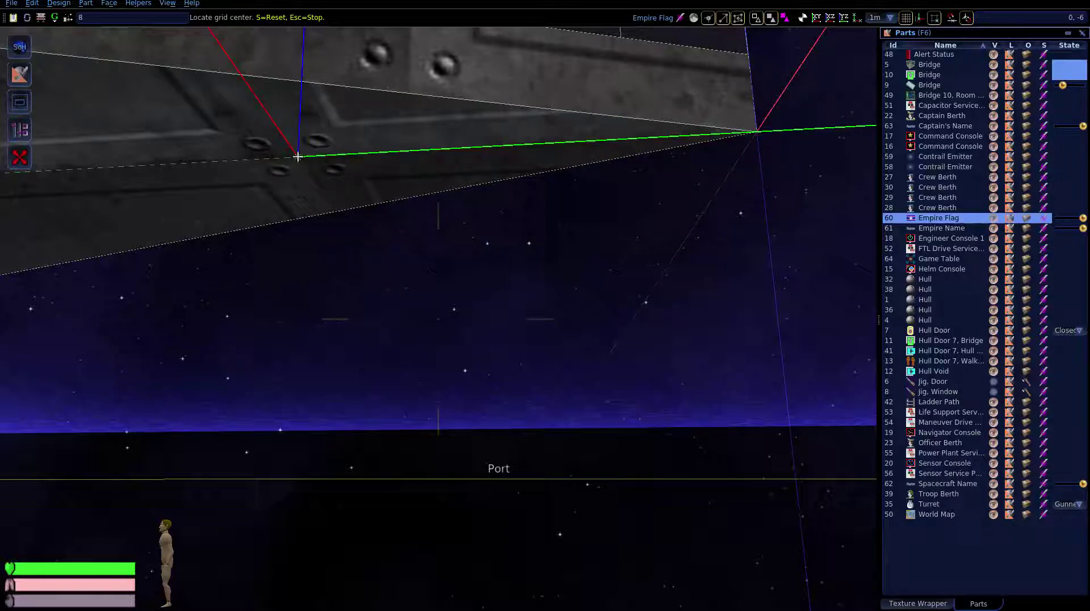
pyautogui.click(297, 157)
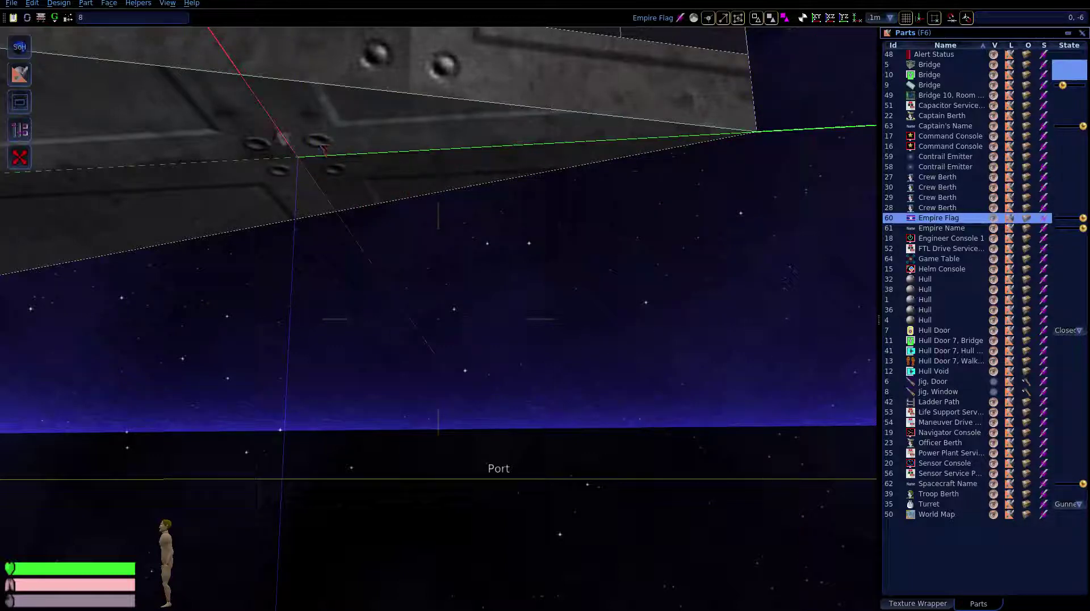
pyautogui.click(87, 3)
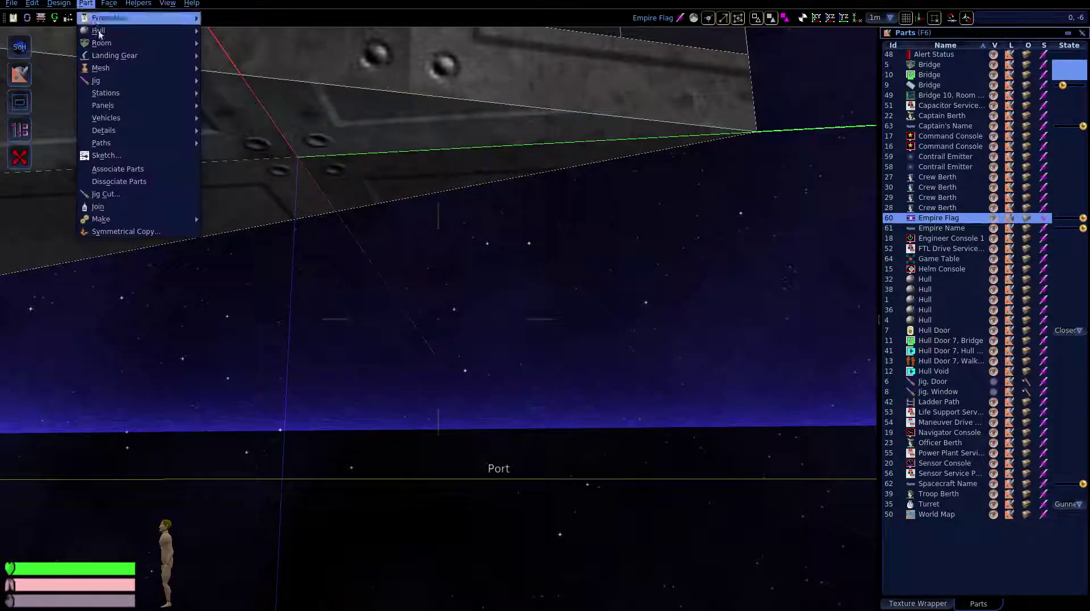
pyautogui.moveTo(119, 32)
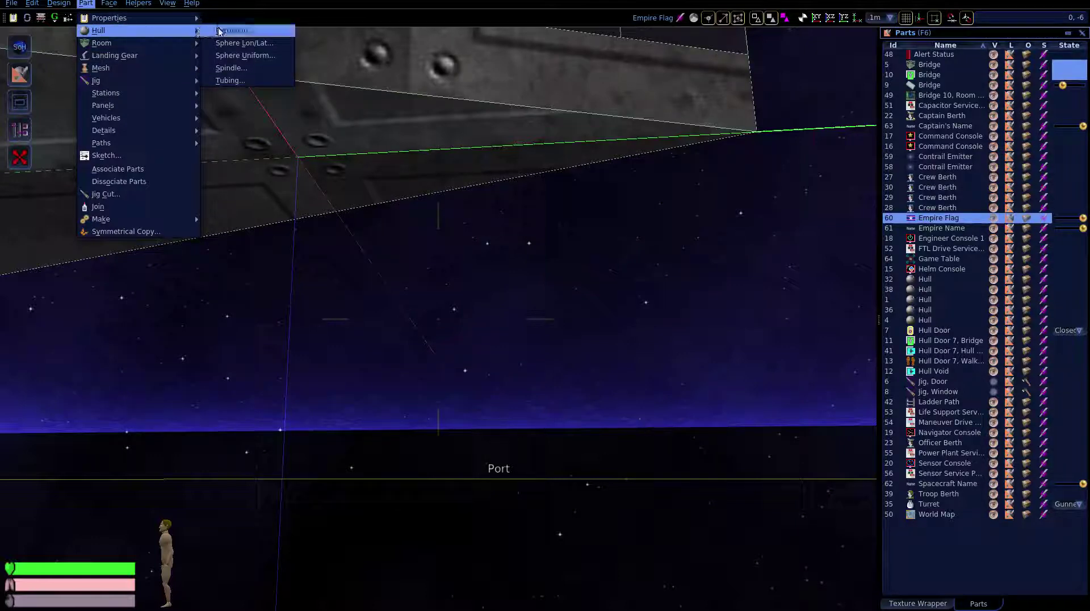
pyautogui.click(245, 56)
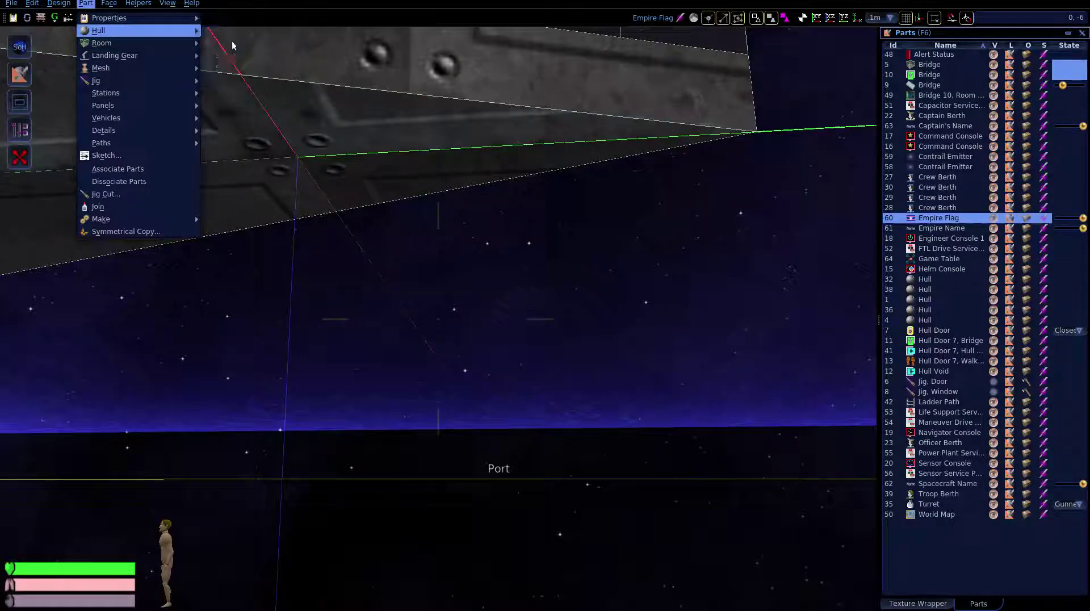
pyautogui.click(299, 158)
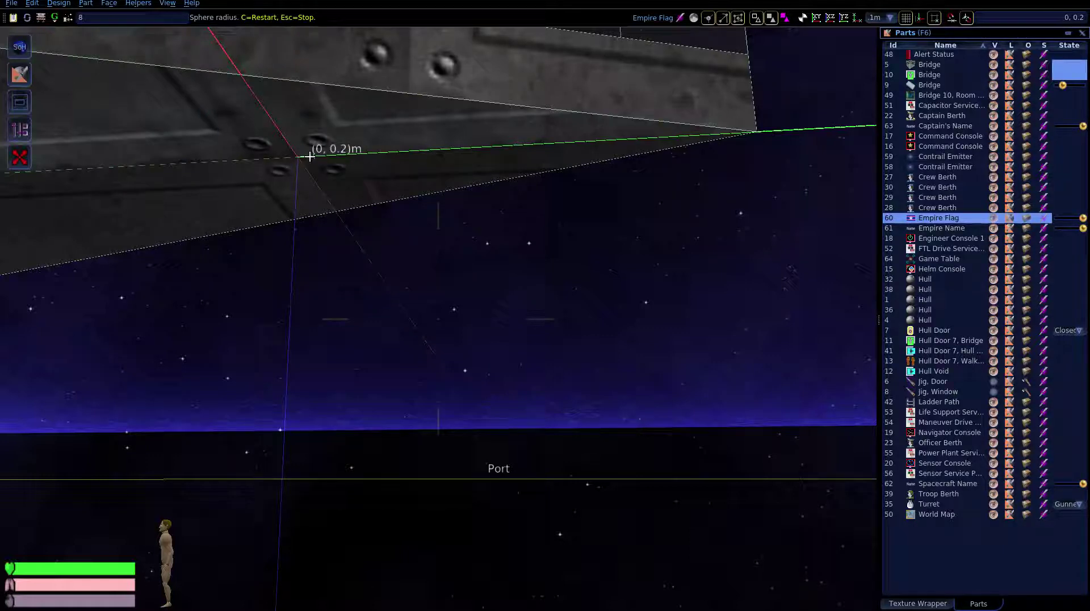
pyautogui.click(310, 156)
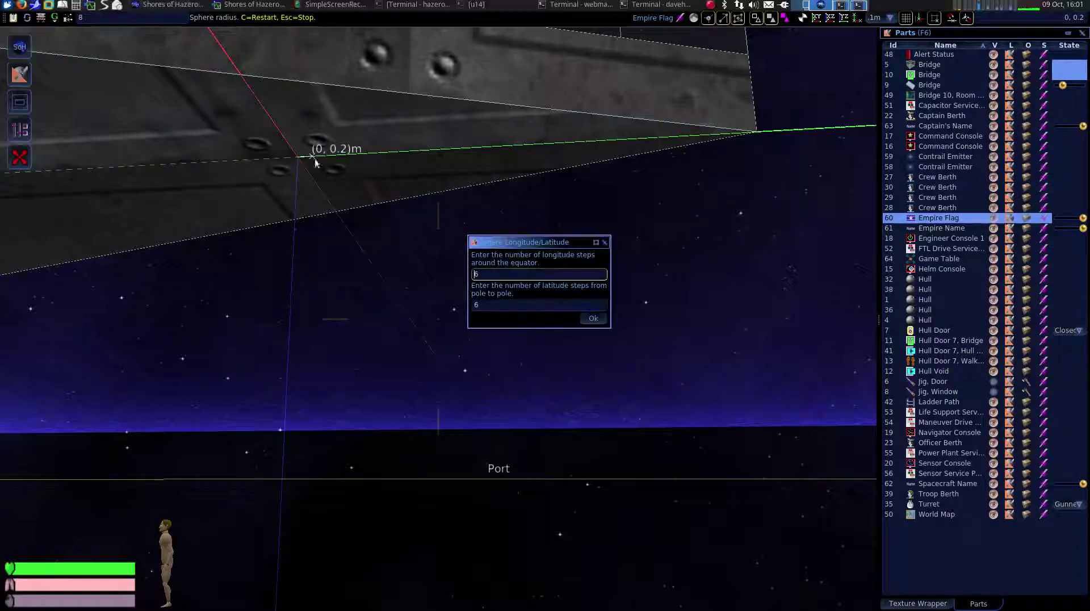
pyautogui.click(592, 319)
pyautogui.press('Escape')
# Move the new sphere hull down 0.2 m so it hangs below the main hull's underside
pyautogui.moveTo(348, 202); pyautogui.dragTo(192, 181, button='right')
pyautogui.press('w')
pyautogui.press('space')
pyautogui.press('w')
pyautogui.press('d')
pyautogui.click(478, 322)
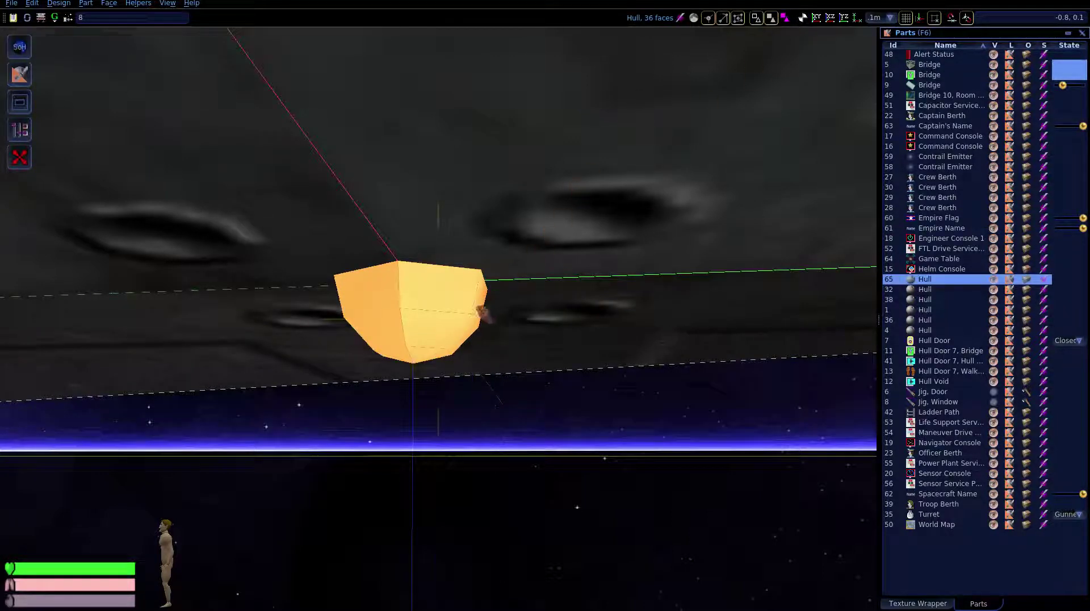
pyautogui.click(80, 17)
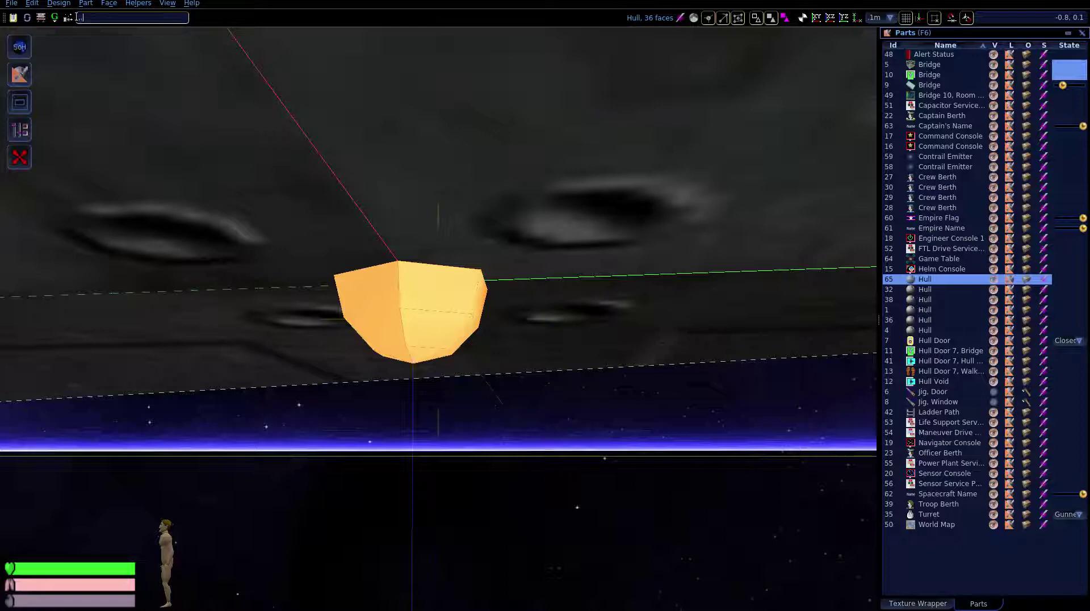
pyautogui.write('2')
pyautogui.press('Return')
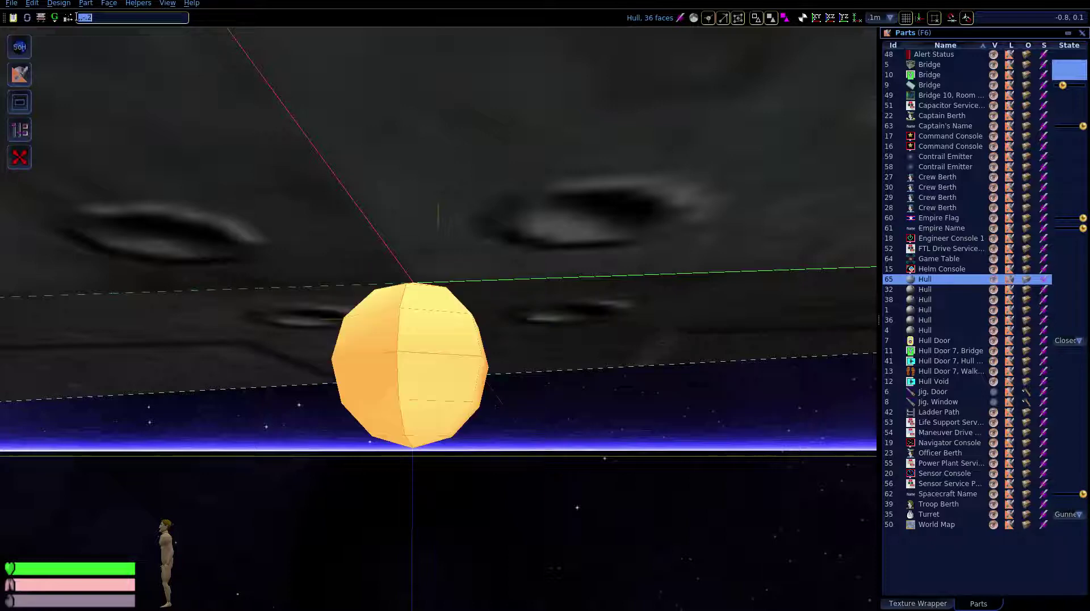
# Relocate the grid center 0.2 m down to the middle of the sphere hull
pyautogui.moveTo(611, 398); pyautogui.dragTo(685, 498, button='right')
pyautogui.press('s')
pyautogui.press('a')
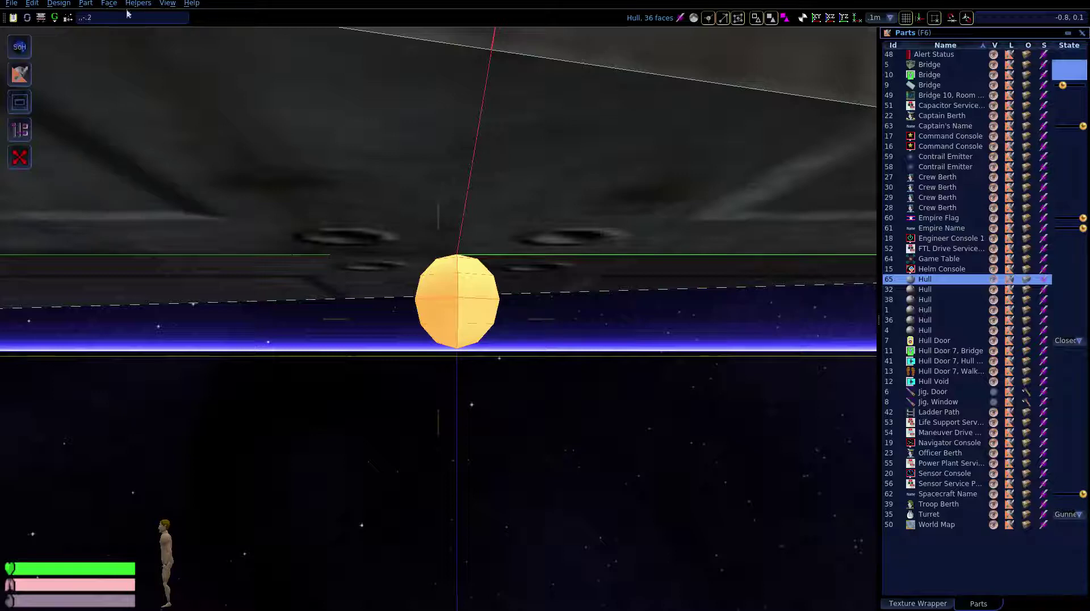
pyautogui.click(88, 5)
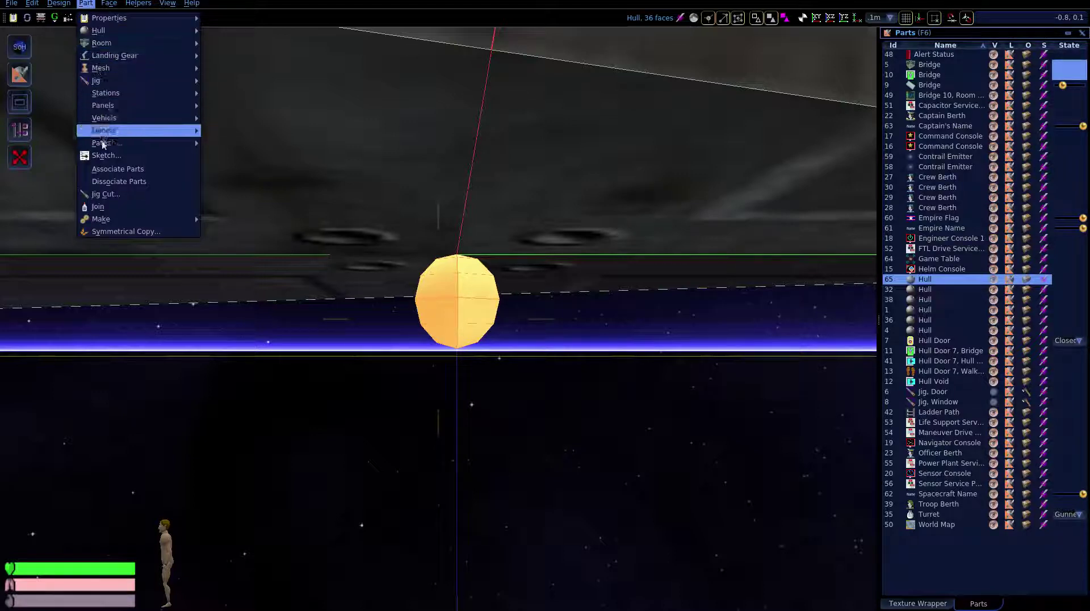
pyautogui.moveTo(104, 145)
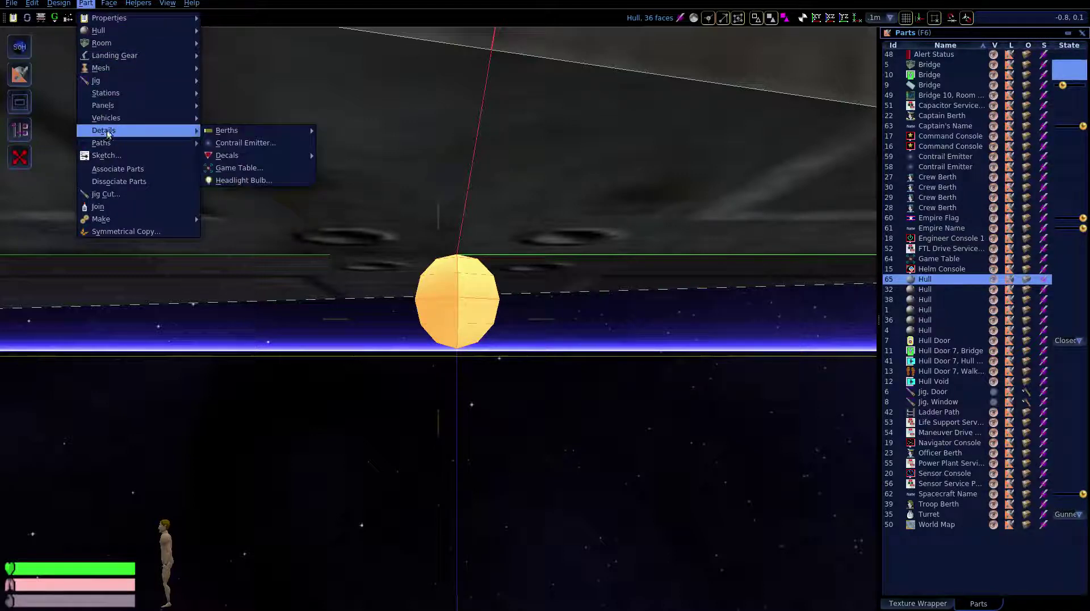
pyautogui.click(86, 4)
pyautogui.click(801, 16)
pyautogui.press('Return')
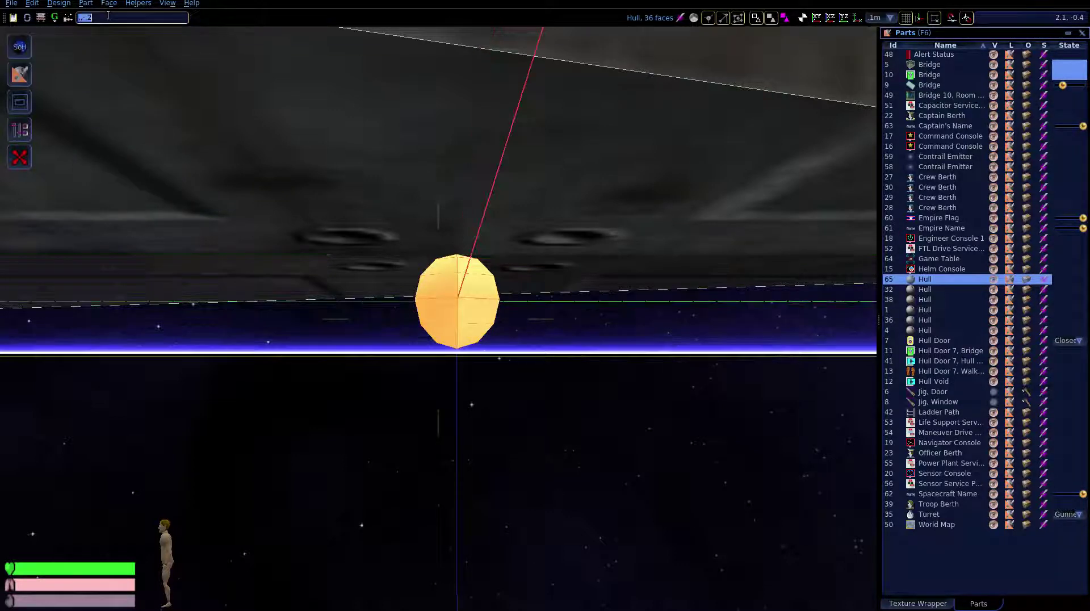
# Place a Headlight Bulb at the sphere's center, using wireframe display, and aim it forward and slightly down at 0, 1, -0.01
pyautogui.click(88, 3)
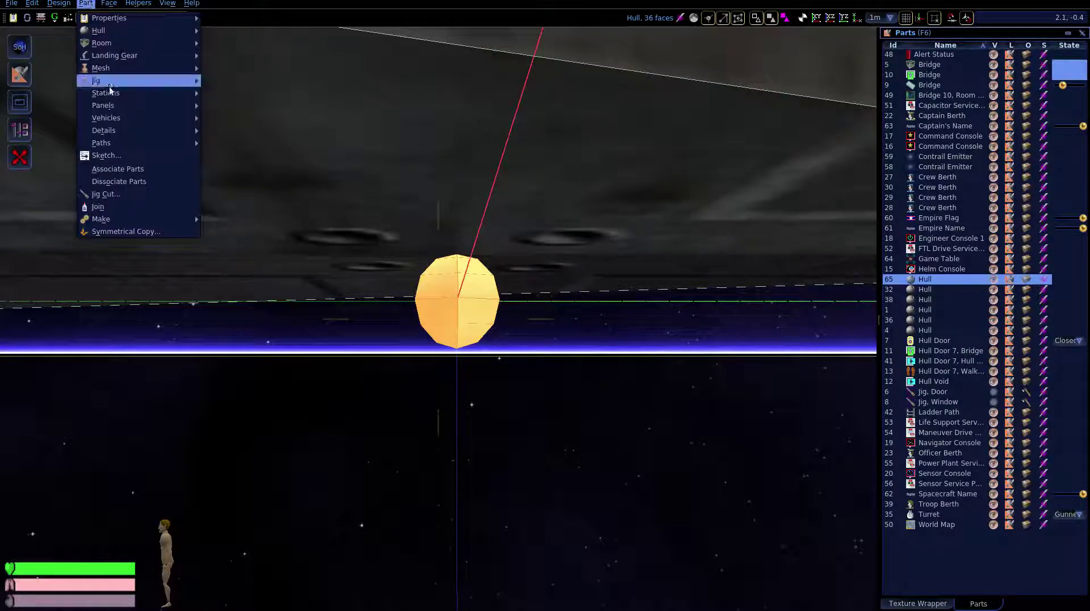
pyautogui.moveTo(113, 131)
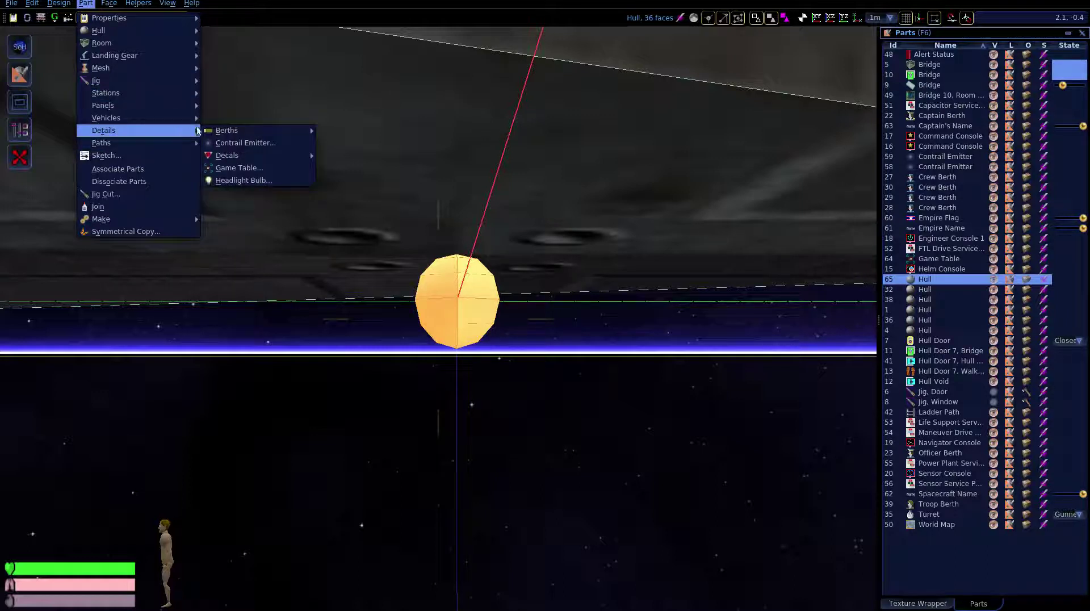
pyautogui.click(244, 180)
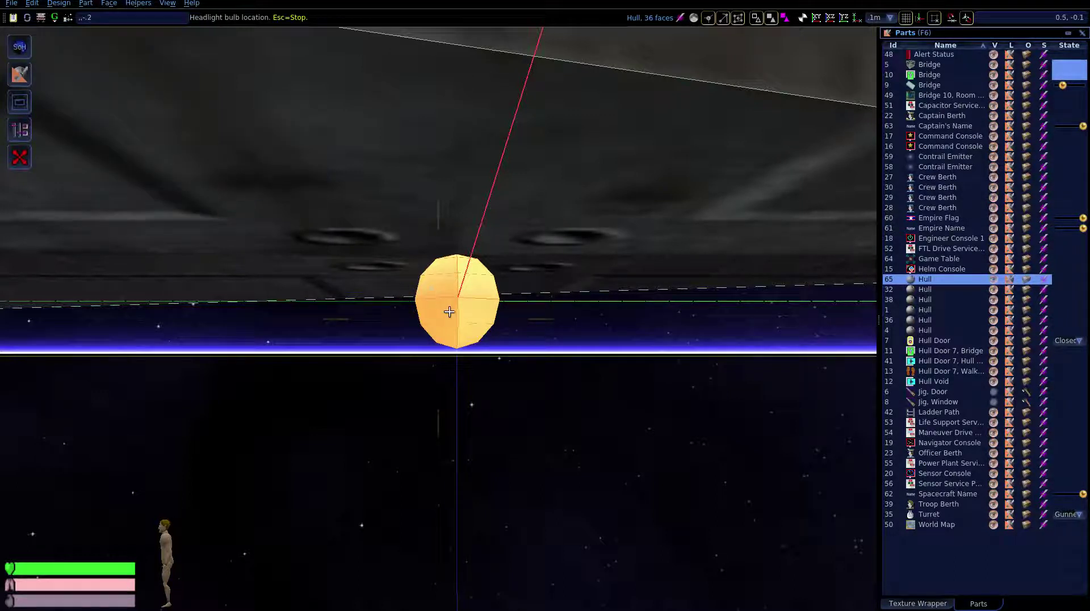
pyautogui.moveTo(346, 361); pyautogui.dragTo(428, 318, button='right')
pyautogui.press('d')
pyautogui.moveTo(427, 318); pyautogui.dragTo(437, 319, button='middle')
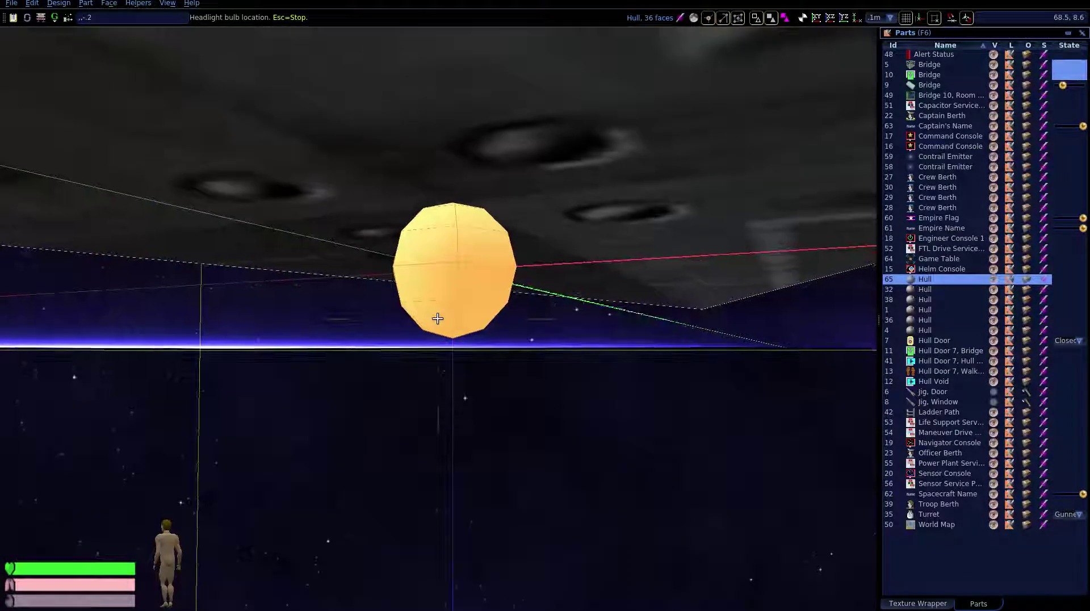
pyautogui.click(775, 19)
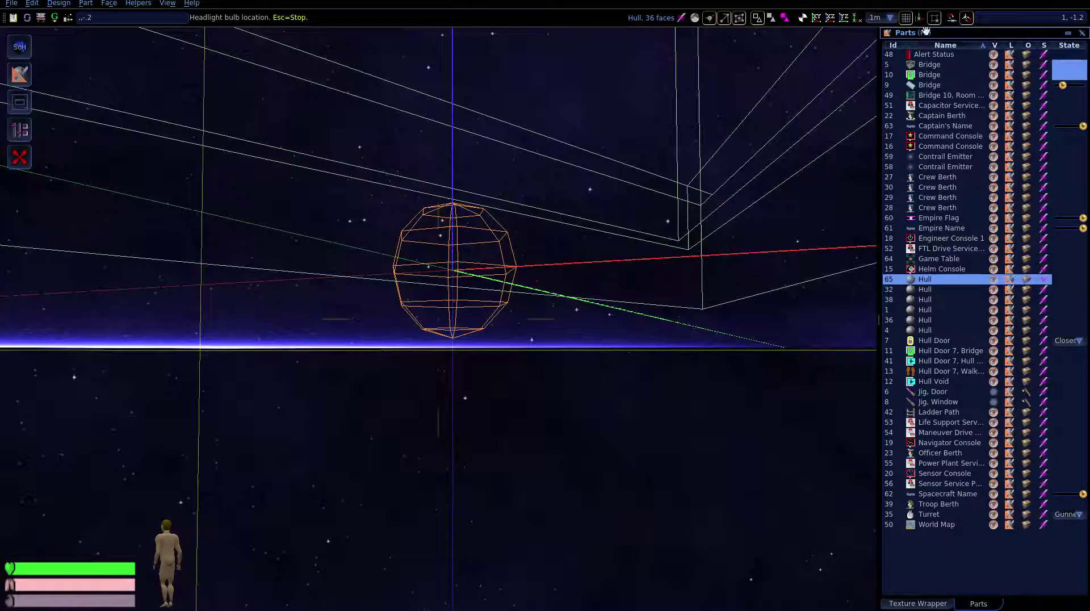
pyautogui.click(453, 270)
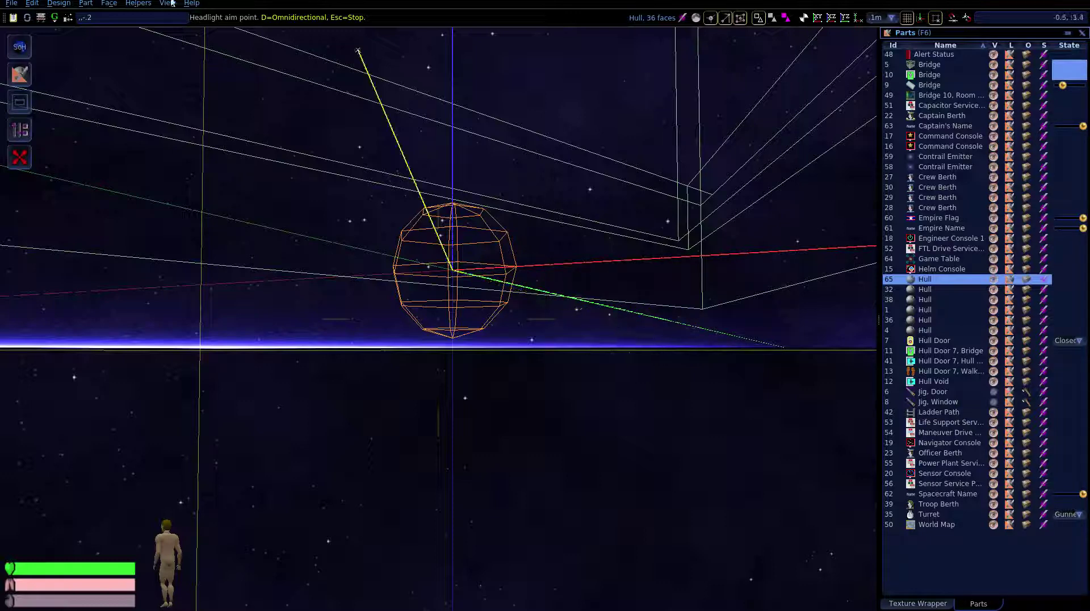
pyautogui.click(105, 22)
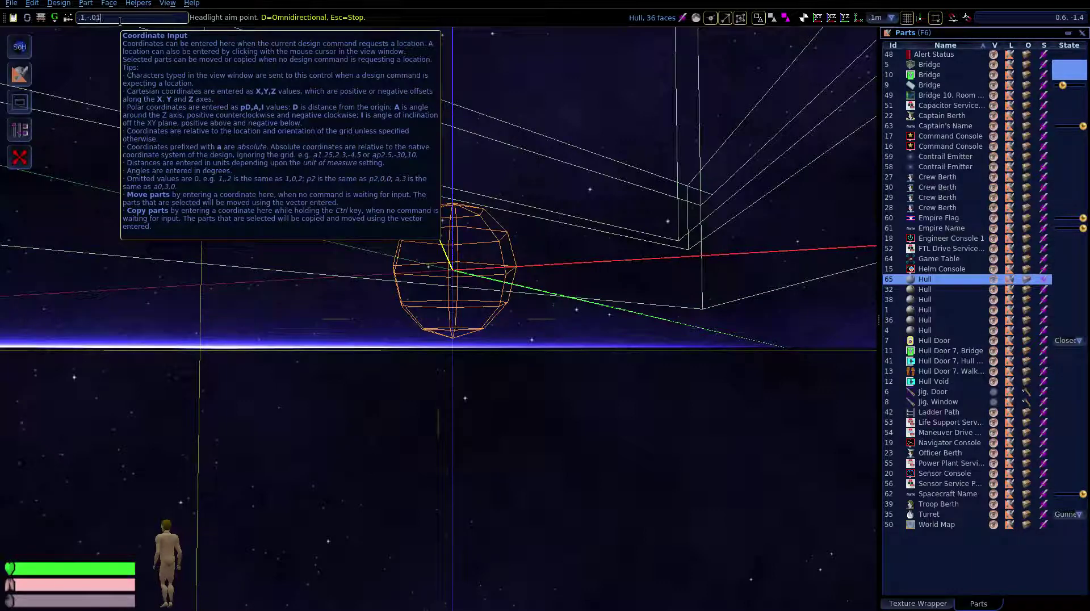
pyautogui.press('Return')
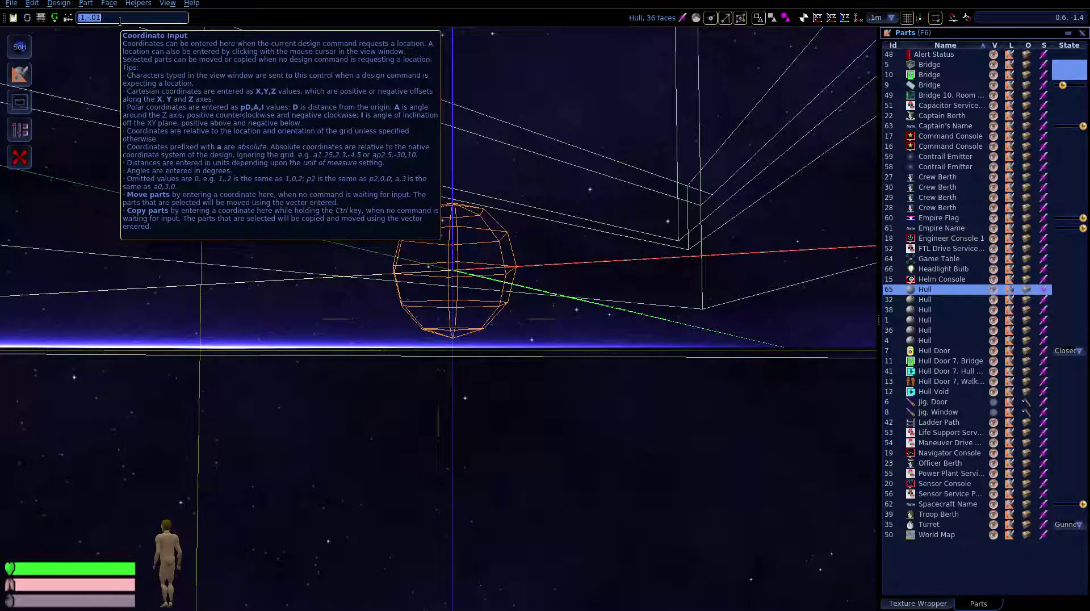
# Return to solid display and set the grid spacing to 10 m for viewing the headlight beam ahead of the bow
pyautogui.moveTo(579, 340); pyautogui.dragTo(58, 610, button='right')
pyautogui.press('d')
pyautogui.press('d')
pyautogui.press('space')
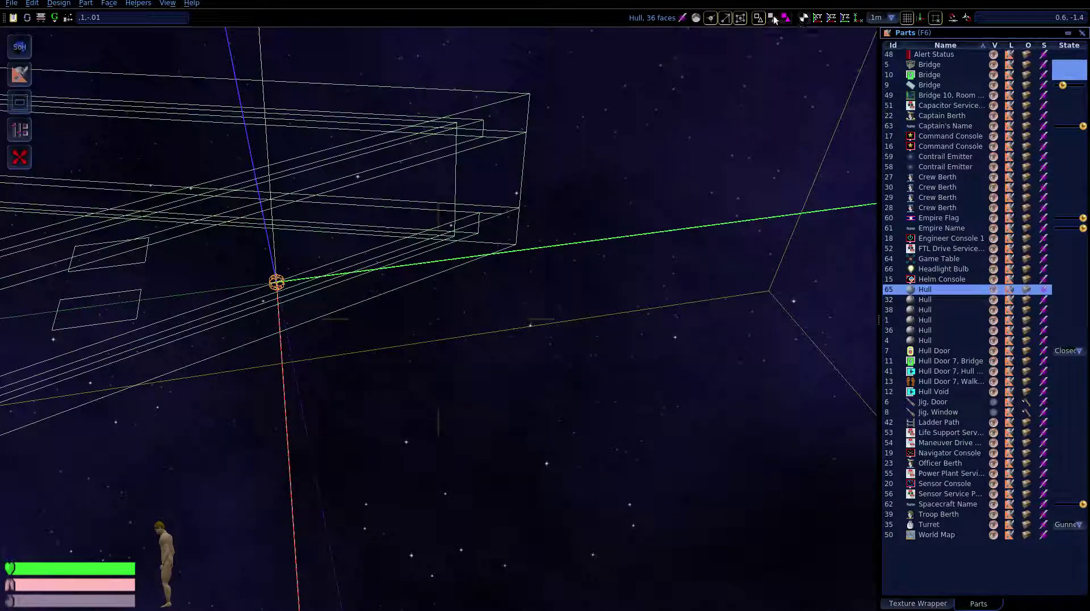
pyautogui.click(771, 20)
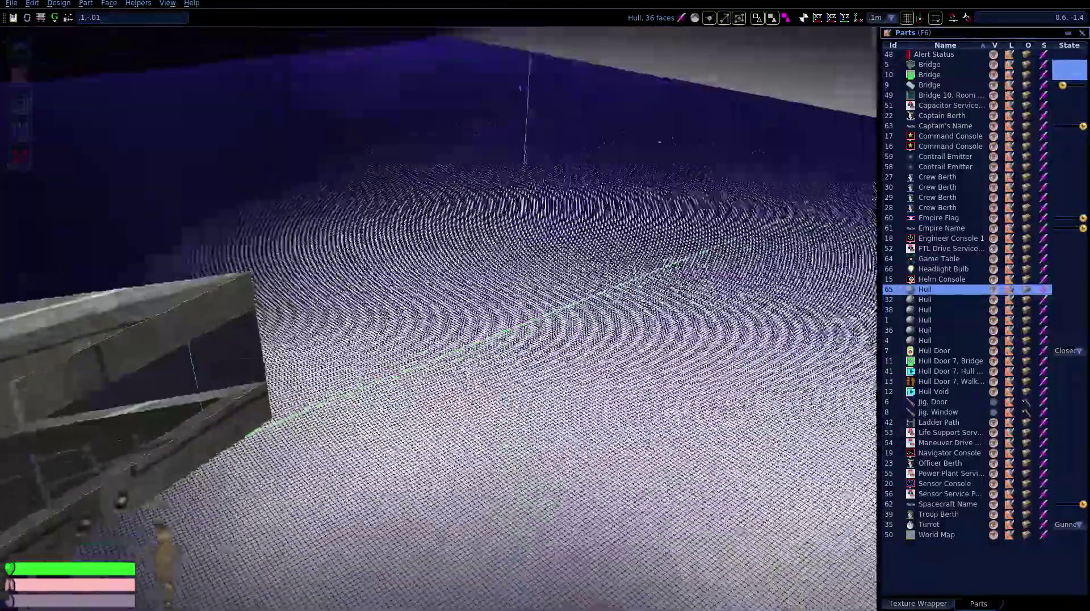
pyautogui.press('a')
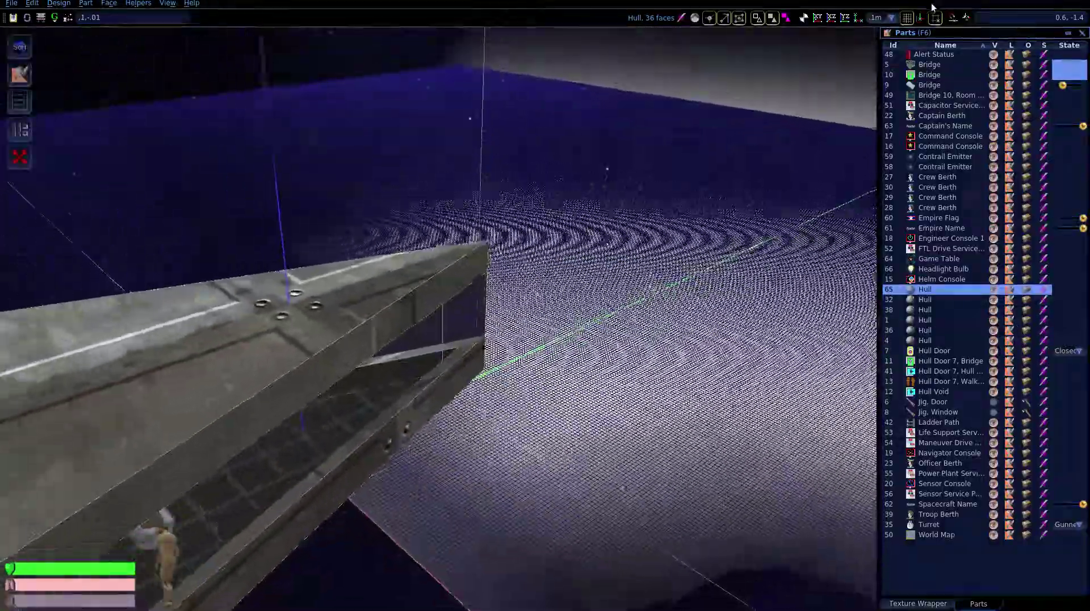
pyautogui.scroll(-2, 878, 20)
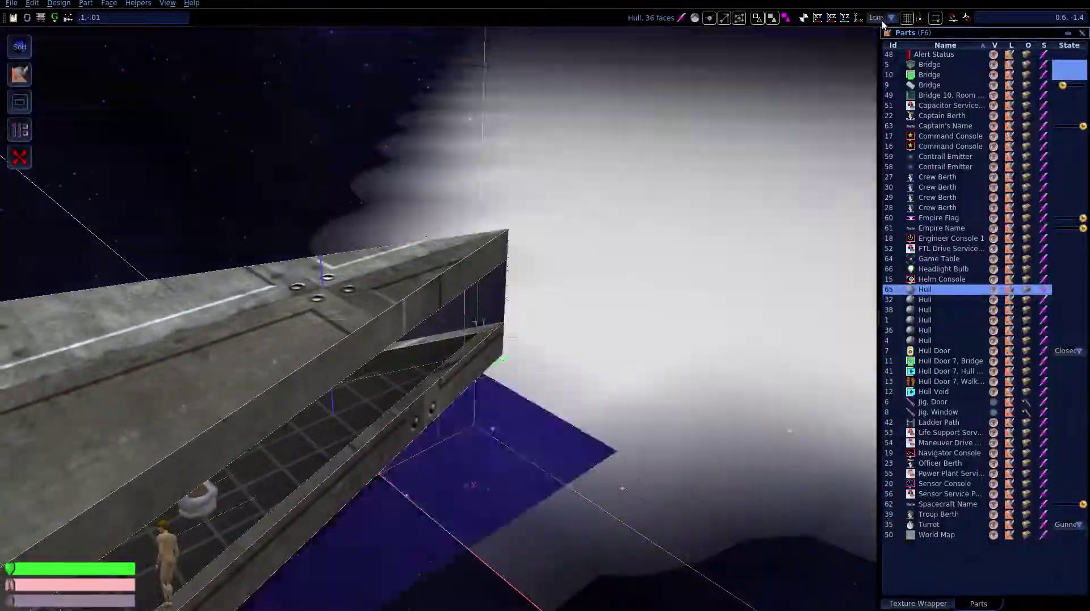
pyautogui.scroll(4, 881, 21)
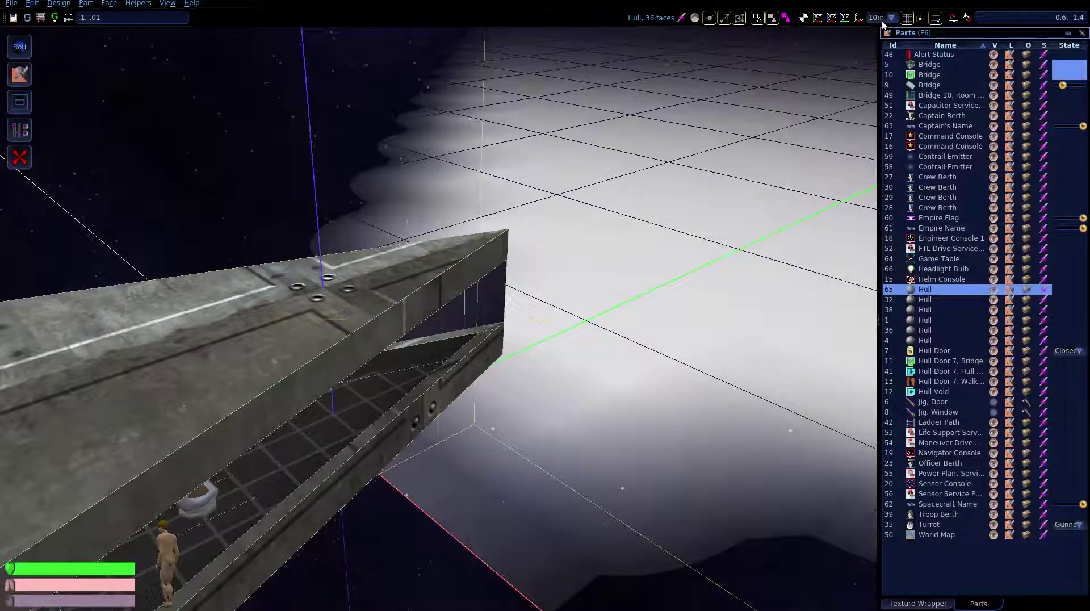
# Examine the headlight beam's spread over the grid and switch off the Headlight Bulb's visibility
pyautogui.moveTo(438, 318); pyautogui.dragTo(641, 290, button='right')
pyautogui.press('c')
pyautogui.press('s')
pyautogui.press('space')
pyautogui.press('w')
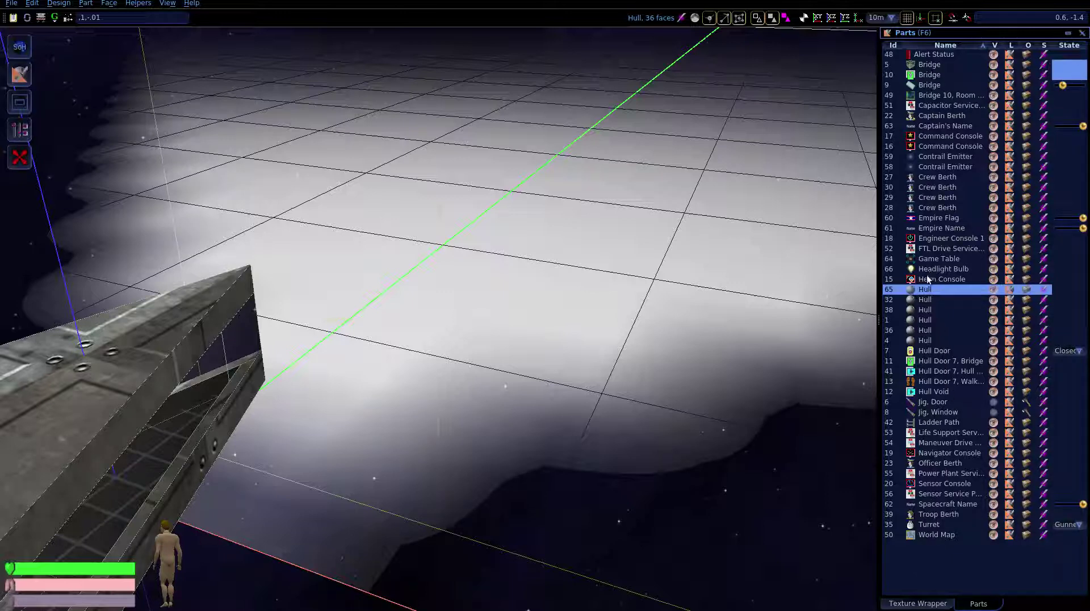
pyautogui.click(996, 272)
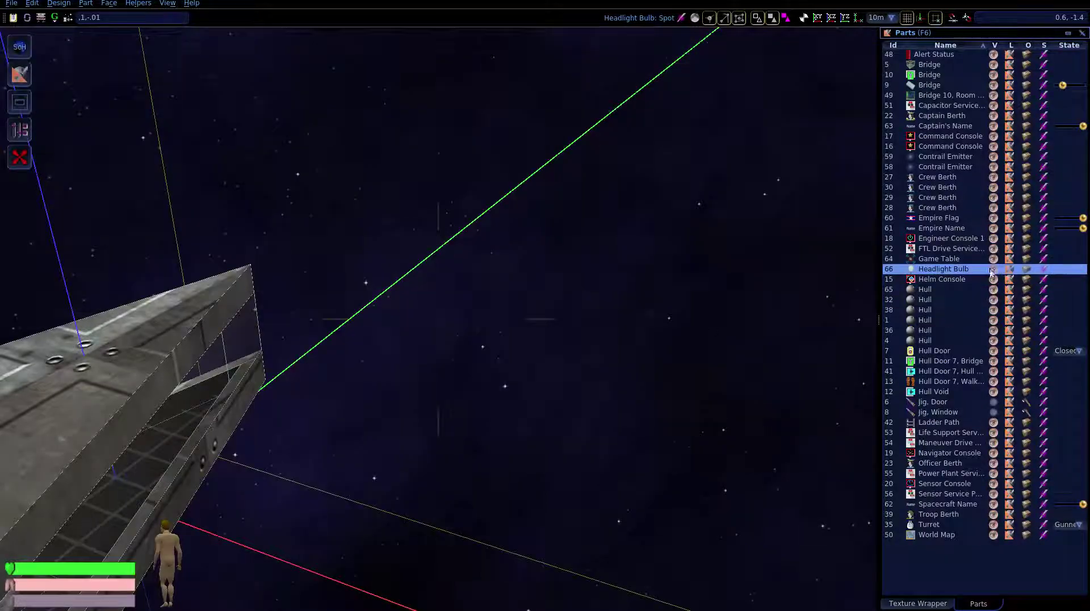
# Select the small sphere hull under the ship, enter face mode and isolate it from the other parts
pyautogui.moveTo(438, 319); pyautogui.dragTo(279, 319, button='right')
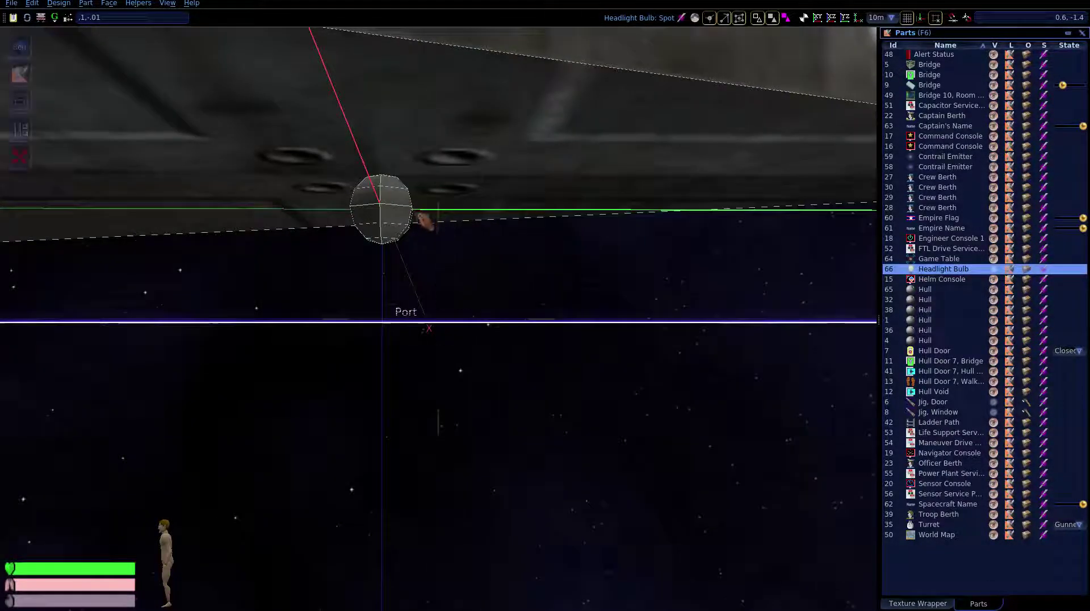
pyautogui.click(410, 212)
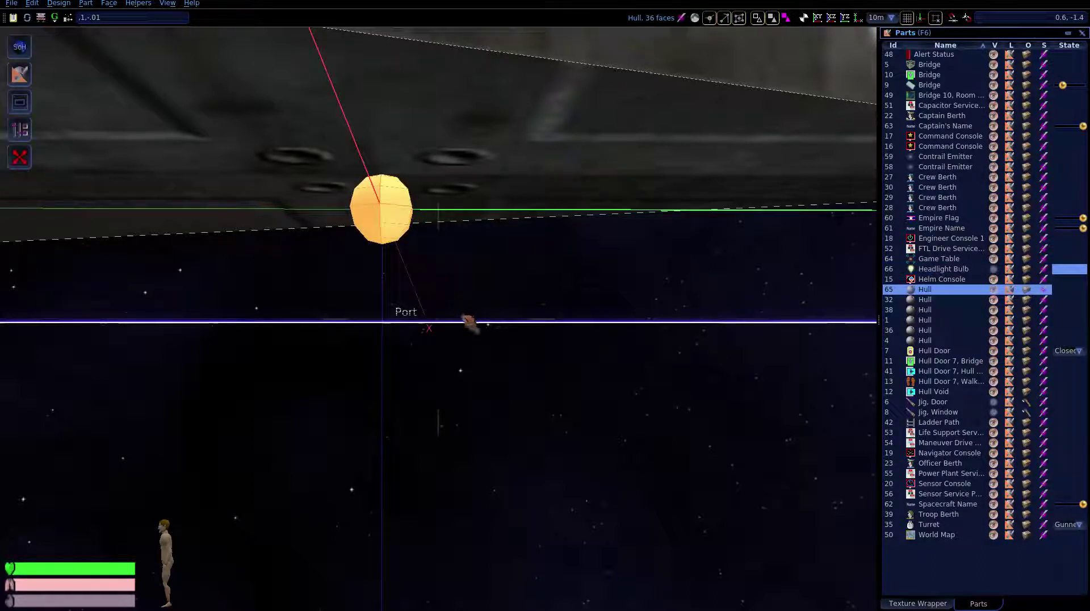
pyautogui.click(681, 18)
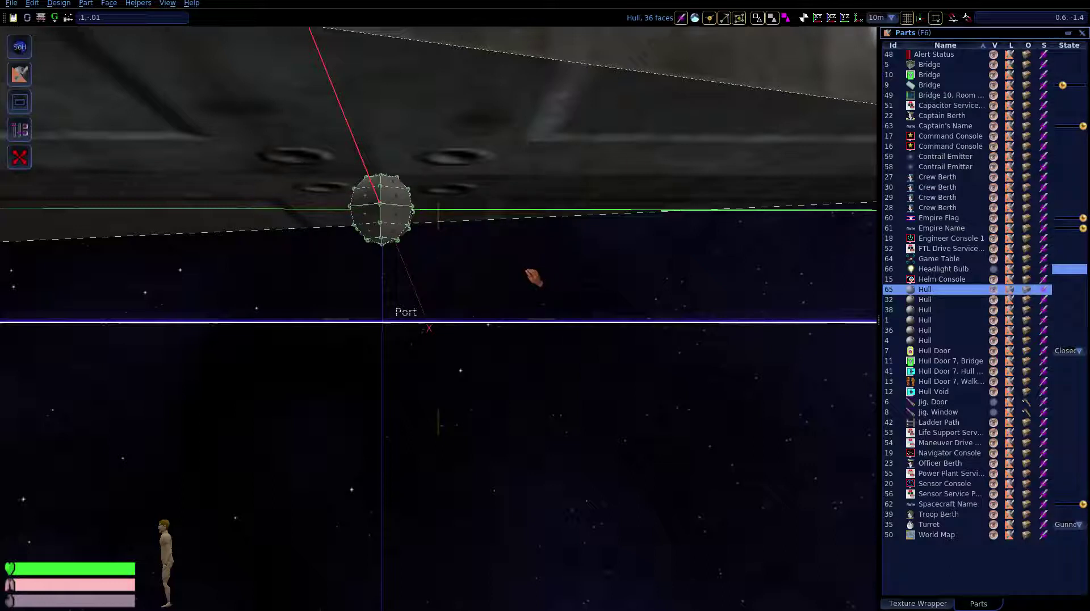
pyautogui.click(695, 18)
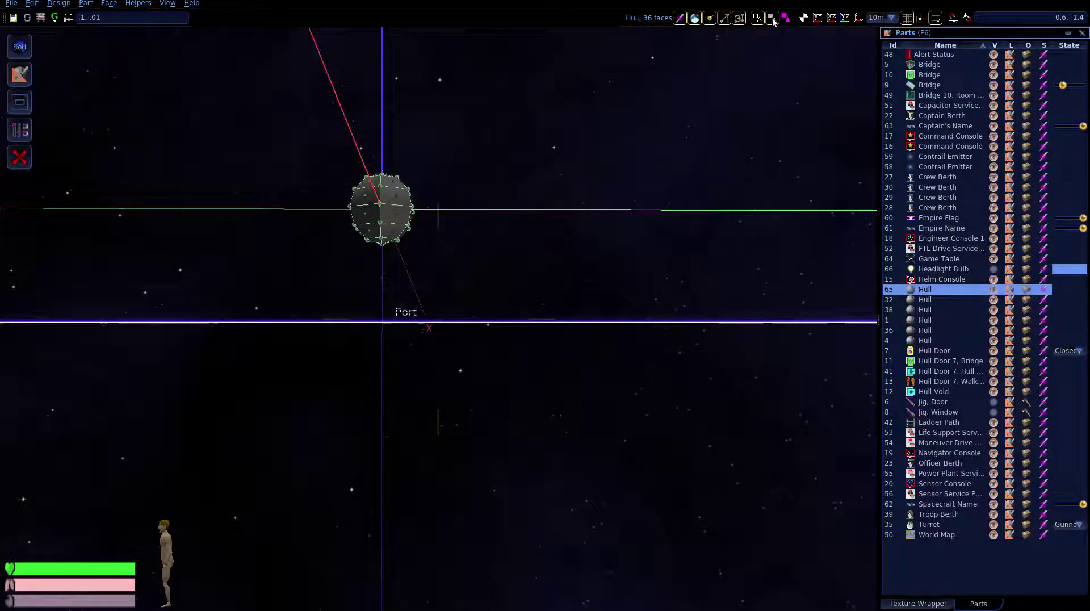
# In wireframe display, select the faces on the sphere's forward half and split them off as a separate hull
pyautogui.click(771, 19)
pyautogui.moveTo(516, 196); pyautogui.dragTo(474, 307, button='right')
pyautogui.press('w')
pyautogui.press('d')
pyautogui.moveTo(600, 122); pyautogui.dragTo(482, 361)
pyautogui.moveTo(482, 362); pyautogui.dragTo(550, 361, button='right')
pyautogui.press('a')
pyautogui.press('d')
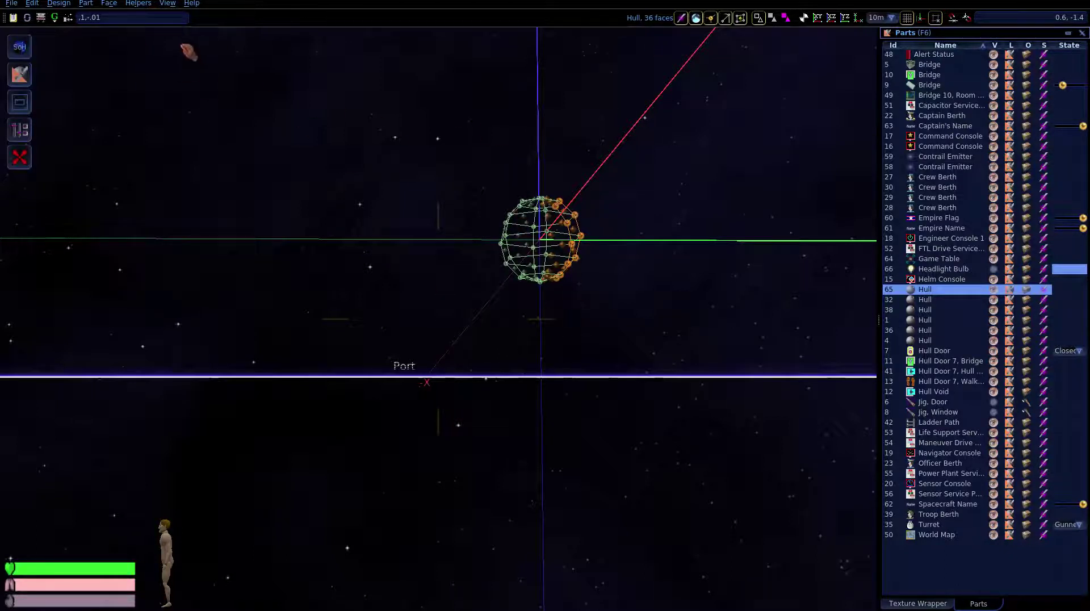
pyautogui.click(85, 4)
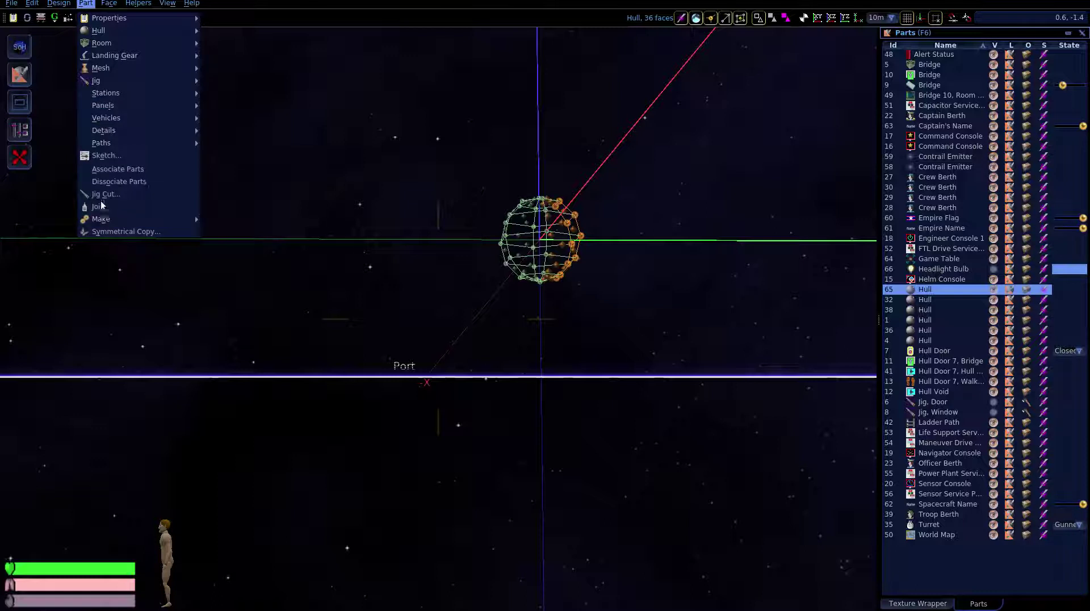
pyautogui.click(109, 3)
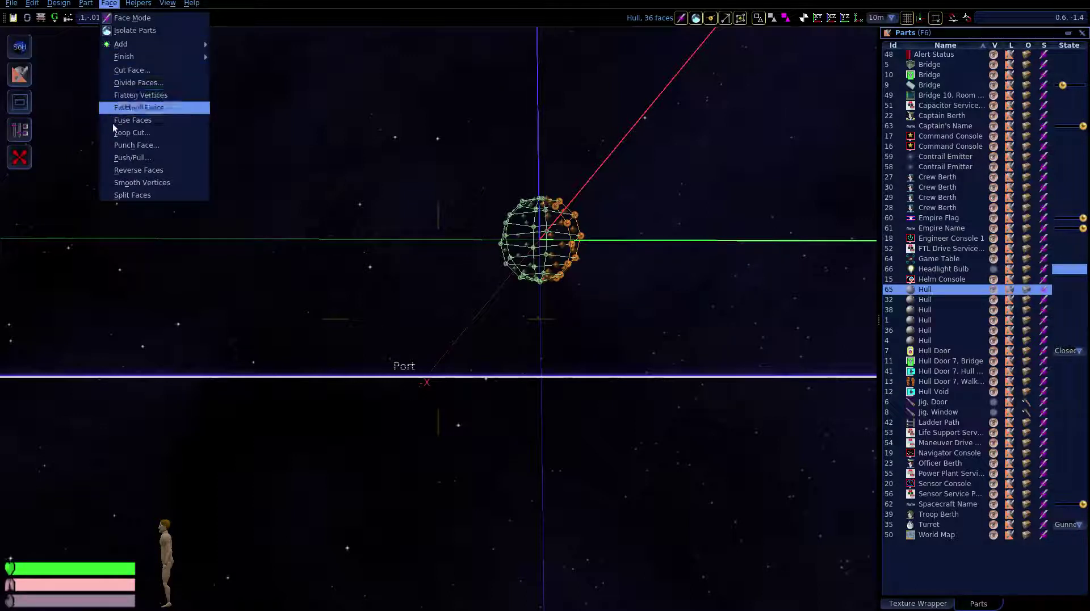
pyautogui.click(131, 196)
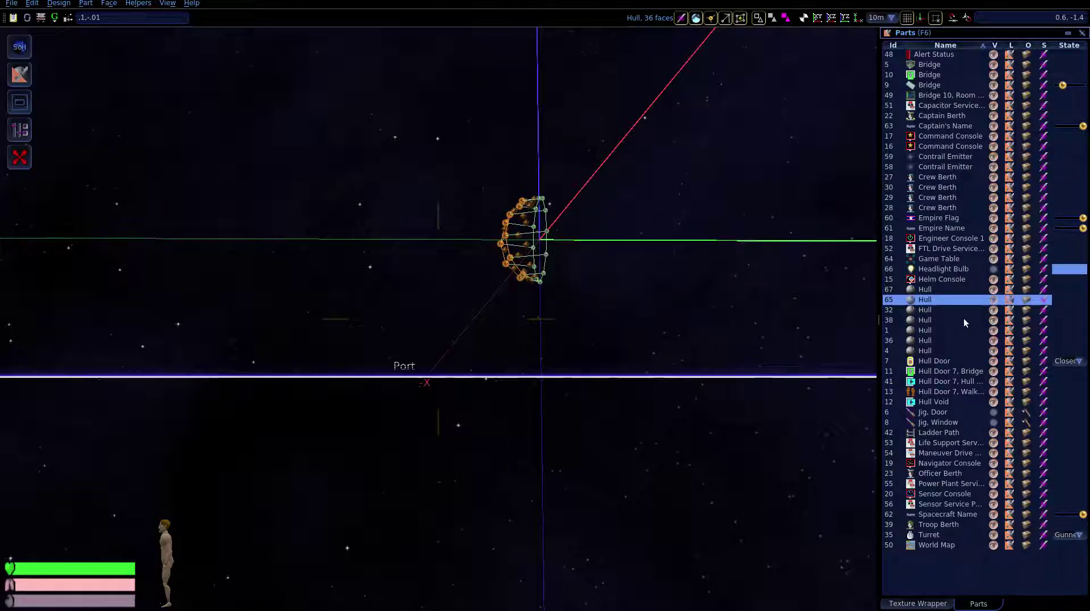
# Leave face mode and make the sphere's forward half into a Headlight Lens
pyautogui.click(680, 18)
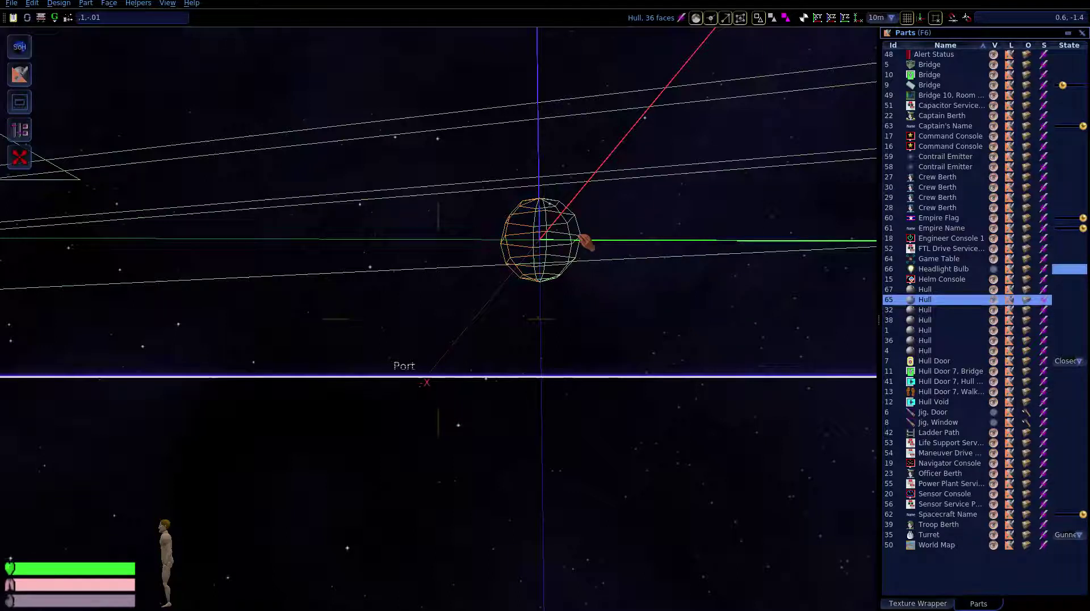
pyautogui.click(586, 242)
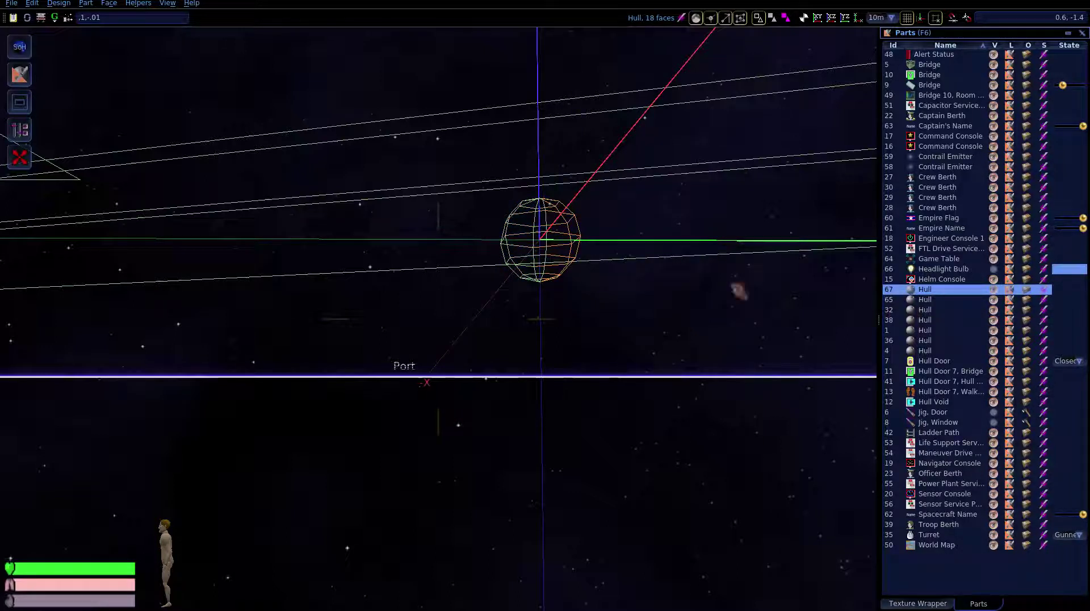
pyautogui.click(85, 3)
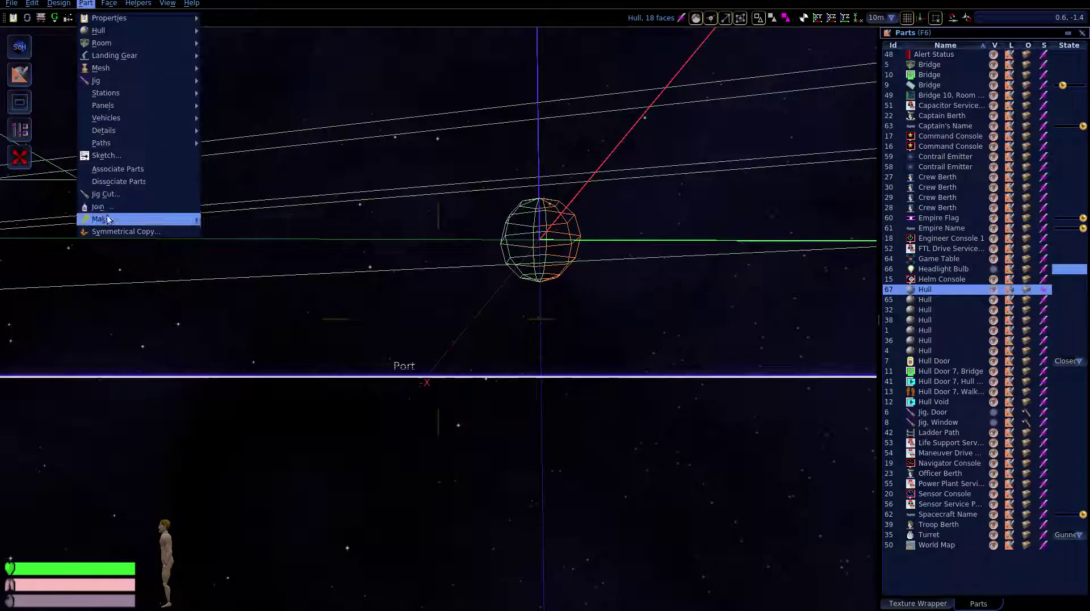
pyautogui.moveTo(137, 219)
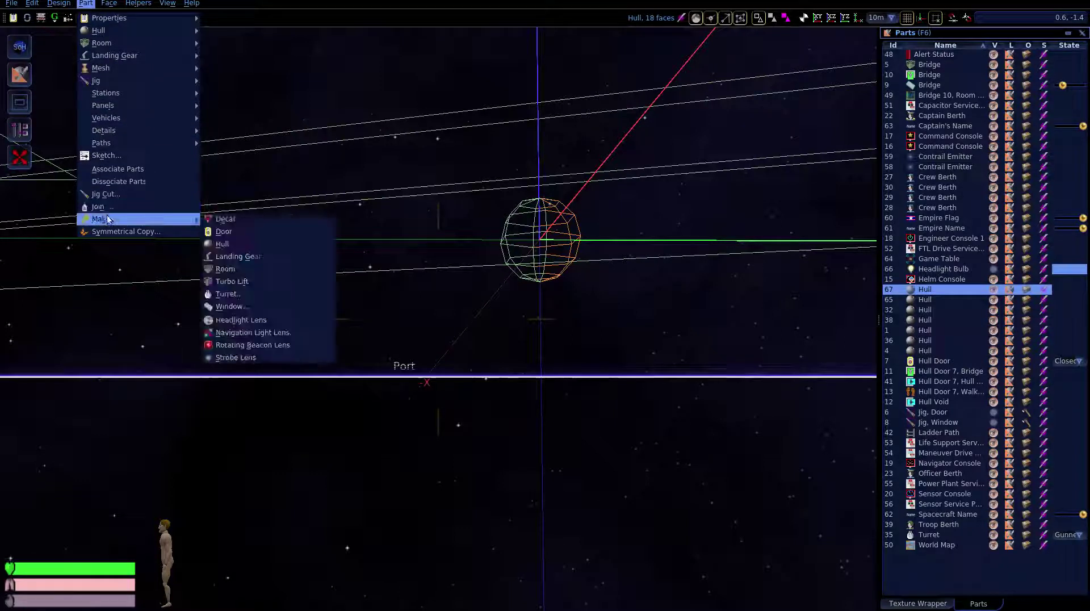
pyautogui.click(250, 320)
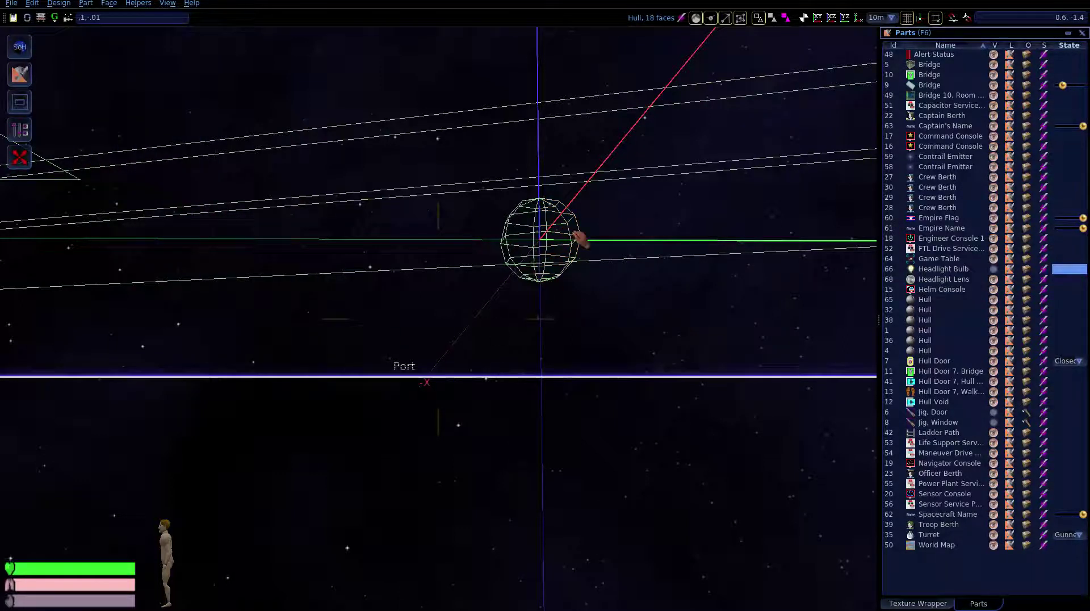
# Return to solid display and examine the headlight sphere against the underside of the spacecraft
pyautogui.click(640, 306)
pyautogui.moveTo(640, 307); pyautogui.dragTo(710, 324, button='right')
pyautogui.moveTo(437, 319); pyautogui.dragTo(192, 360, button='right')
pyautogui.press('d')
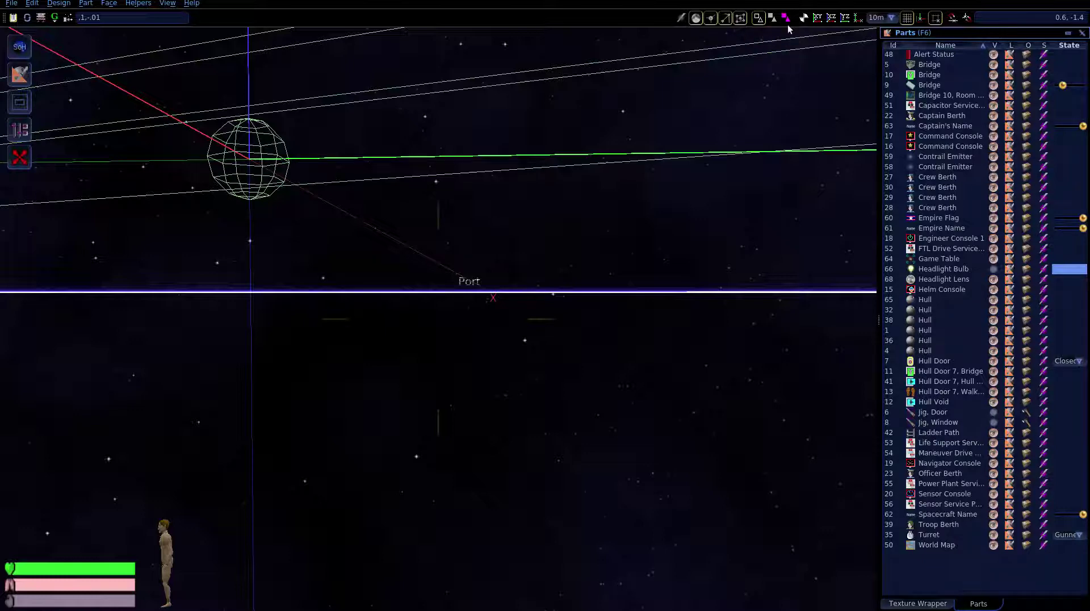
pyautogui.click(774, 19)
pyautogui.press('a')
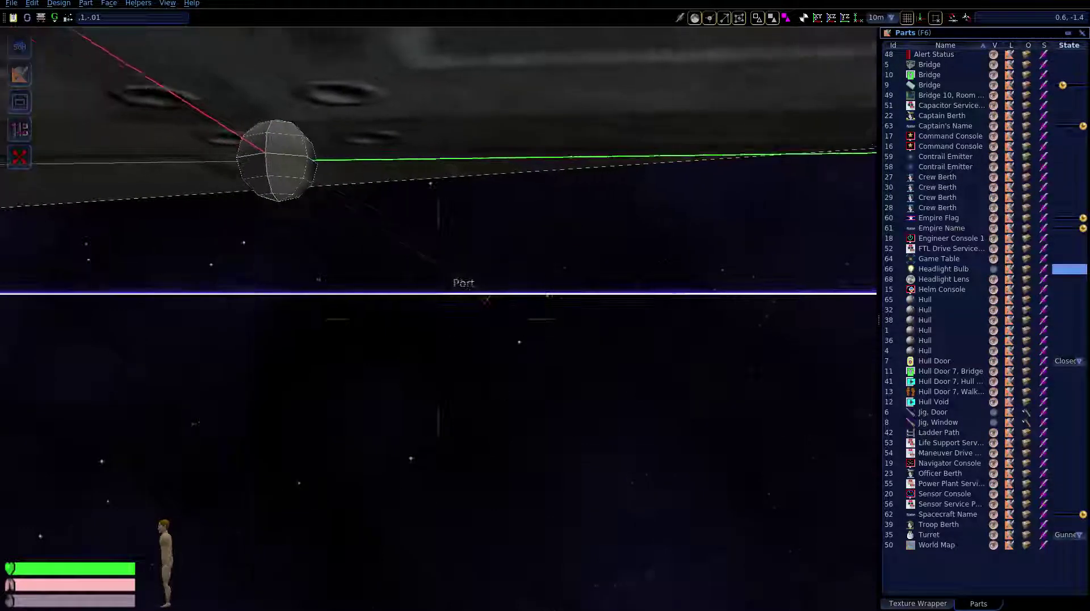
pyautogui.press('s')
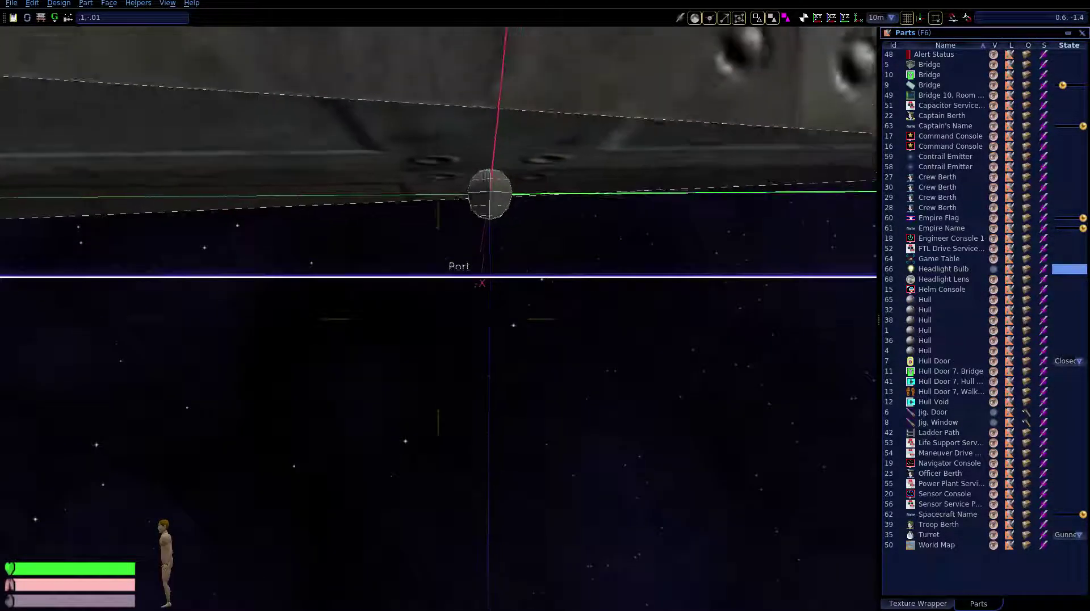
pyautogui.press('s')
pyautogui.press('s')
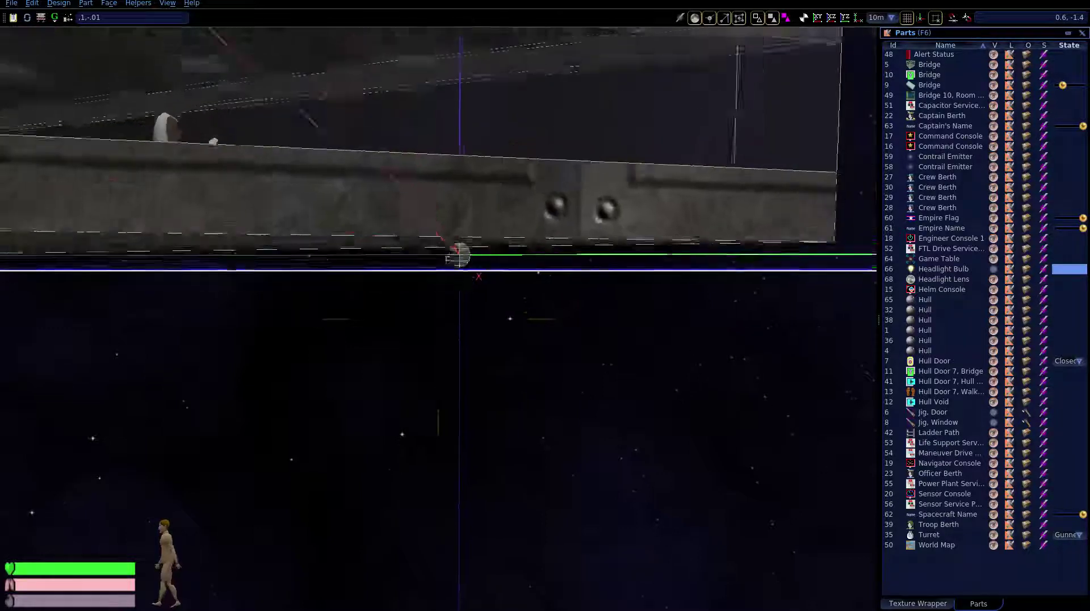
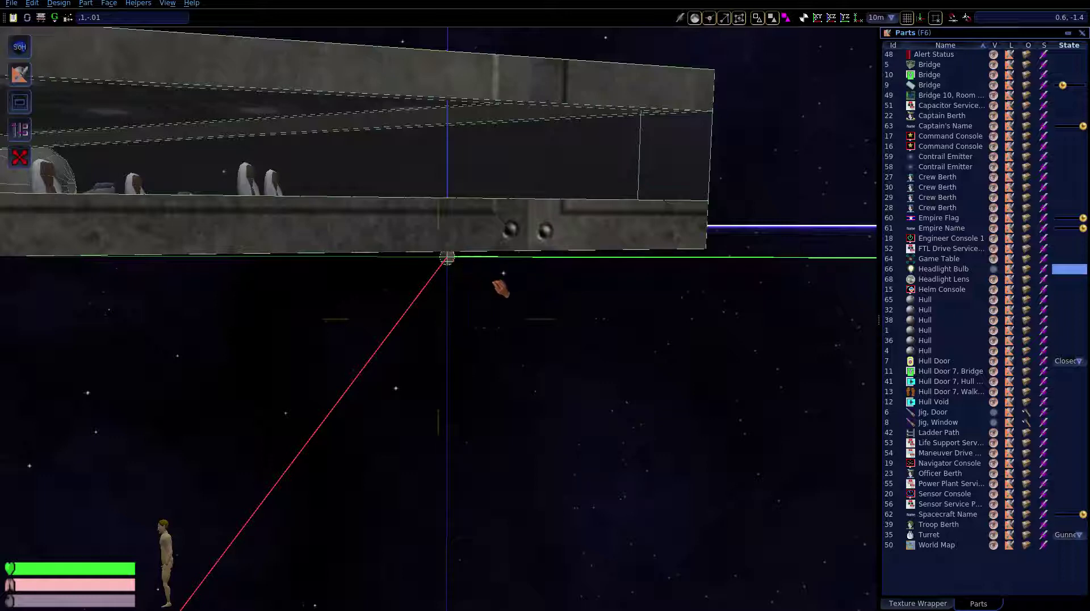
pyautogui.moveTo(515, 295); pyautogui.dragTo(131, 389, button='right')
pyautogui.press('space')
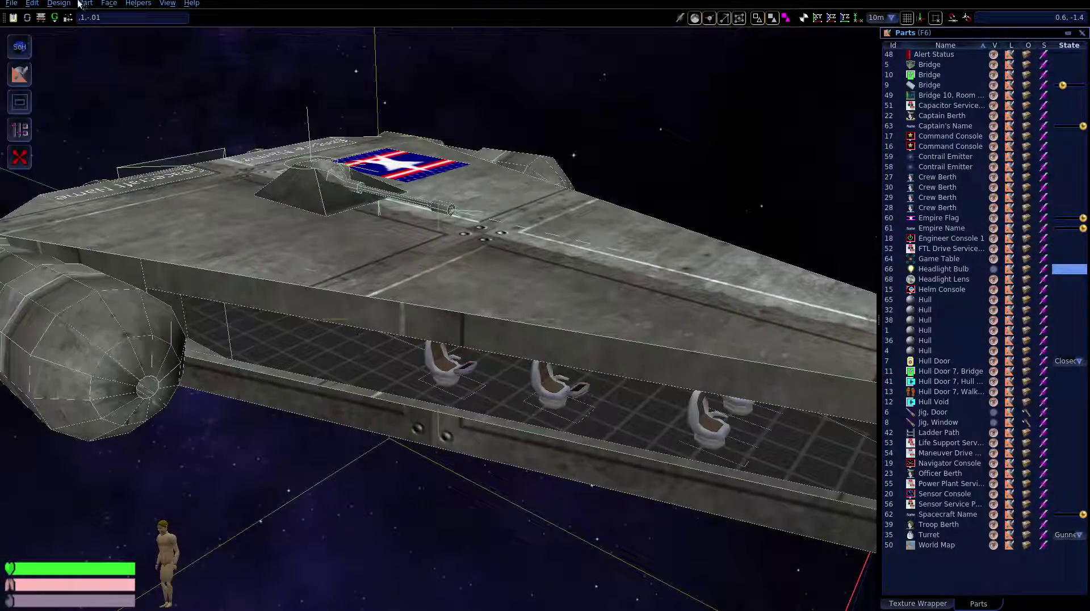
pyautogui.click(74, 3)
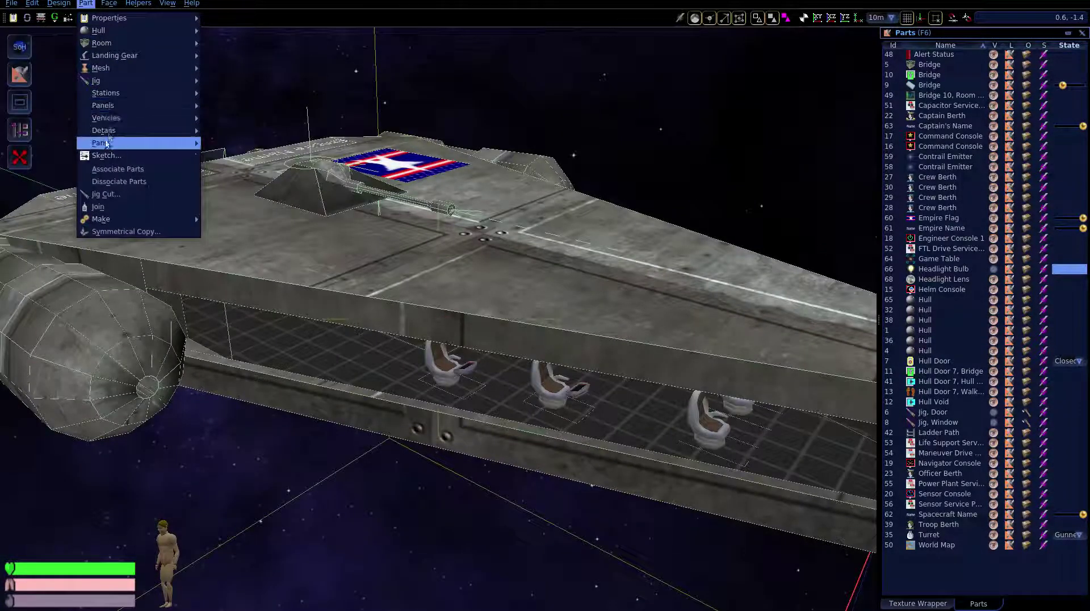
pyautogui.moveTo(105, 142)
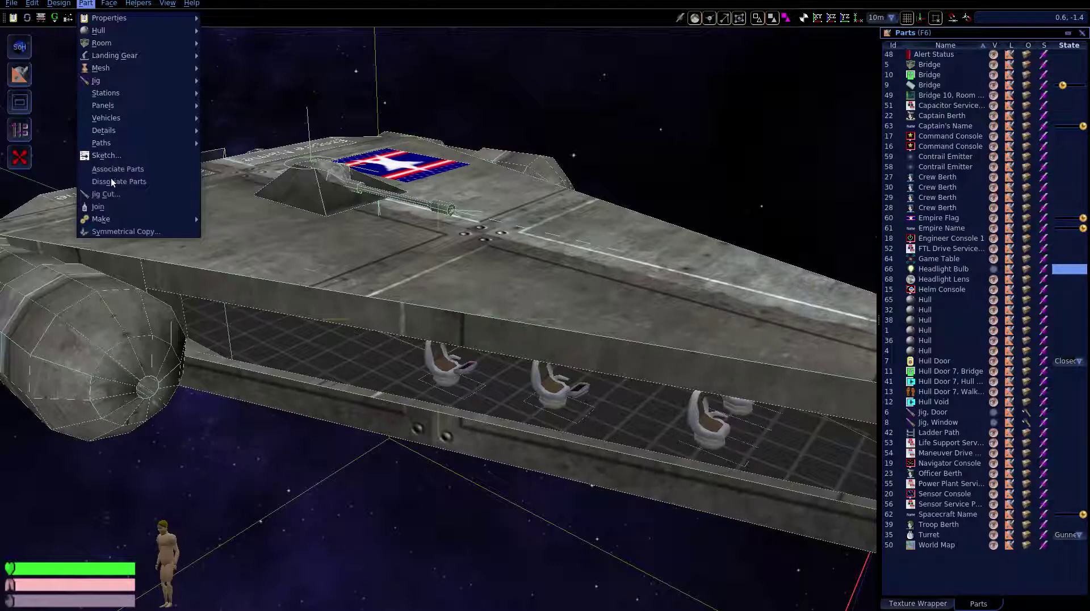
pyautogui.moveTo(98, 220)
pyautogui.click(500, 248)
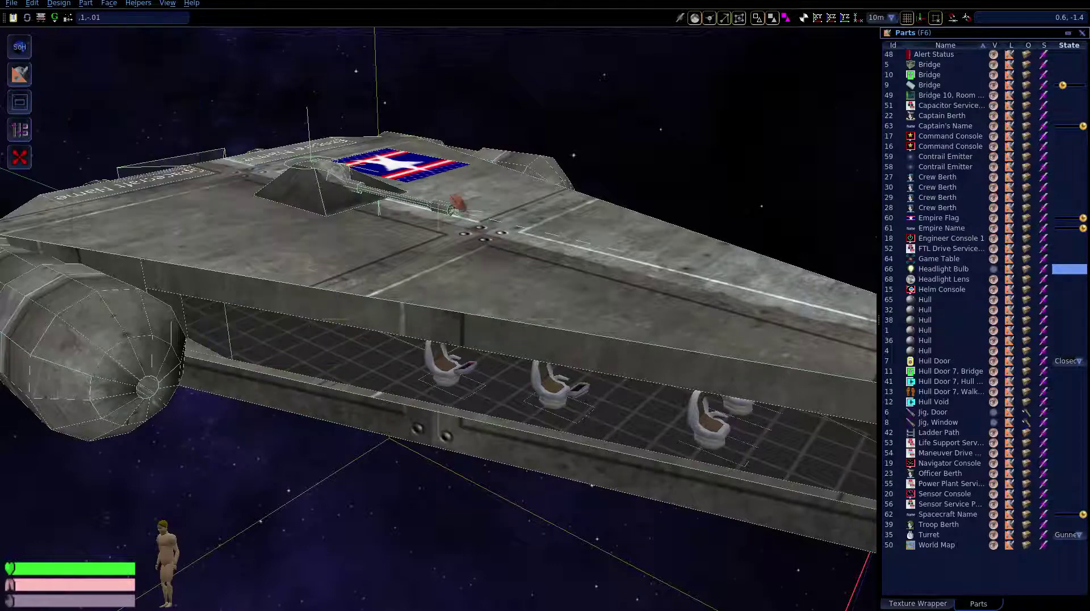
# Relocate the grid center to the rear outer corner of the starboard nacelle, using the YZ grid plane with 0.1 m spacing
pyautogui.moveTo(458, 200); pyautogui.dragTo(62, 202, button='right')
pyautogui.press('a')
pyautogui.press('w')
pyautogui.press('a')
pyautogui.moveTo(437, 319); pyautogui.dragTo(500, 305, button='right')
pyautogui.press('s')
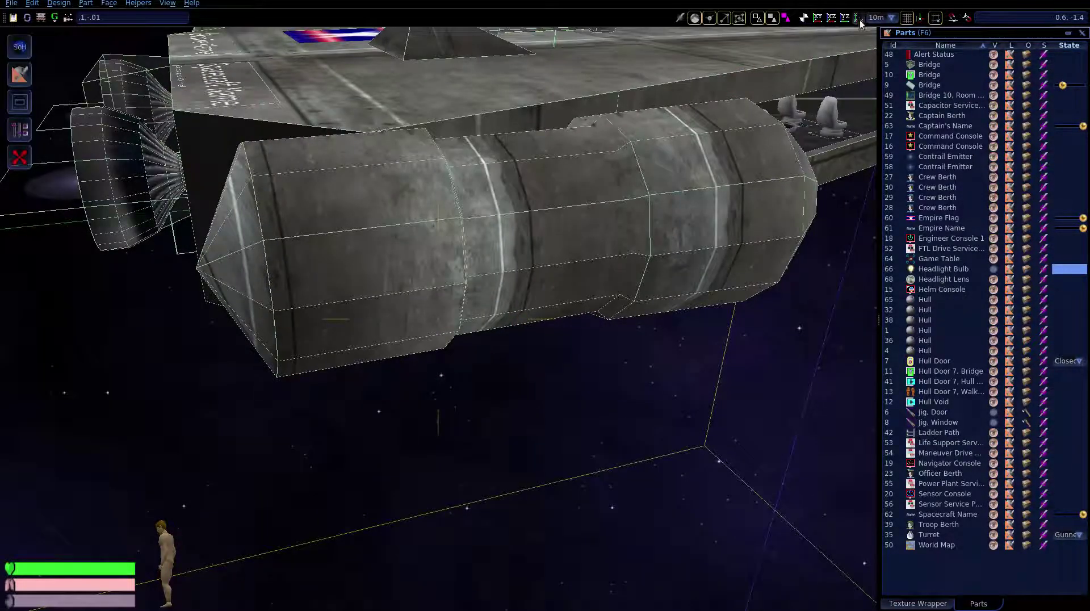
pyautogui.click(804, 18)
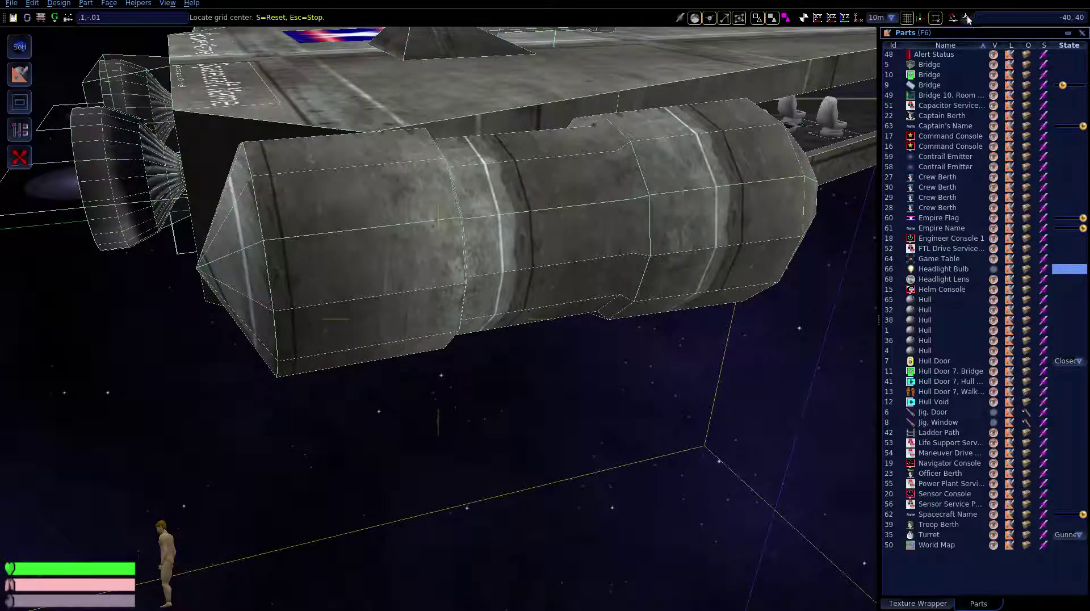
pyautogui.click(277, 314)
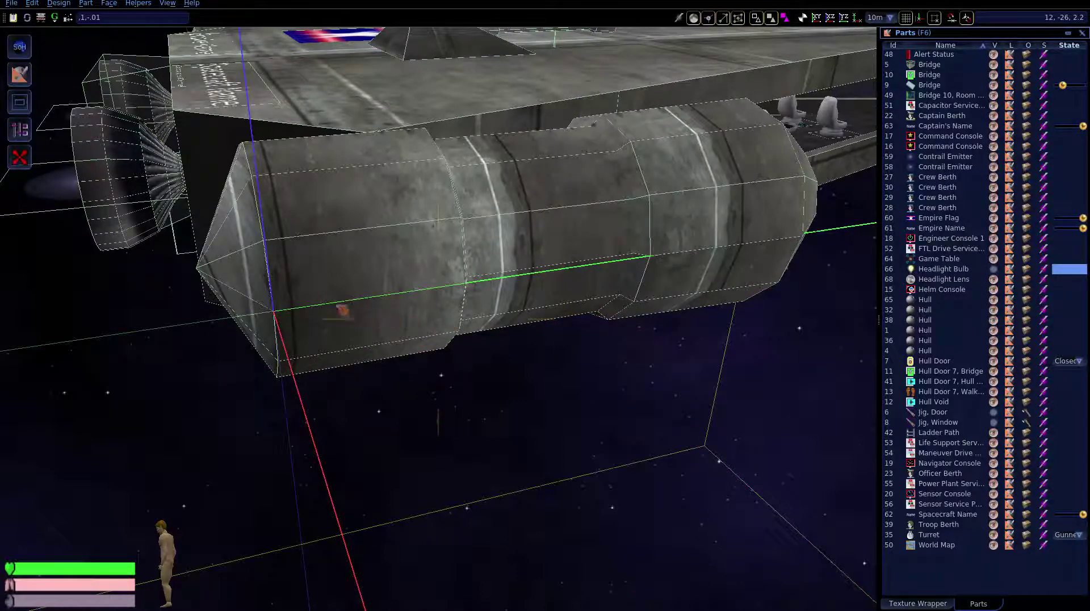
pyautogui.click(844, 19)
pyautogui.moveTo(454, 274); pyautogui.dragTo(394, 155, button='right')
pyautogui.press('w')
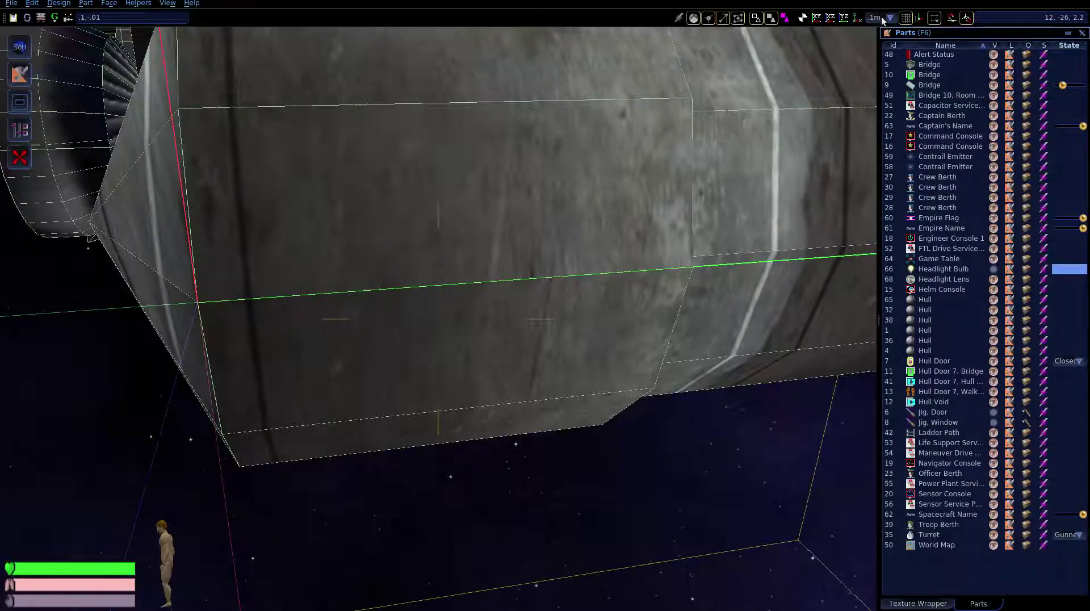
# Extrude a rectangular hull plate 0.2 m high and 0.3 m long on the nacelle's outer side, with an extrusion height of 0.05 m
pyautogui.click(86, 5)
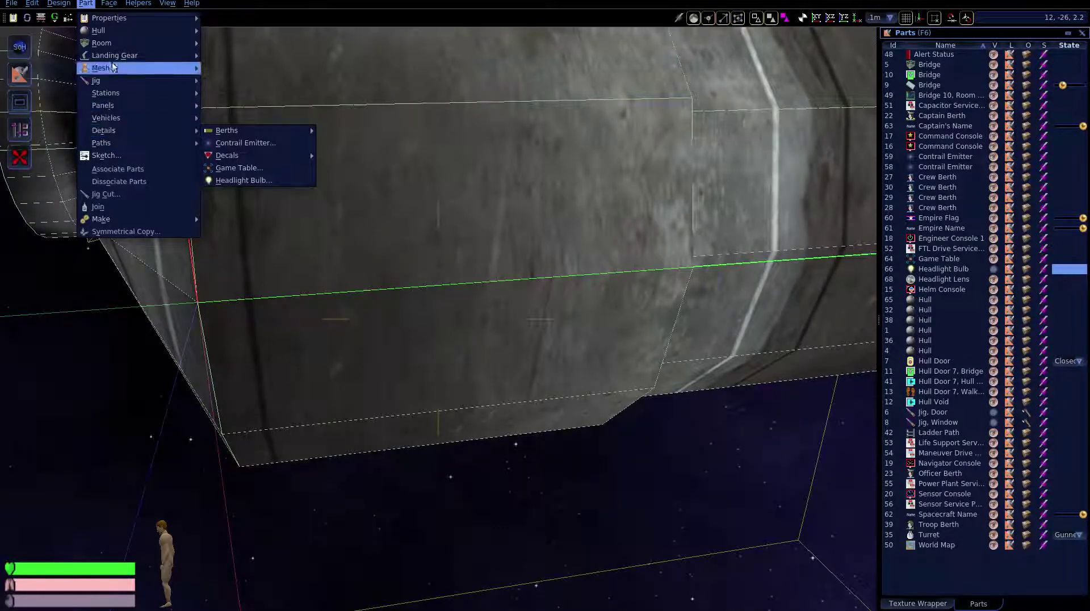
pyautogui.moveTo(183, 34)
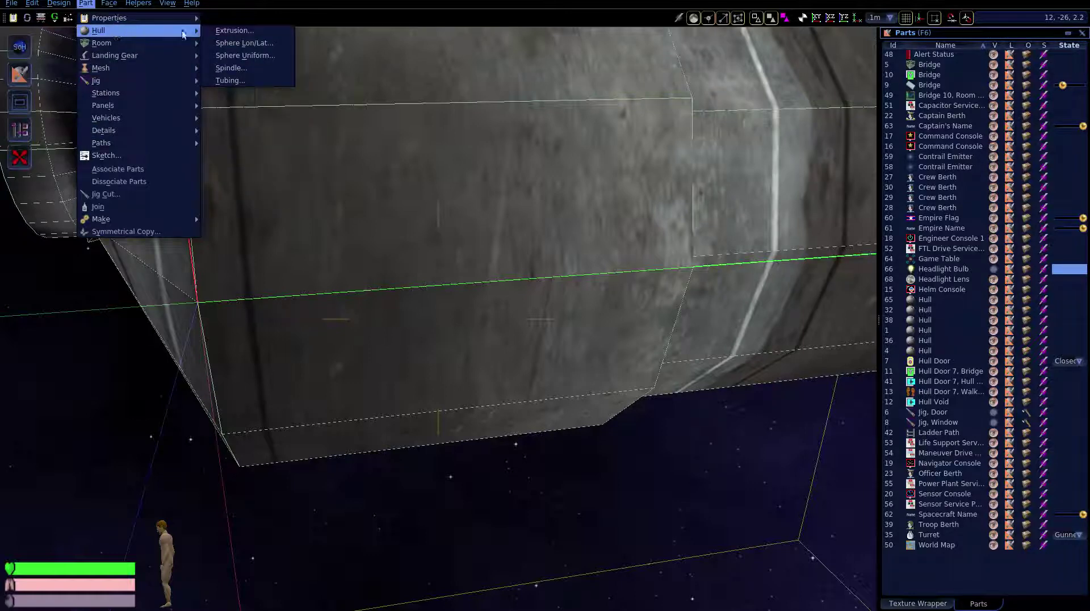
pyautogui.click(235, 31)
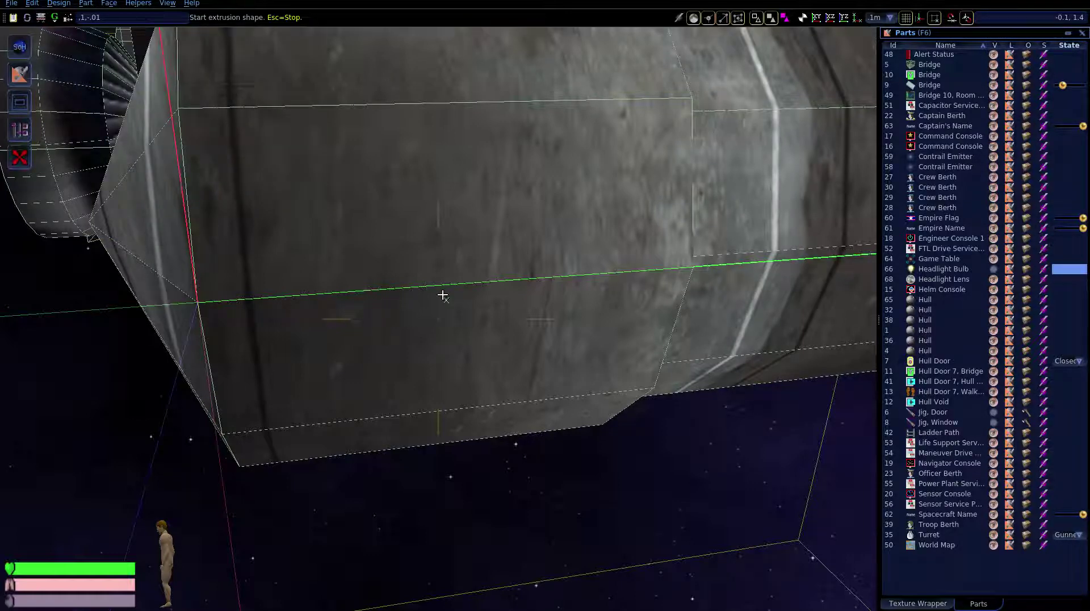
pyautogui.click(475, 292)
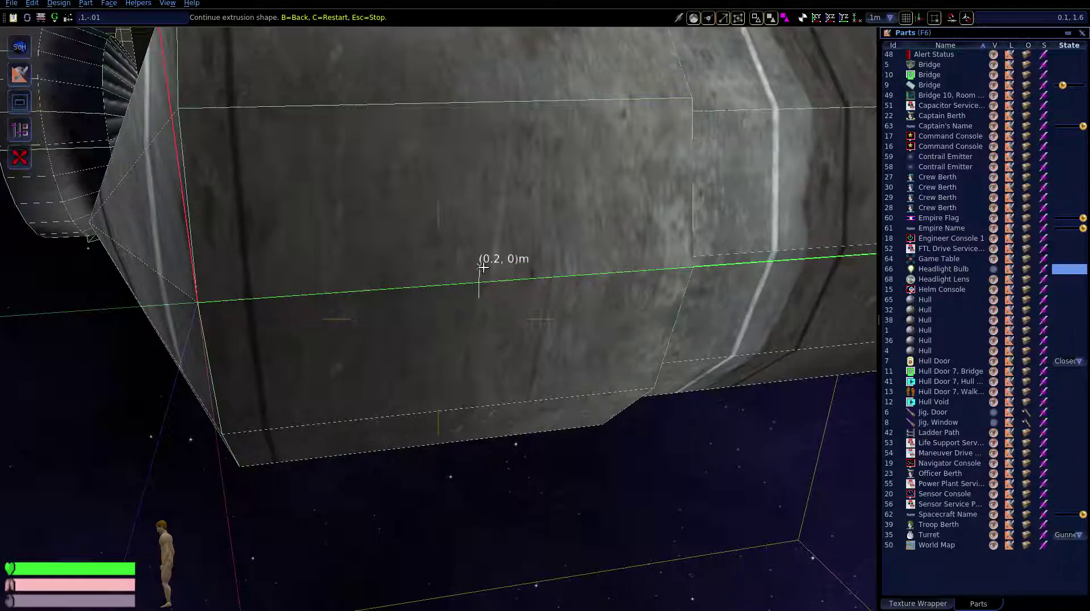
pyautogui.click(479, 266)
pyautogui.click(528, 263)
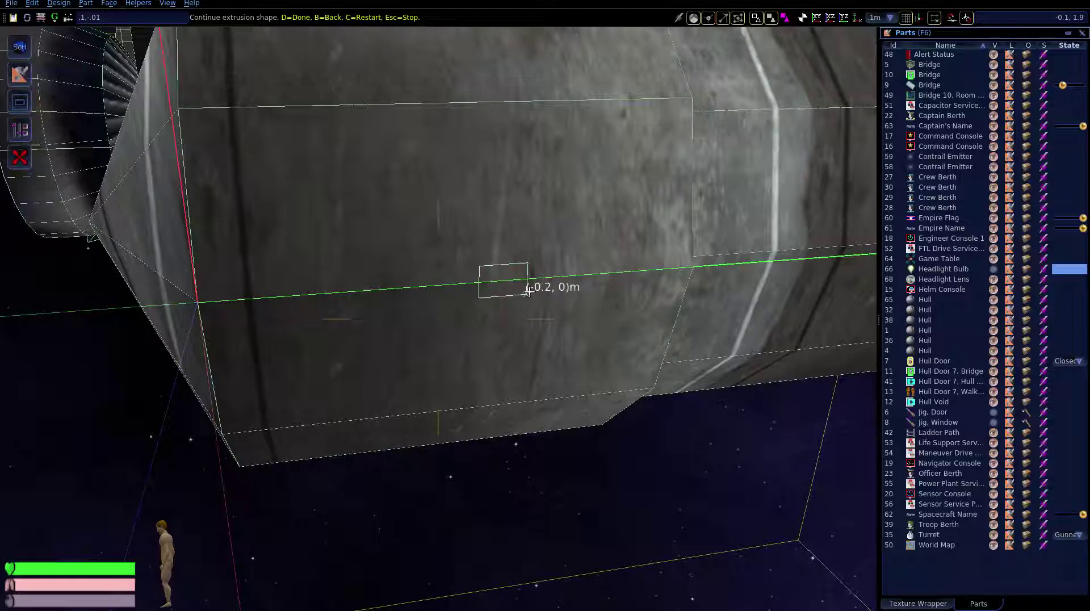
pyautogui.click(527, 295)
pyautogui.press('d')
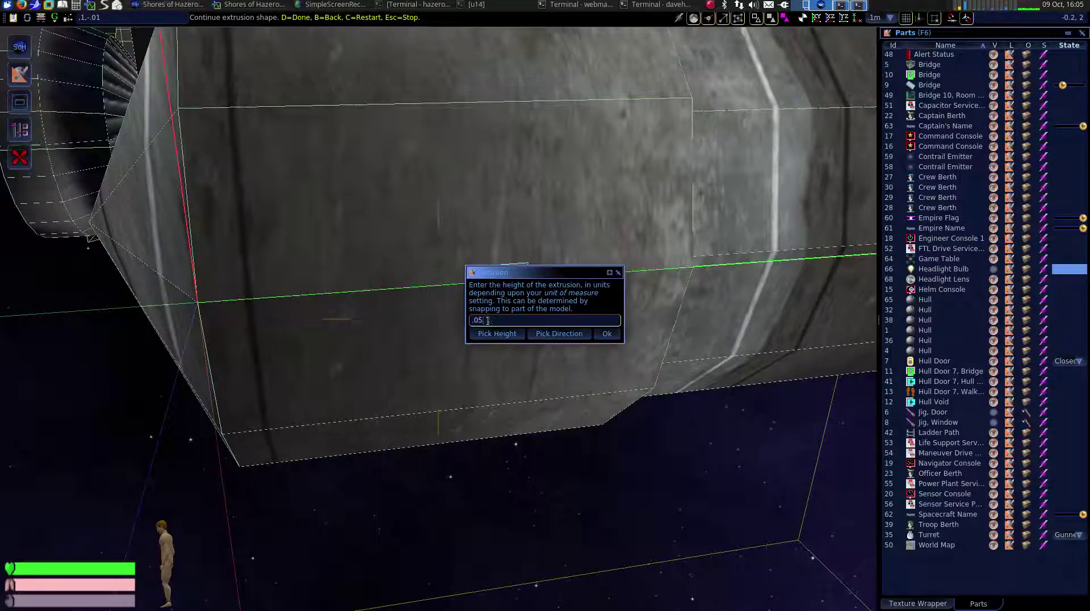
pyautogui.click(607, 334)
pyautogui.press('Escape')
# Make the small hull plate on the starboard nacelle's outer side into a green Navigation Light Lens
pyautogui.moveTo(519, 295); pyautogui.dragTo(685, 290, button='right')
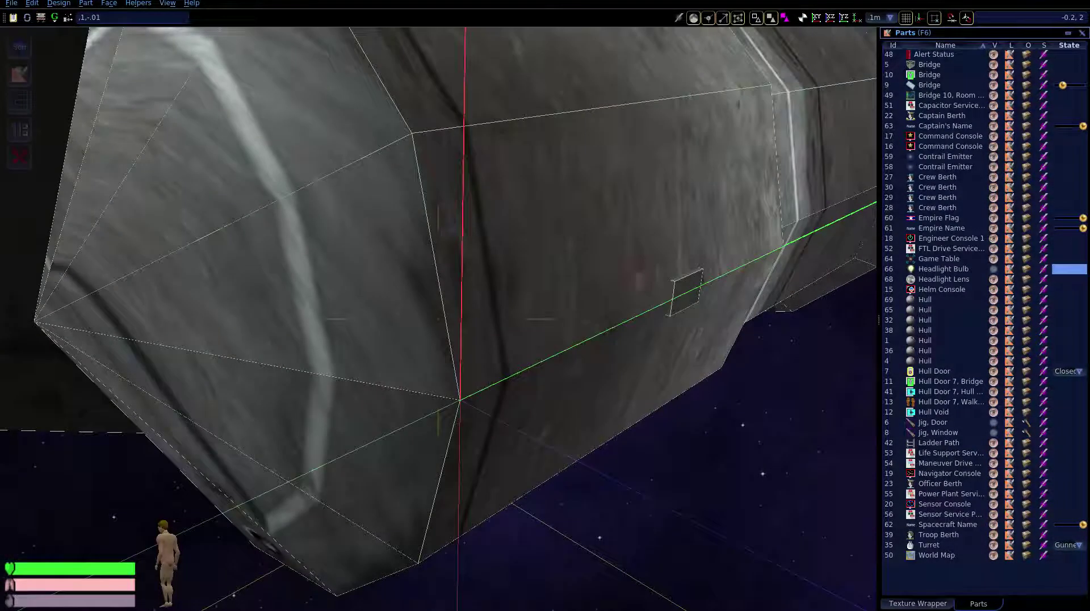
pyautogui.click(680, 287)
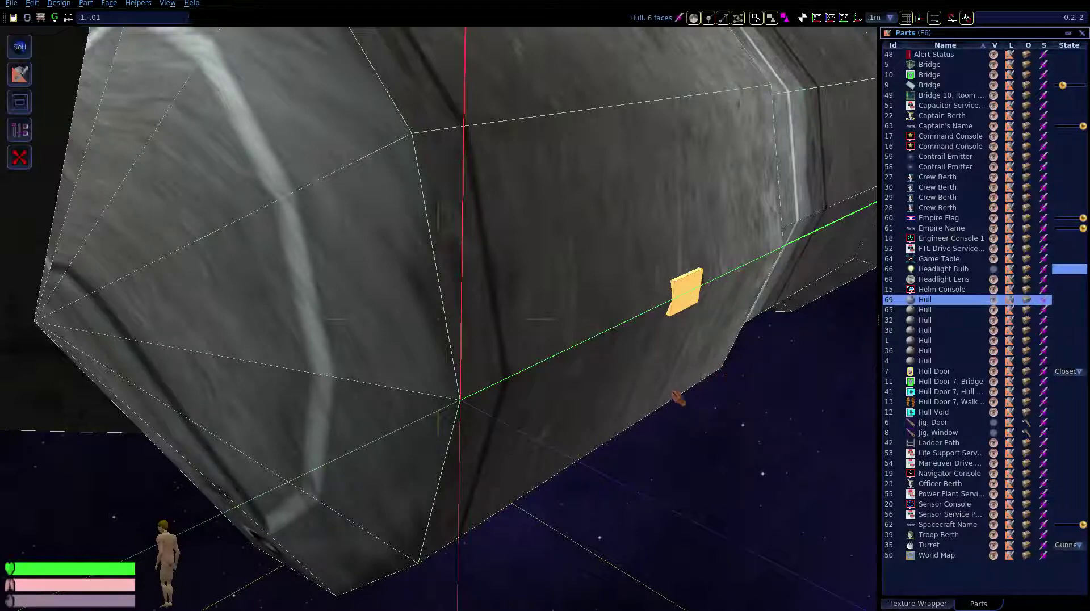
pyautogui.moveTo(657, 397); pyautogui.dragTo(618, 316, button='right')
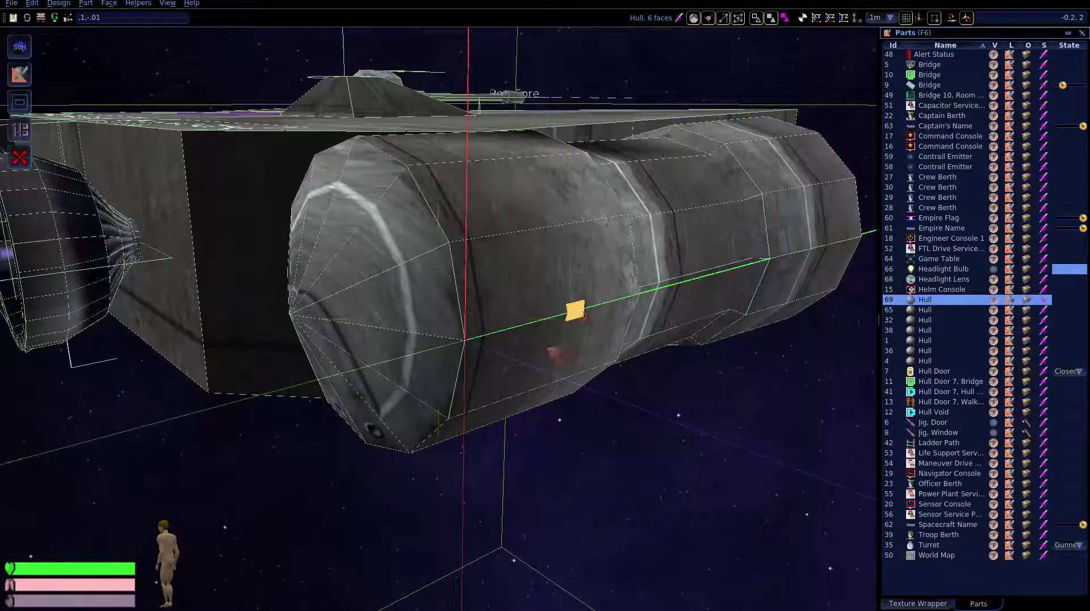
pyautogui.click(66, 4)
pyautogui.moveTo(85, 4)
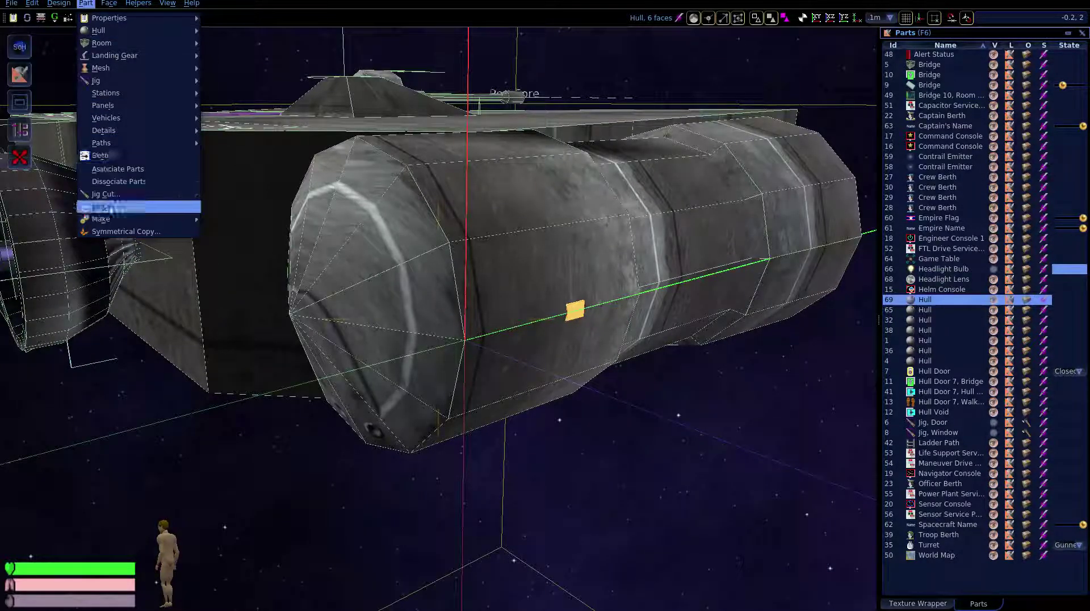
pyautogui.moveTo(115, 221)
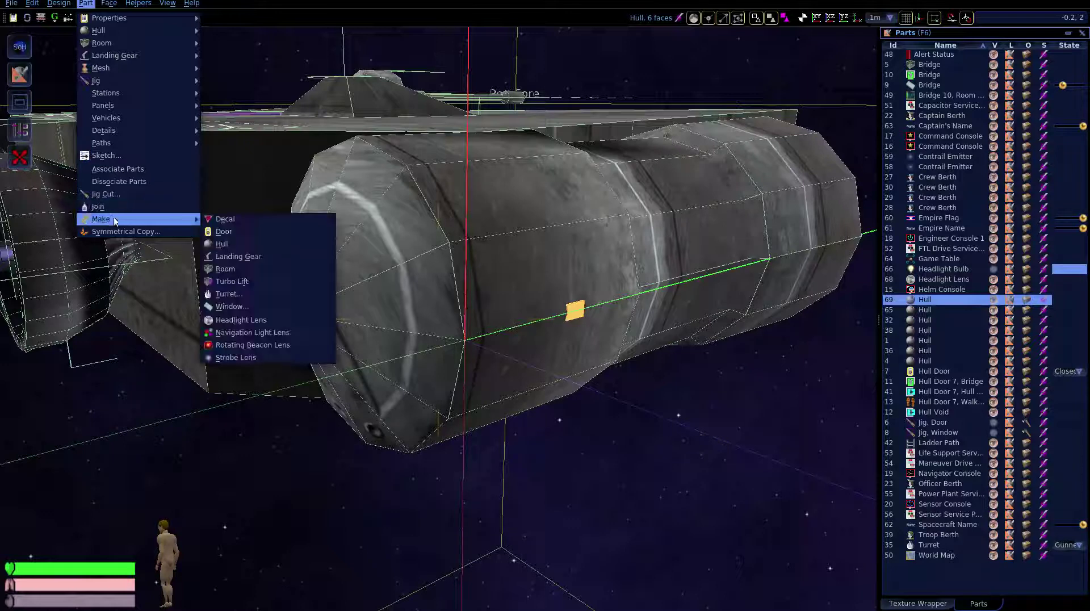
pyautogui.click(250, 332)
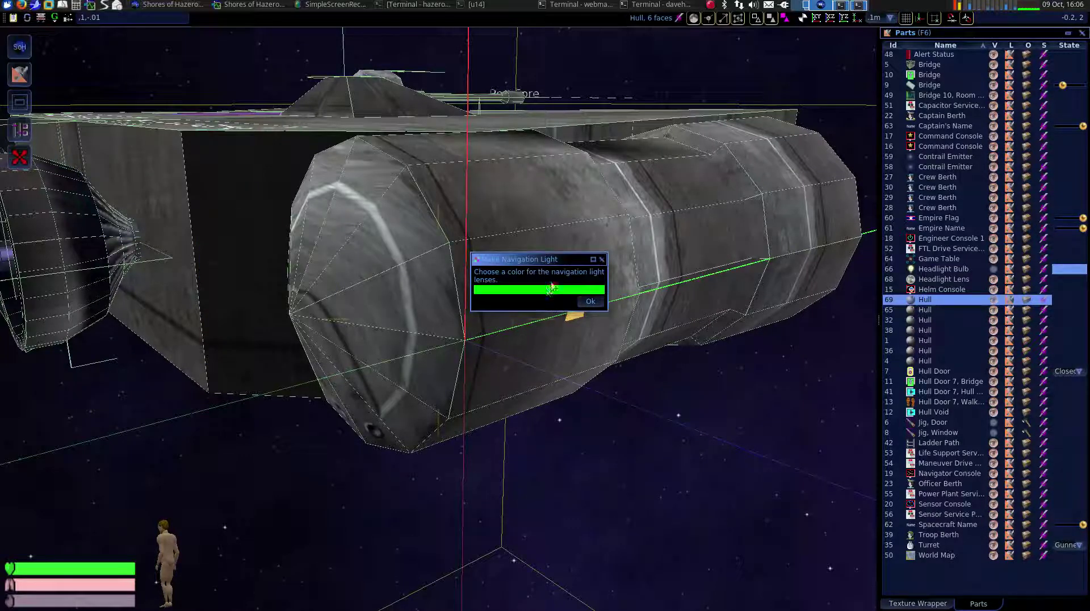
pyautogui.moveTo(574, 259); pyautogui.dragTo(647, 214)
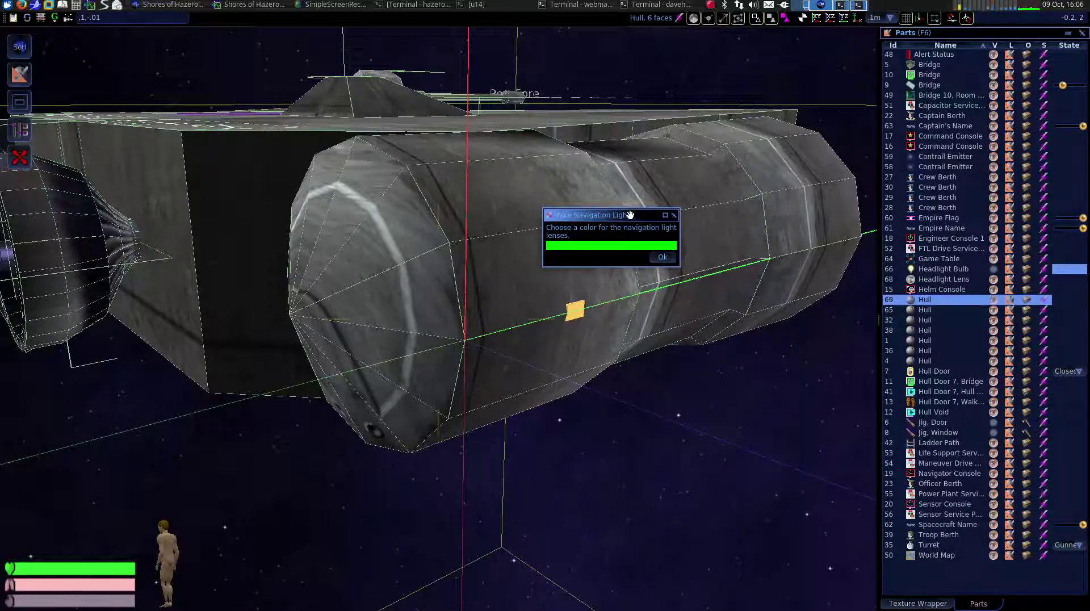
pyautogui.click(662, 256)
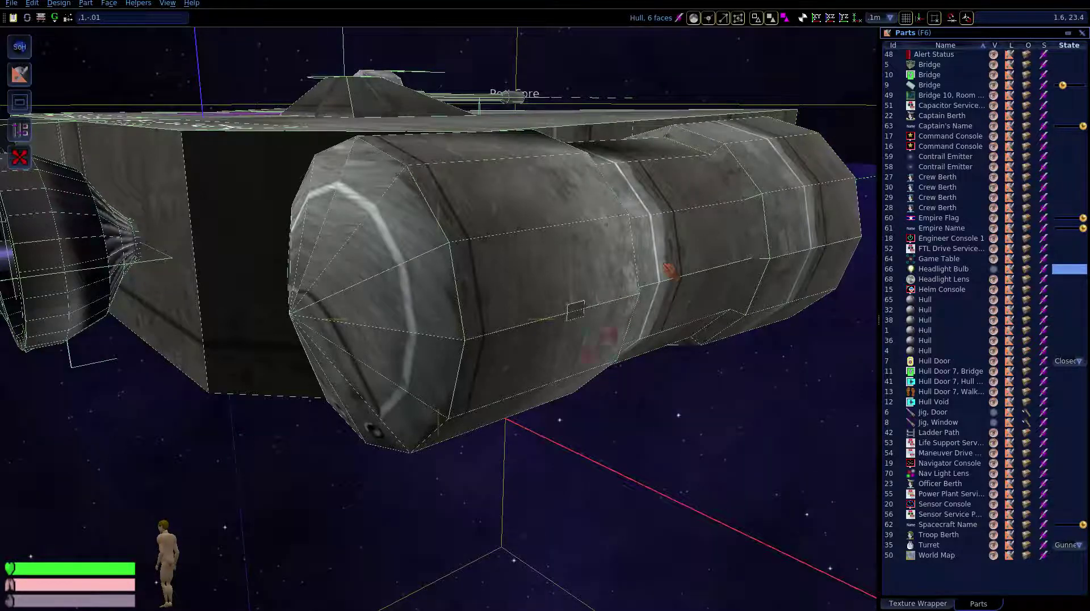
# Create a symmetrical copy of the starboard Nav Light Lens along the X axis
pyautogui.click(590, 308)
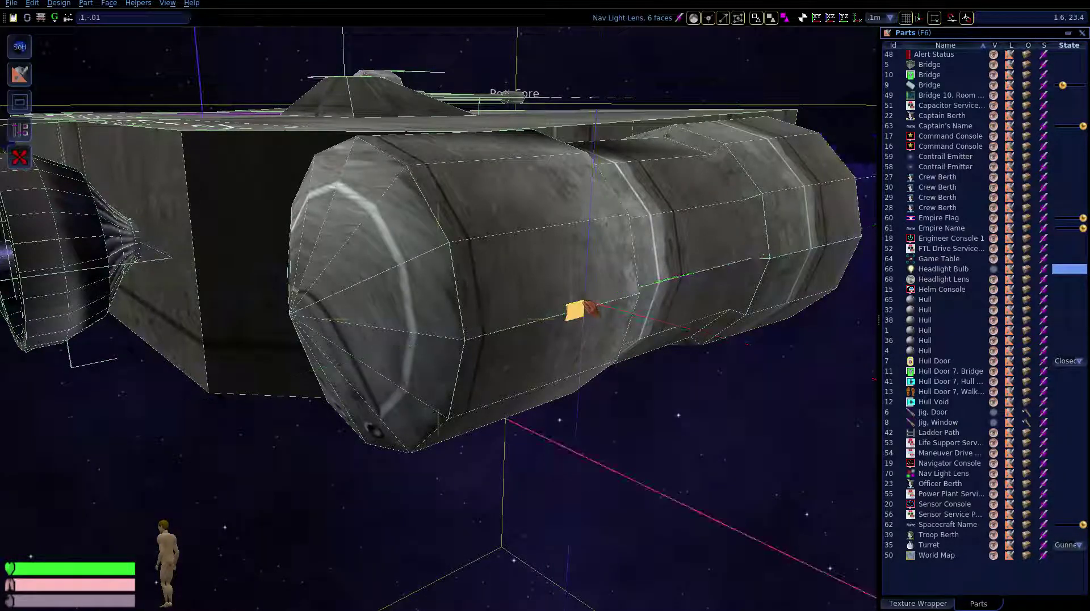
pyautogui.click(62, 4)
pyautogui.moveTo(85, 4)
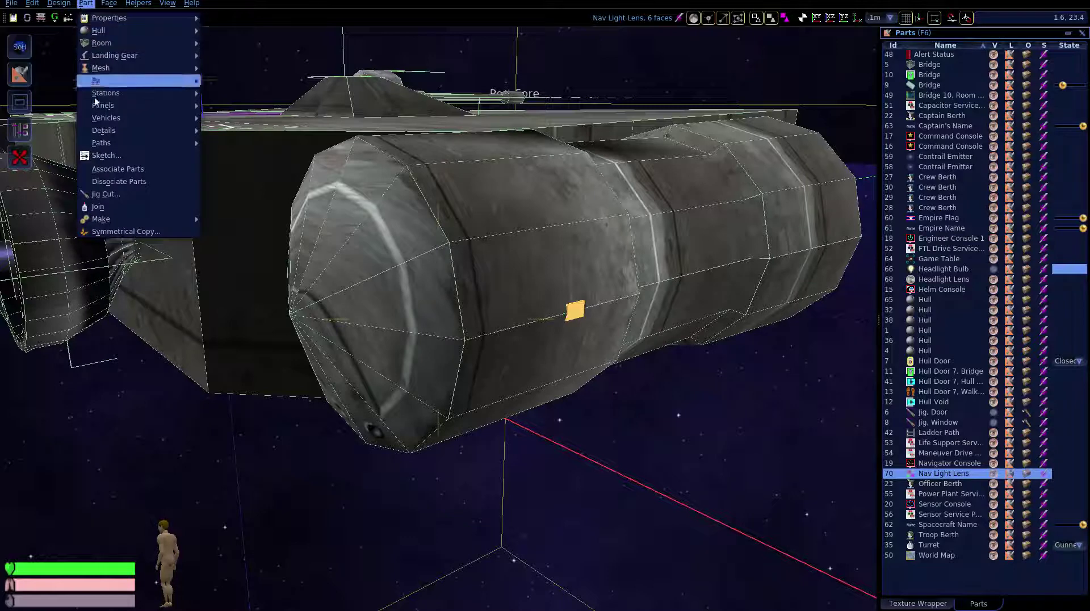
pyautogui.click(113, 234)
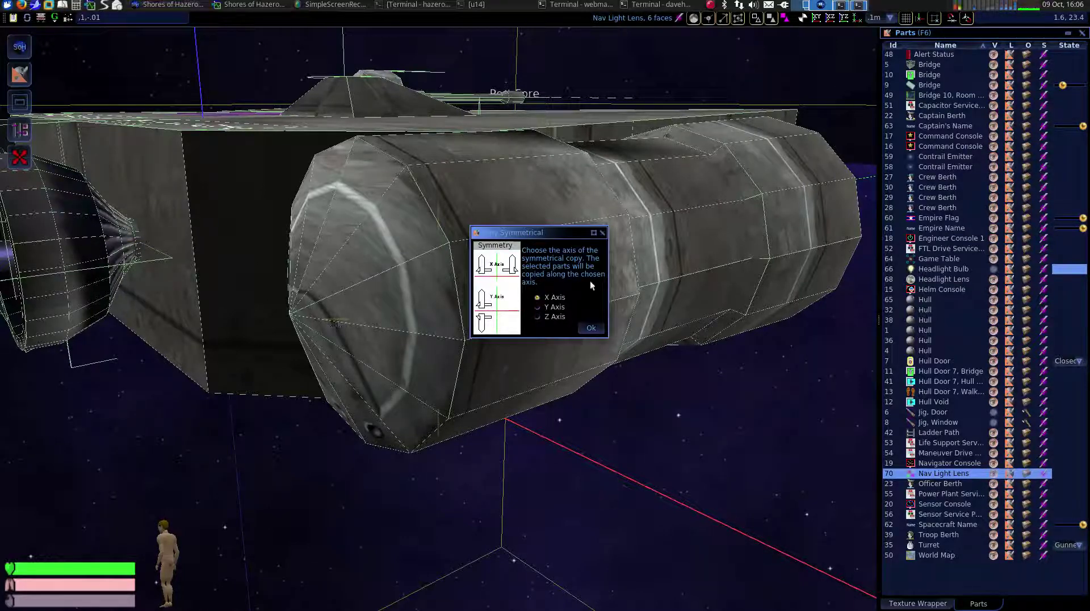
pyautogui.click(591, 329)
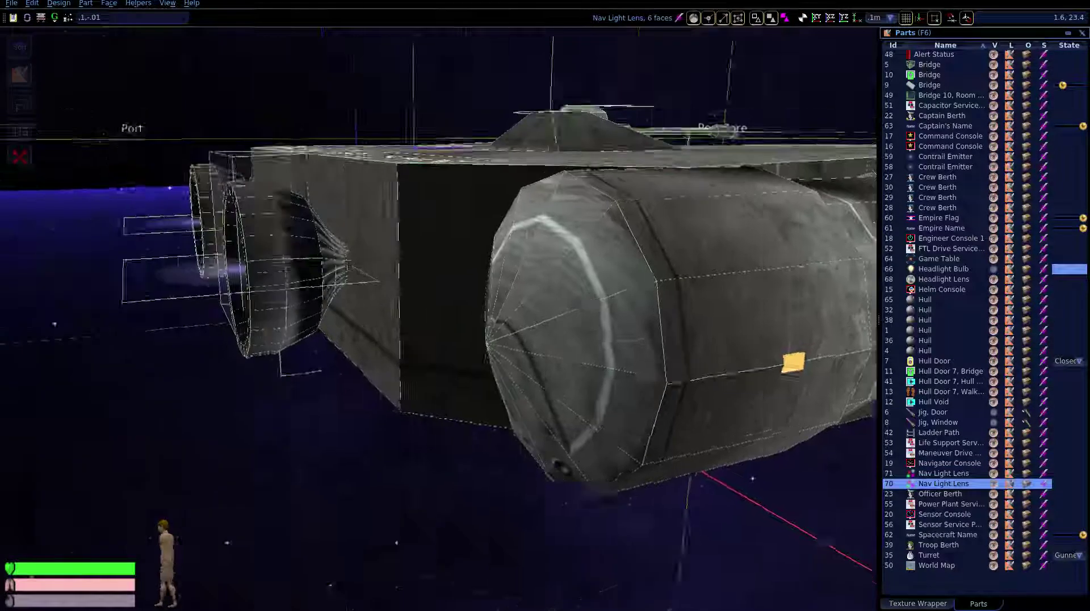
# Remake the copied lens on the port nacelle as a red Navigation Light Lens
pyautogui.press('a')
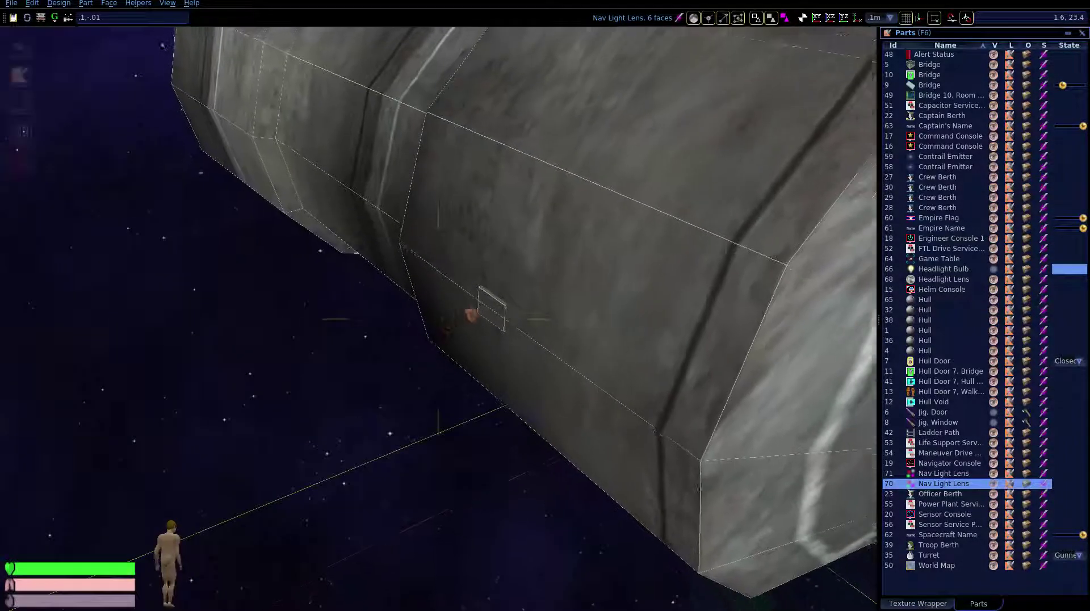
pyautogui.click(505, 301)
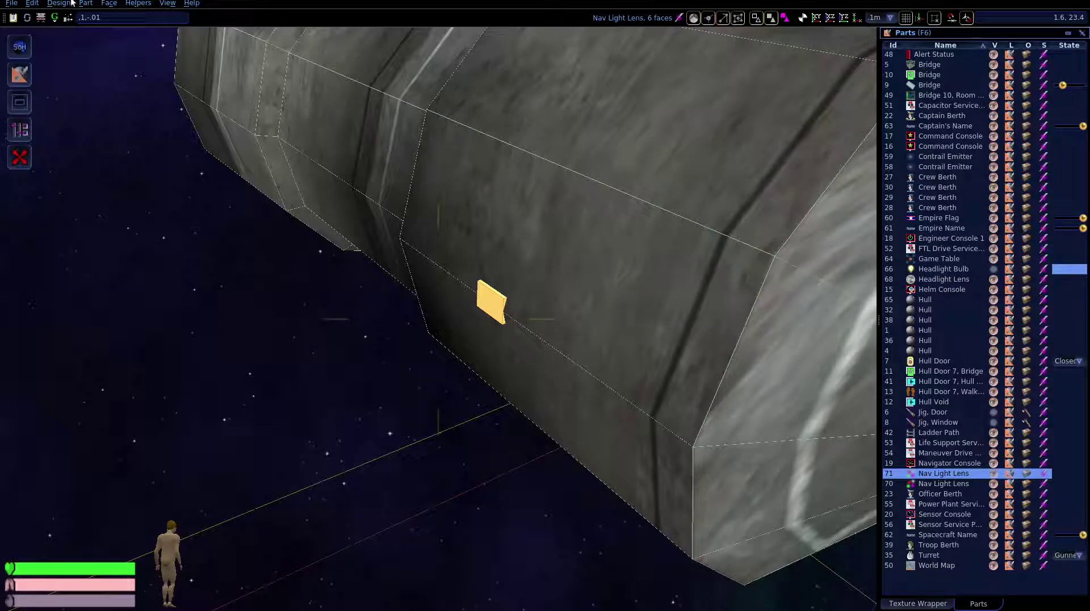
pyautogui.click(88, 4)
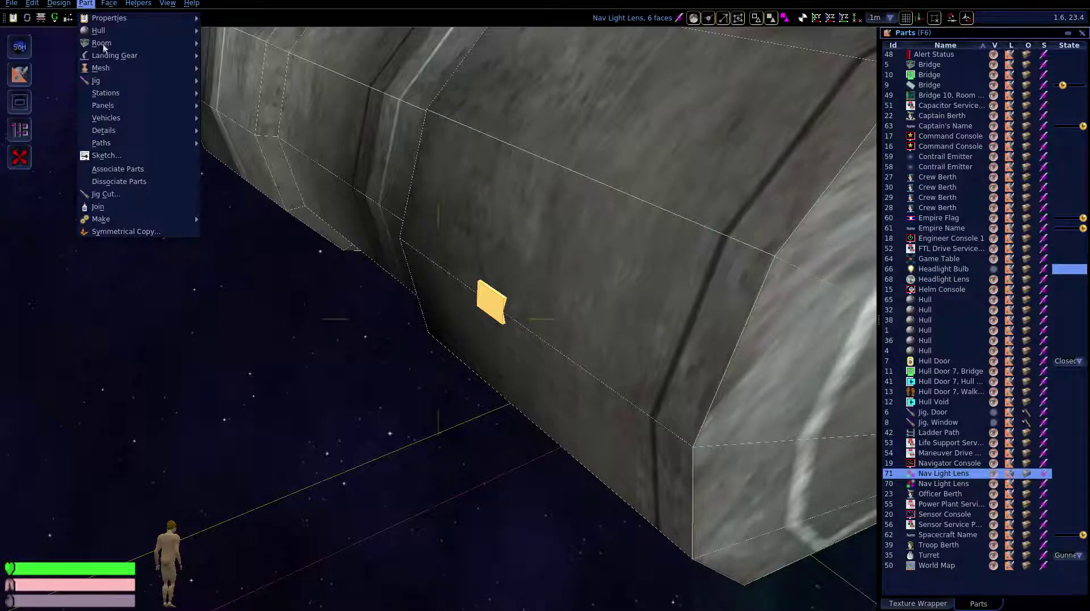
pyautogui.moveTo(136, 218)
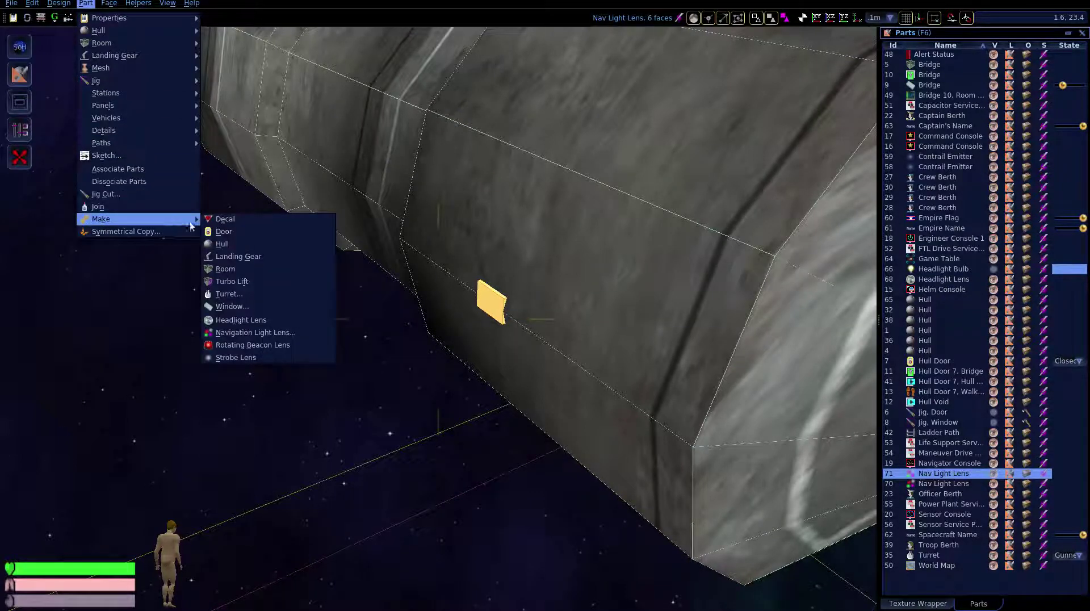
pyautogui.click(240, 332)
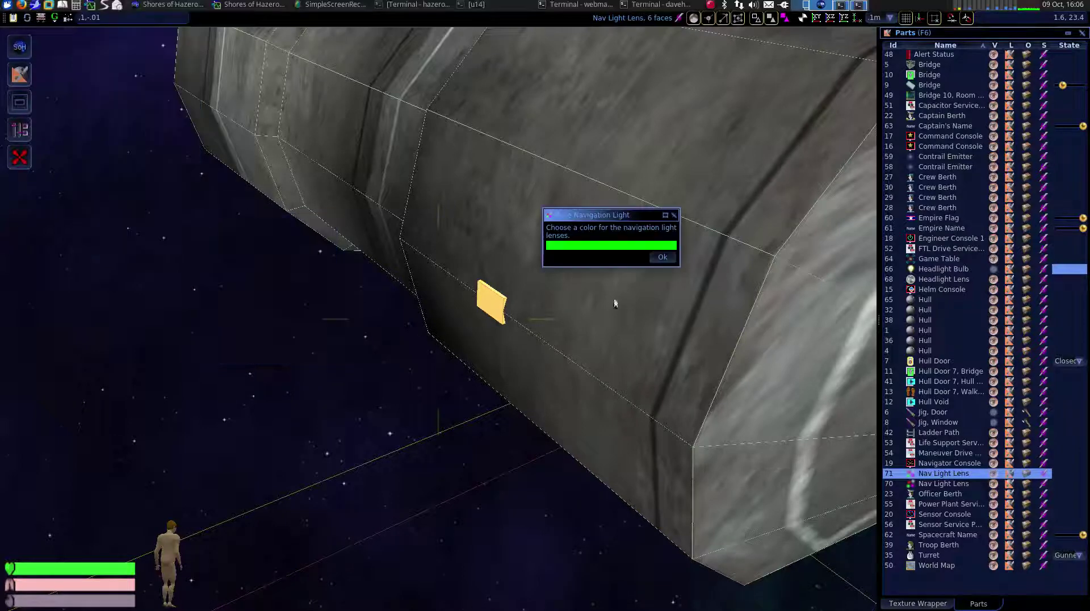
pyautogui.click(610, 246)
pyautogui.moveTo(607, 122); pyautogui.dragTo(574, 91)
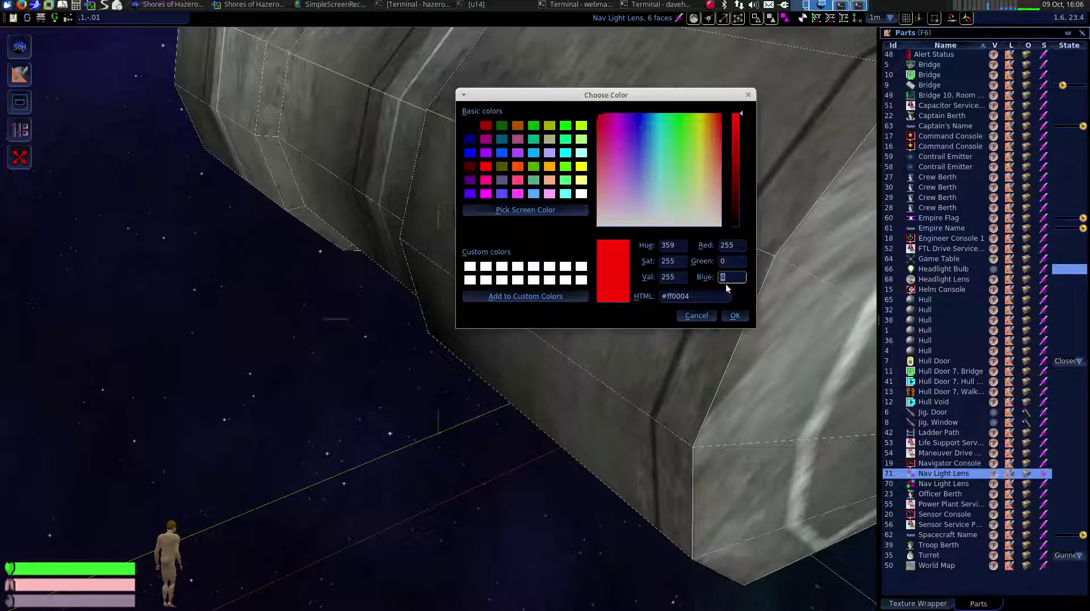
pyautogui.click(733, 317)
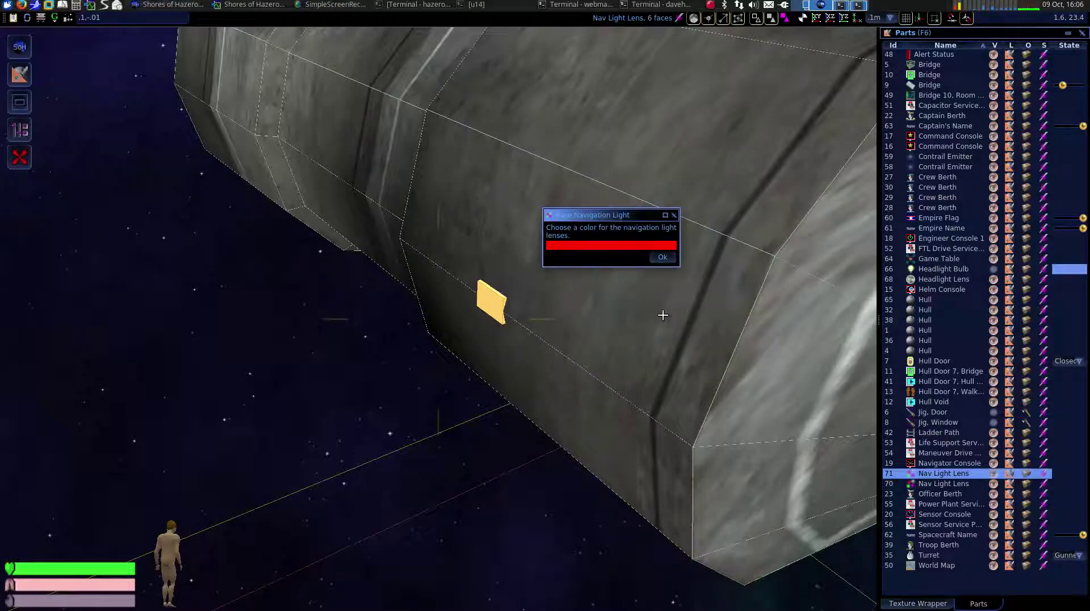
pyautogui.click(674, 258)
# Relocate the grid center to the upper rear port corner of the main hull, using the XY grid plane
pyautogui.press('d')
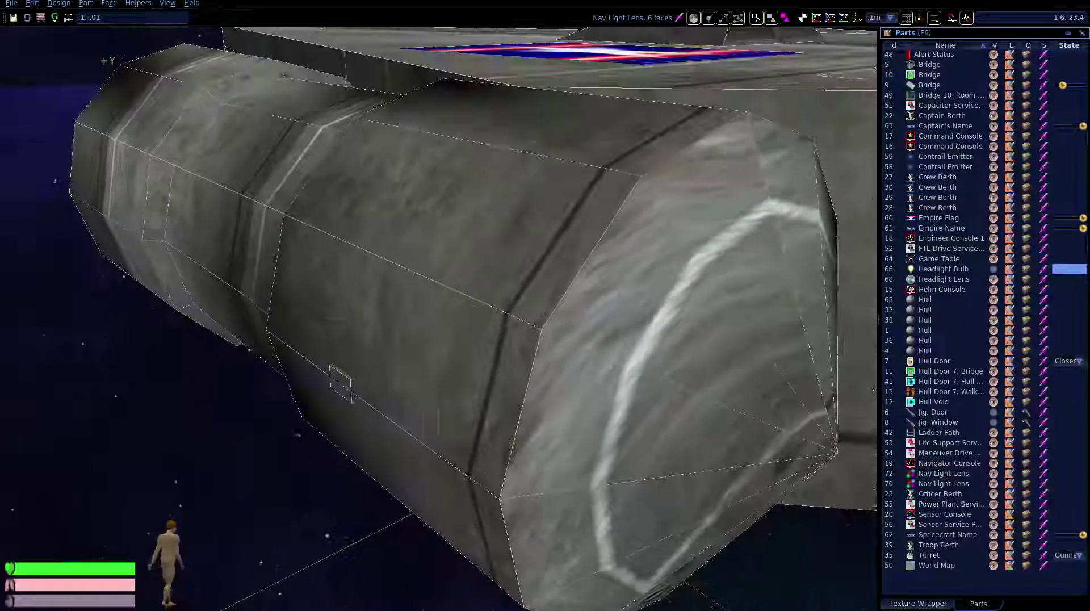
pyautogui.press('d')
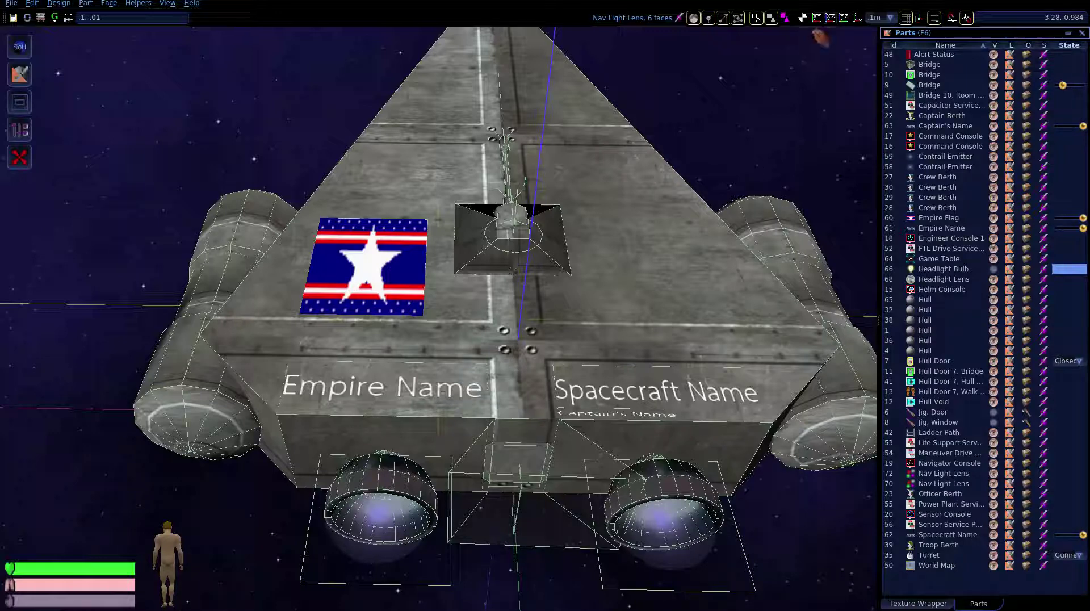
pyautogui.click(802, 18)
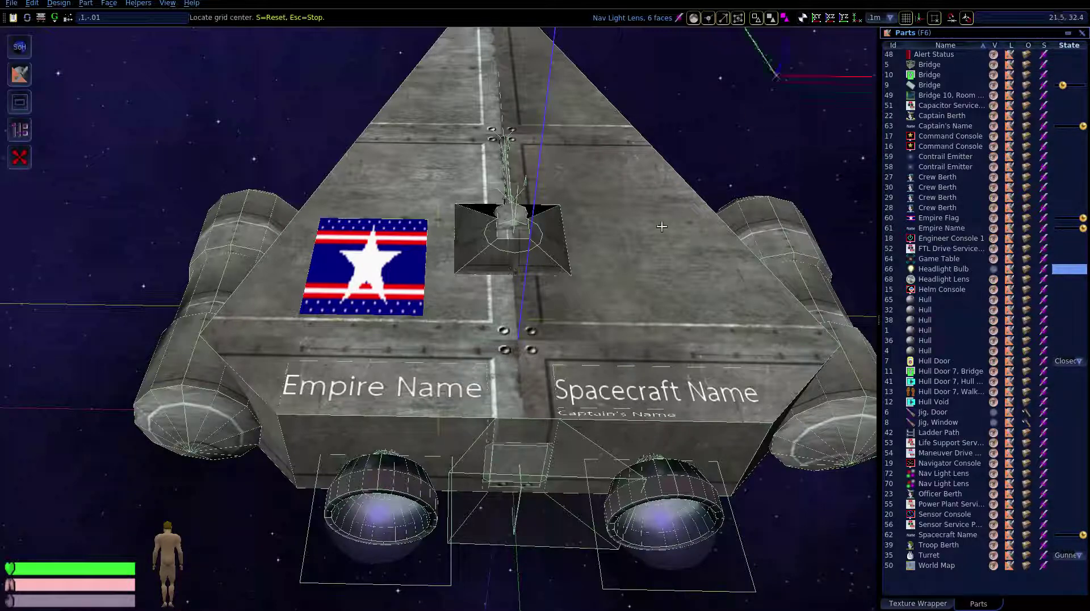
pyautogui.click(278, 416)
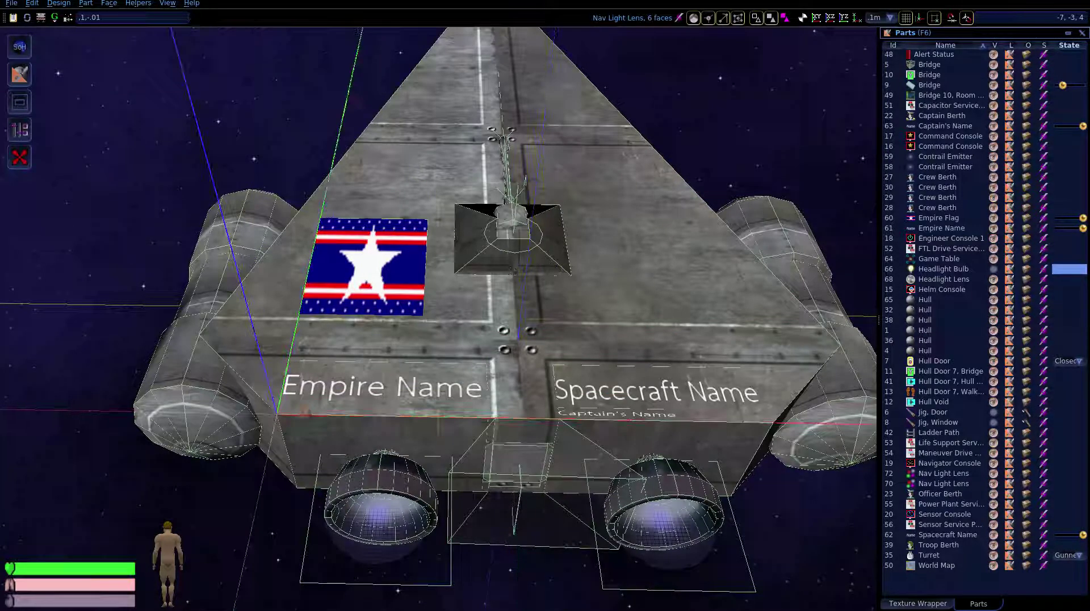
# Add a longitude/latitude hull sphere centered at 7, 3 on the upper hull, with 0.2 m radius and 6 longitude and 6 latitude steps
pyautogui.click(86, 3)
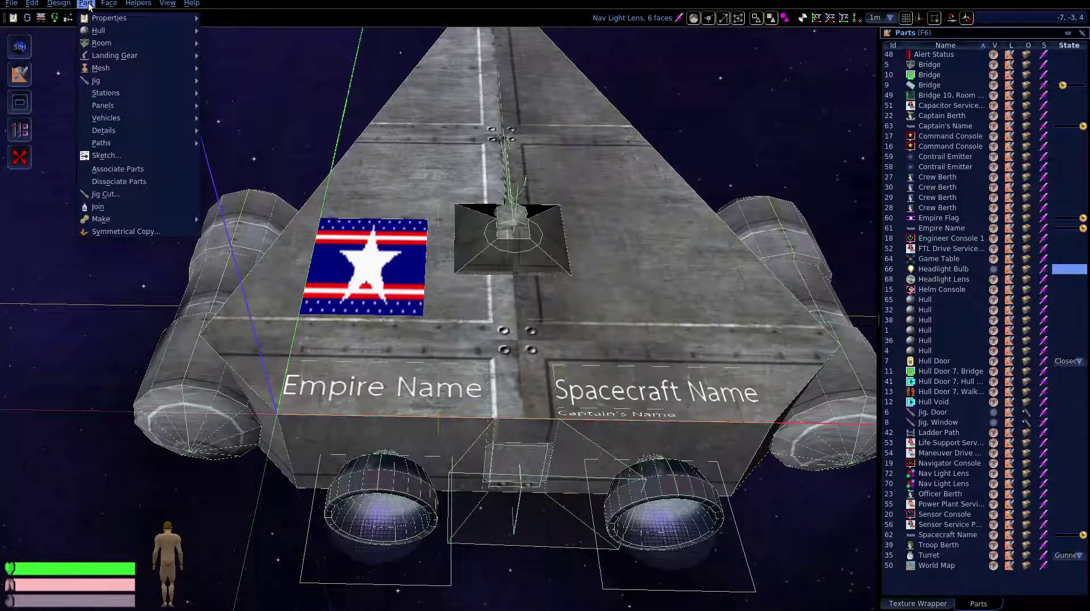
pyautogui.click(88, 5)
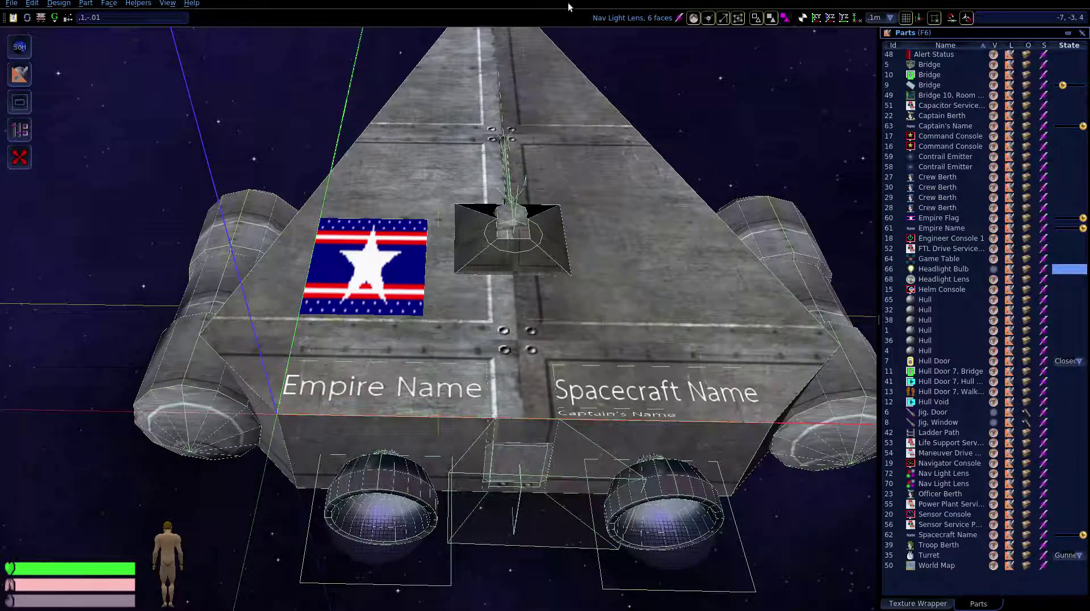
pyautogui.click(88, 4)
pyautogui.moveTo(147, 31)
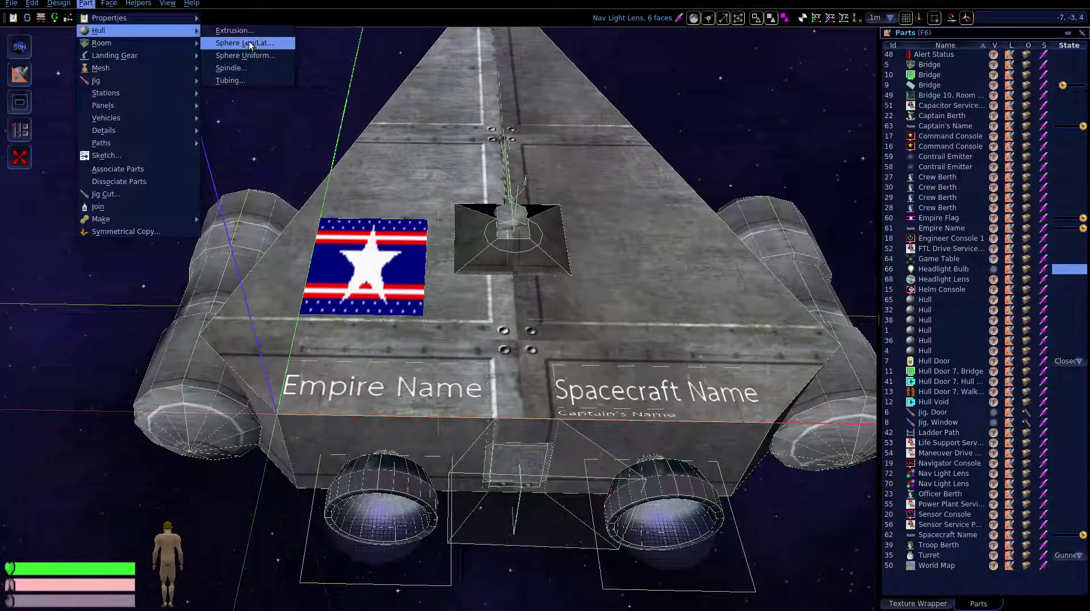
pyautogui.click(249, 45)
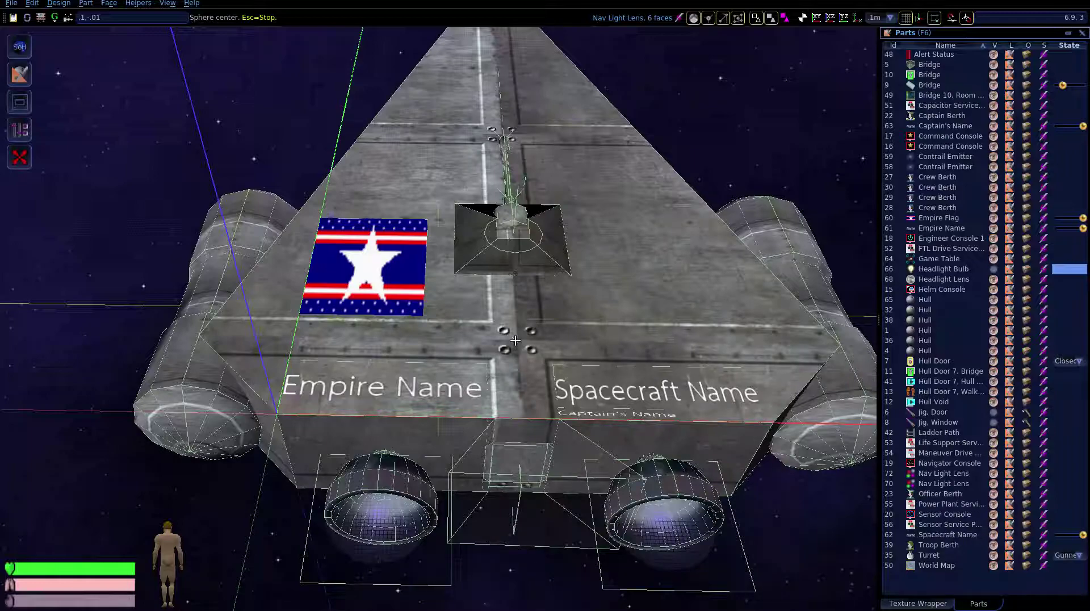
pyautogui.moveTo(556, 360); pyautogui.dragTo(458, 337, button='right')
pyautogui.press('w')
pyautogui.press('w')
pyautogui.click(488, 352)
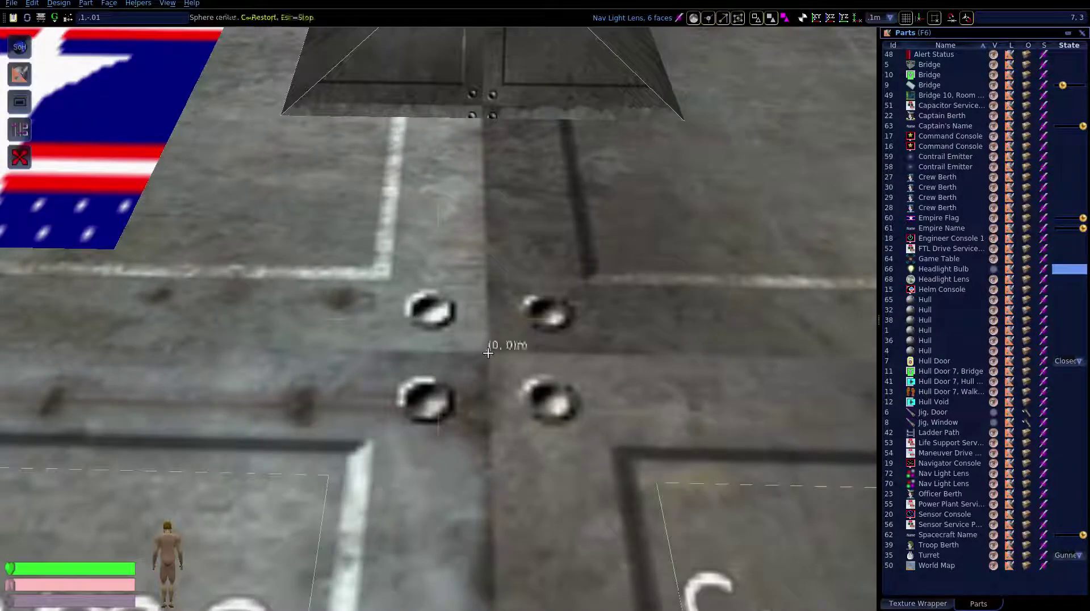
pyautogui.click(520, 353)
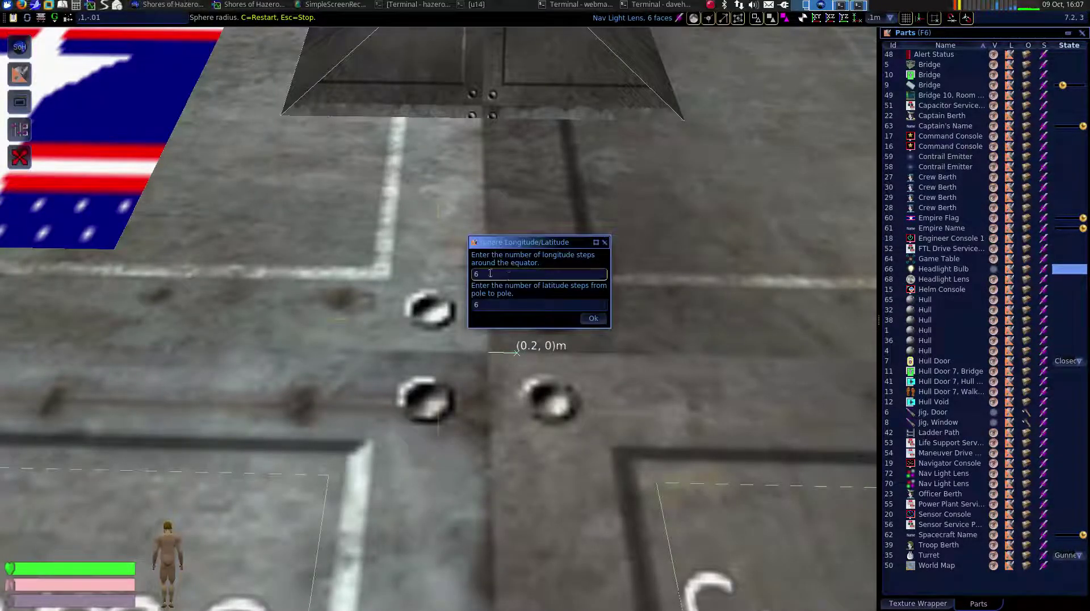
pyautogui.click(592, 320)
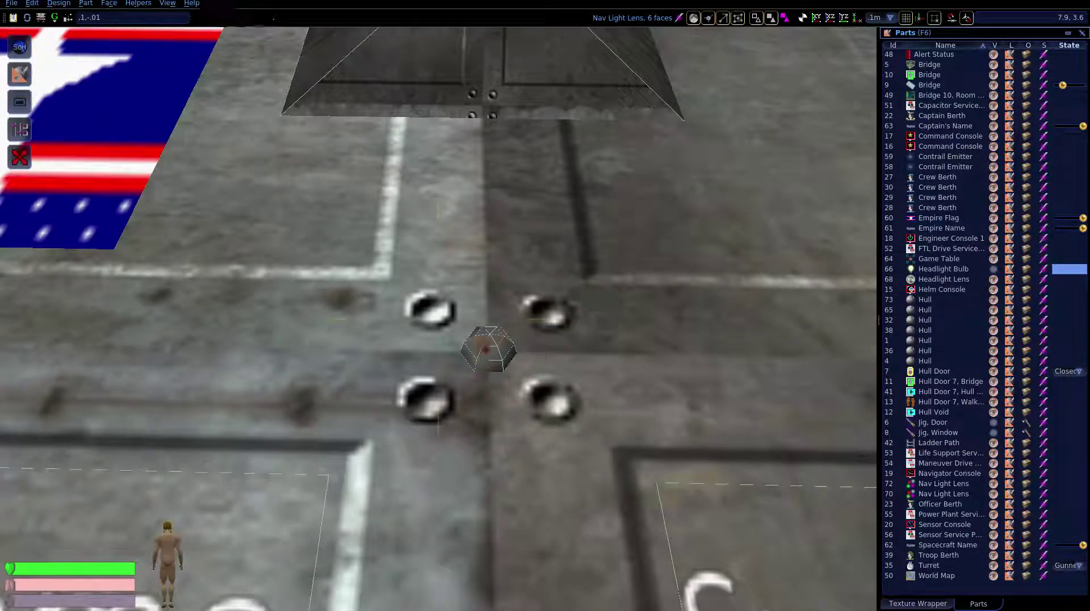
# Make the small hull sphere on the upper hull's centerline into a Rotating Beacon Lens
pyautogui.click(489, 343)
pyautogui.moveTo(645, 316); pyautogui.dragTo(613, 198, button='right')
pyautogui.press('s')
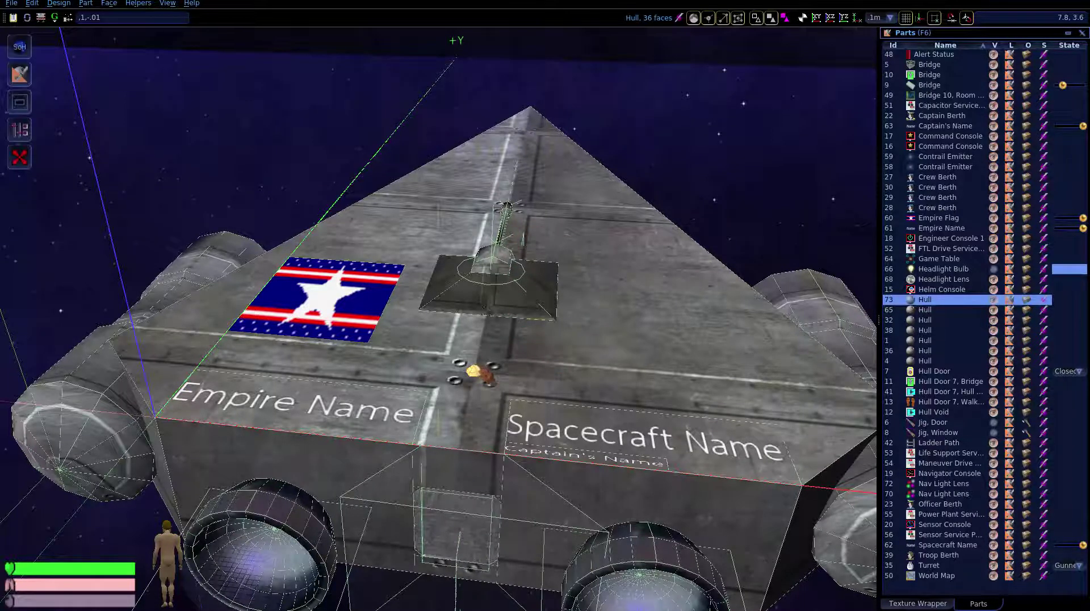
pyautogui.click(56, 5)
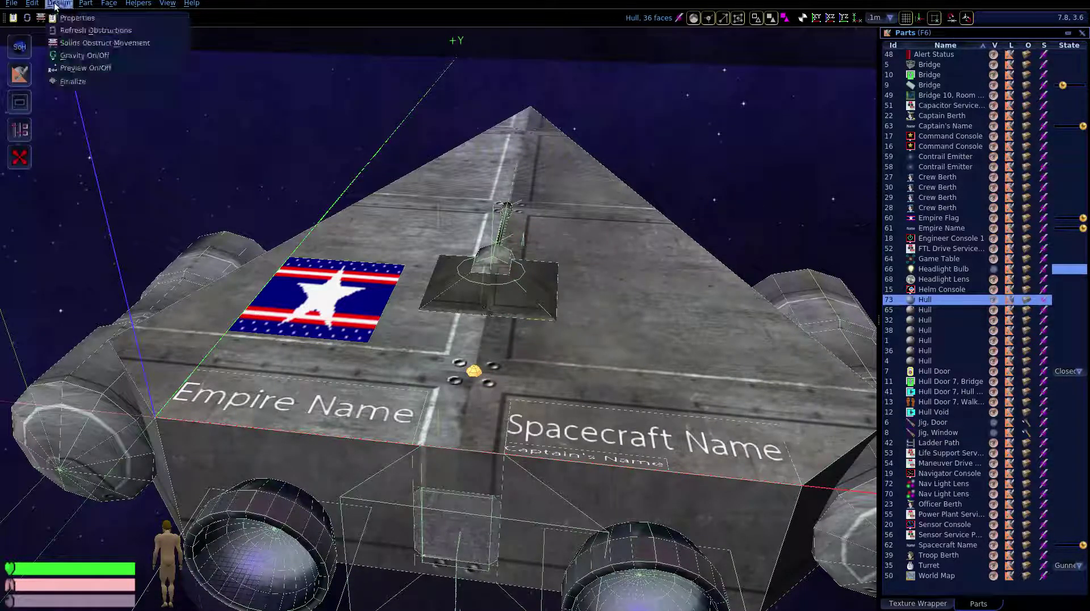
pyautogui.moveTo(85, 4)
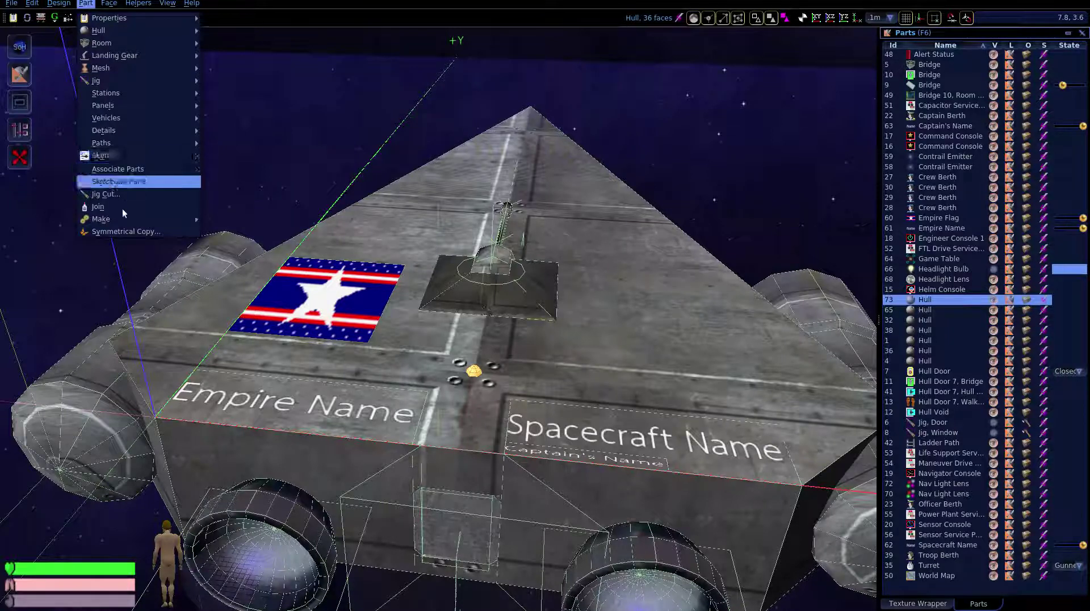
pyautogui.moveTo(137, 221)
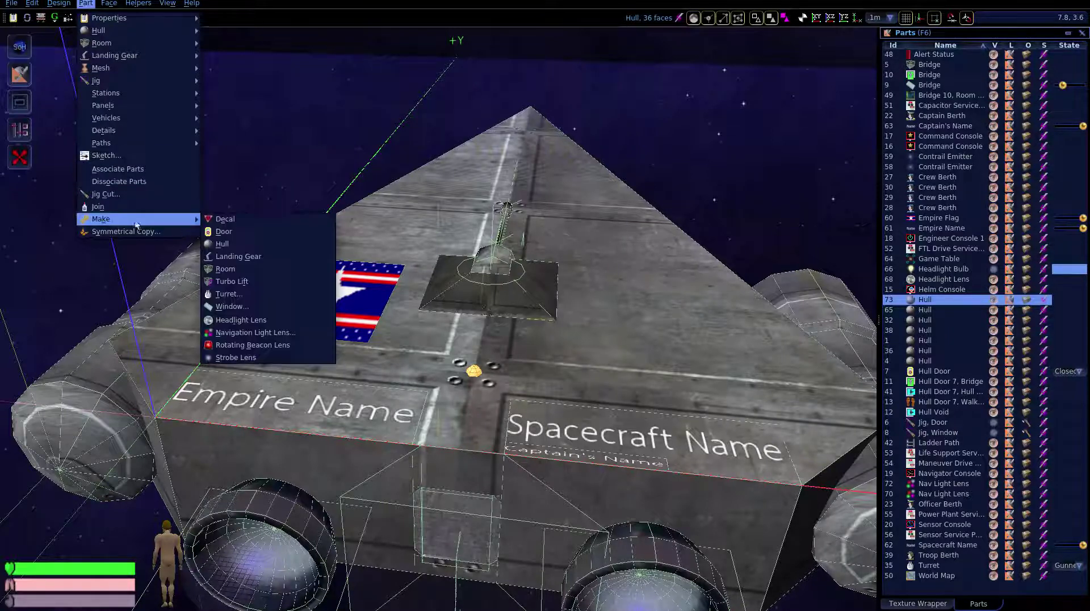
pyautogui.click(252, 345)
pyautogui.click(477, 370)
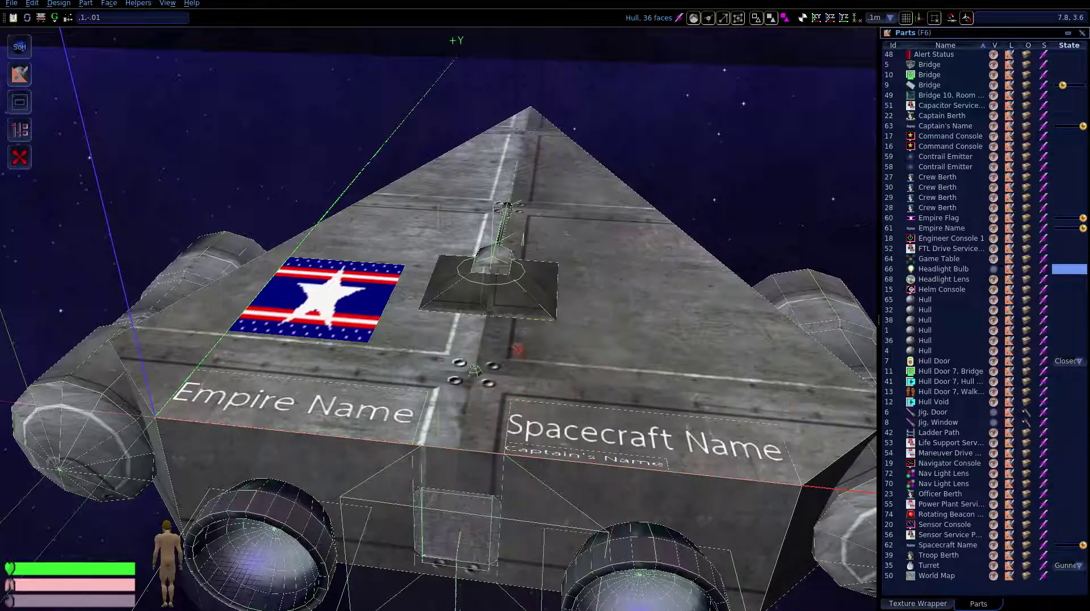
# Relocate the grid center to the middle of the main hull's lower rear edge, on the underside's centerline
pyautogui.press('s')
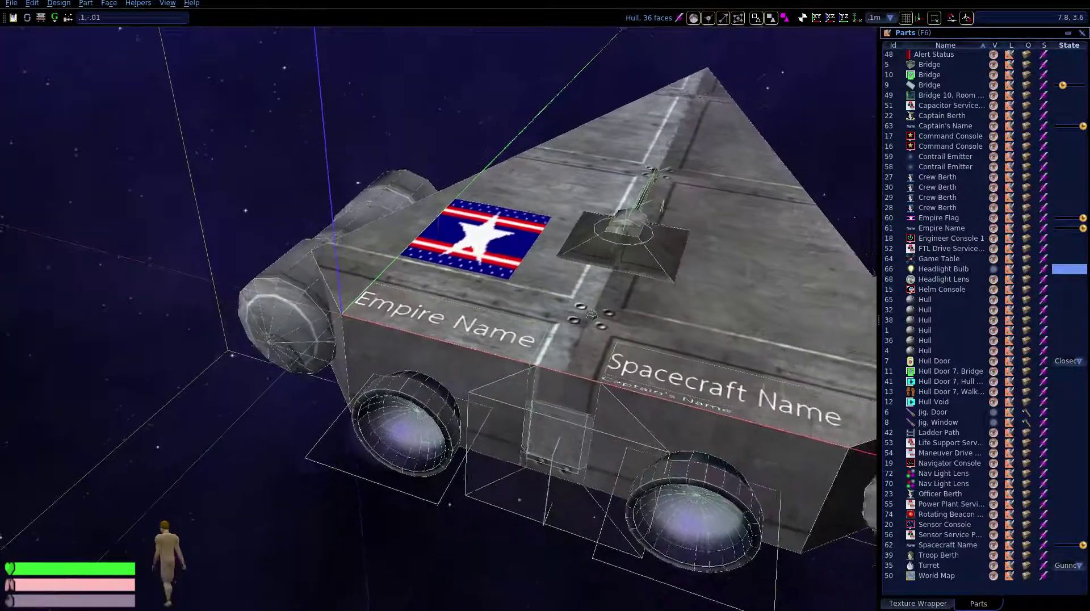
pyautogui.press('s')
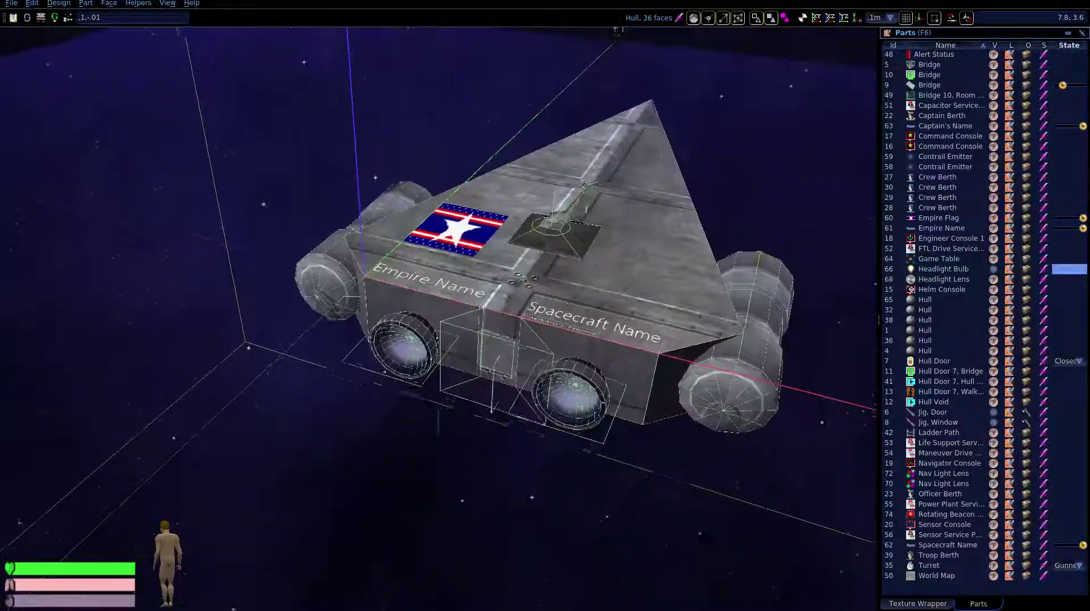
pyautogui.press('c')
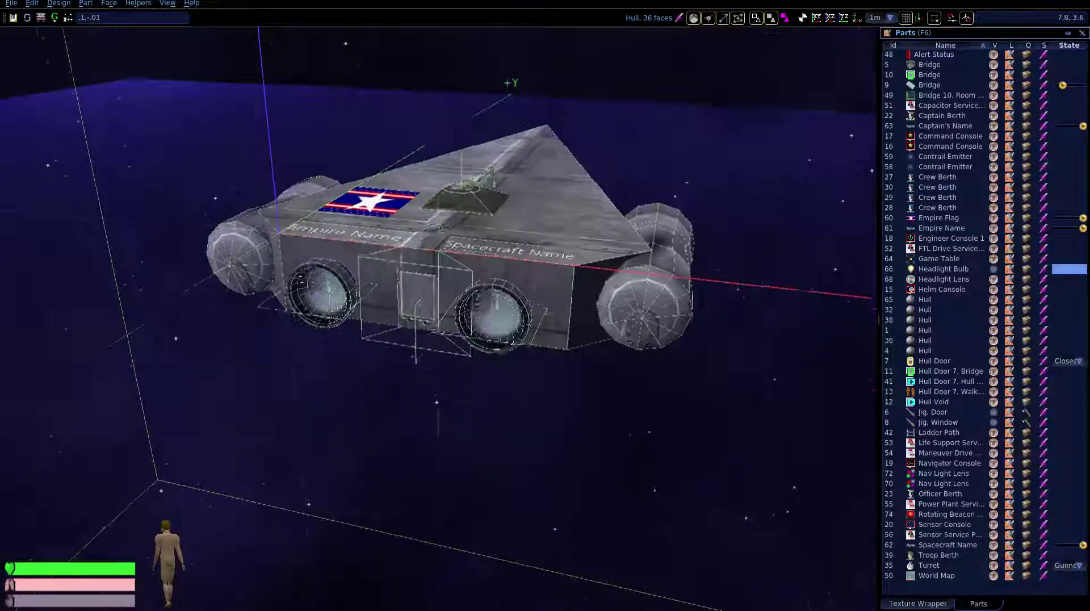
pyautogui.press('c')
pyautogui.press('w')
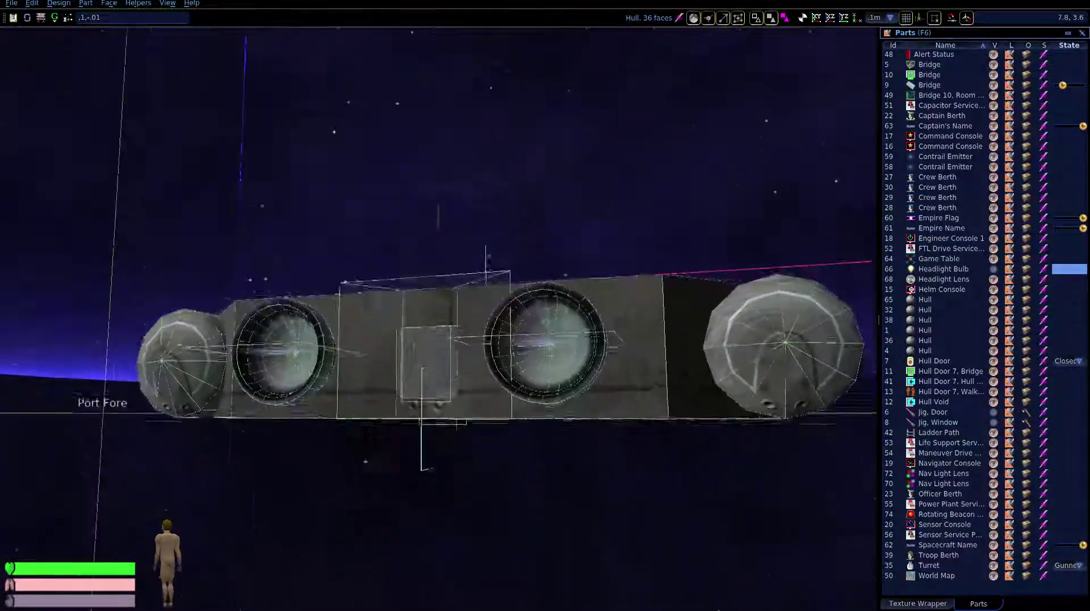
pyautogui.press('c')
pyautogui.press('w')
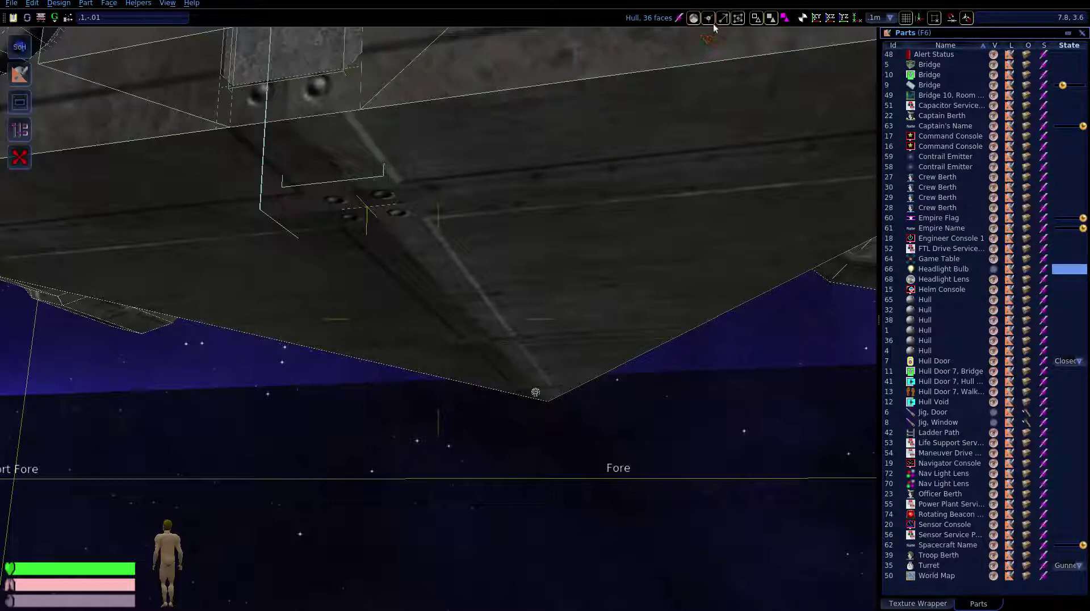
pyautogui.click(804, 19)
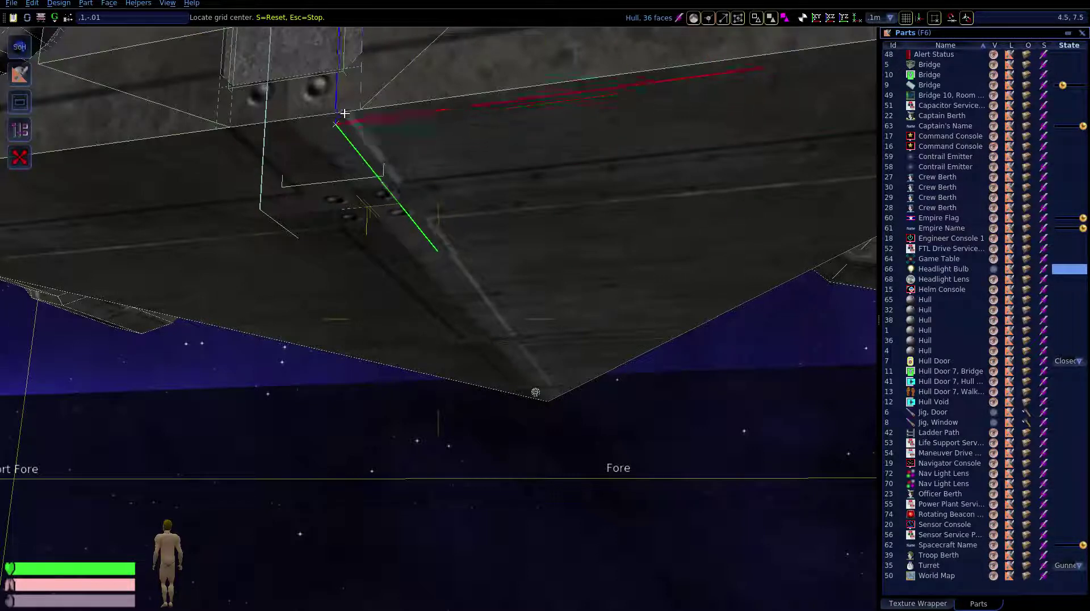
pyautogui.click(362, 109)
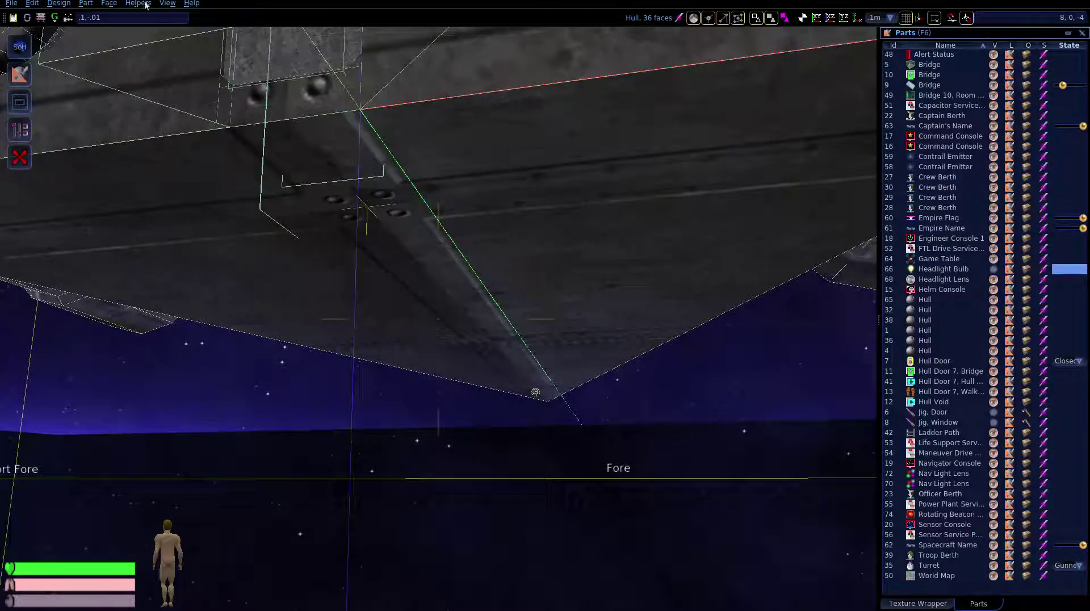
# Add a longitude/latitude hull sphere centered at -1, 3 on the underside, with 0.2 m radius and 6 longitude and 6 latitude steps
pyautogui.click(85, 4)
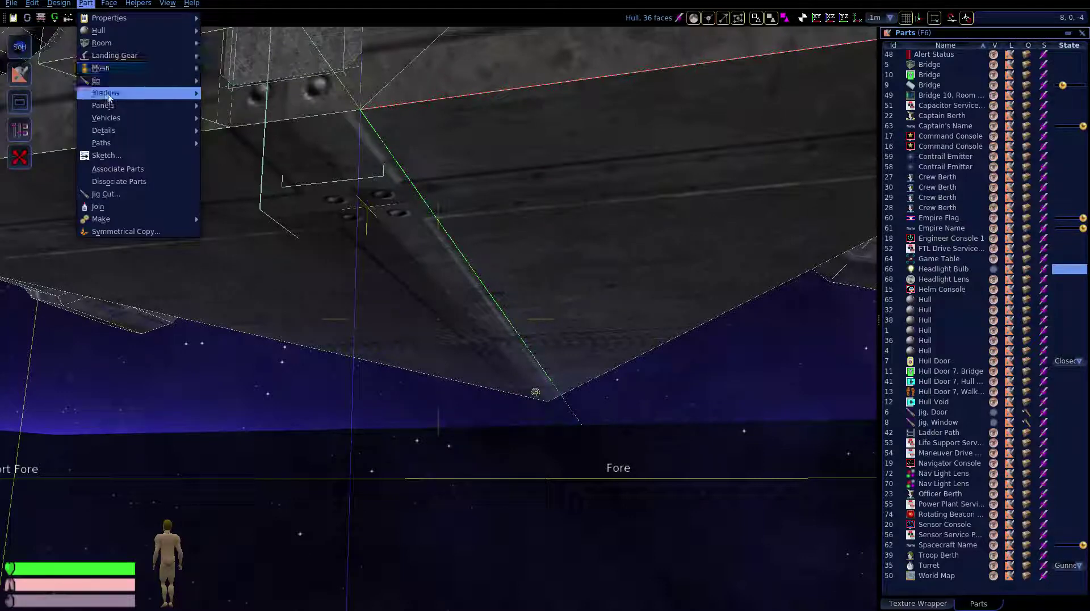
pyautogui.moveTo(141, 34)
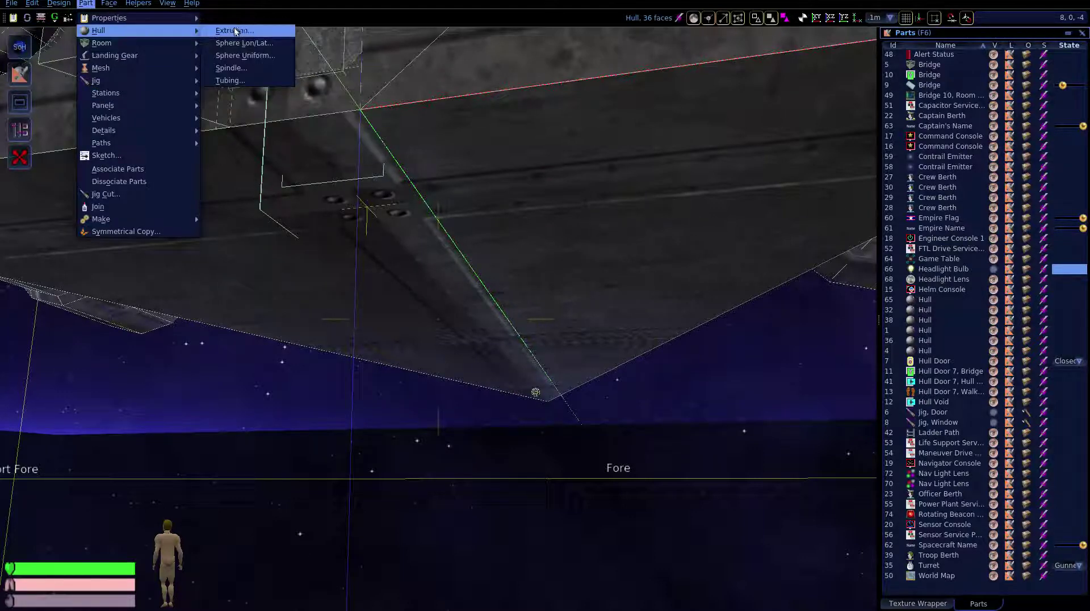
pyautogui.click(245, 55)
pyautogui.moveTo(396, 226); pyautogui.dragTo(437, 318, button='right')
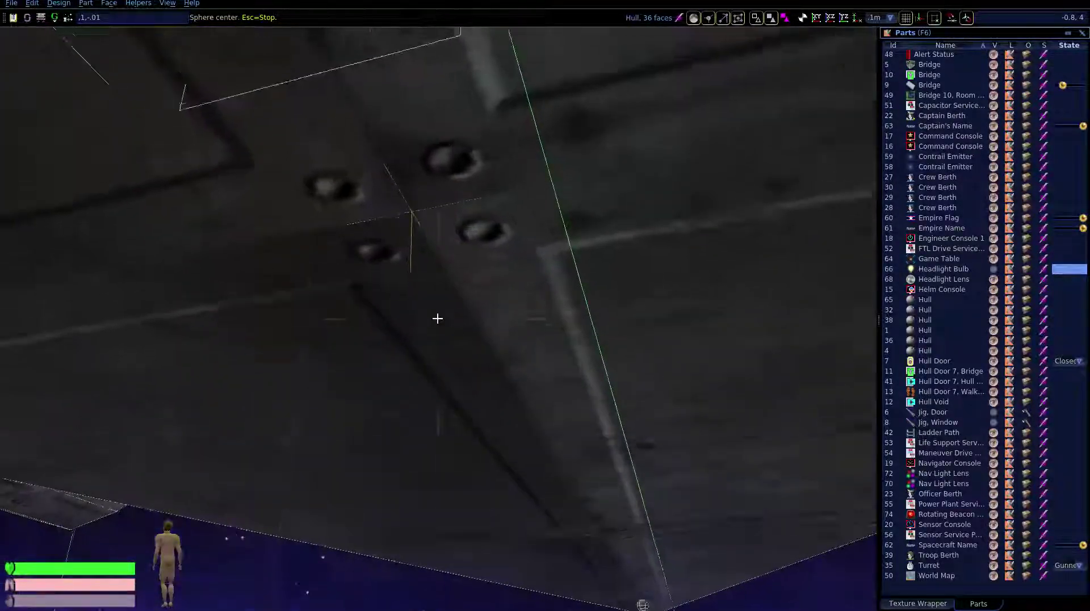
pyautogui.click(412, 210)
pyautogui.click(439, 205)
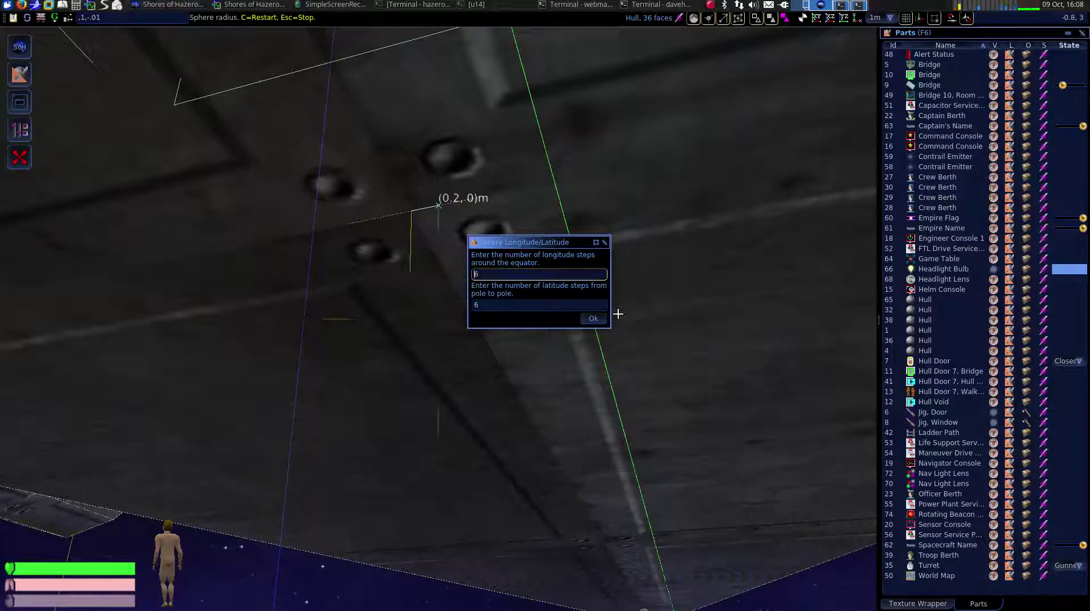
pyautogui.click(598, 317)
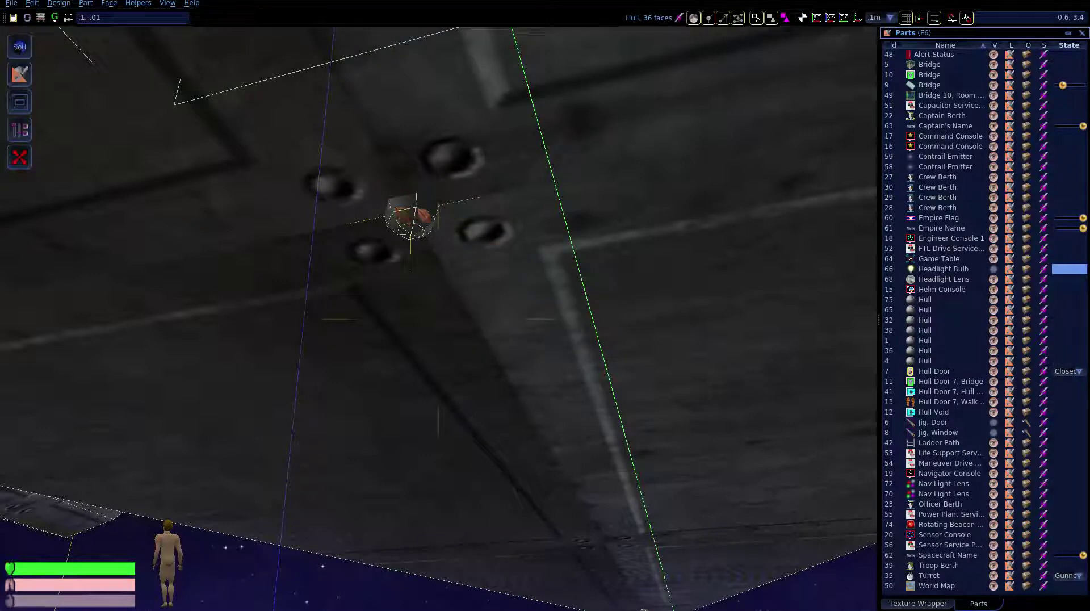
# Make the small hull sphere on the main hull's underside into a Strobe Lens
pyautogui.click(423, 215)
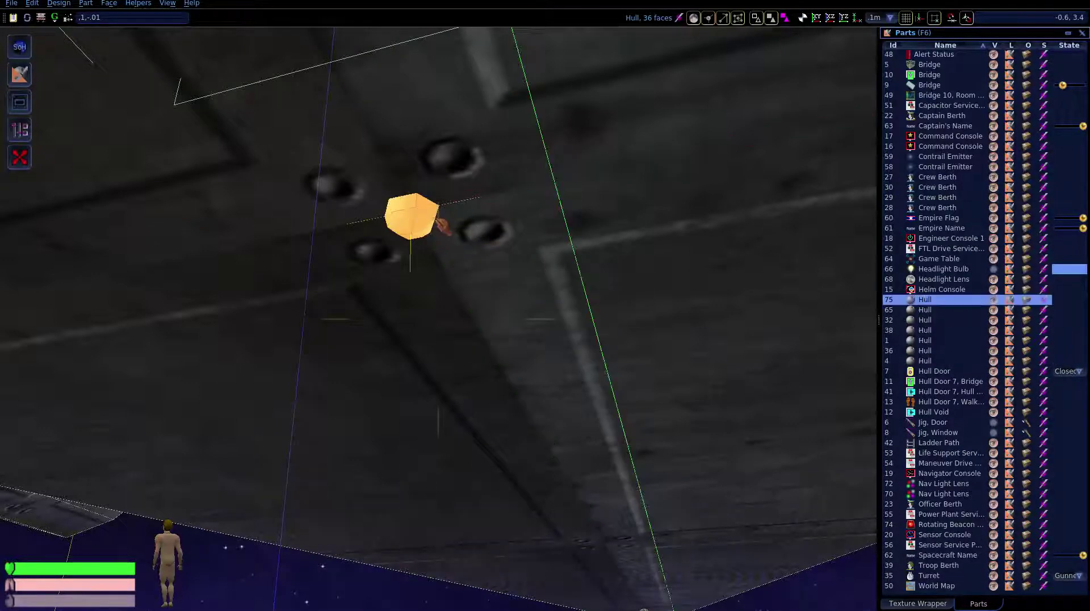
pyautogui.click(91, 4)
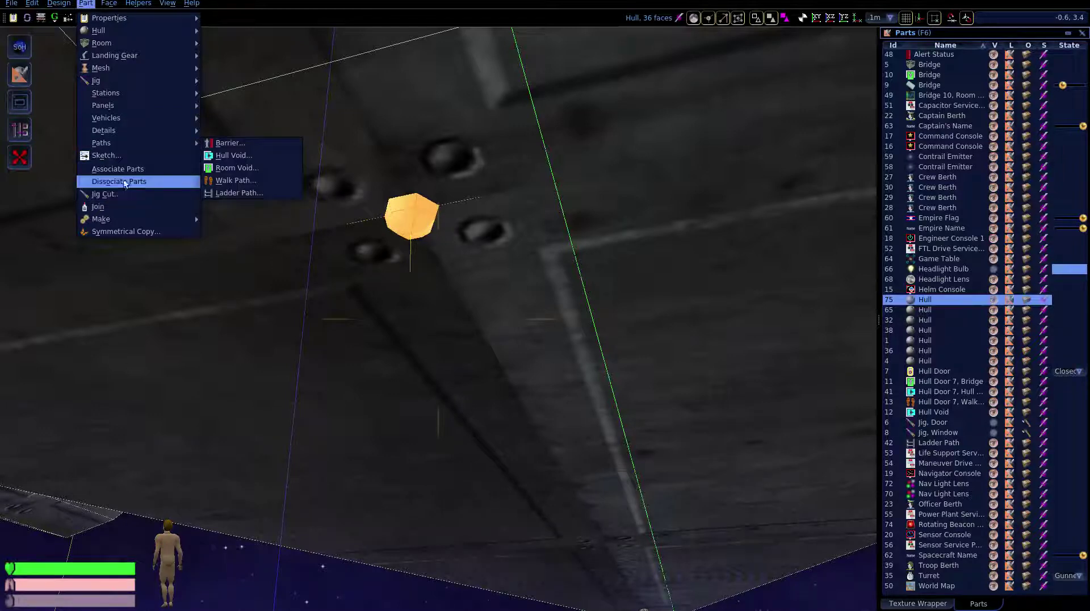
pyautogui.moveTo(170, 219)
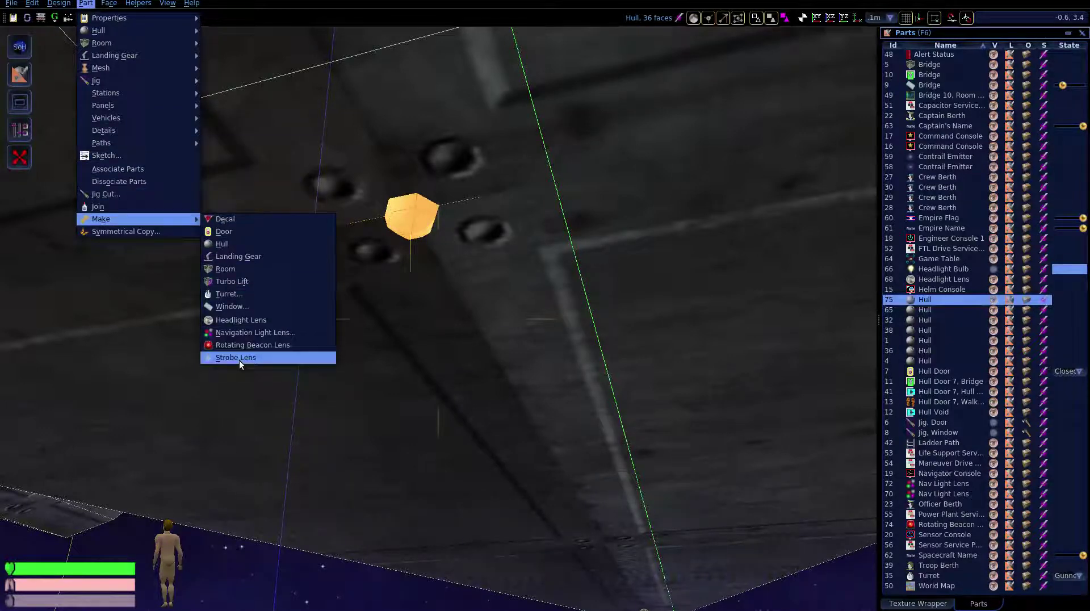
pyautogui.moveTo(583, 296); pyautogui.dragTo(581, 357, button='right')
pyautogui.press('s')
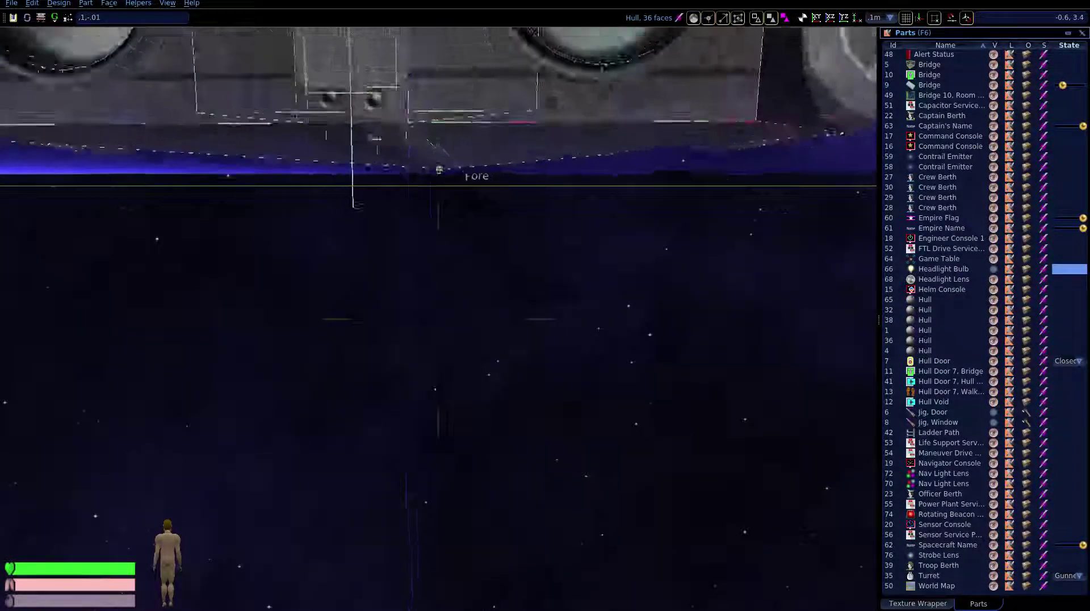
pyautogui.moveTo(438, 319); pyautogui.dragTo(326, 285, button='right')
pyautogui.press('d')
pyautogui.press('d')
pyautogui.moveTo(439, 319); pyautogui.dragTo(205, 349, button='right')
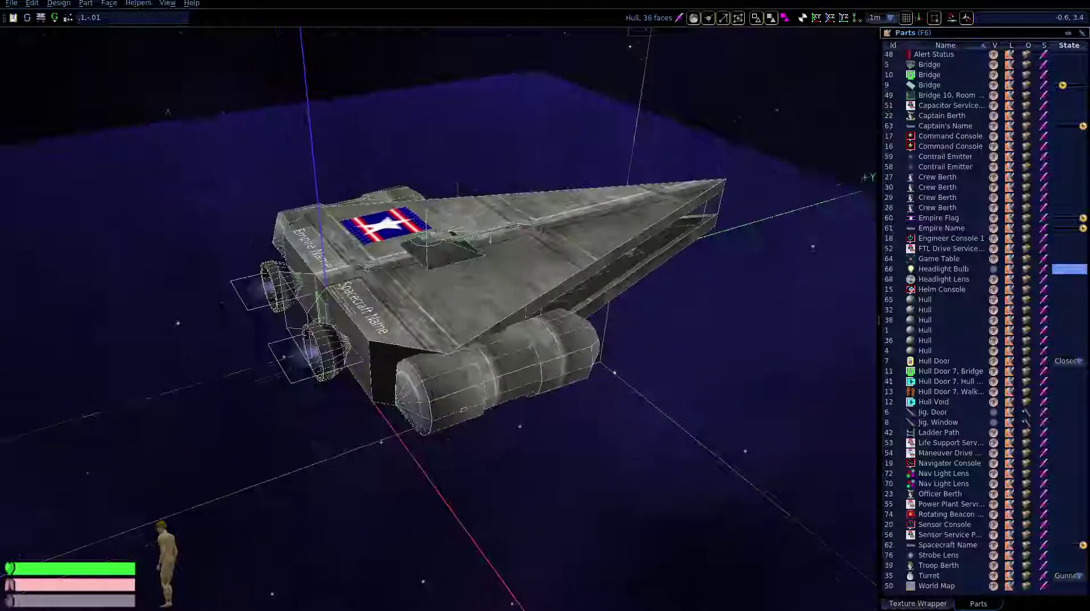
pyautogui.click(69, 4)
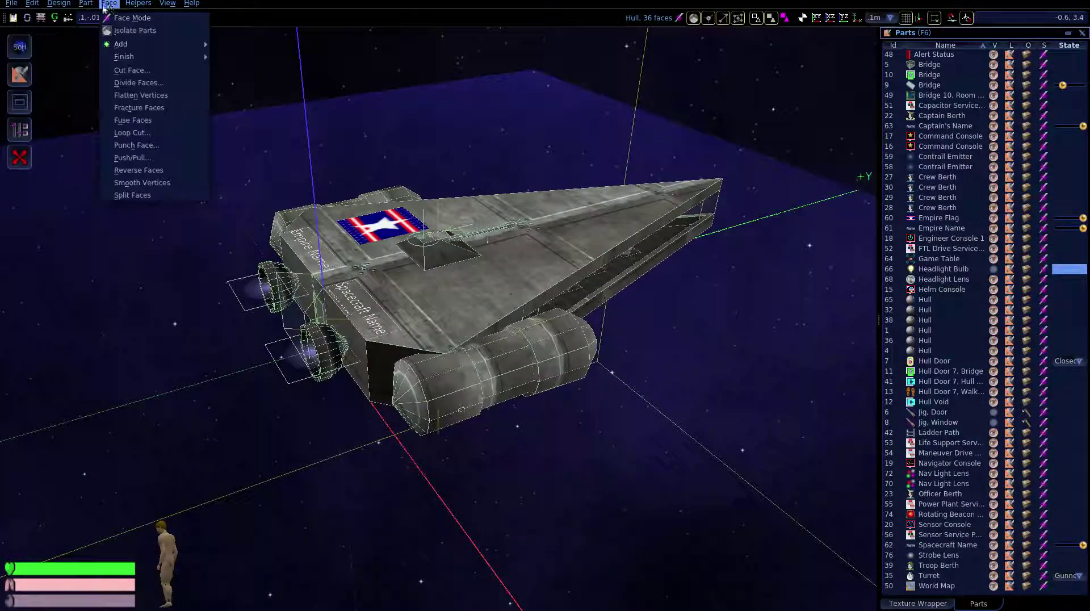
pyautogui.moveTo(93, 5)
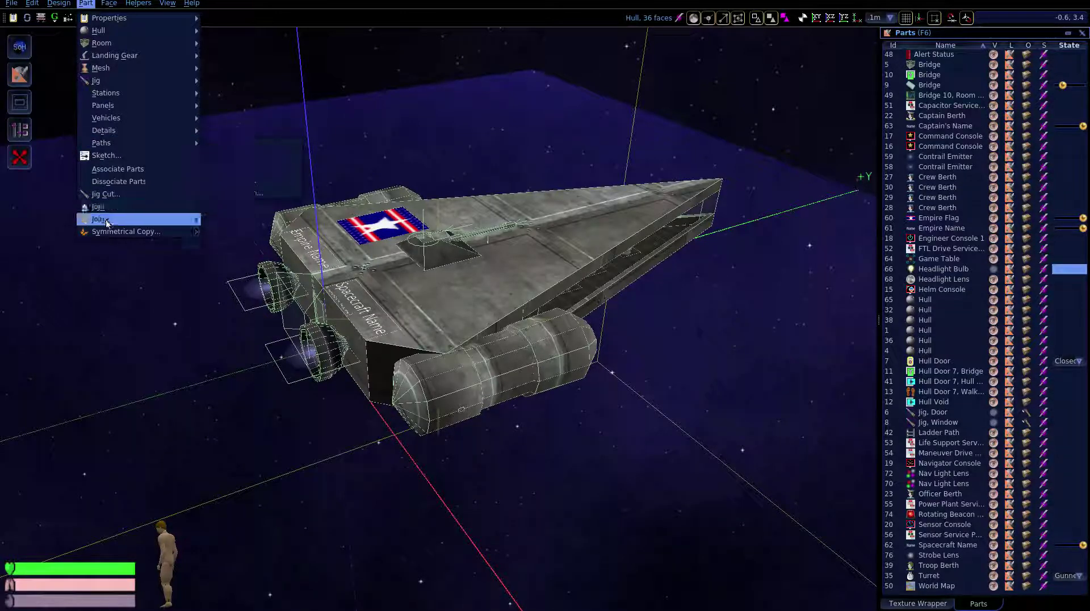
pyautogui.moveTo(106, 222)
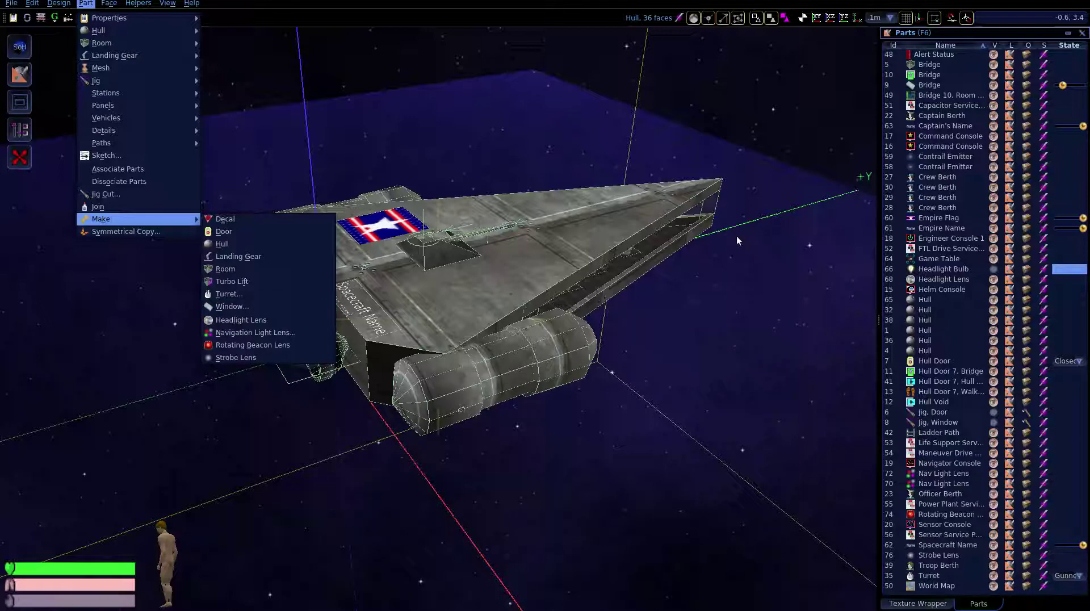
pyautogui.click(159, 280)
# Hide the edge outlines on the spacecraft's parts, viewing the ship from its forward side
pyautogui.moveTo(201, 235); pyautogui.dragTo(101, 203, button='right')
pyautogui.press('d')
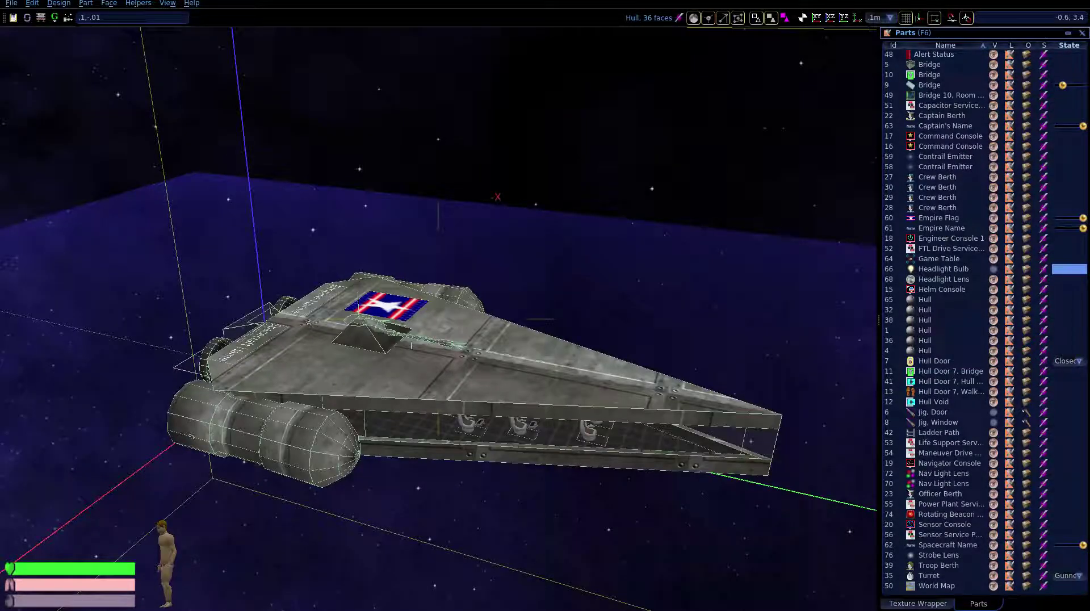
pyautogui.press('Escape')
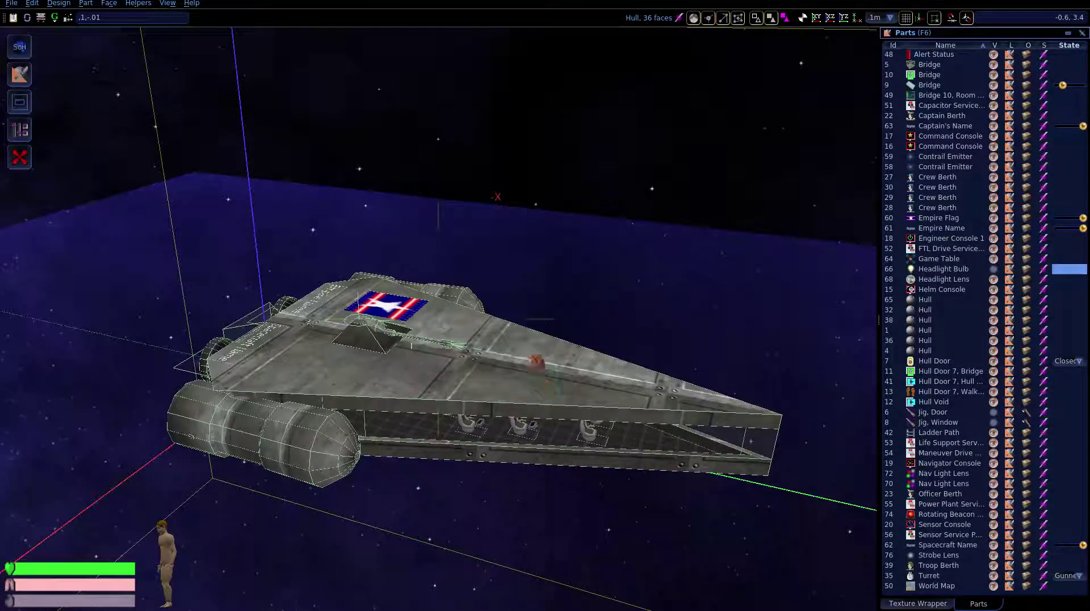
pyautogui.click(756, 19)
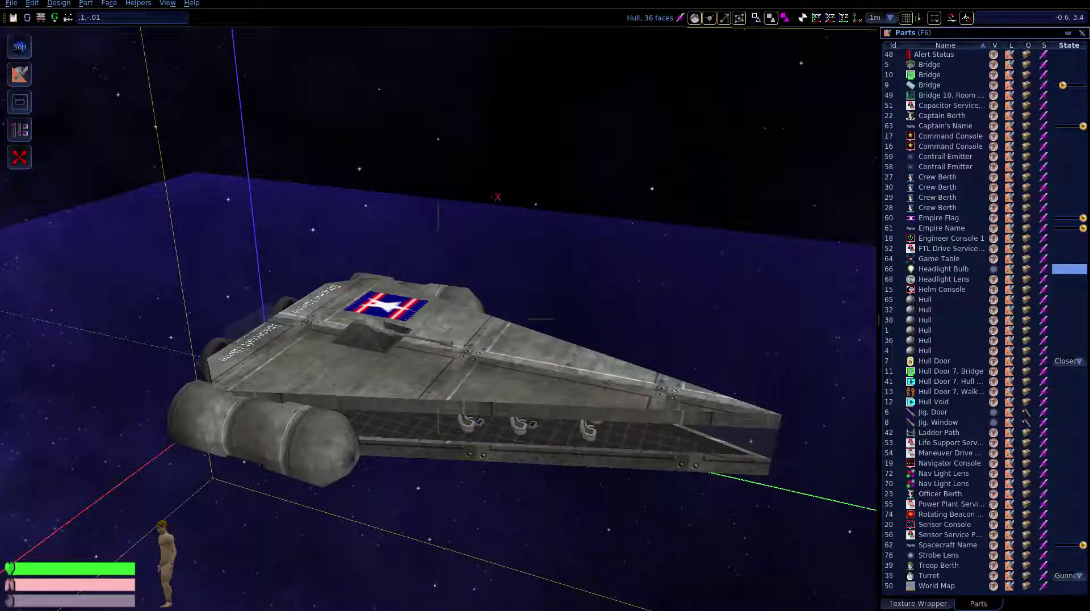